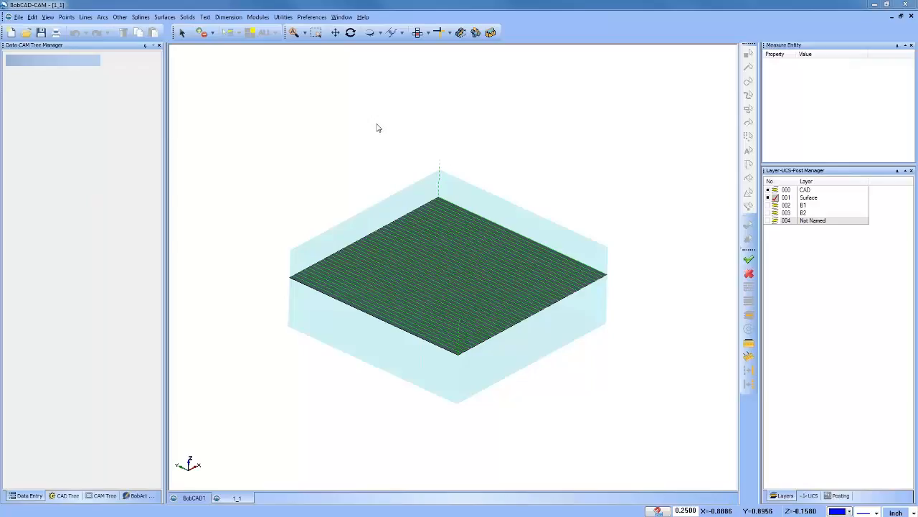
Step: Open the toolpath editor for the Planar operation under Feature 3 Axis and place it beside the model
{"action": "scroll", "coordinate": [473, 260], "scroll_direction": "down", "scroll_amount": 3}
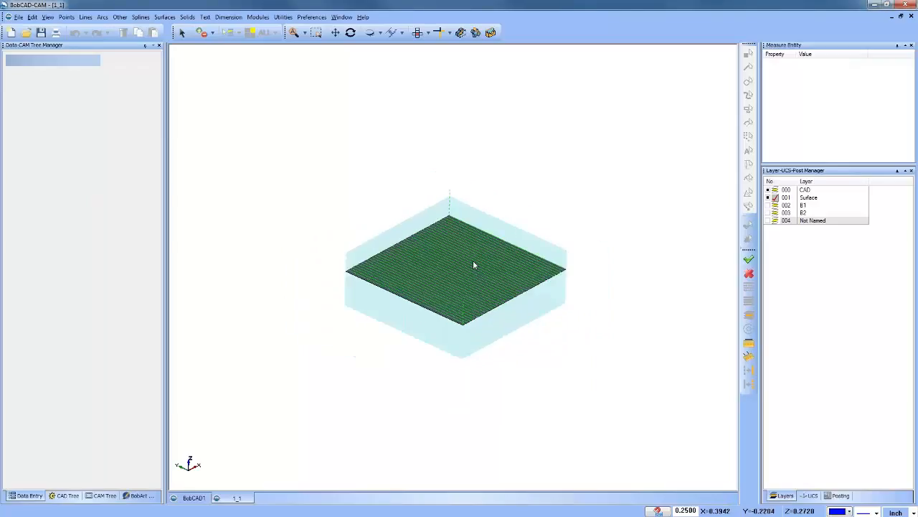
{"action": "scroll", "coordinate": [454, 284], "scroll_direction": "up", "scroll_amount": 5}
{"action": "mouse_move", "coordinate": [452, 286]}
{"action": "middle_mouse_down"}
{"action": "mouse_move", "coordinate": [468, 270]}
{"action": "mouse_move", "coordinate": [467, 286]}
{"action": "middle_mouse_up"}
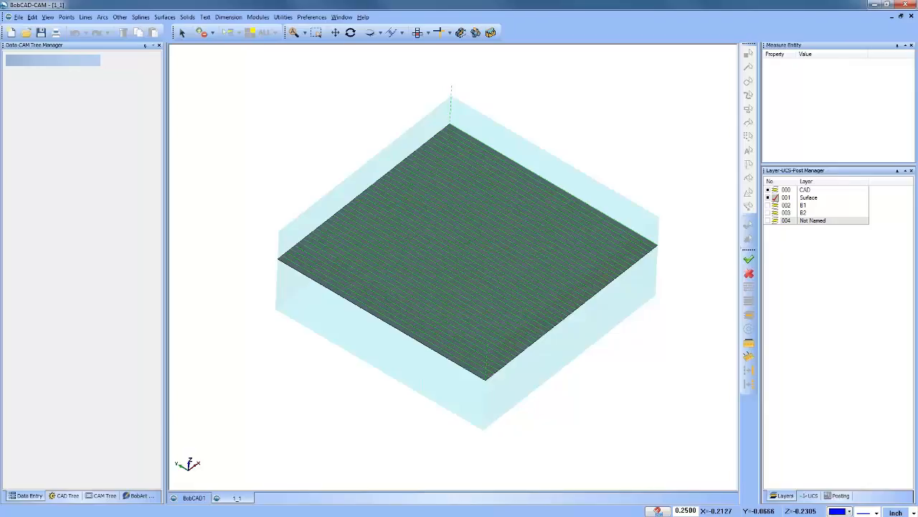
{"action": "left_click", "coordinate": [101, 495]}
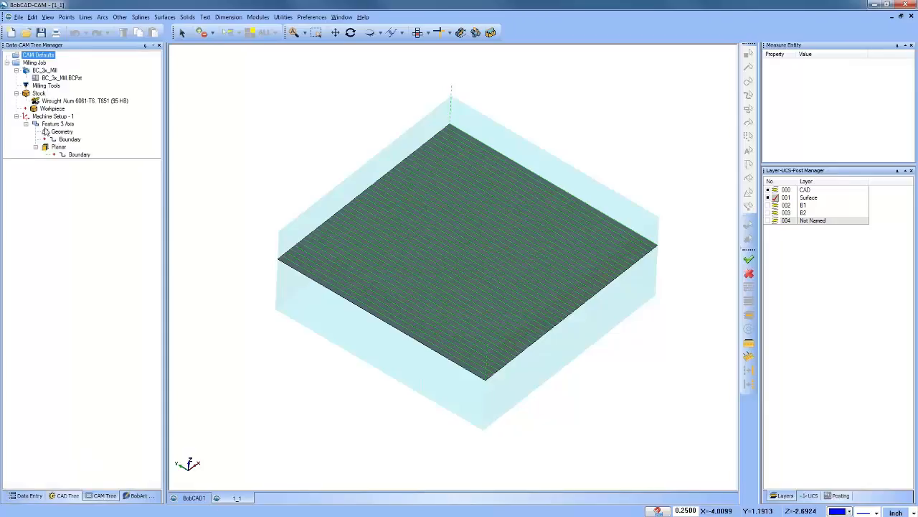
{"action": "left_click", "coordinate": [59, 147]}
{"action": "right_click", "coordinate": [60, 150]}
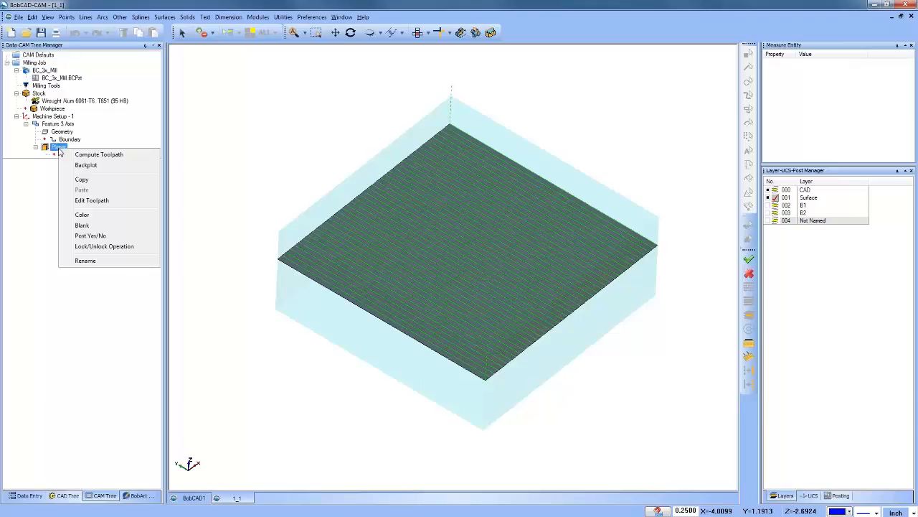
{"action": "left_click", "coordinate": [107, 199]}
{"action": "left_click_drag", "start_coordinate": [87, 67], "coordinate": [248, 72]}
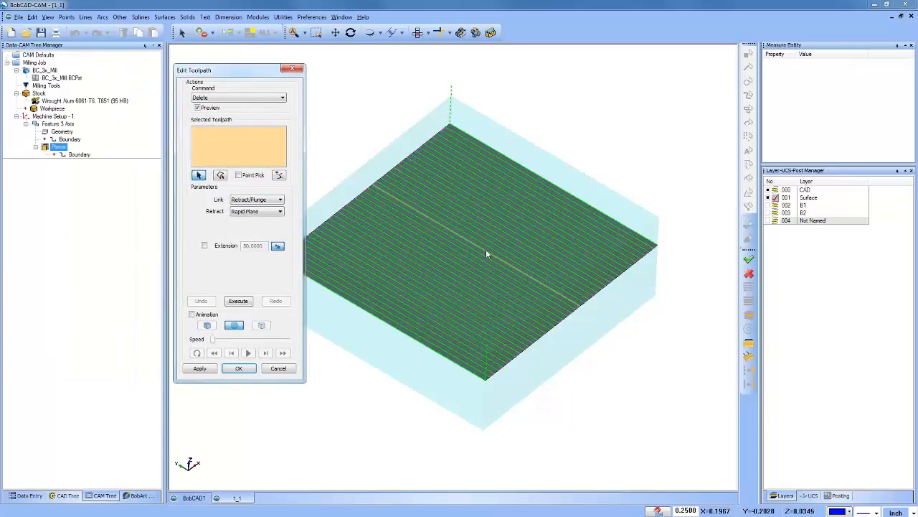
Step: Set the edit command to Trim and Relink and select the entire planar toolpath
{"action": "scroll", "coordinate": [536, 226], "scroll_direction": "down", "scroll_amount": 3}
{"action": "left_click", "coordinate": [252, 98]}
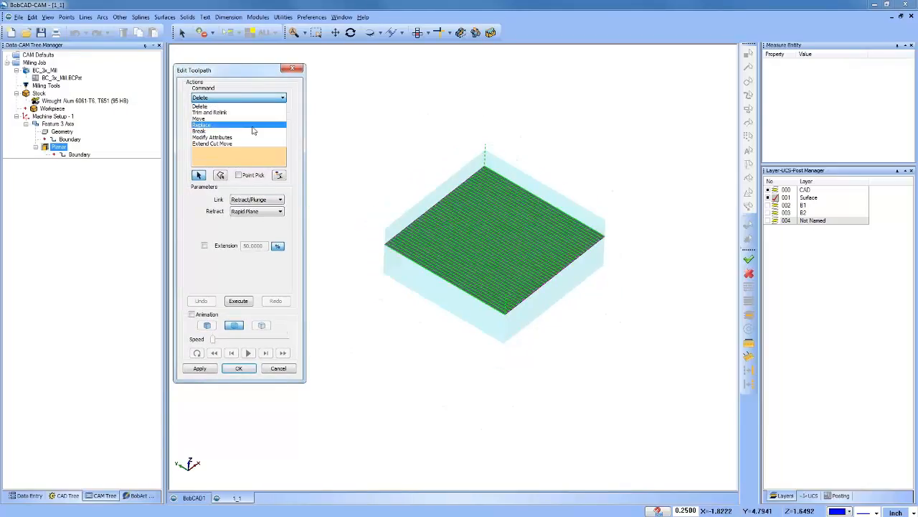
{"action": "left_click", "coordinate": [251, 78]}
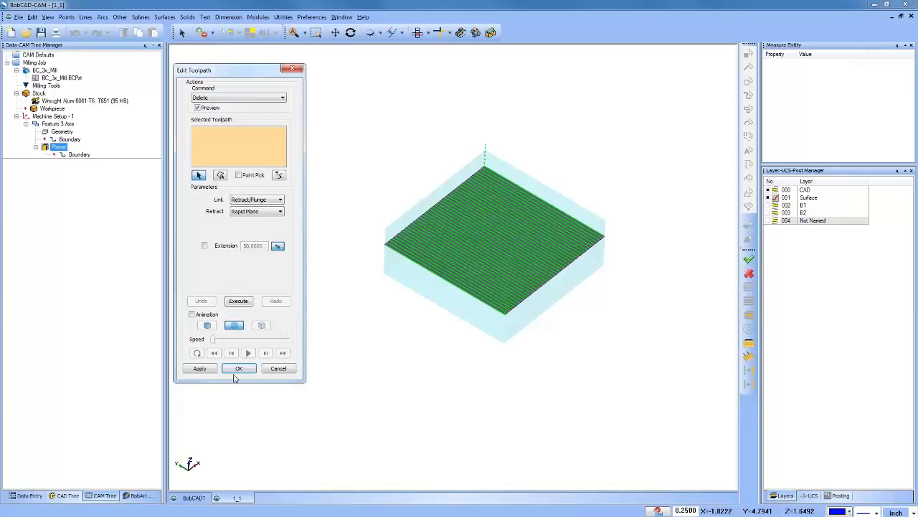
{"action": "left_click", "coordinate": [245, 99]}
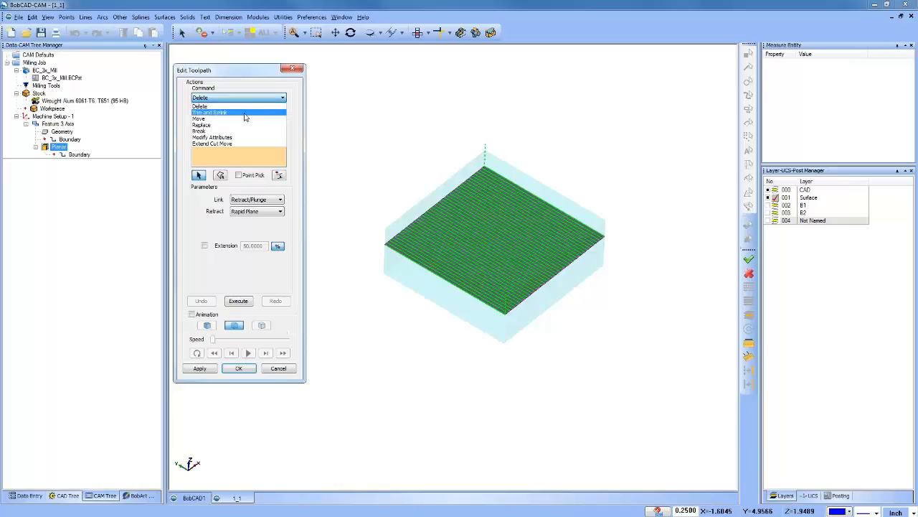
{"action": "left_click", "coordinate": [245, 113]}
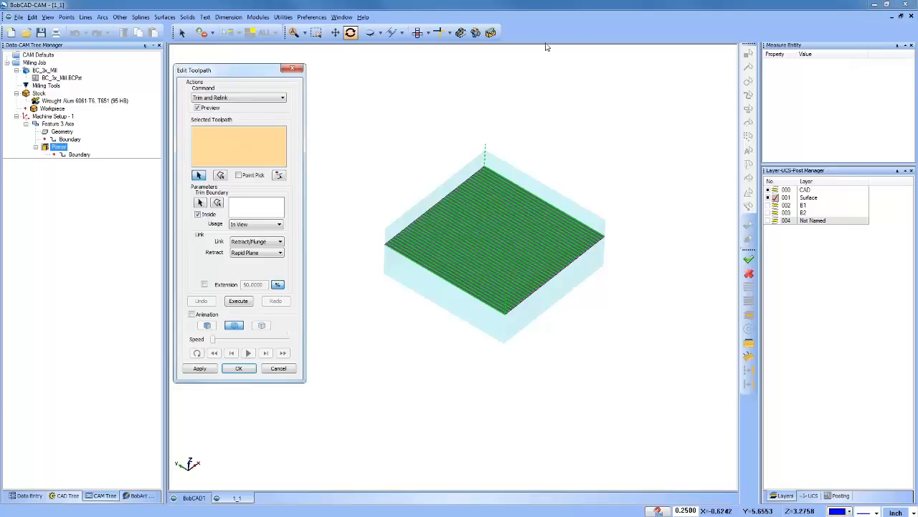
{"action": "left_click_drag", "start_coordinate": [343, 117], "coordinate": [708, 376]}
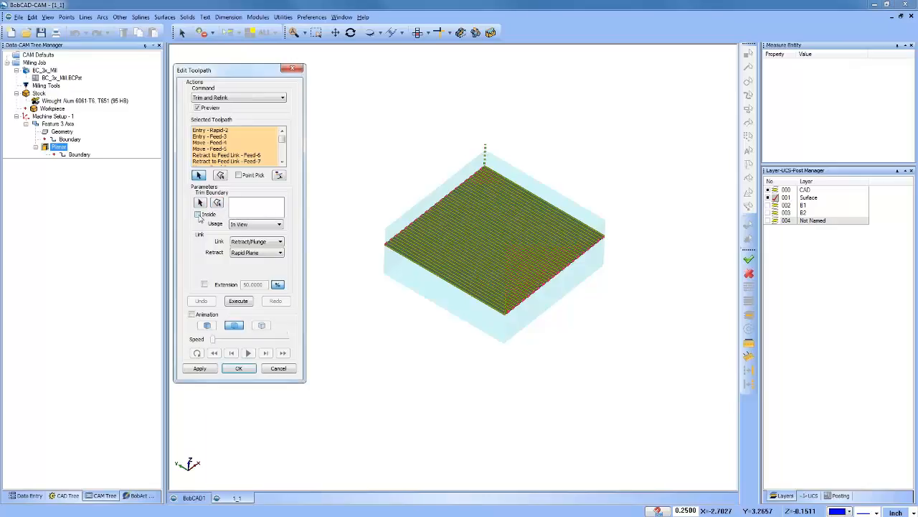
Step: Keep the trim boundary usage at In View and turn on the visibility of layer B1
{"action": "left_click", "coordinate": [255, 225]}
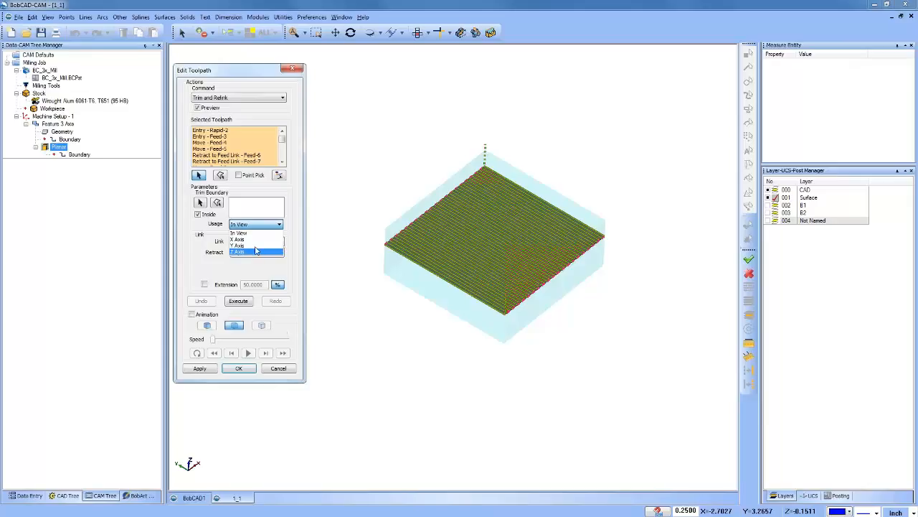
{"action": "left_click", "coordinate": [239, 234]}
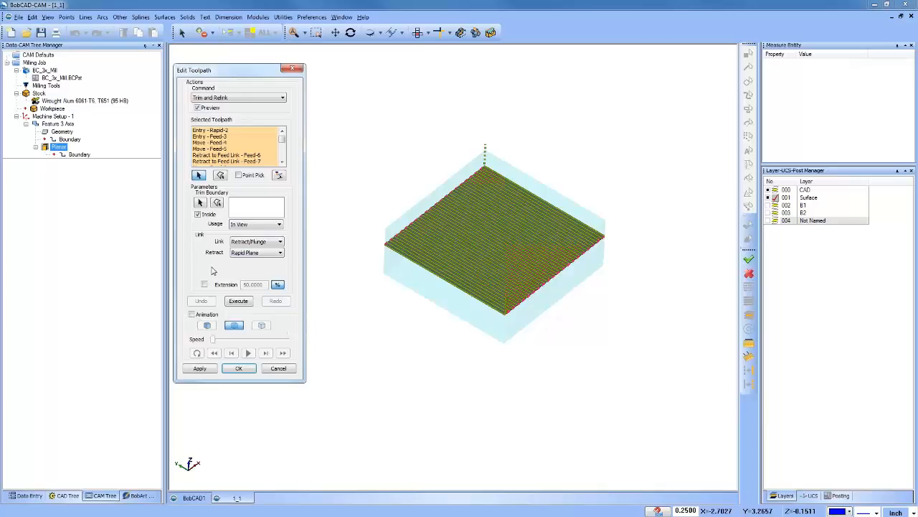
{"action": "left_click", "coordinate": [782, 206]}
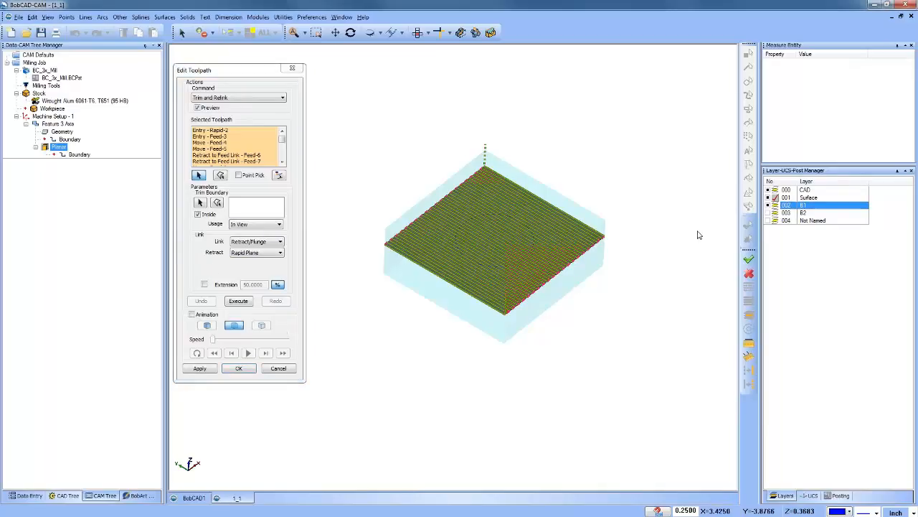
{"action": "left_click", "coordinate": [657, 232]}
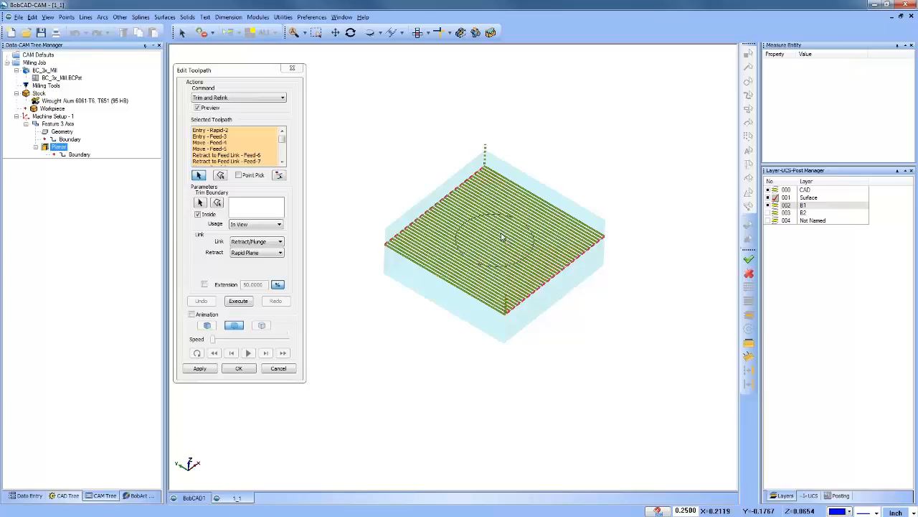
Step: Pick the circle on layer B1 as the trim boundary for the selected toolpath
{"action": "left_click", "coordinate": [200, 203]}
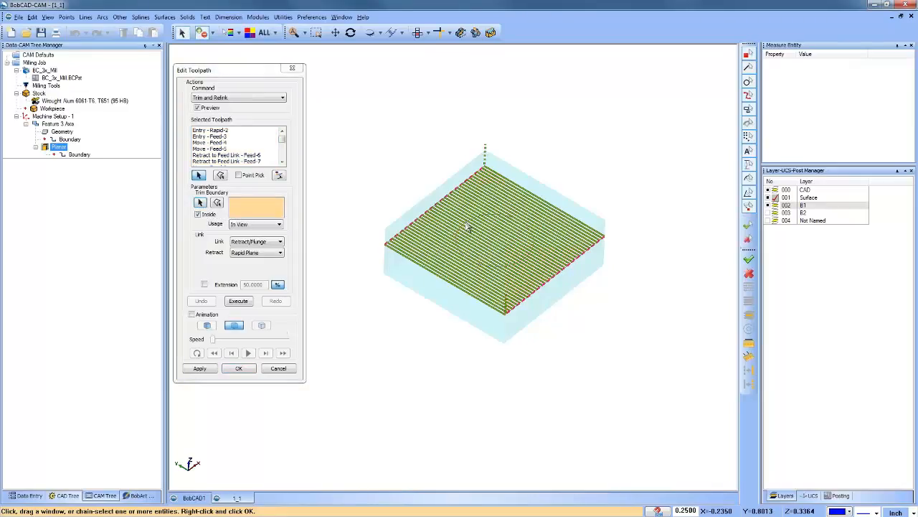
{"action": "right_click", "coordinate": [399, 129]}
{"action": "left_click", "coordinate": [426, 139]}
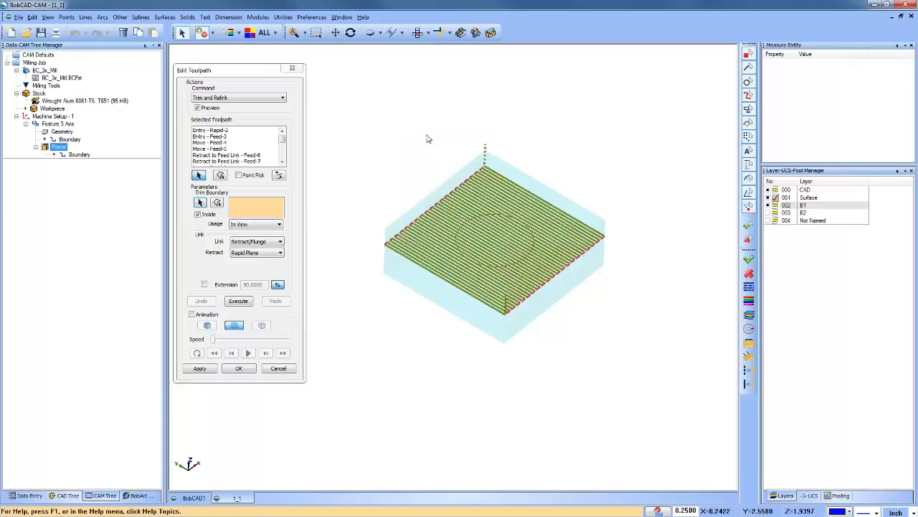
{"action": "middle_click_drag", "start_coordinate": [430, 334], "coordinate": [478, 316]}
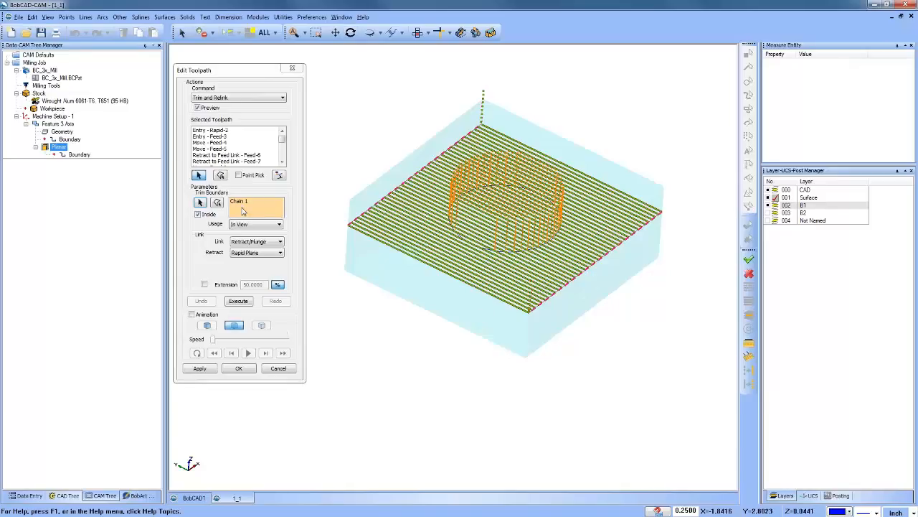
Step: Preview the trim with the X Axis, Y Axis, Z Axis and In View boundary usages, and set the usage to Z Axis
{"action": "left_click", "coordinate": [258, 226]}
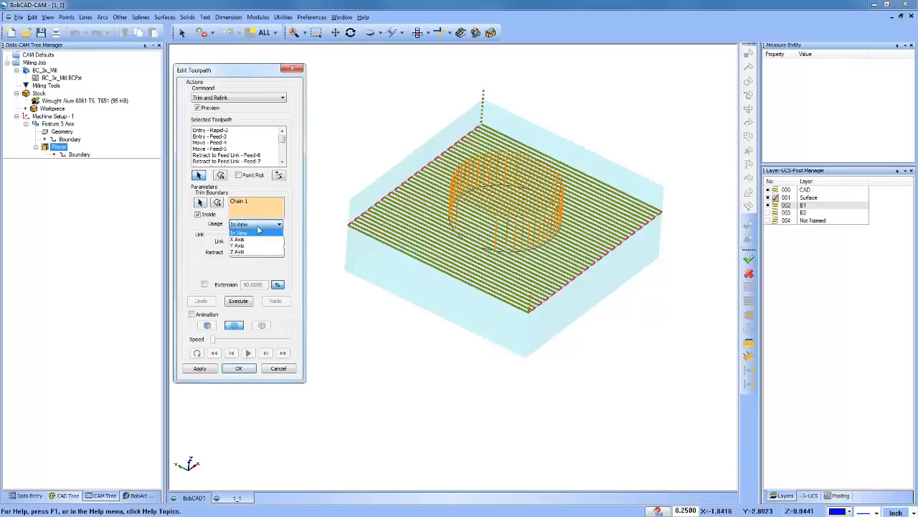
{"action": "left_click", "coordinate": [256, 239]}
{"action": "left_click", "coordinate": [255, 226]}
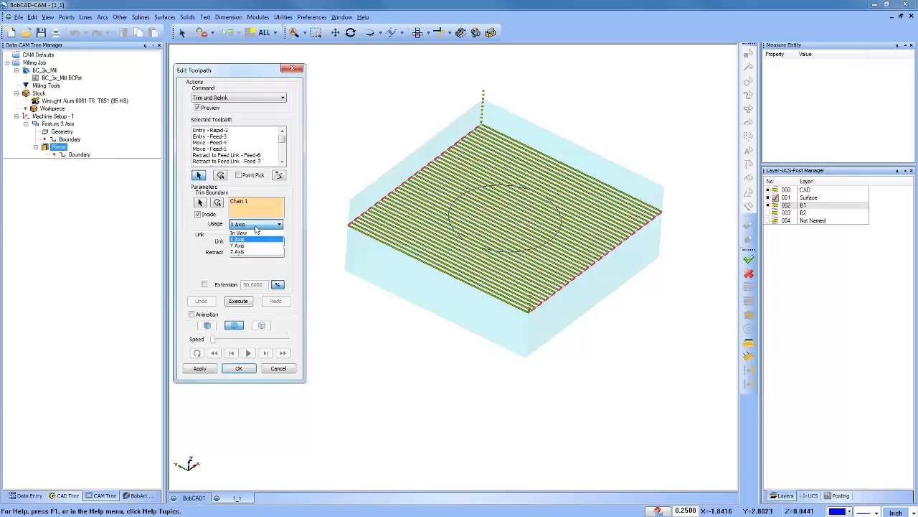
{"action": "left_click", "coordinate": [256, 246]}
{"action": "left_click", "coordinate": [255, 227]}
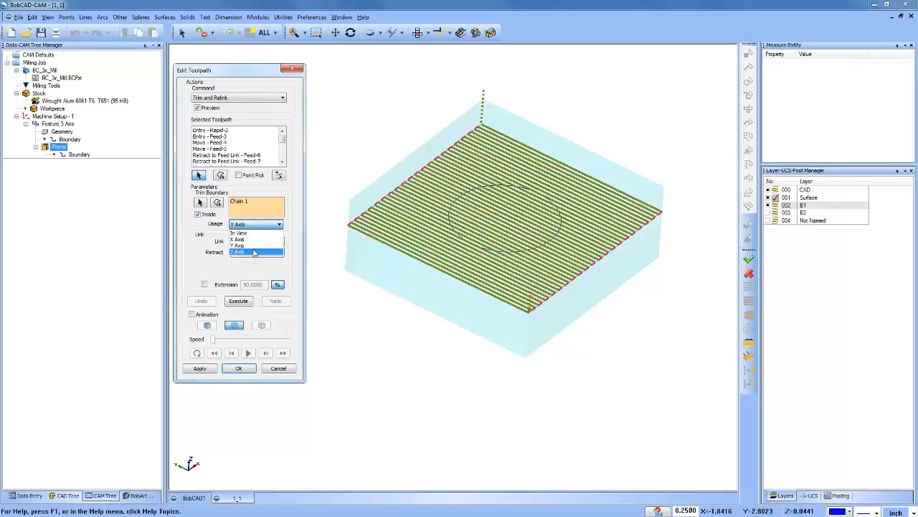
{"action": "left_click", "coordinate": [253, 252]}
{"action": "left_click", "coordinate": [256, 225]}
{"action": "left_click", "coordinate": [250, 233]}
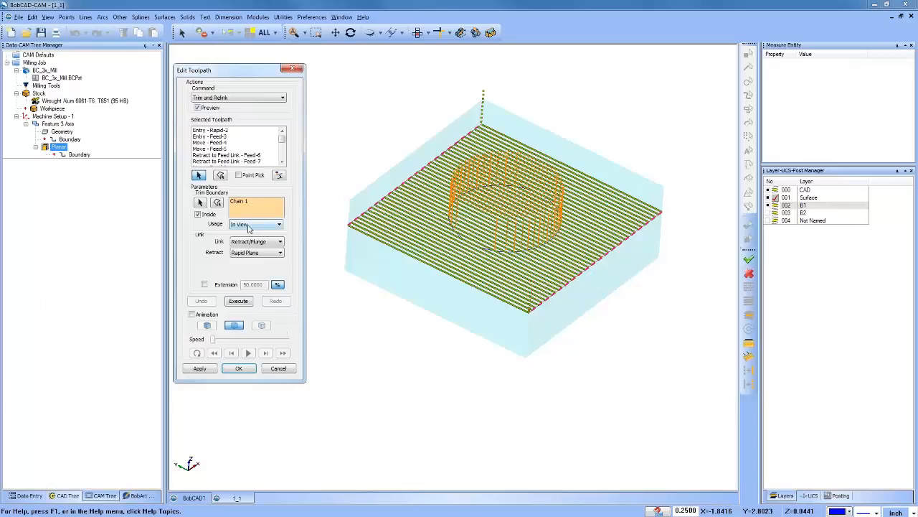
{"action": "left_click", "coordinate": [251, 224]}
{"action": "left_click", "coordinate": [250, 253]}
Step: Preview the trim with Direct Rapid and Direct Feed links, and return the link to Retract/Plunge with the Rapid Plane retract
{"action": "left_click", "coordinate": [270, 244]}
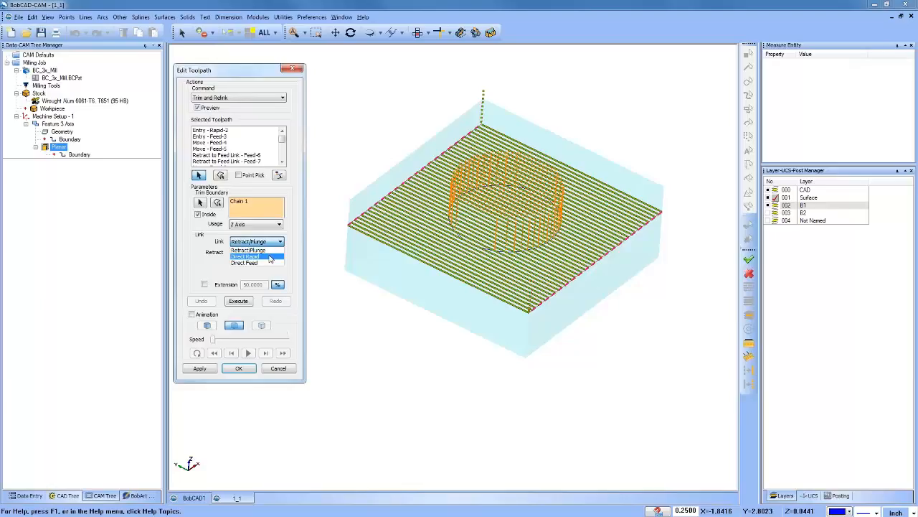
{"action": "left_click", "coordinate": [271, 257]}
{"action": "left_click", "coordinate": [263, 245]}
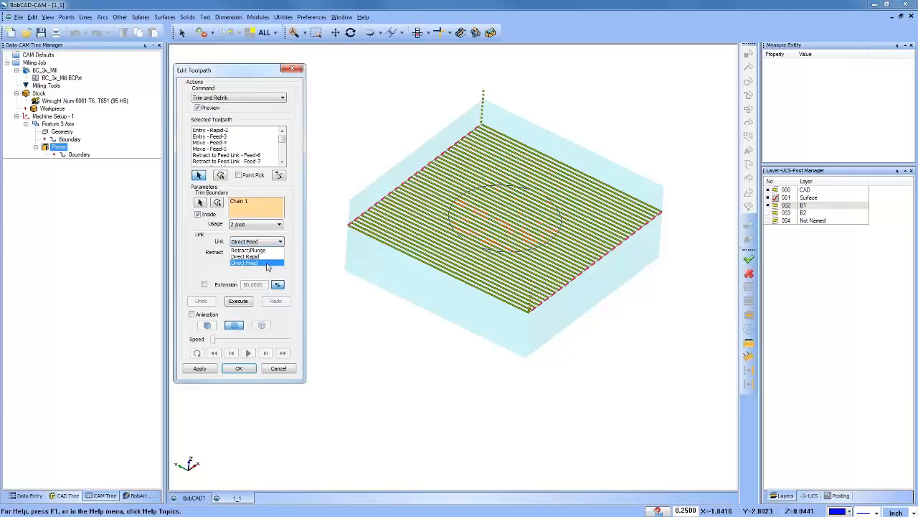
{"action": "left_click", "coordinate": [267, 262]}
{"action": "left_click", "coordinate": [266, 242]}
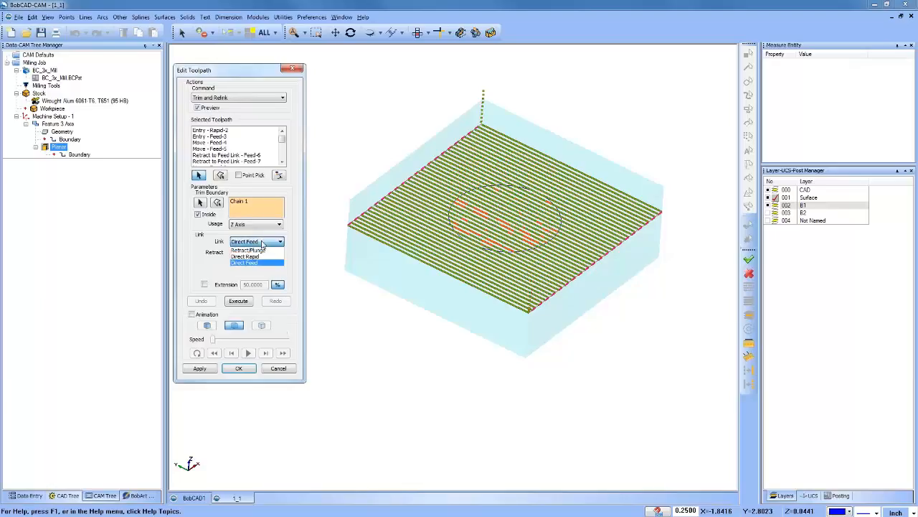
{"action": "left_click", "coordinate": [260, 248]}
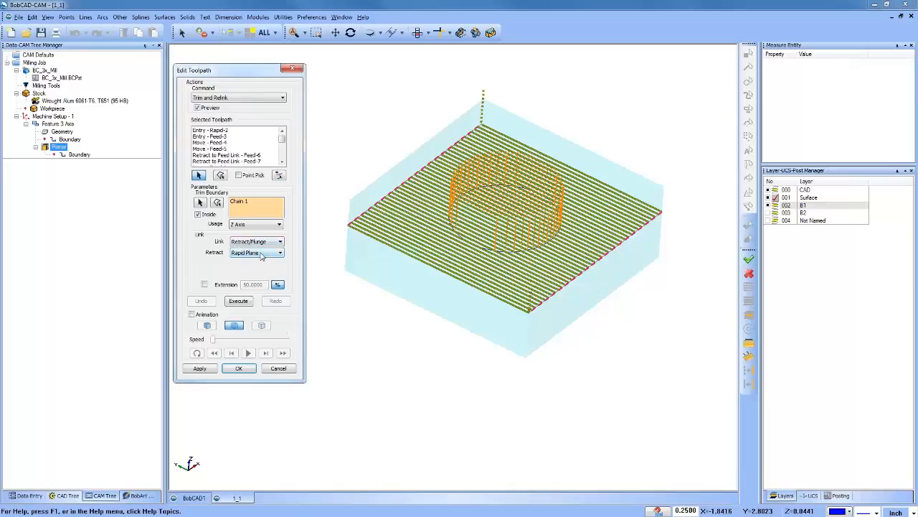
{"action": "left_click", "coordinate": [264, 253]}
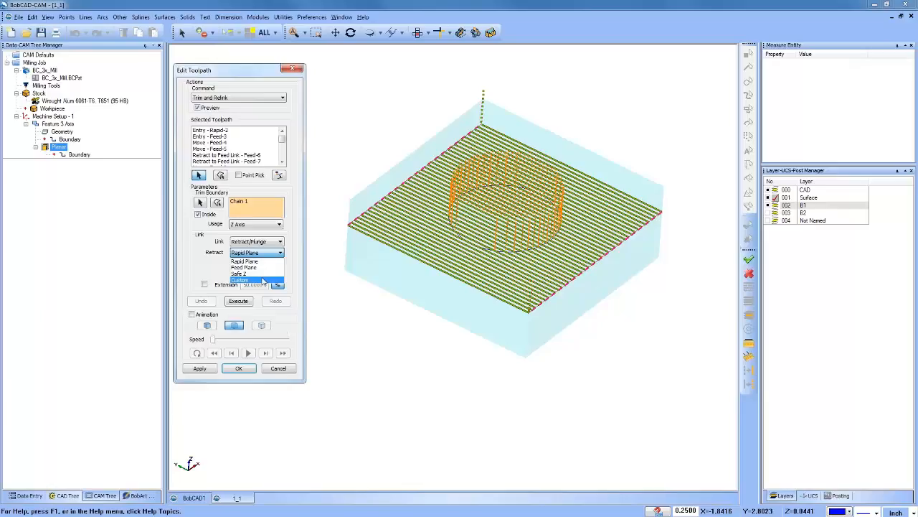
{"action": "left_click", "coordinate": [213, 271]}
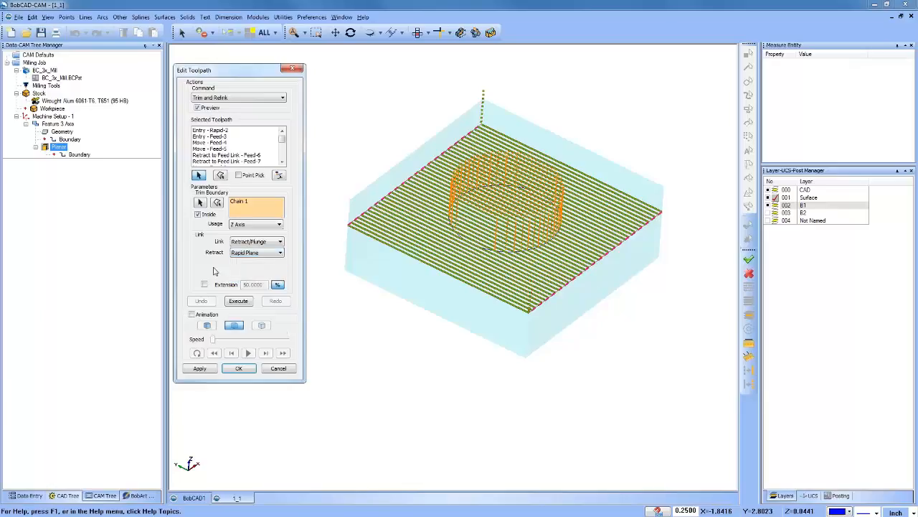
{"action": "left_click", "coordinate": [263, 243]}
{"action": "key", "text": "Escape"}
Step: Execute the trim inside the circle, inspect the relinked moves and undo the trim
{"action": "left_click", "coordinate": [238, 301]}
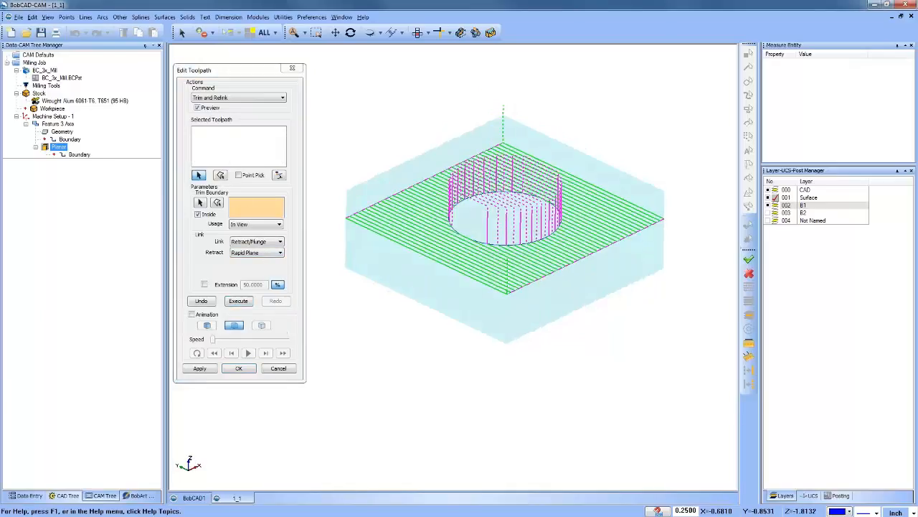
{"action": "mouse_move", "coordinate": [523, 337]}
{"action": "middle_mouse_down"}
{"action": "mouse_move", "coordinate": [502, 332]}
{"action": "mouse_move", "coordinate": [522, 336]}
{"action": "middle_mouse_up"}
{"action": "middle_click_drag", "start_coordinate": [585, 305], "coordinate": [603, 322], "text": "ctrl"}
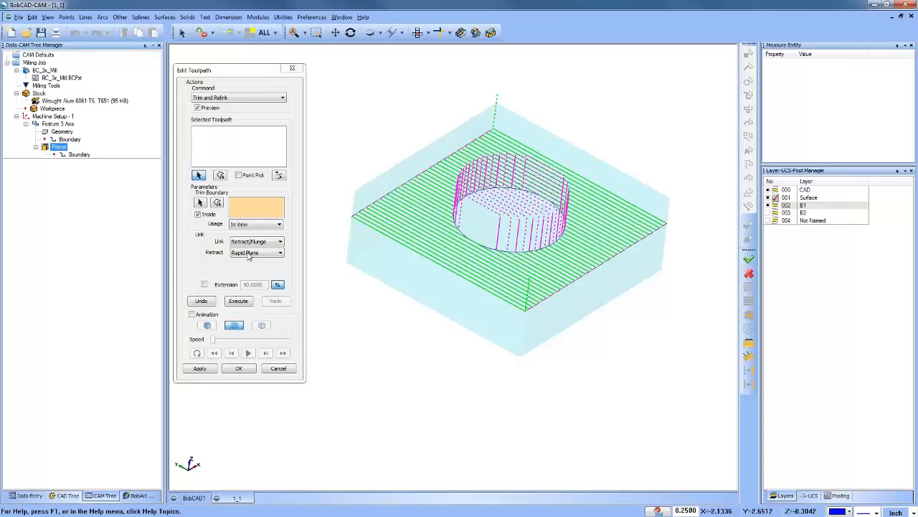
{"action": "left_click", "coordinate": [202, 302]}
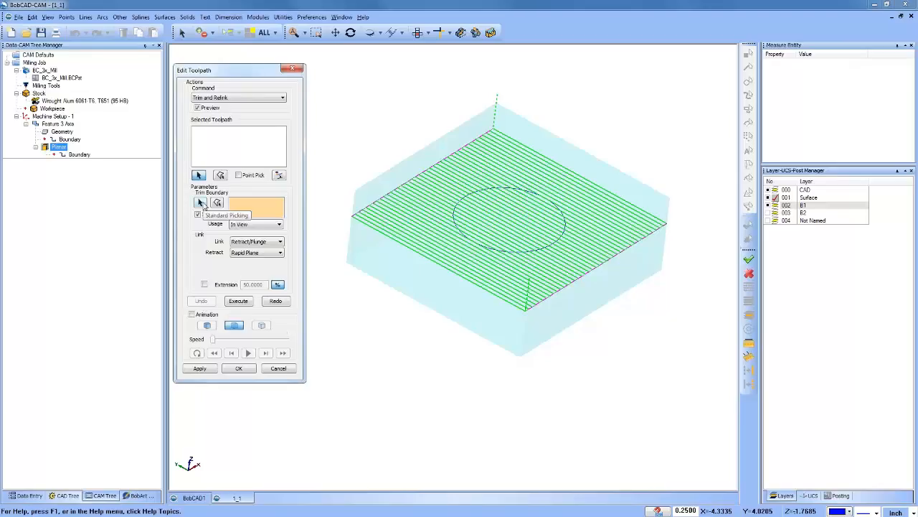
Step: Pick the circle again as the trim boundary
{"action": "left_click", "coordinate": [201, 203]}
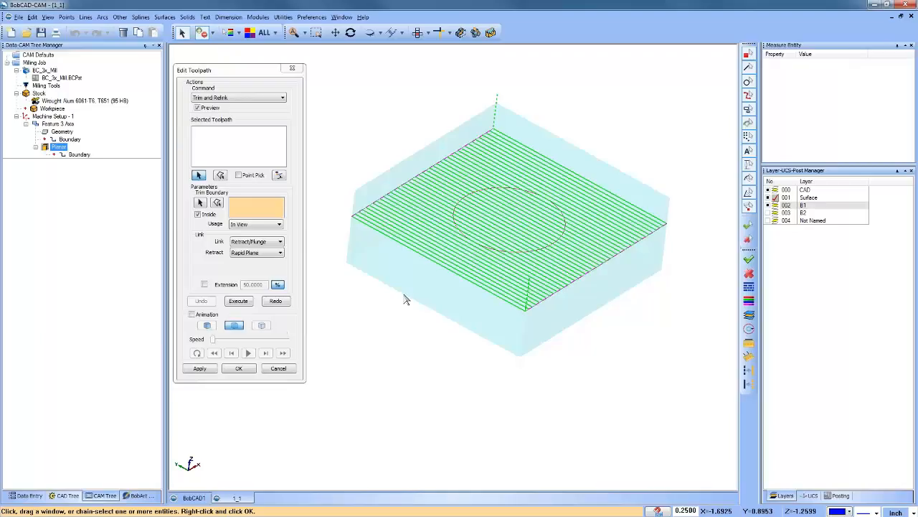
{"action": "right_click", "coordinate": [382, 102]}
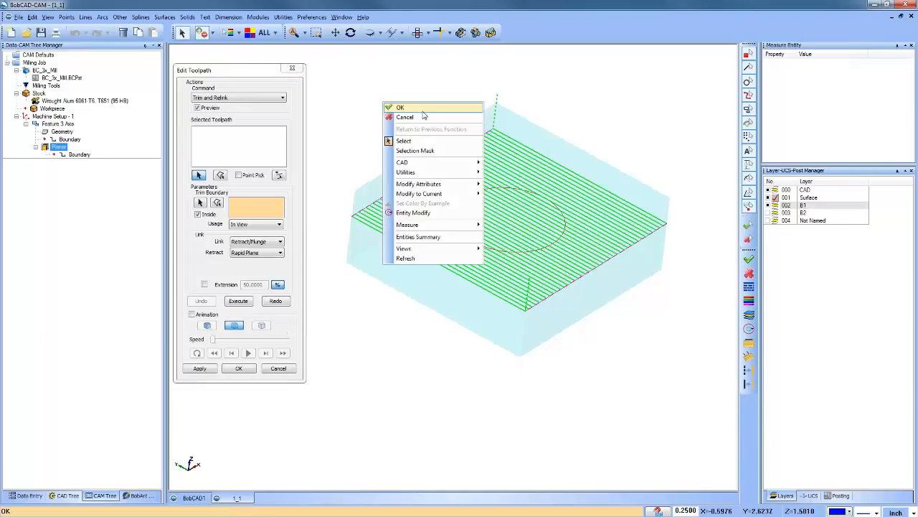
{"action": "left_click", "coordinate": [414, 116]}
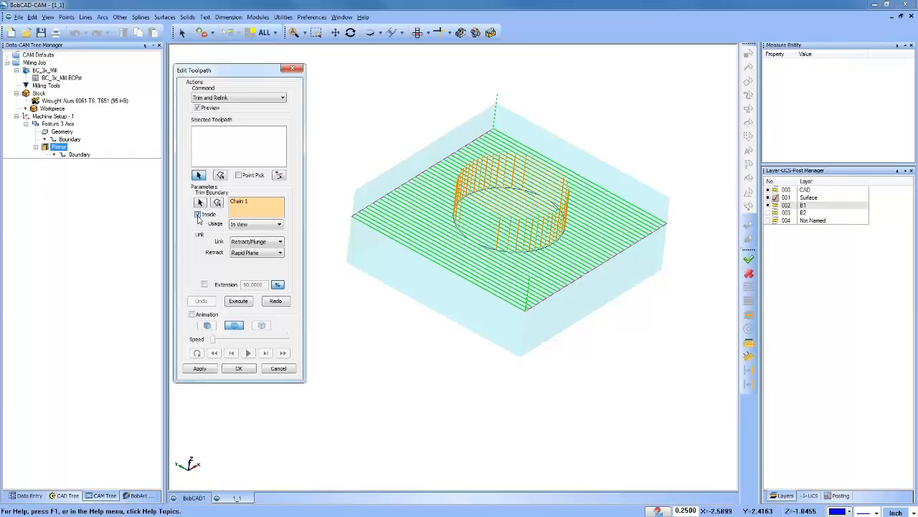
Step: Turn off the Inside option, execute the trim outside the circle and undo it
{"action": "left_click", "coordinate": [198, 215]}
{"action": "left_click", "coordinate": [198, 215]}
{"action": "left_click", "coordinate": [198, 214]}
{"action": "left_click", "coordinate": [239, 302]}
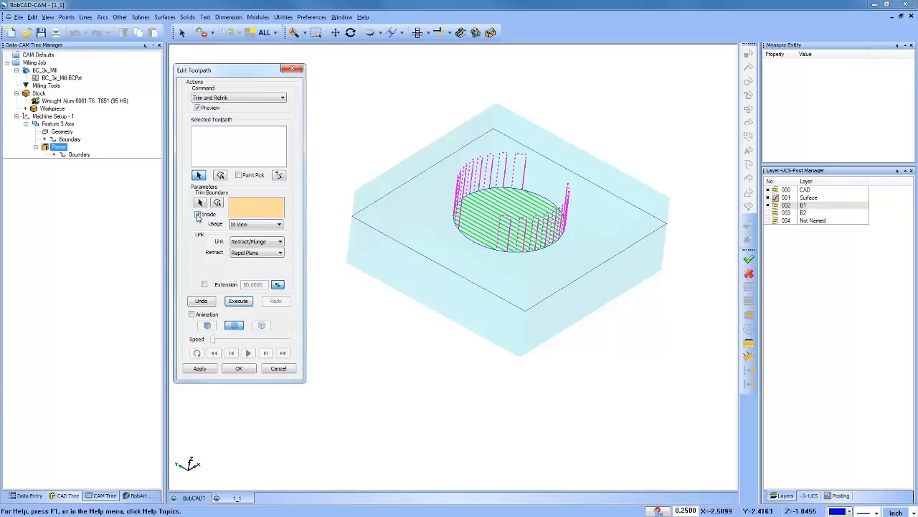
{"action": "left_click", "coordinate": [202, 302]}
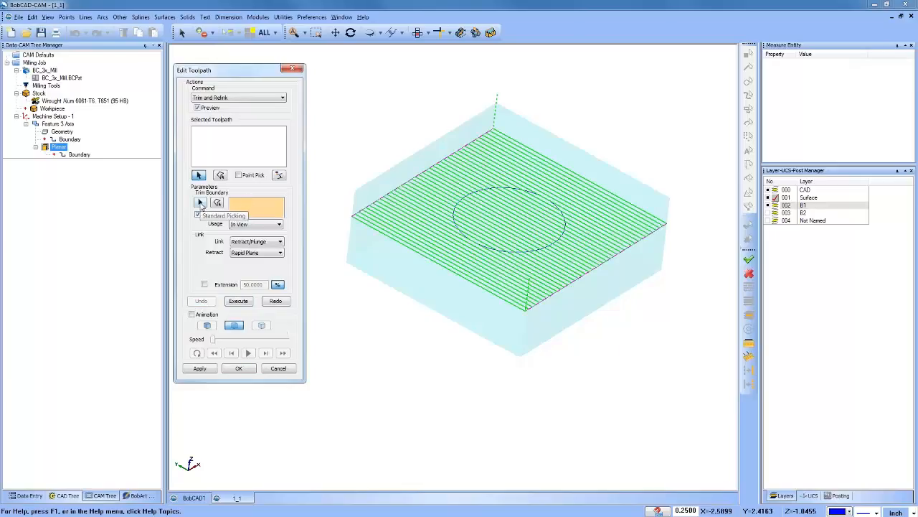
Step: Select the whole planar toolpath for the Trim and Relink edit and pick the circle as its trim boundary
{"action": "left_click", "coordinate": [221, 145]}
{"action": "scroll", "coordinate": [400, 153], "scroll_direction": "down", "scroll_amount": 4}
{"action": "left_click_drag", "start_coordinate": [357, 103], "coordinate": [595, 318]}
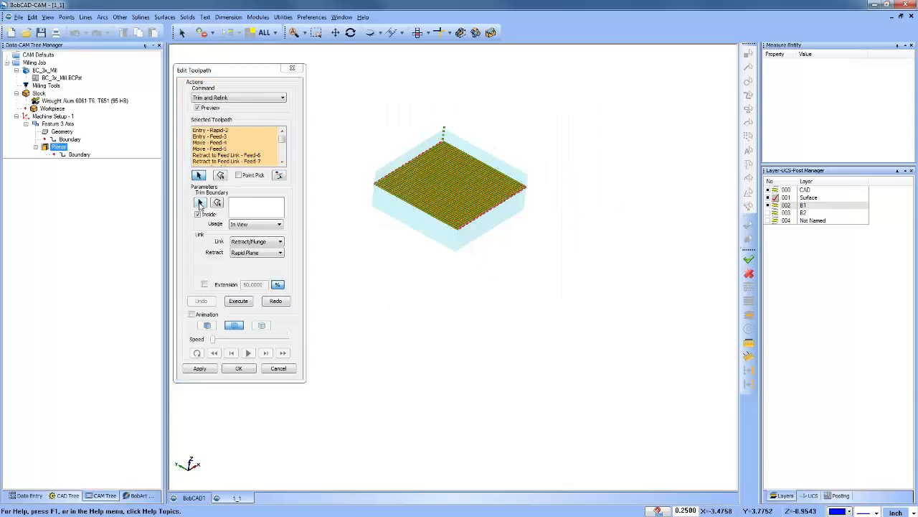
{"action": "left_click", "coordinate": [200, 204]}
{"action": "scroll", "coordinate": [419, 197], "scroll_direction": "up", "scroll_amount": 5}
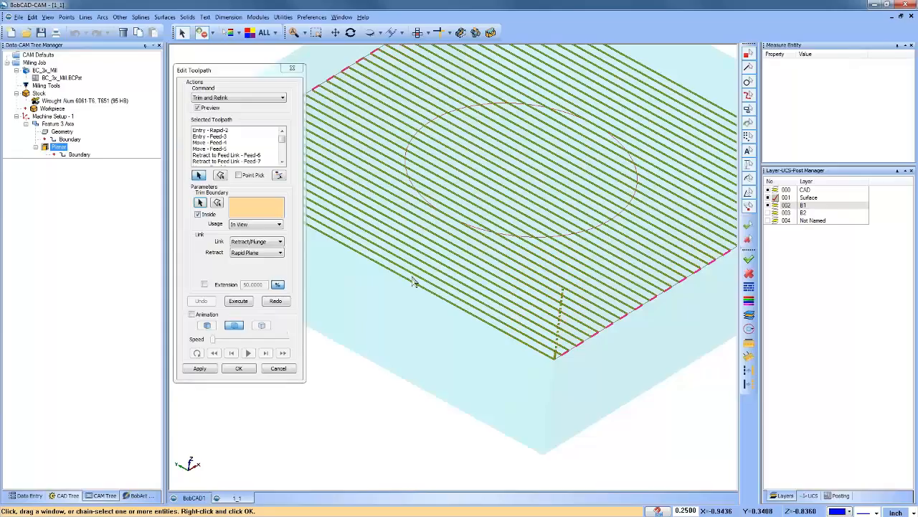
{"action": "right_click", "coordinate": [392, 302]}
{"action": "left_click", "coordinate": [406, 310]}
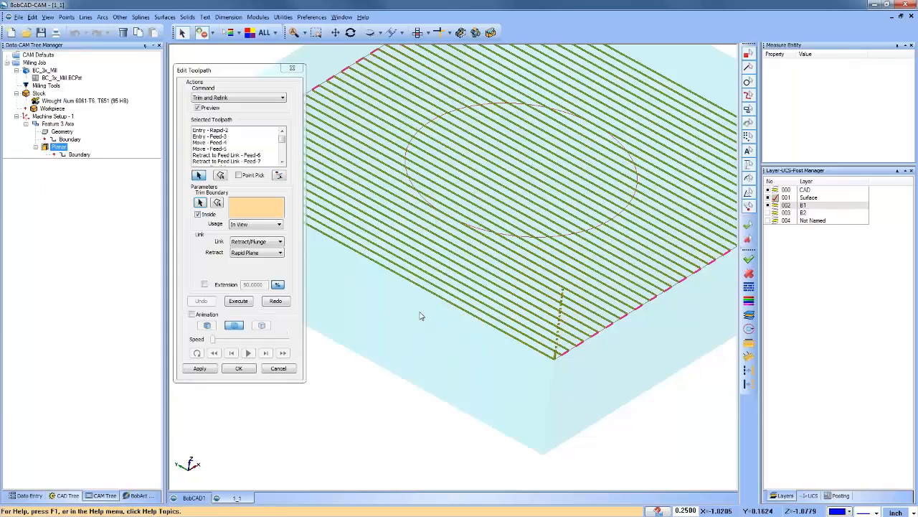
Step: Set the link to Direct Rapid, execute the trim inside the circle and undo it
{"action": "left_click", "coordinate": [264, 243]}
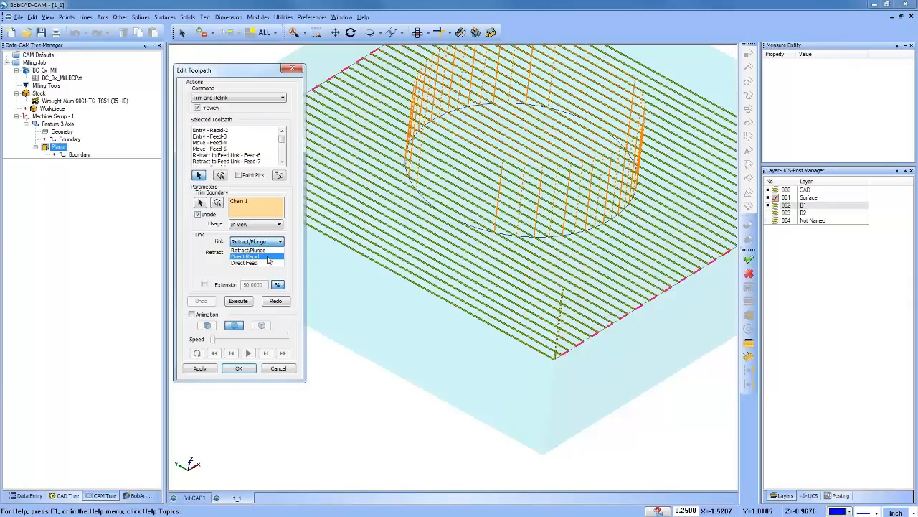
{"action": "left_click", "coordinate": [267, 256]}
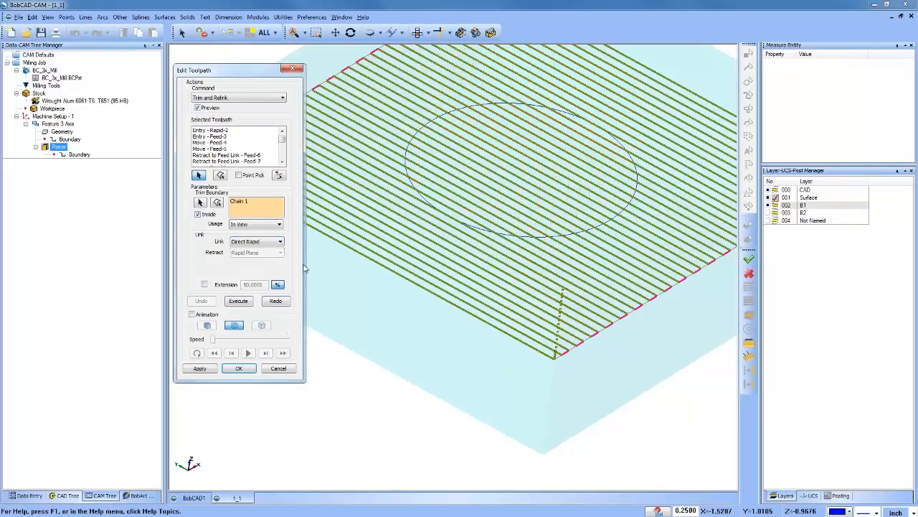
{"action": "left_click", "coordinate": [239, 301]}
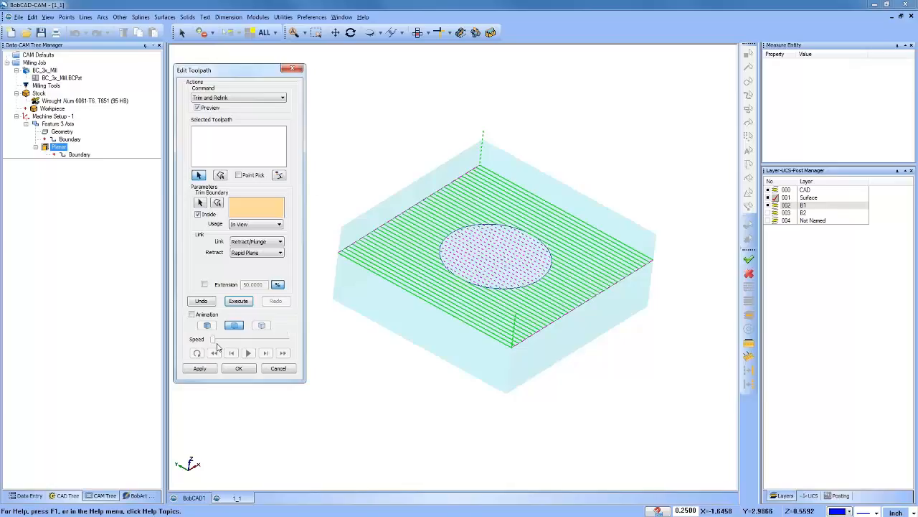
{"action": "left_click", "coordinate": [201, 301]}
Step: Reselect the whole planar toolpath and pick the circle again as the trim boundary
{"action": "left_click", "coordinate": [233, 152]}
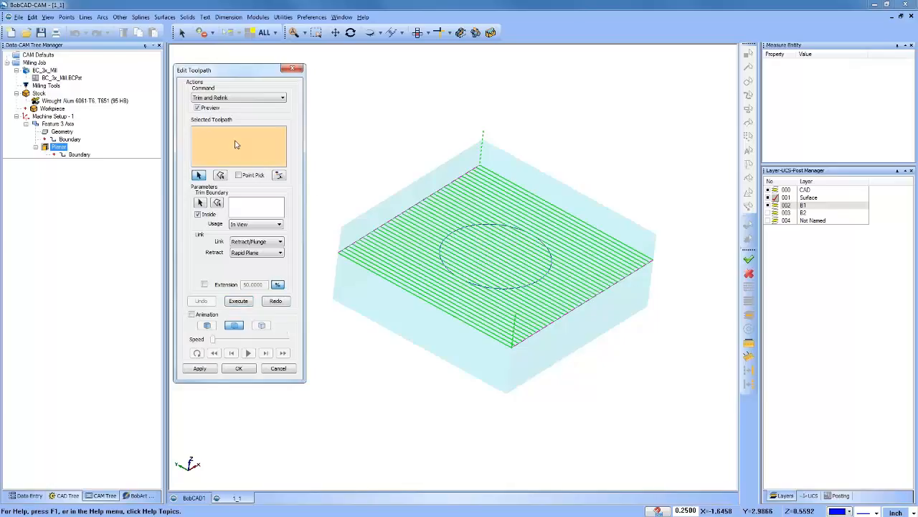
{"action": "scroll", "coordinate": [465, 211], "scroll_direction": "down", "scroll_amount": 2}
{"action": "left_click_drag", "start_coordinate": [338, 127], "coordinate": [630, 371]}
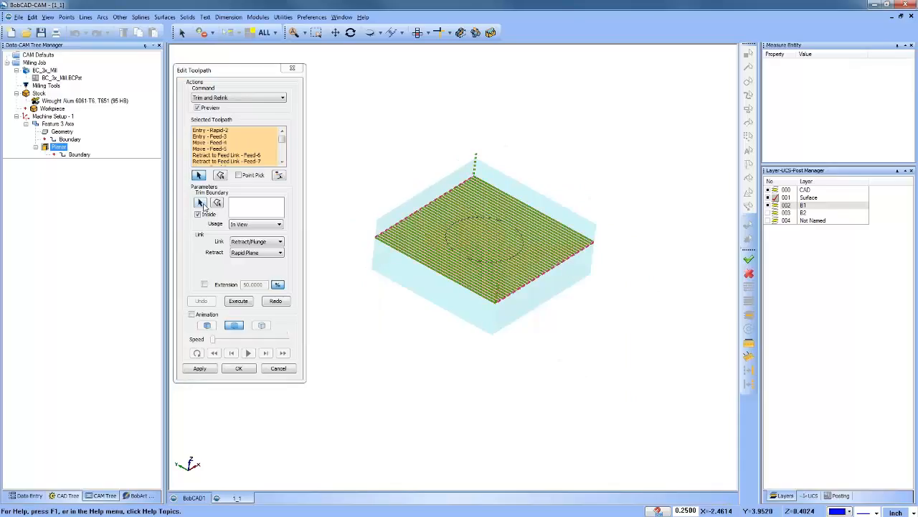
{"action": "left_click", "coordinate": [201, 204]}
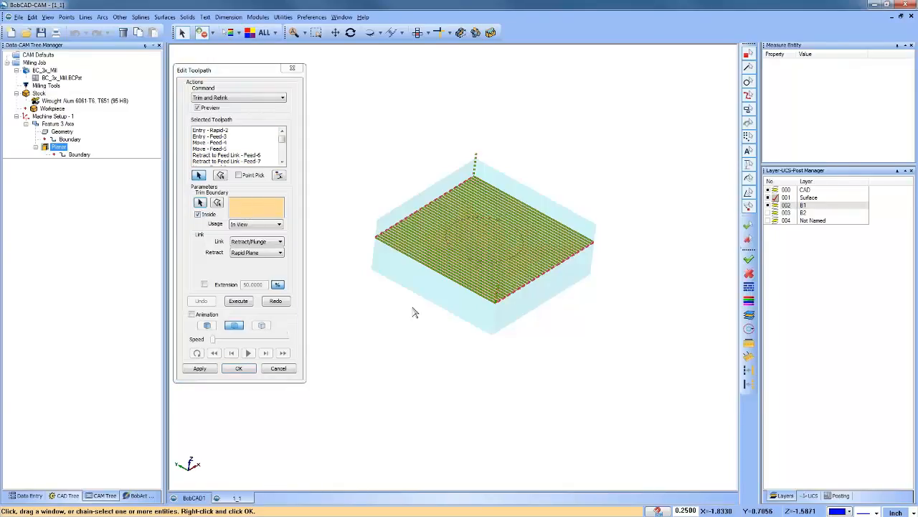
{"action": "right_click", "coordinate": [365, 106]}
{"action": "left_click", "coordinate": [379, 107]}
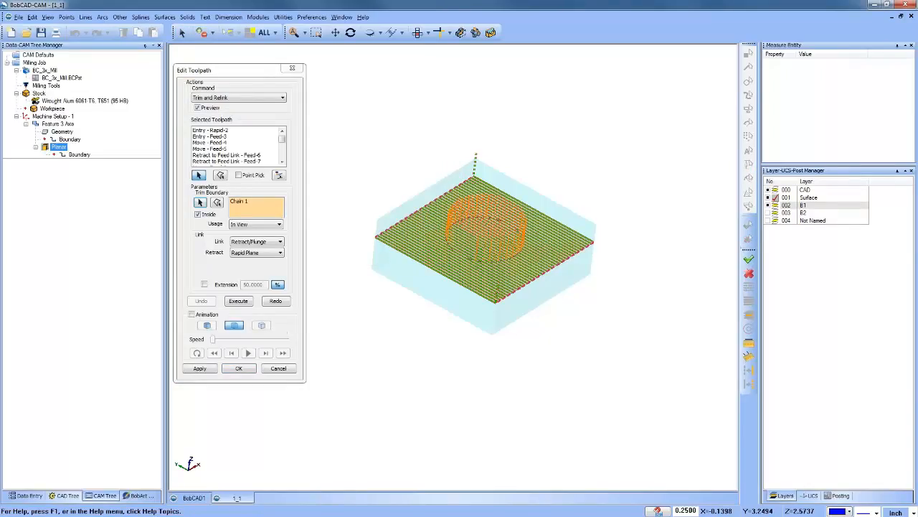
Step: Set the link to Direct Feed, execute the trim inside the circle and undo it
{"action": "left_click", "coordinate": [259, 242]}
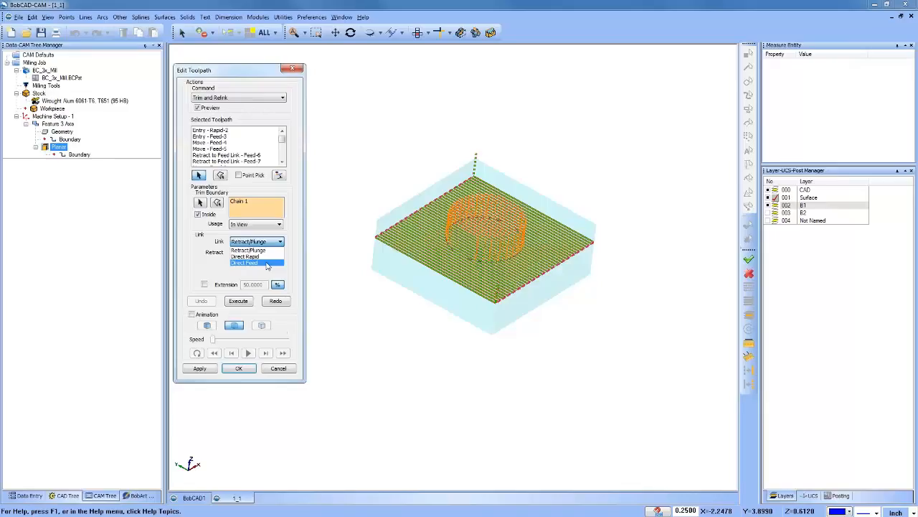
{"action": "left_click", "coordinate": [267, 263]}
{"action": "left_click", "coordinate": [242, 300]}
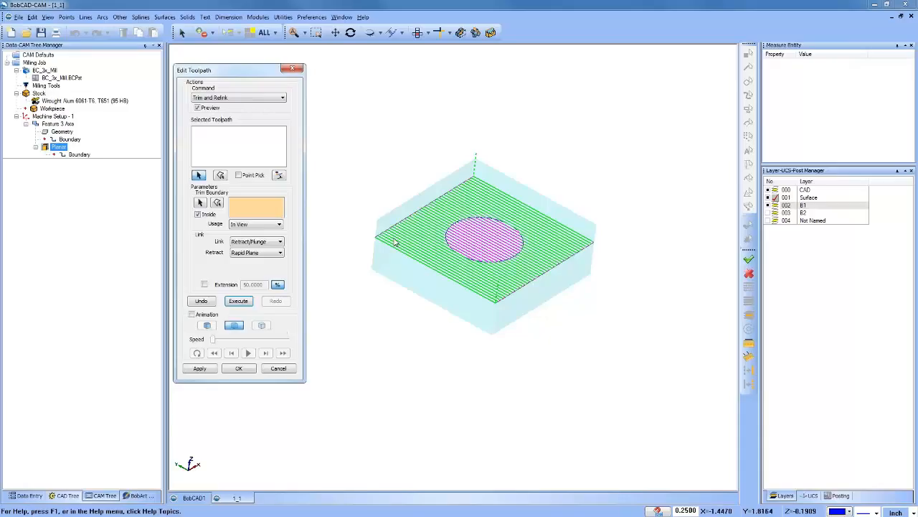
{"action": "left_click", "coordinate": [251, 140]}
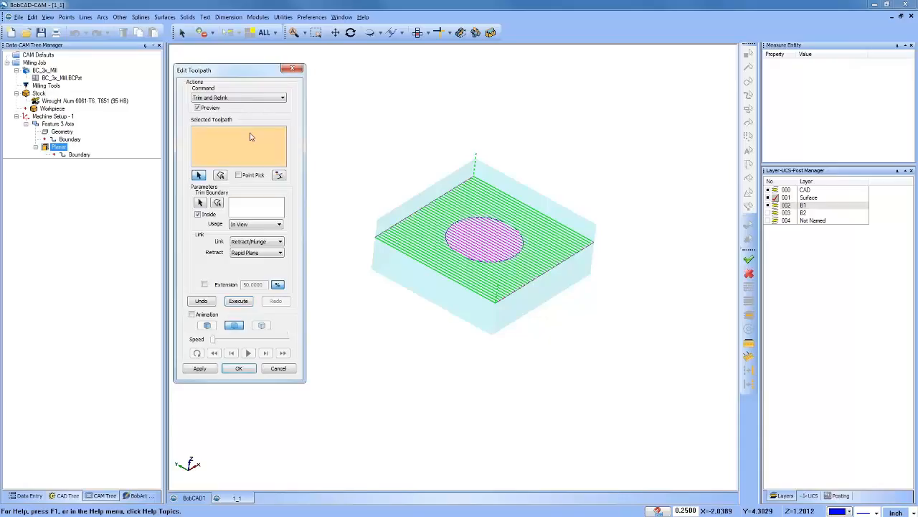
{"action": "left_click", "coordinate": [203, 302]}
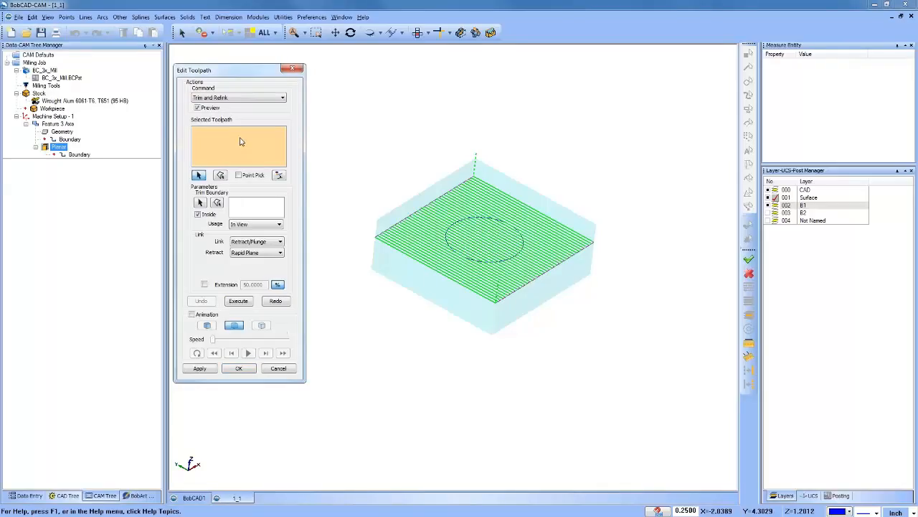
Step: Window-select the whole toolpath and remove all entries from the Selected Toolpath list, repeating the selection and clearing
{"action": "left_click_drag", "start_coordinate": [352, 125], "coordinate": [634, 377]}
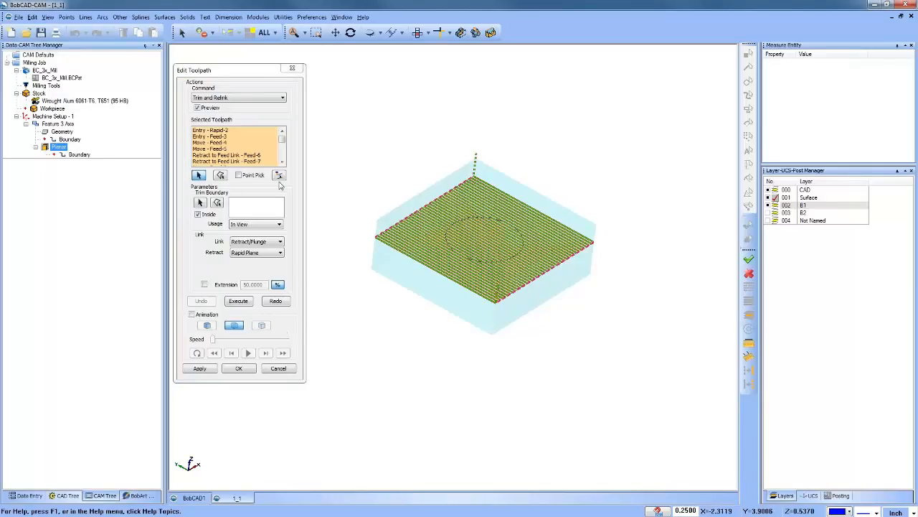
{"action": "right_click", "coordinate": [263, 148]}
{"action": "left_click", "coordinate": [422, 140]}
{"action": "left_click_drag", "start_coordinate": [349, 104], "coordinate": [651, 354]}
{"action": "left_click_drag", "start_coordinate": [335, 124], "coordinate": [617, 362]}
{"action": "left_click_drag", "start_coordinate": [344, 117], "coordinate": [625, 368]}
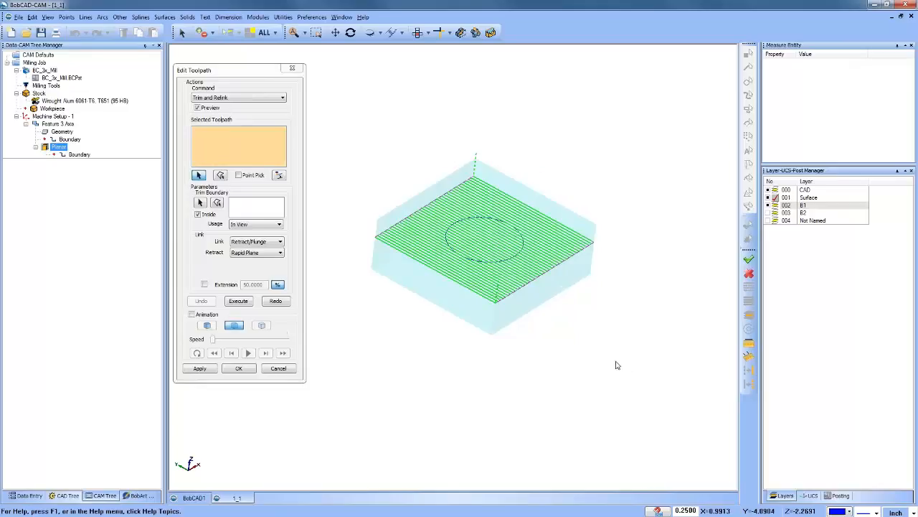
{"action": "left_click_drag", "start_coordinate": [355, 117], "coordinate": [645, 360]}
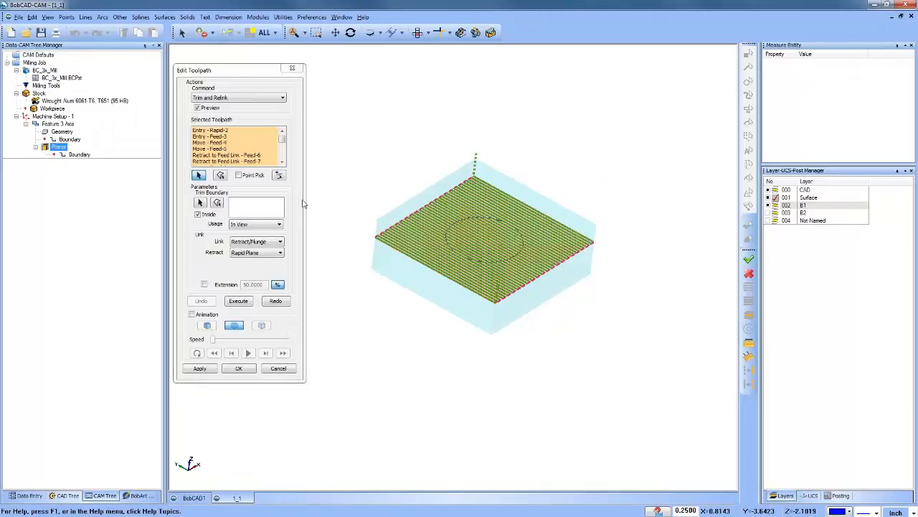
{"action": "right_click", "coordinate": [260, 146]}
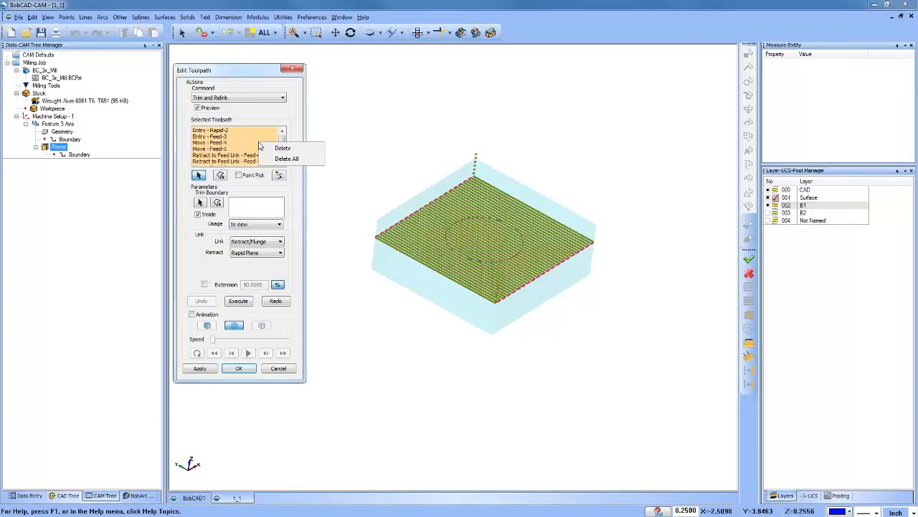
{"action": "left_click", "coordinate": [305, 164]}
Step: Select all the planar toolpath moves once more and use the circle as the trim boundary
{"action": "left_click_drag", "start_coordinate": [339, 131], "coordinate": [646, 358]}
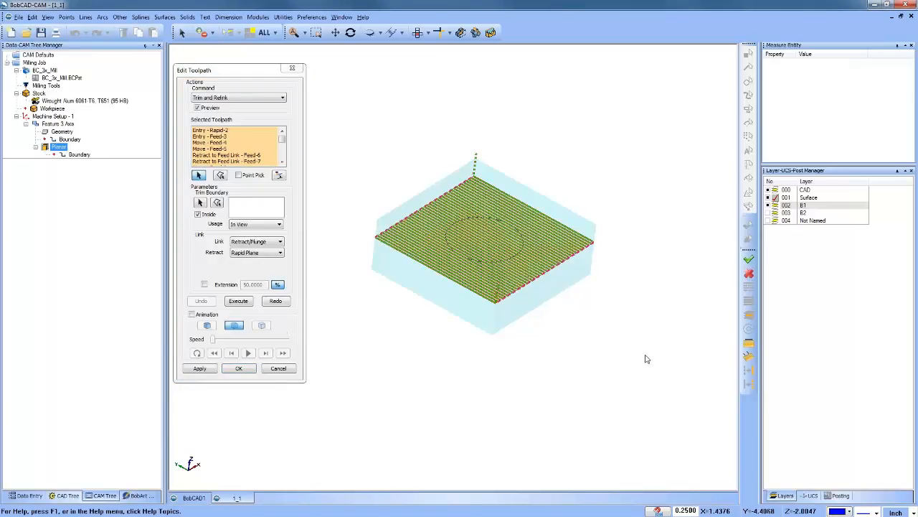
{"action": "left_click", "coordinate": [200, 205]}
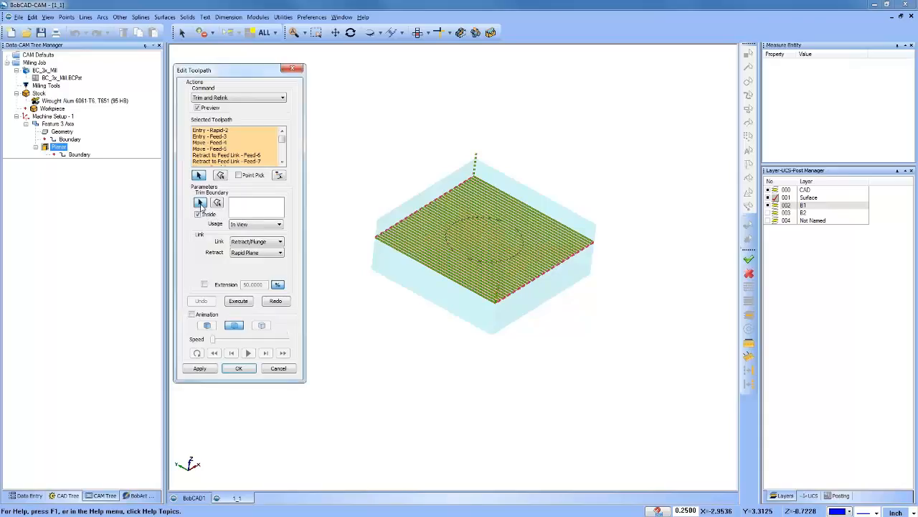
{"action": "left_click", "coordinate": [461, 221]}
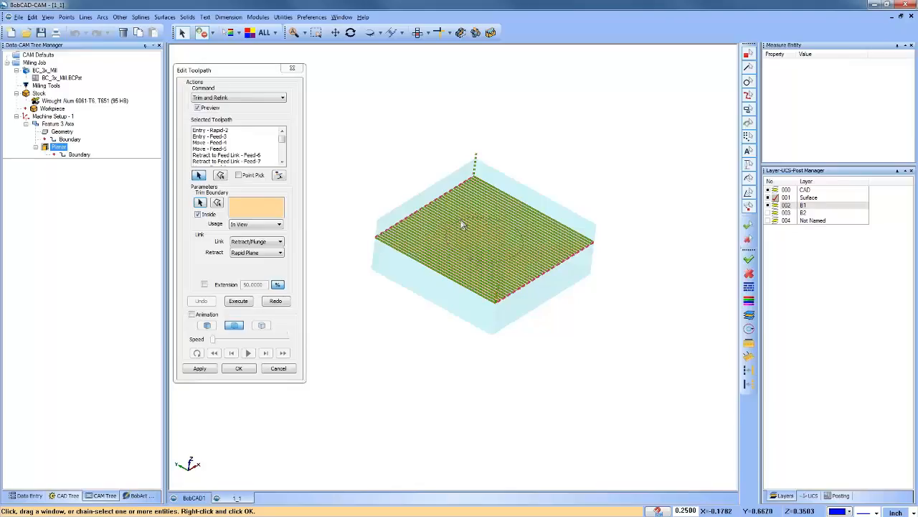
{"action": "right_click", "coordinate": [388, 148]}
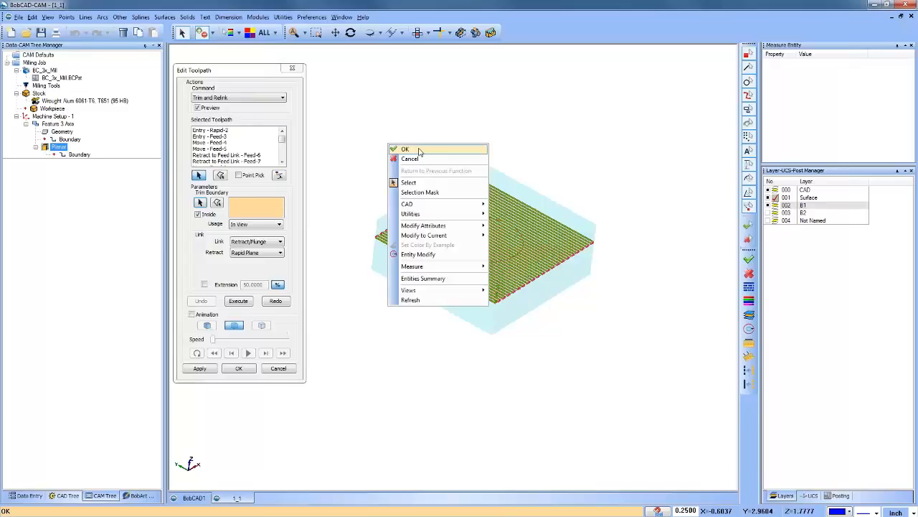
{"action": "left_click", "coordinate": [405, 149]}
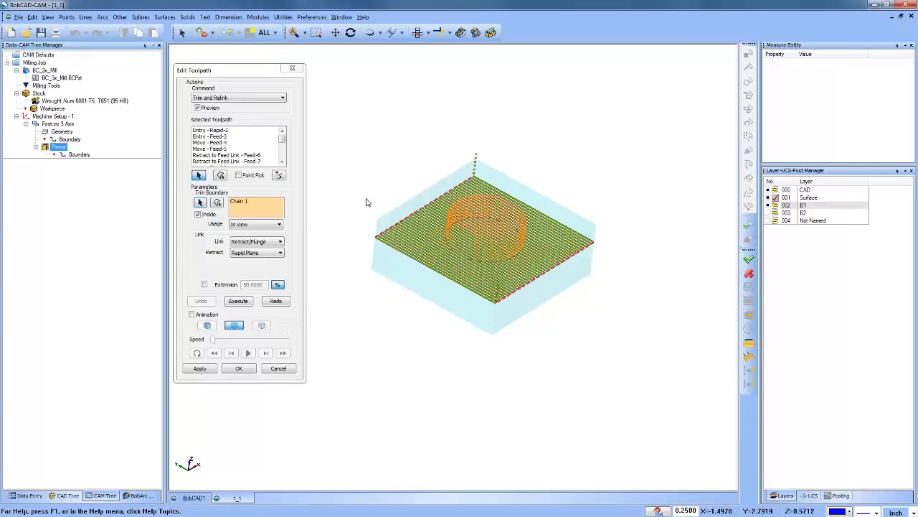
Step: Toggle the Inside option off and back on, and set the trim to Z Axis usage with the Retract/Plunge link
{"action": "left_click", "coordinate": [198, 214]}
{"action": "left_click", "coordinate": [198, 214]}
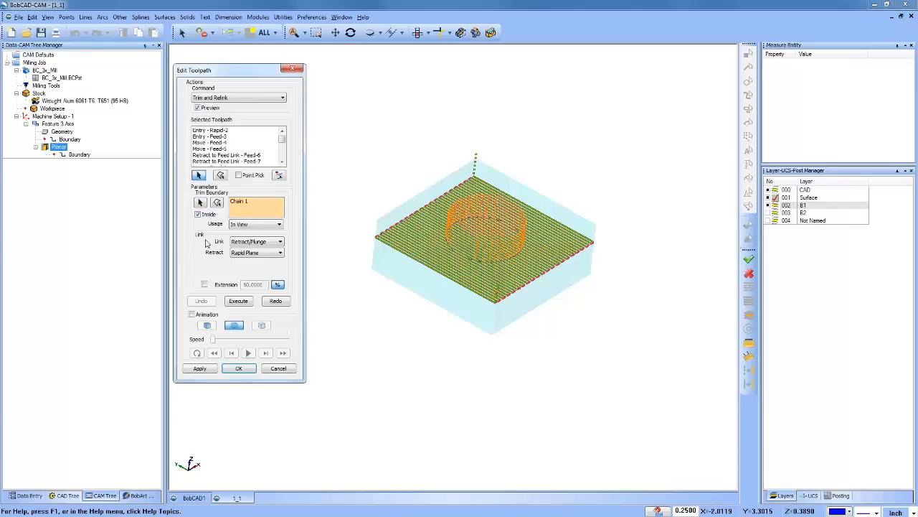
{"action": "left_click", "coordinate": [256, 224]}
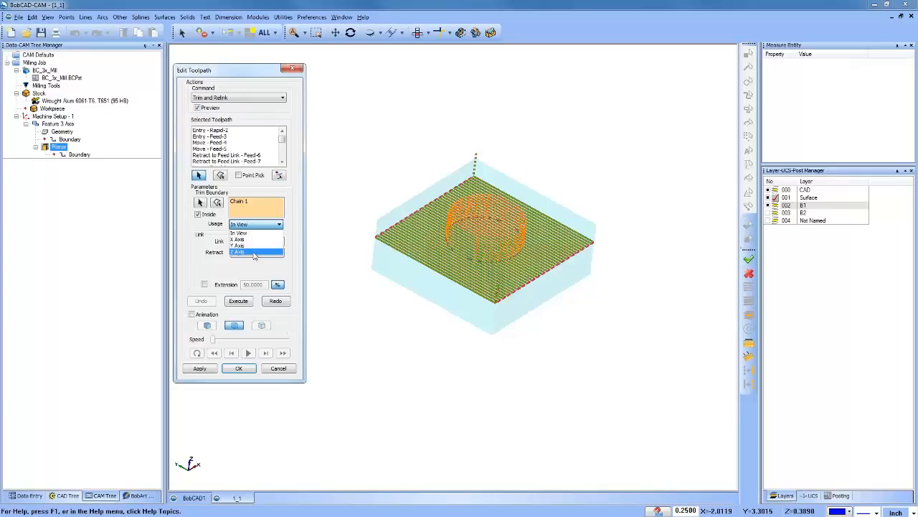
{"action": "left_click", "coordinate": [247, 251]}
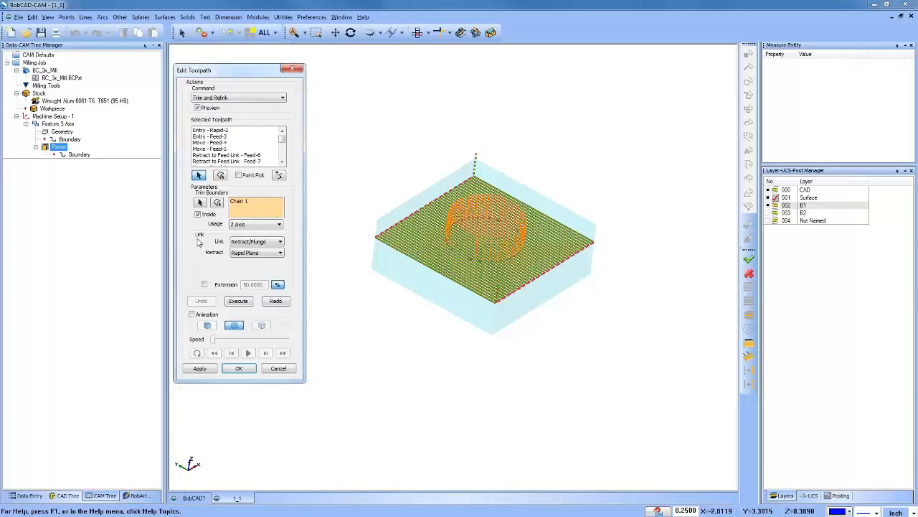
{"action": "left_click", "coordinate": [276, 243]}
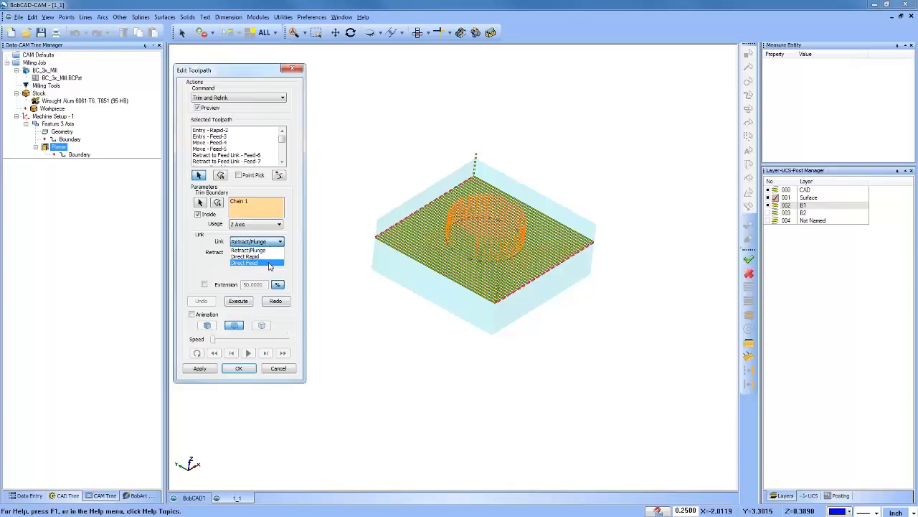
{"action": "left_click", "coordinate": [270, 251]}
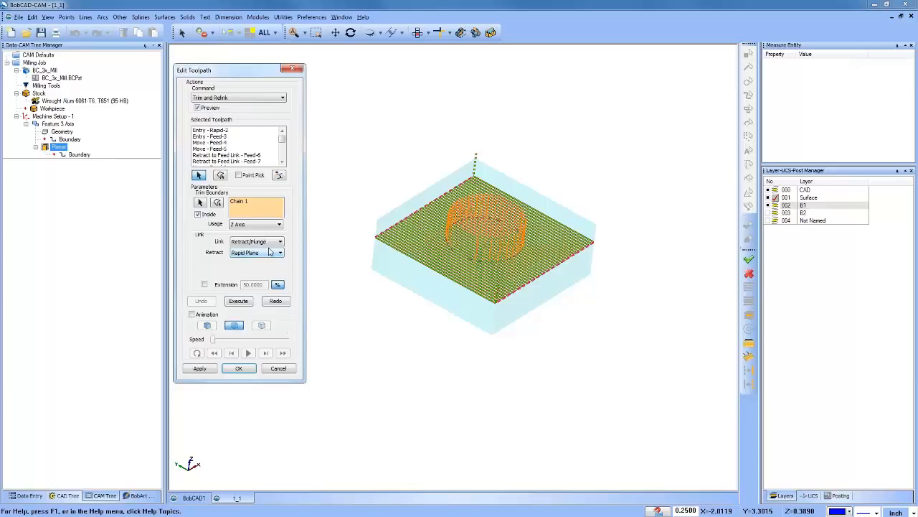
Step: Enable the trim extension and set it to -50 percent
{"action": "left_click", "coordinate": [204, 285]}
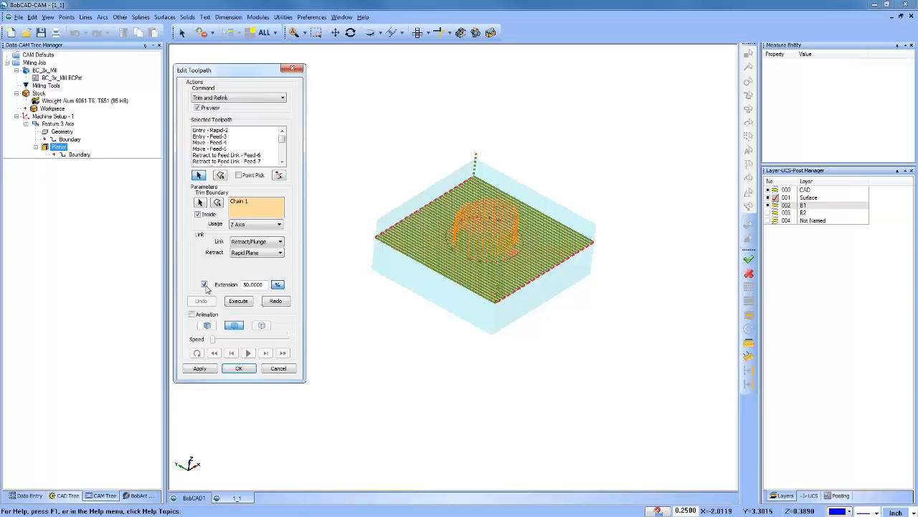
{"action": "double_click", "coordinate": [268, 285]}
{"action": "type", "text": "-50"}
{"action": "key", "text": "Return"}
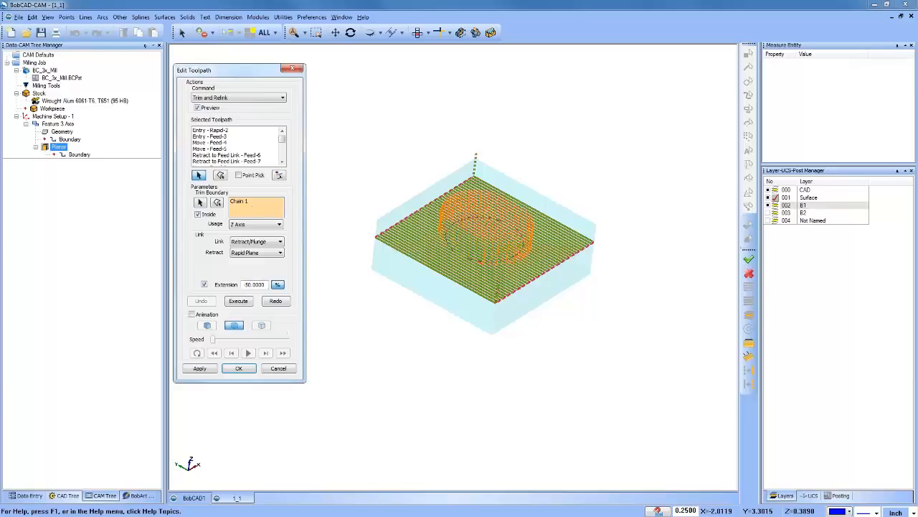
Step: Execute the trim with the extension and inspect the relinked moves around the circle
{"action": "mouse_move", "coordinate": [480, 288]}
{"action": "middle_mouse_down"}
{"action": "mouse_move", "coordinate": [484, 300]}
{"action": "mouse_move", "coordinate": [481, 279]}
{"action": "middle_mouse_up"}
{"action": "scroll", "coordinate": [481, 277], "scroll_direction": "up", "scroll_amount": 8}
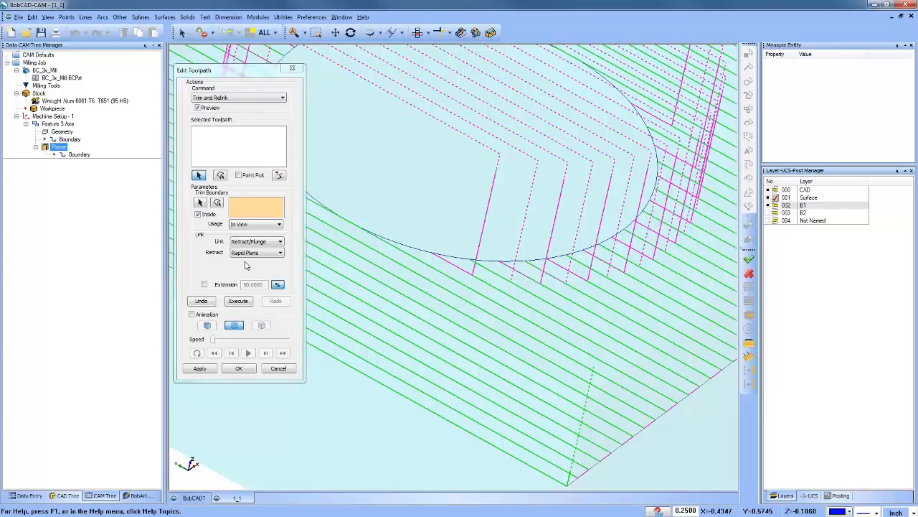
{"action": "scroll", "coordinate": [396, 241], "scroll_direction": "down", "scroll_amount": 6}
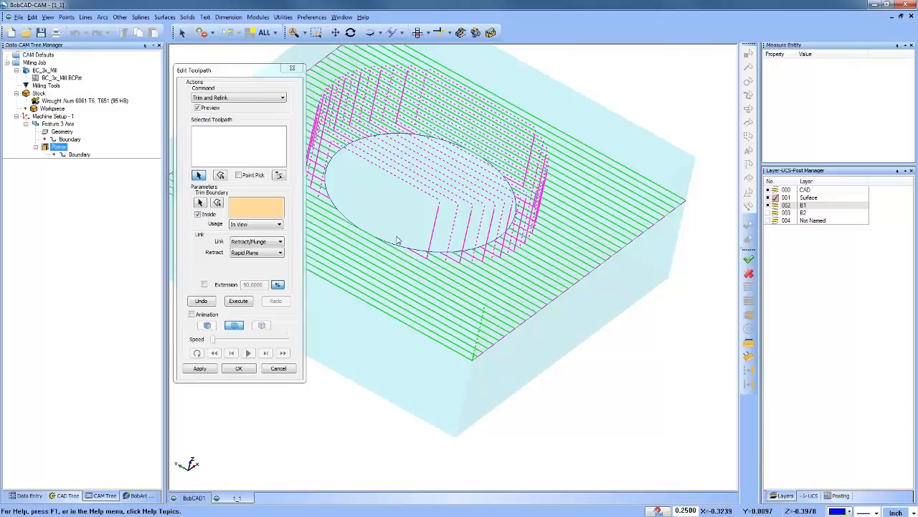
Step: Turn off the Inside option and undo the executed trim
{"action": "left_click", "coordinate": [197, 214]}
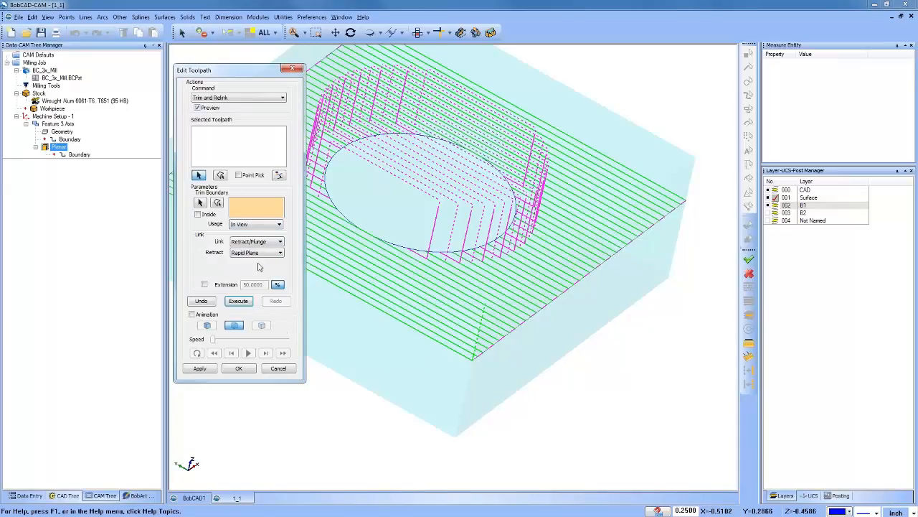
{"action": "left_click", "coordinate": [202, 302]}
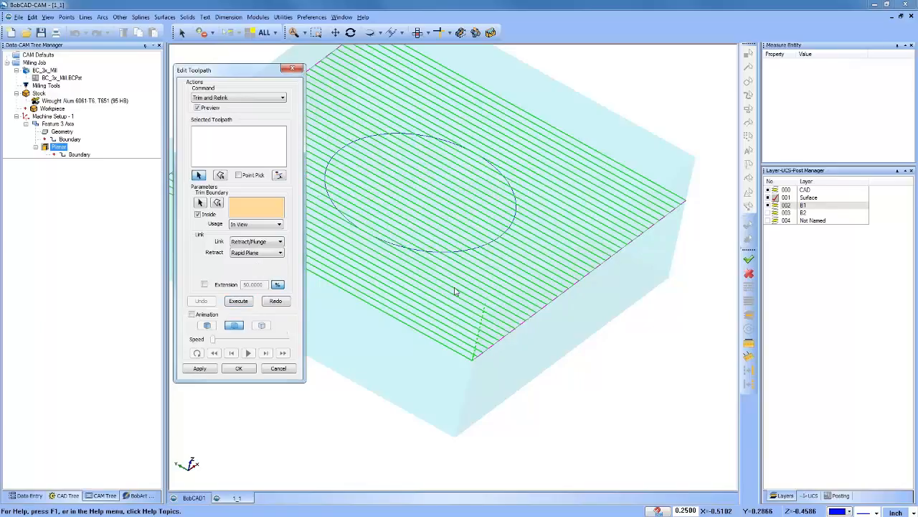
{"action": "scroll", "coordinate": [502, 267], "scroll_direction": "down", "scroll_amount": 3}
{"action": "middle_click_drag", "start_coordinate": [493, 262], "coordinate": [512, 277]}
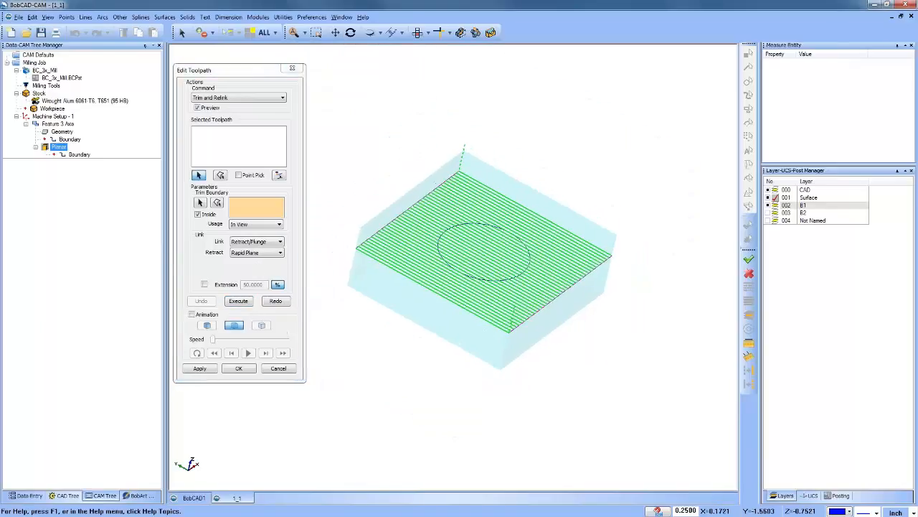
{"action": "mouse_move", "coordinate": [538, 314]}
{"action": "middle_mouse_down"}
{"action": "mouse_move", "coordinate": [527, 309]}
{"action": "mouse_move", "coordinate": [531, 316]}
{"action": "middle_mouse_up"}
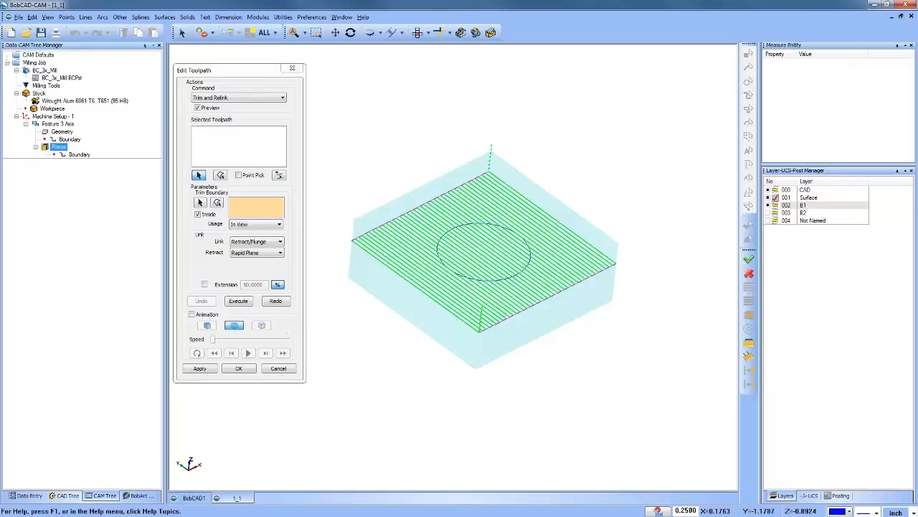
{"action": "left_click", "coordinate": [287, 143]}
{"action": "left_click_drag", "start_coordinate": [331, 133], "coordinate": [666, 391]}
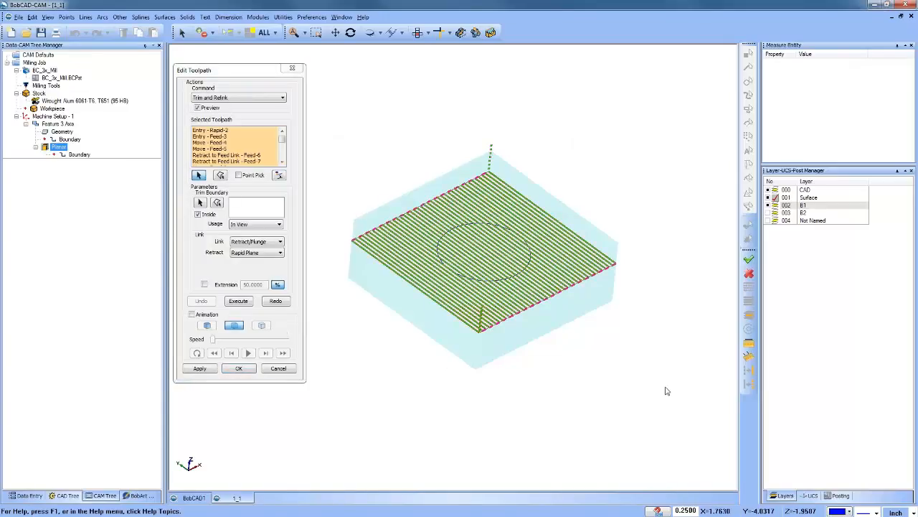
{"action": "left_click", "coordinate": [201, 203]}
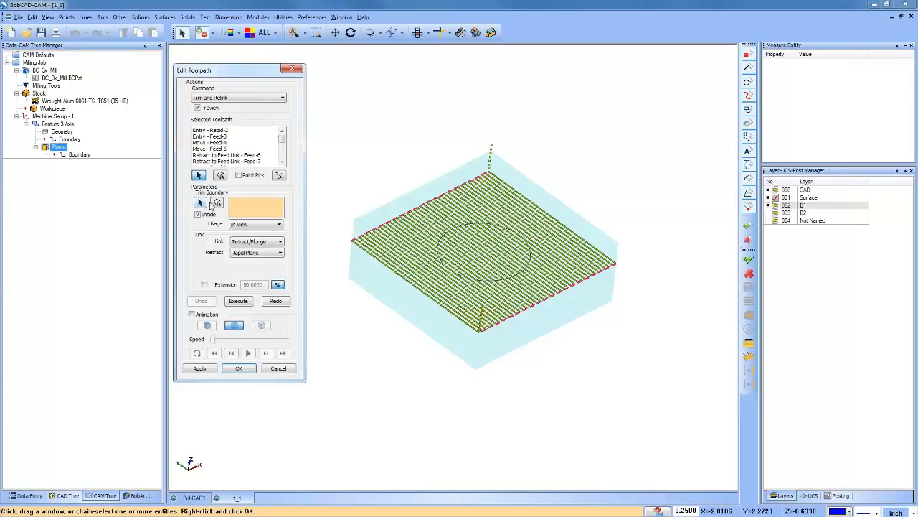
{"action": "right_click", "coordinate": [384, 156]}
{"action": "left_click", "coordinate": [400, 156]}
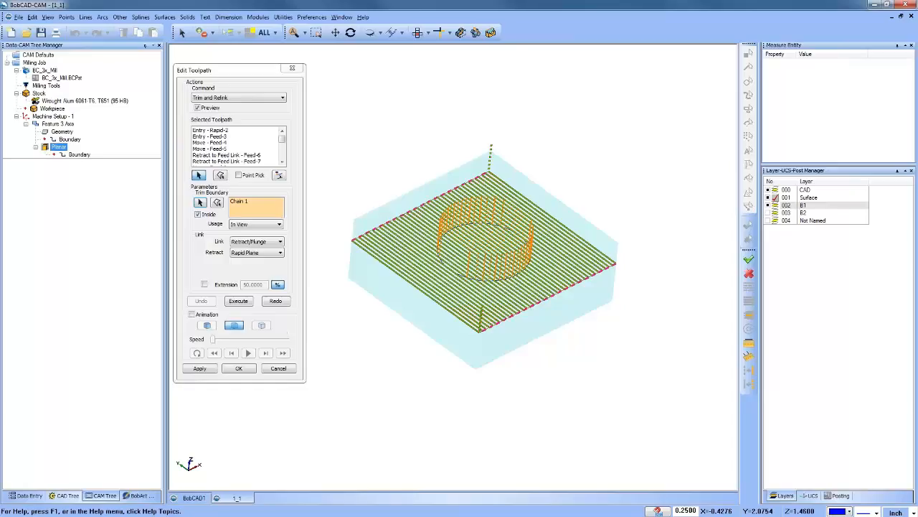
{"action": "left_click", "coordinate": [280, 368]}
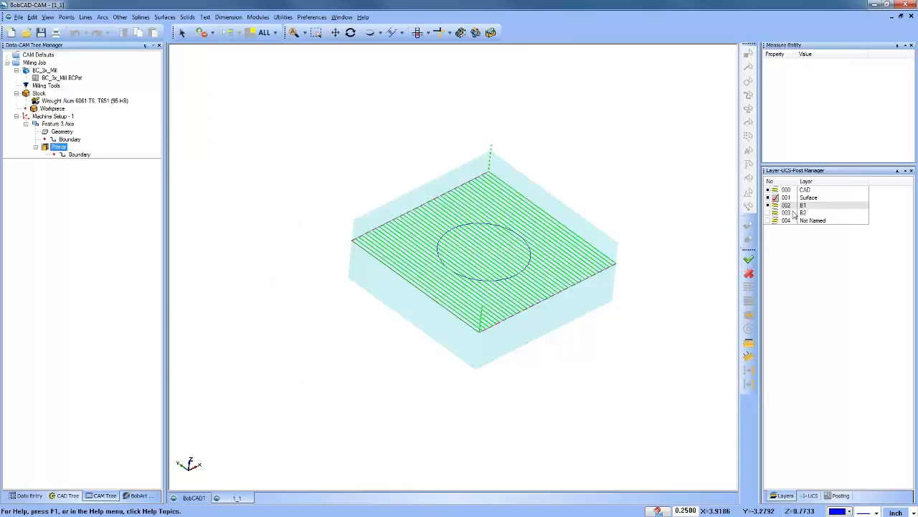
Step: Show layer 004, shade the model, and include the dome with the flat face in the 3 axis feature's geometry
{"action": "left_click", "coordinate": [768, 221]}
{"action": "left_click", "coordinate": [637, 255]}
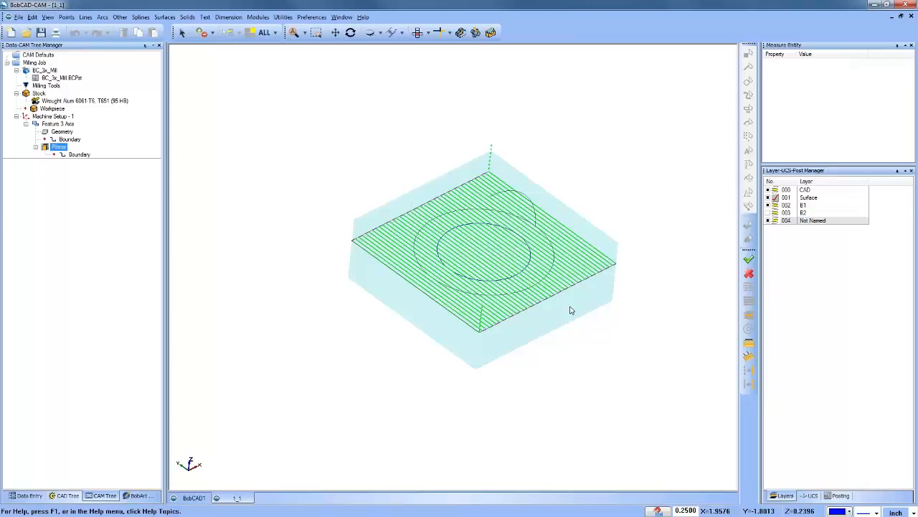
{"action": "key", "text": "ctrl+d"}
{"action": "middle_click_drag", "start_coordinate": [571, 308], "coordinate": [573, 300]}
{"action": "left_click", "coordinate": [62, 131]}
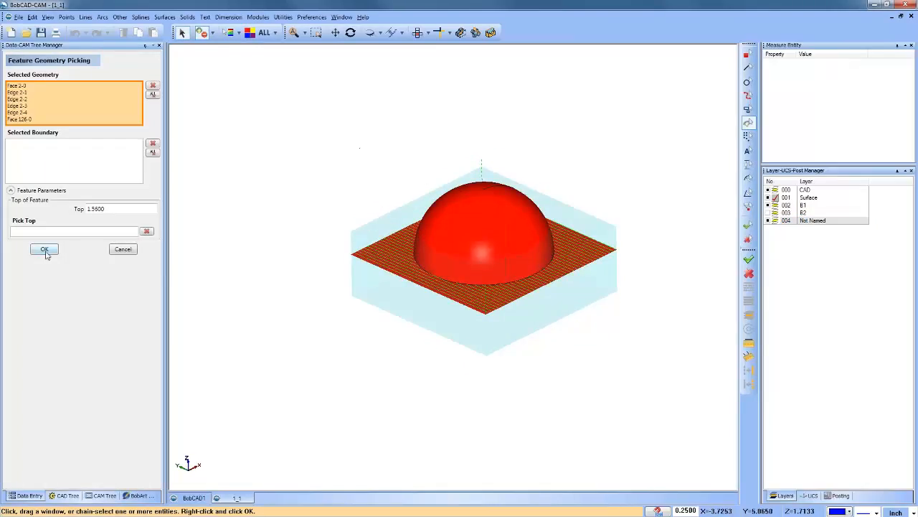
{"action": "left_click", "coordinate": [45, 248]}
{"action": "right_click", "coordinate": [59, 146]}
{"action": "left_click", "coordinate": [209, 239]}
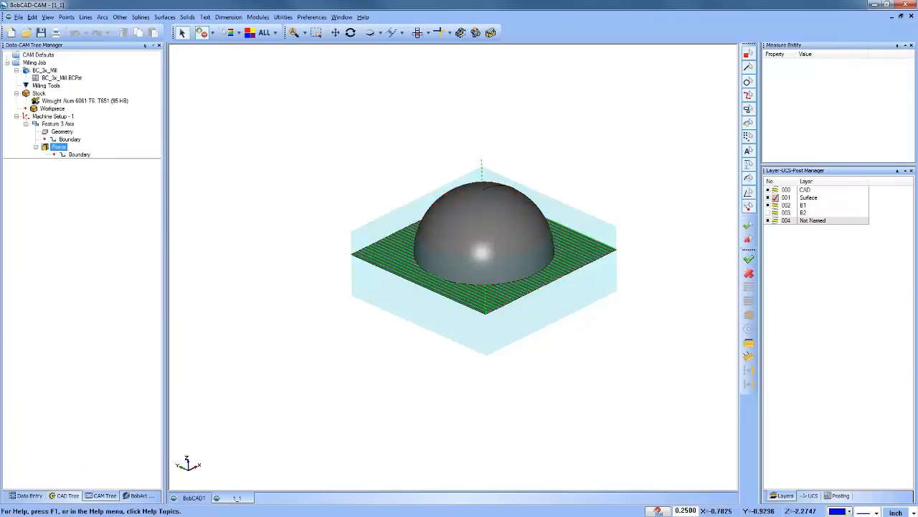
{"action": "left_click", "coordinate": [63, 132]}
{"action": "left_click", "coordinate": [60, 124]}
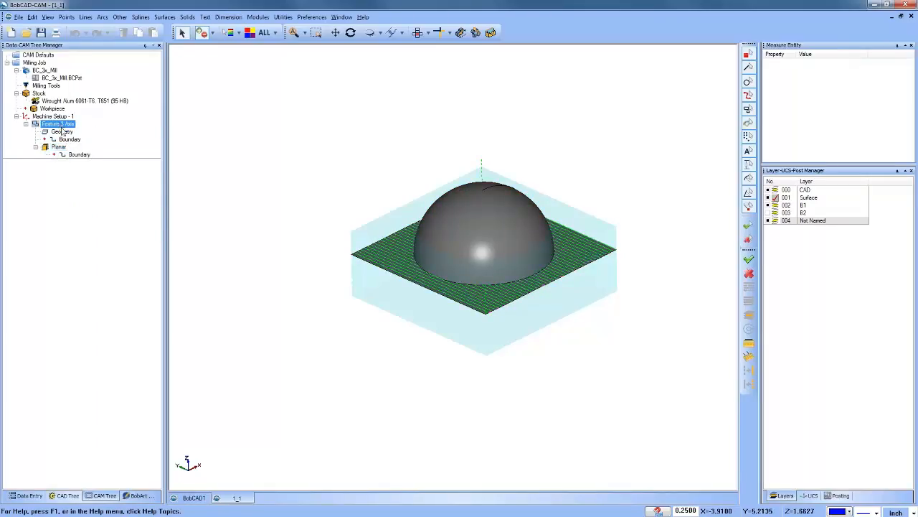
{"action": "left_click", "coordinate": [67, 131]}
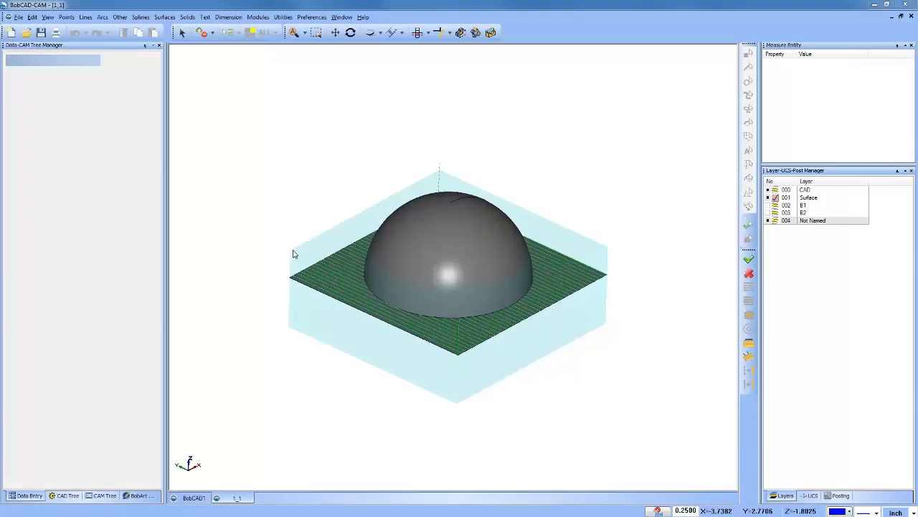
Step: Reopen the 3 axis feature's geometry selection and accept it with the flat face and the dome
{"action": "left_click", "coordinate": [99, 497]}
{"action": "right_click", "coordinate": [65, 123]}
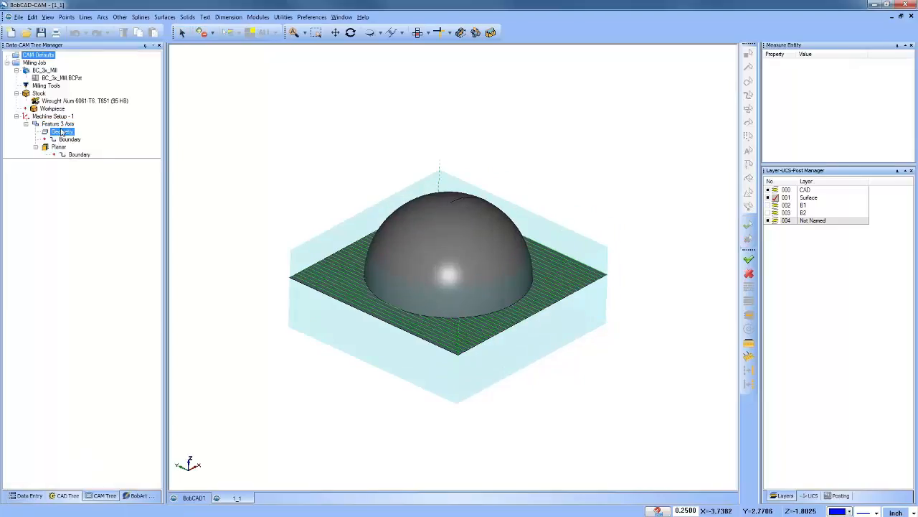
{"action": "right_click", "coordinate": [60, 131]}
{"action": "left_click", "coordinate": [91, 138]}
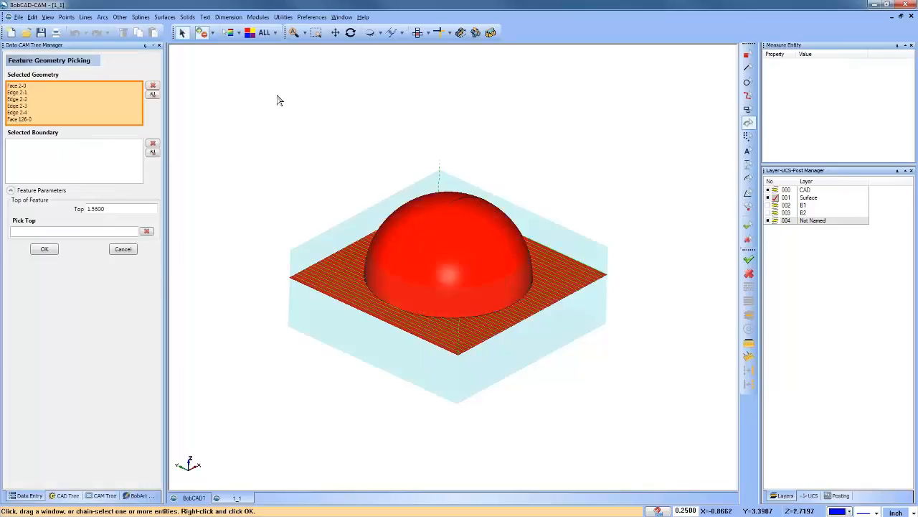
{"action": "key", "text": "space"}
{"action": "middle_click_drag", "start_coordinate": [502, 297], "coordinate": [459, 284]}
Step: Set the 3 axis feature's Top of Feature to 3
{"action": "right_click", "coordinate": [62, 124]}
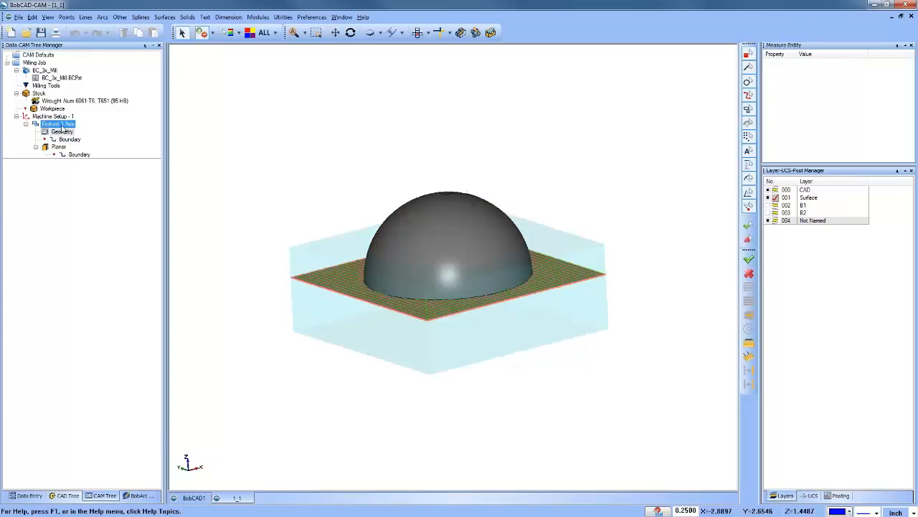
{"action": "left_click", "coordinate": [83, 132]}
{"action": "left_click", "coordinate": [470, 221]}
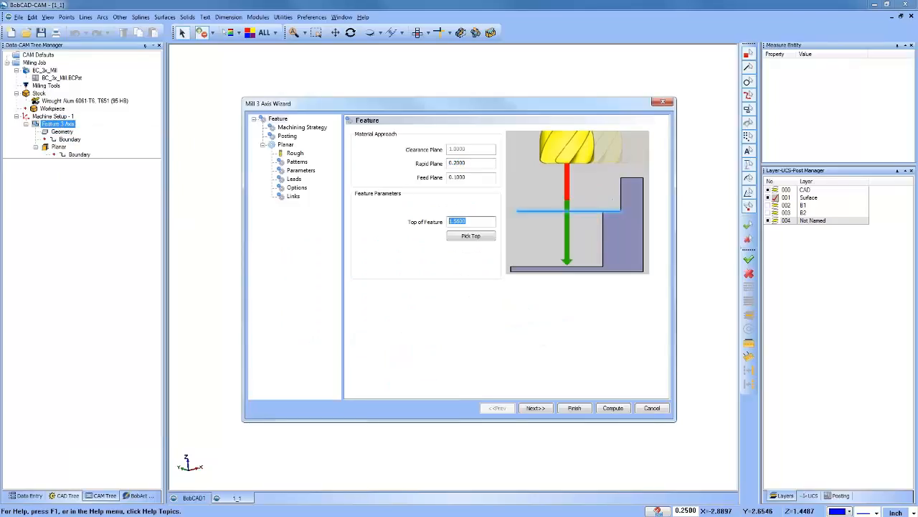
{"action": "type", "text": "3"}
{"action": "left_click", "coordinate": [575, 408]}
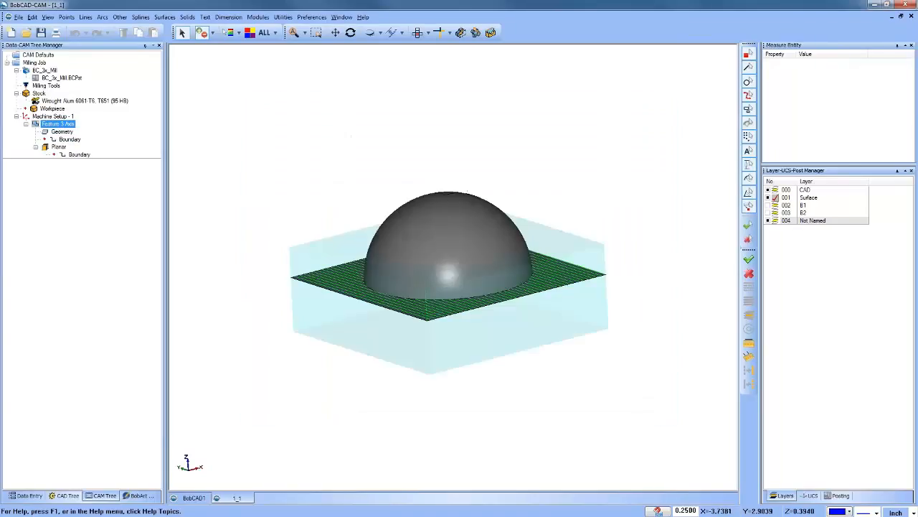
Step: Compute the planar toolpath over the dome and inspect its passes from several angles
{"action": "left_click", "coordinate": [65, 154]}
{"action": "right_click", "coordinate": [60, 147]}
{"action": "left_click", "coordinate": [89, 163]}
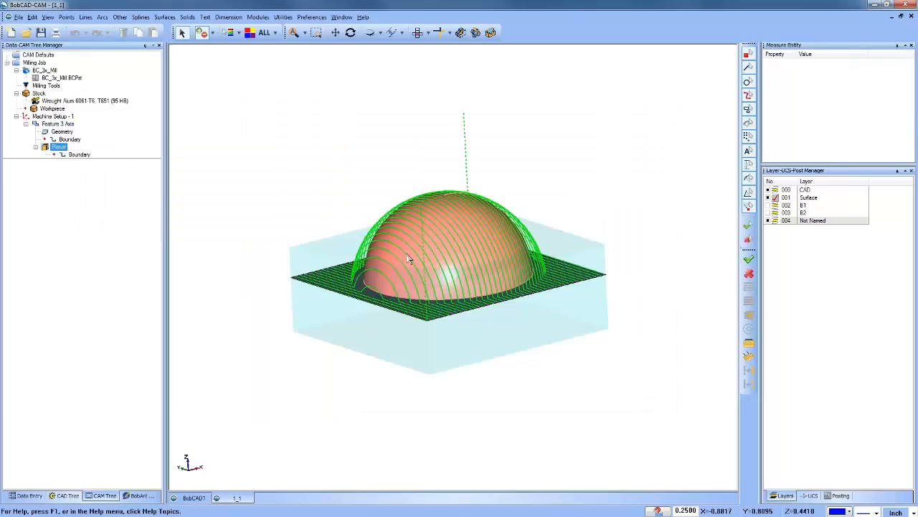
{"action": "middle_click_drag", "start_coordinate": [410, 259], "coordinate": [436, 264]}
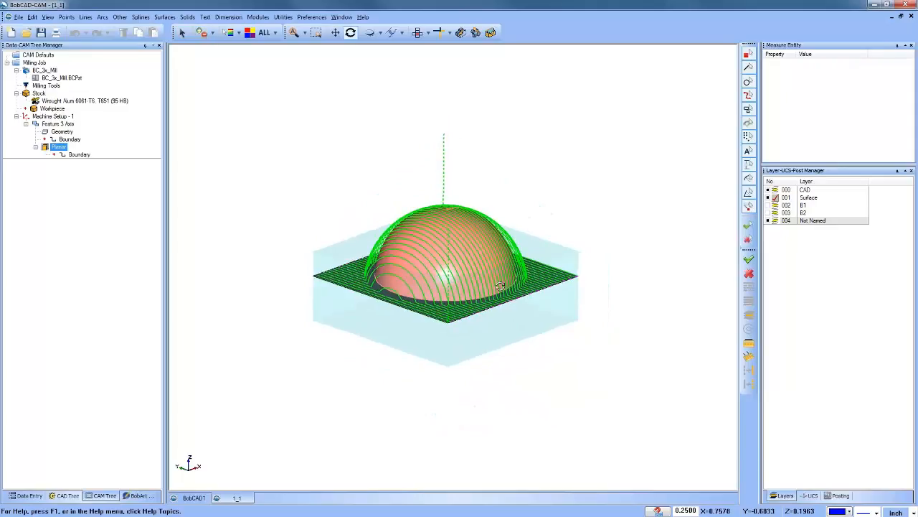
{"action": "middle_click_drag", "start_coordinate": [497, 282], "coordinate": [503, 301]}
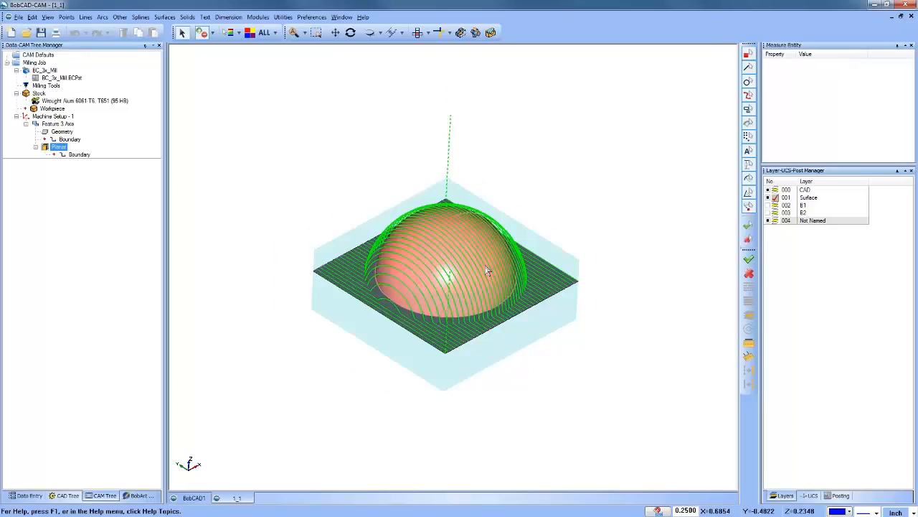
{"action": "scroll", "coordinate": [486, 268], "scroll_direction": "up", "scroll_amount": 1}
{"action": "middle_click_drag", "start_coordinate": [544, 283], "coordinate": [566, 272]}
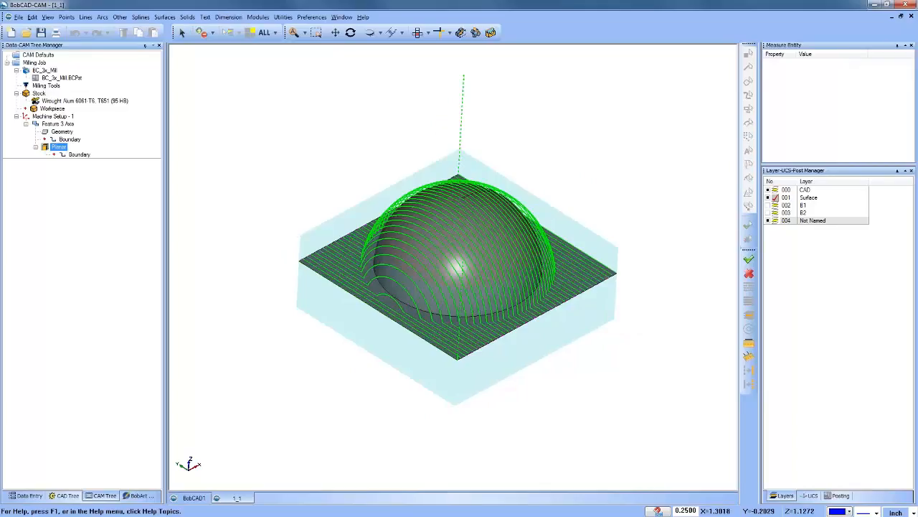
{"action": "middle_click_drag", "start_coordinate": [538, 306], "coordinate": [505, 309]}
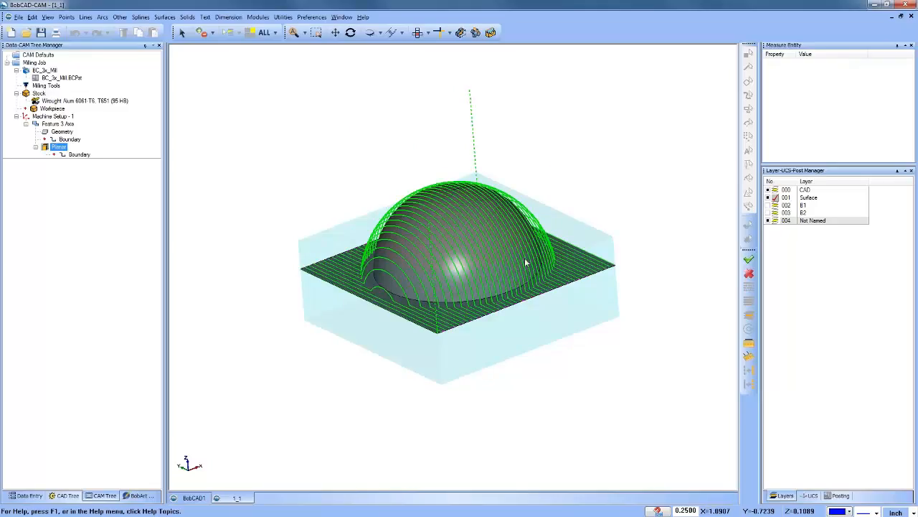
{"action": "middle_click_drag", "start_coordinate": [529, 263], "coordinate": [523, 305]}
Step: Hide layer 004 and start editing the planar toolpath with the Trim and Relink command
{"action": "left_click", "coordinate": [769, 221]}
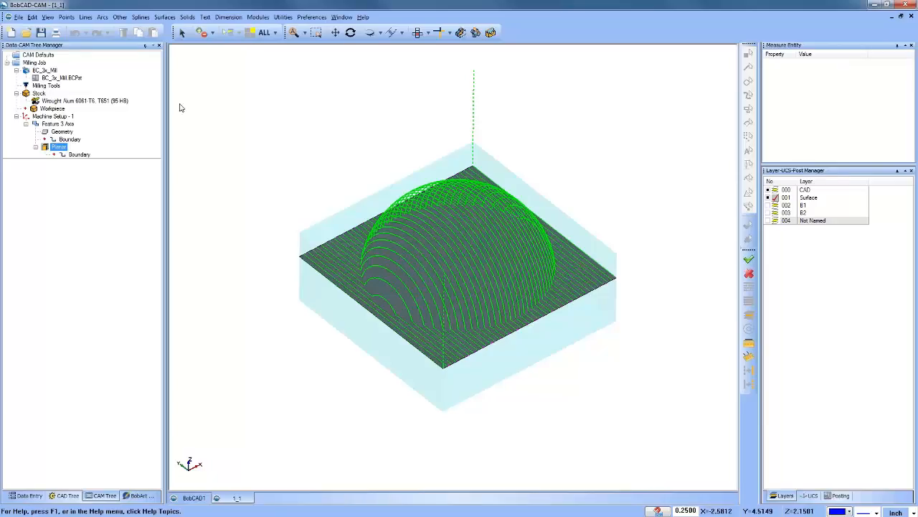
{"action": "right_click", "coordinate": [61, 148]}
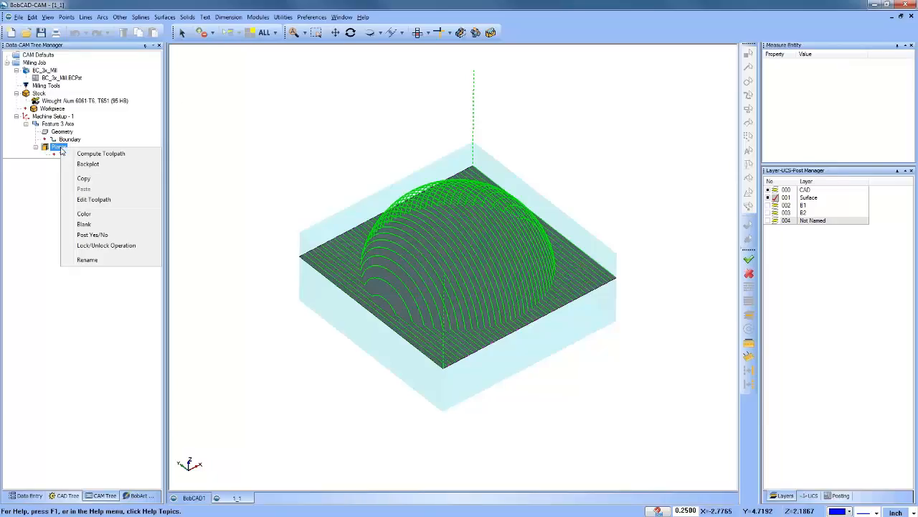
{"action": "left_click", "coordinate": [108, 200]}
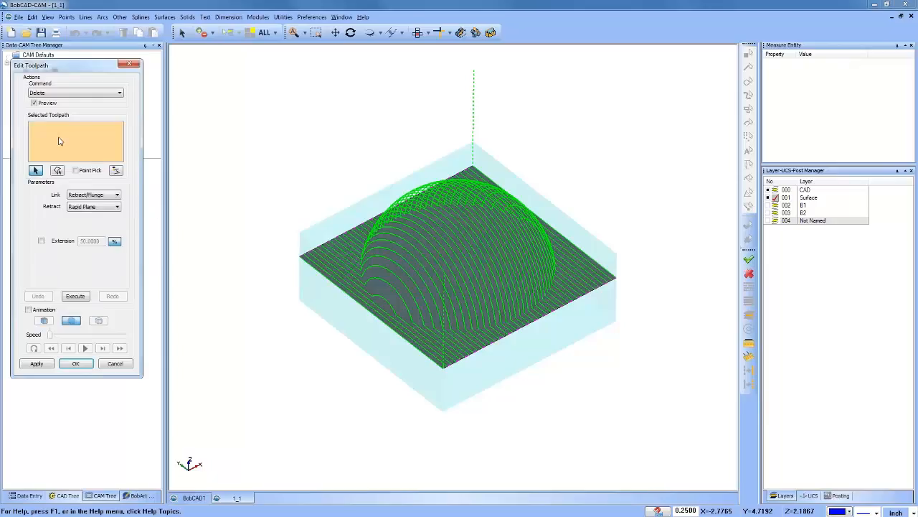
{"action": "left_click", "coordinate": [74, 92]}
{"action": "left_click", "coordinate": [47, 107]}
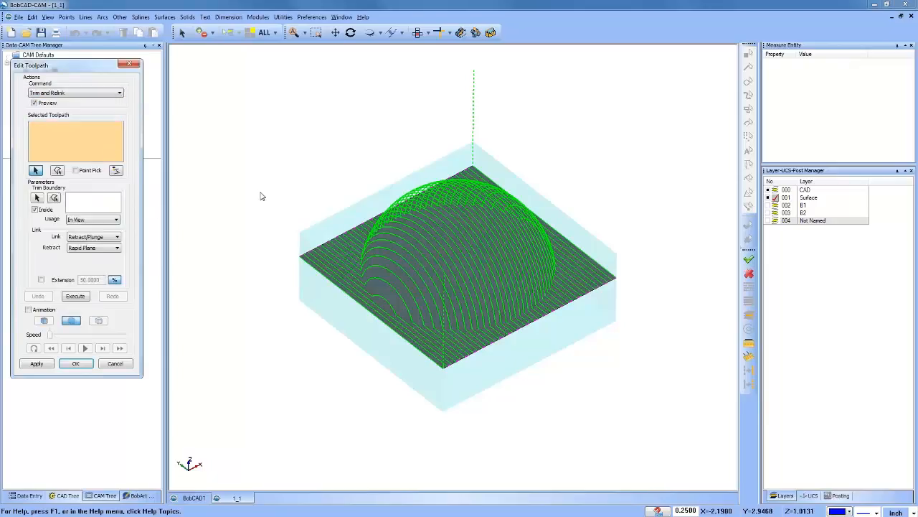
Step: Select the entire toolpath, show layer B2, and assign its upright circle as the trim boundary
{"action": "key", "text": "ctrl+a"}
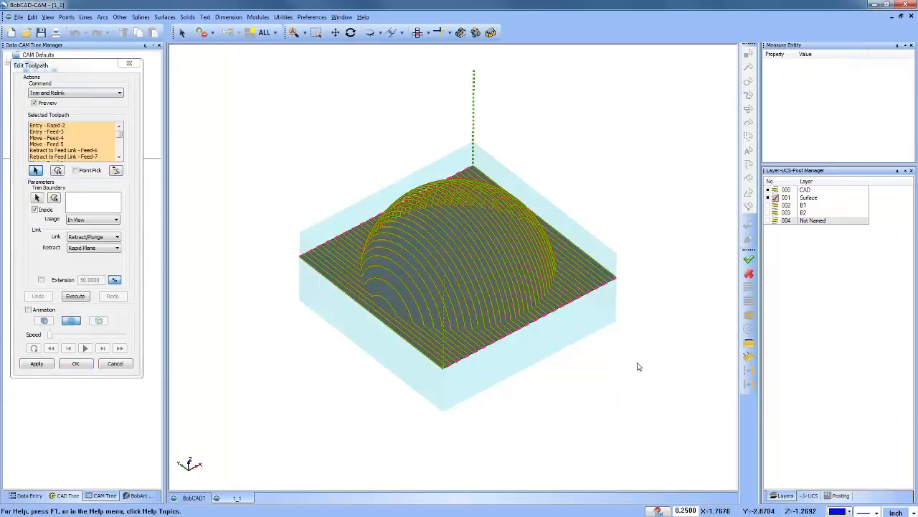
{"action": "left_click", "coordinate": [38, 198]}
{"action": "left_click", "coordinate": [769, 212]}
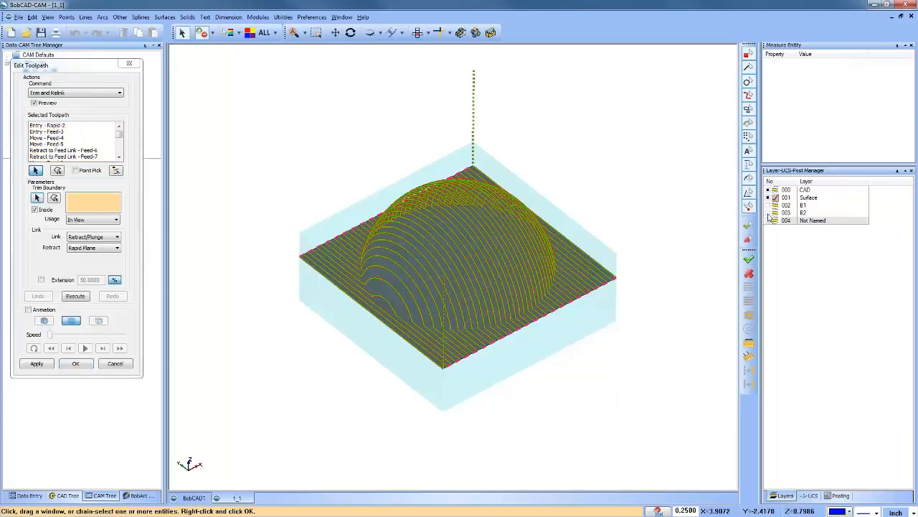
{"action": "middle_click_drag", "start_coordinate": [563, 362], "coordinate": [430, 366]}
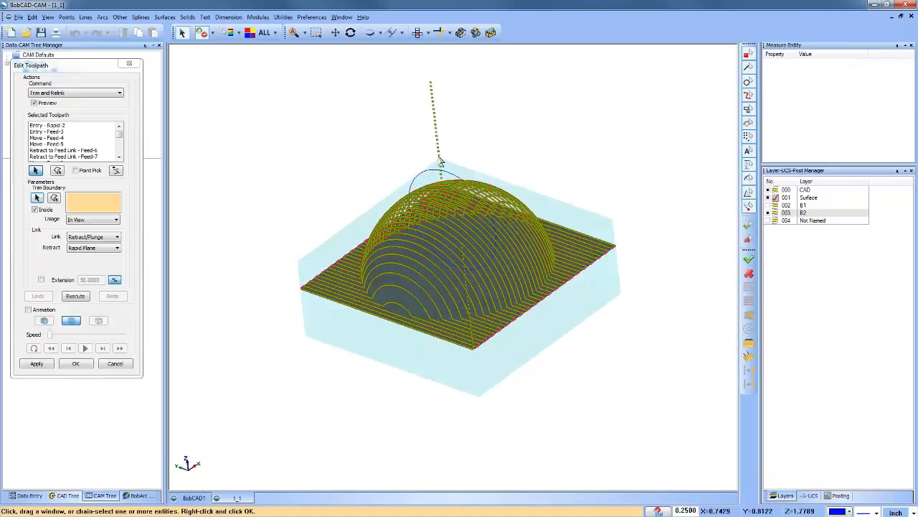
{"action": "left_click", "coordinate": [430, 170]}
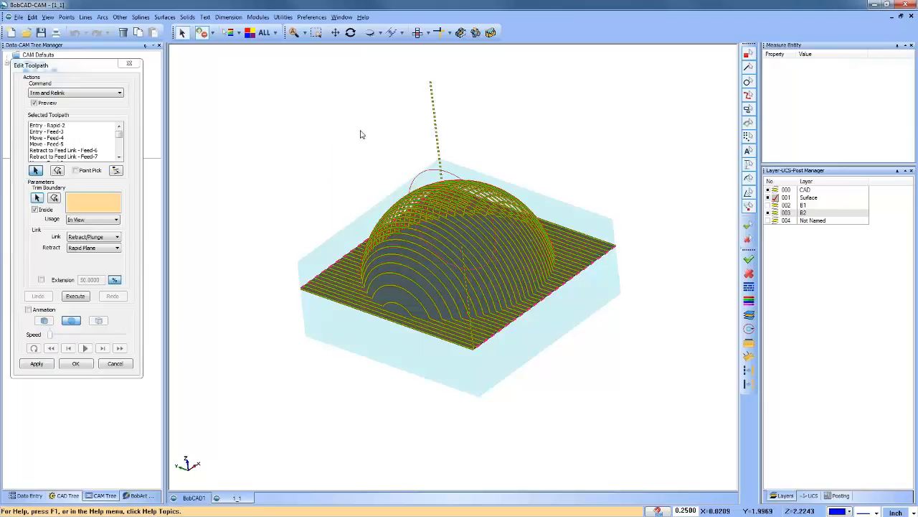
{"action": "key", "text": "space"}
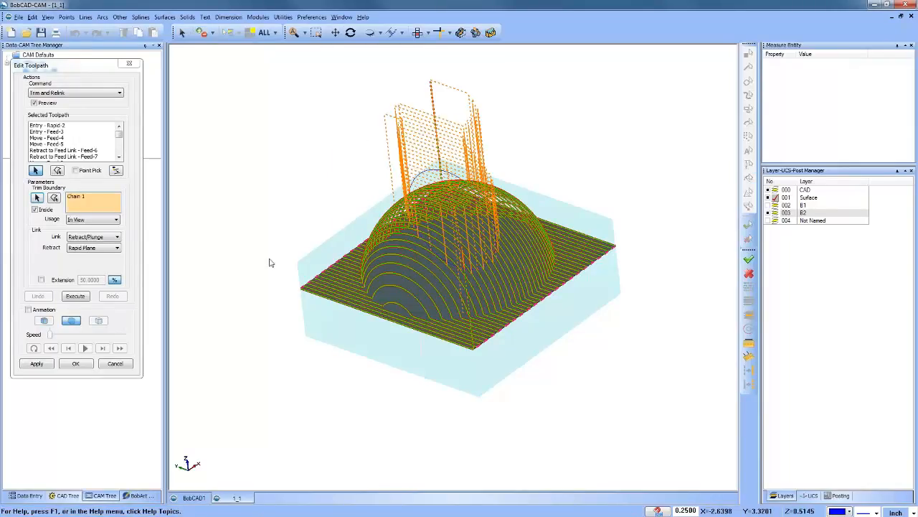
Step: Inspect the In View trim preview from several angles and set the boundary's Usage to X Axis
{"action": "middle_click_drag", "start_coordinate": [366, 284], "coordinate": [347, 282]}
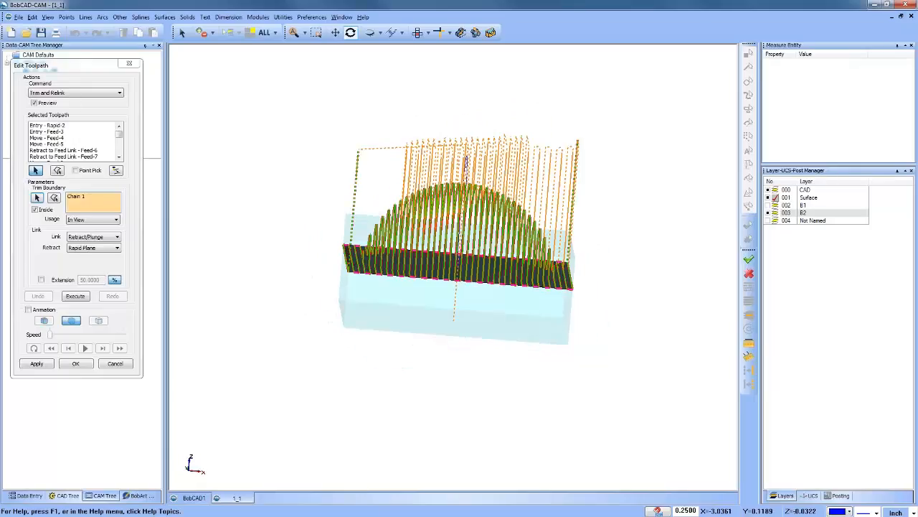
{"action": "mouse_move", "coordinate": [409, 306]}
{"action": "middle_mouse_down"}
{"action": "mouse_move", "coordinate": [436, 312]}
{"action": "mouse_move", "coordinate": [424, 306]}
{"action": "middle_mouse_up"}
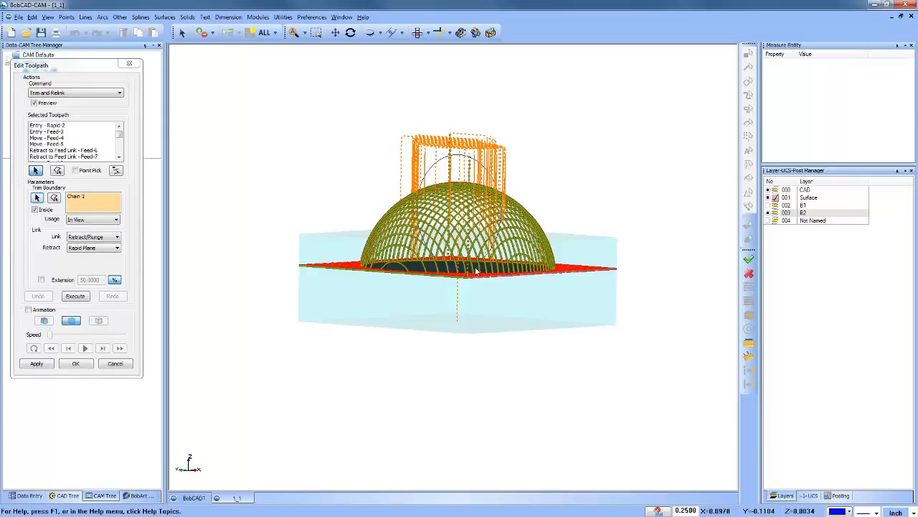
{"action": "middle_click_drag", "start_coordinate": [467, 264], "coordinate": [493, 288]}
{"action": "left_click", "coordinate": [109, 220]}
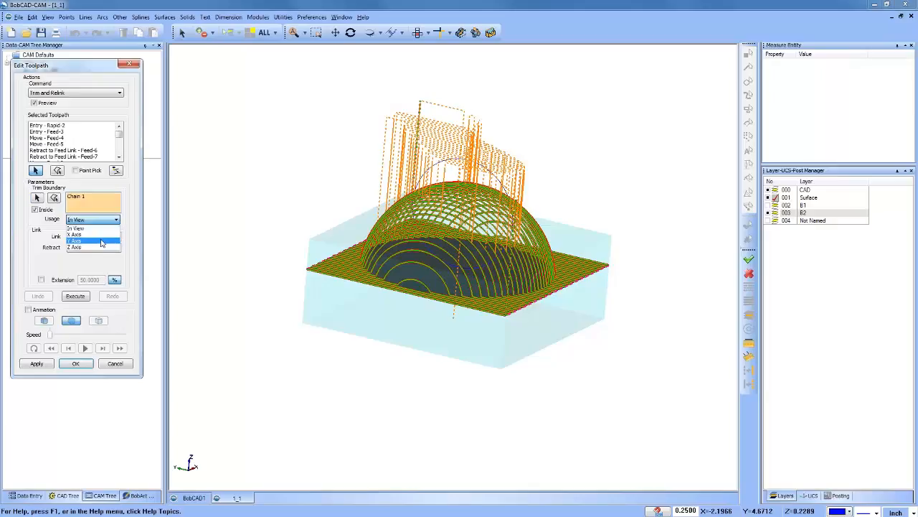
{"action": "left_click", "coordinate": [101, 242]}
{"action": "middle_click_drag", "start_coordinate": [516, 294], "coordinate": [585, 291]}
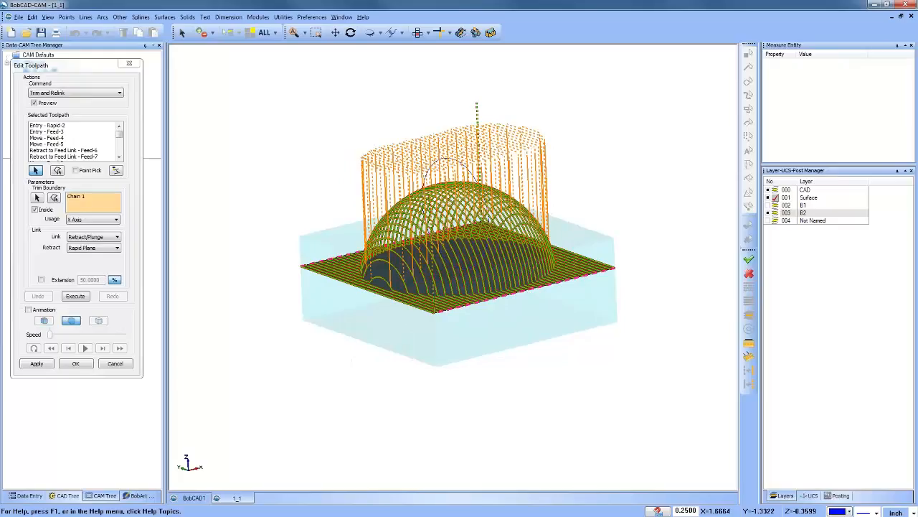
Step: Set the trim boundary's Usage to Z Axis and examine the previewed links over the dome
{"action": "left_click", "coordinate": [93, 220]}
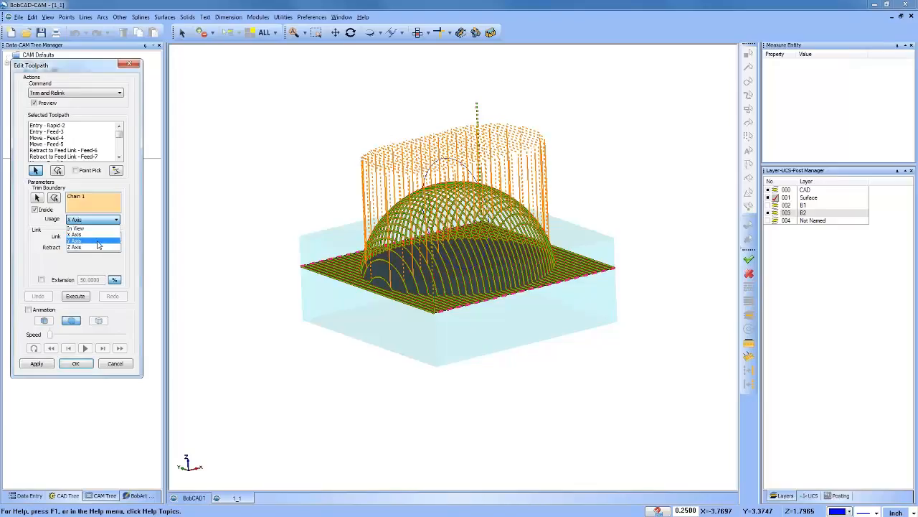
{"action": "left_click", "coordinate": [89, 247]}
{"action": "middle_click_drag", "start_coordinate": [391, 269], "coordinate": [488, 309]}
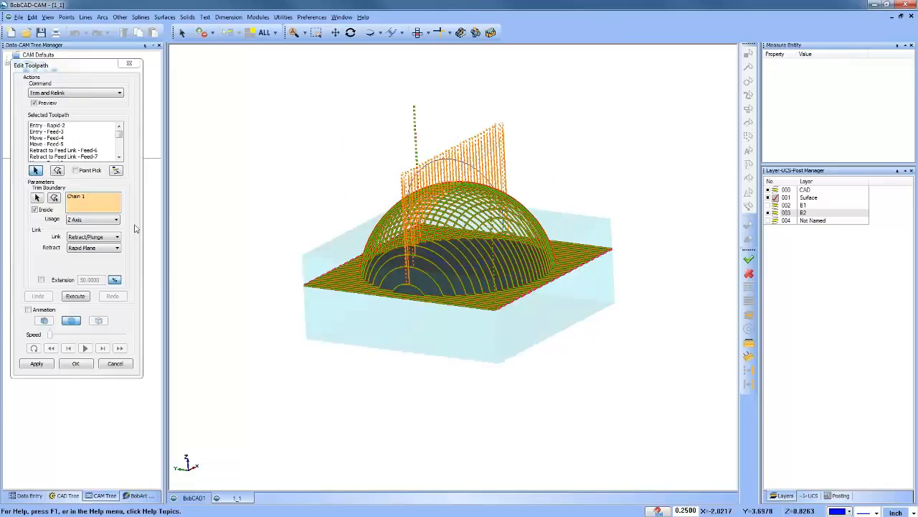
Step: Set the trim boundary's Usage to Y Axis and examine the preview over the dome
{"action": "left_click", "coordinate": [94, 219]}
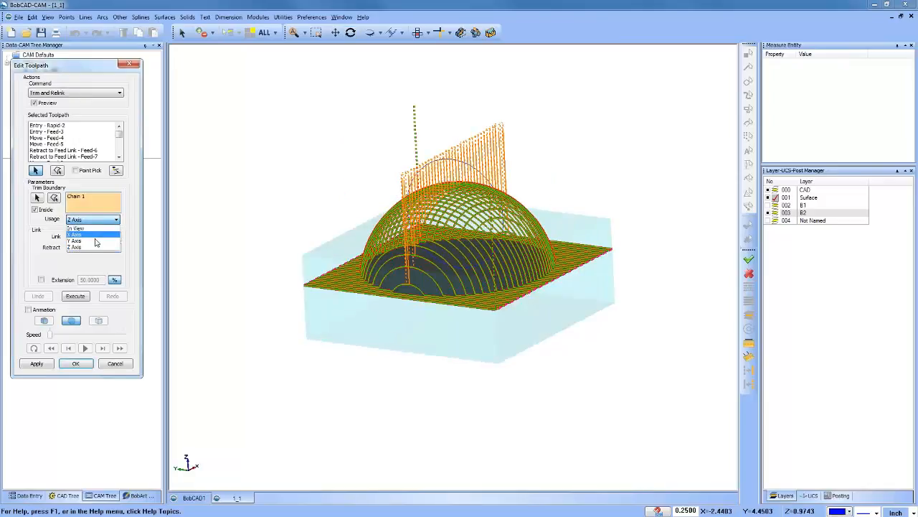
{"action": "left_click", "coordinate": [94, 241]}
{"action": "middle_click_drag", "start_coordinate": [401, 267], "coordinate": [466, 278]}
Step: Switch the trim boundary's Usage to X Axis and execute the trim with Retract/Plunge links to the Rapid Plane
{"action": "left_click", "coordinate": [91, 221]}
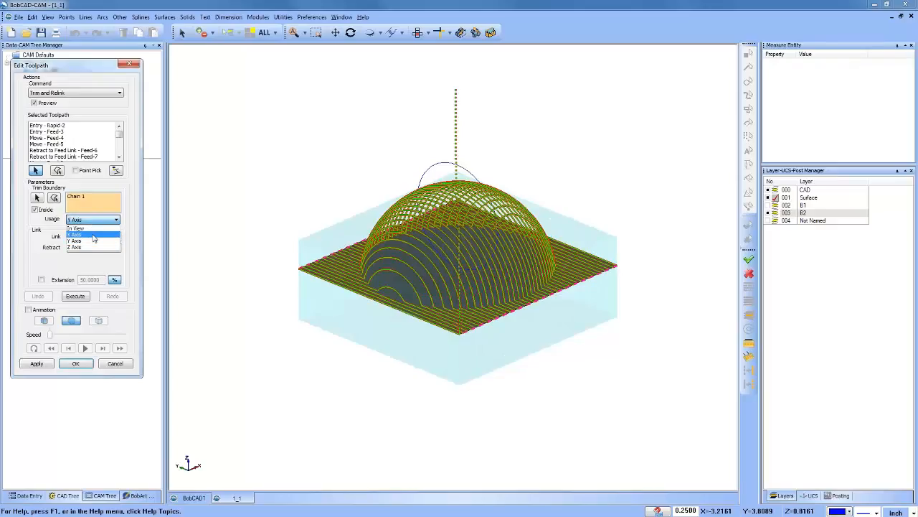
{"action": "left_click", "coordinate": [85, 234]}
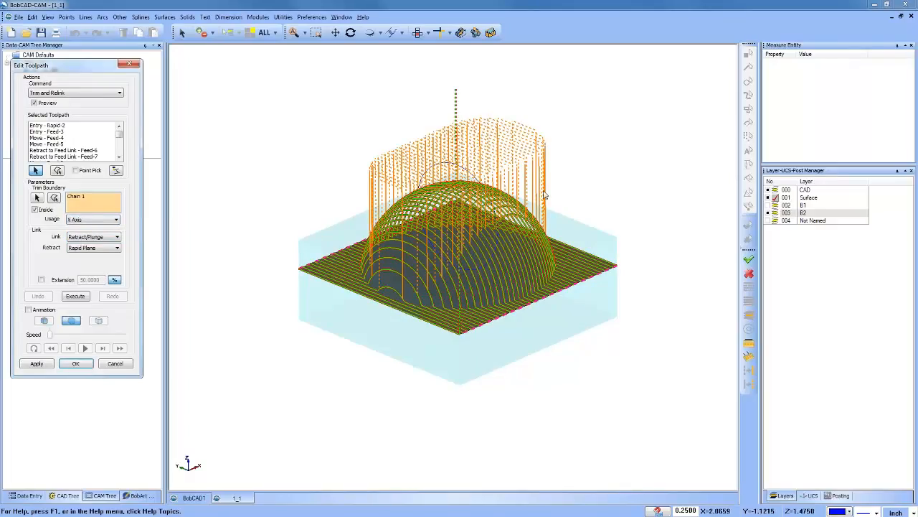
{"action": "scroll", "coordinate": [383, 287], "scroll_direction": "down", "scroll_amount": 1}
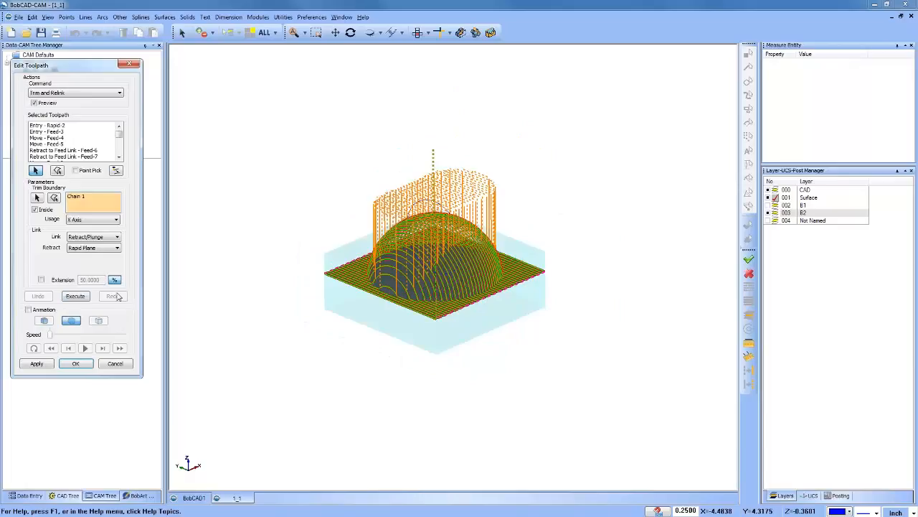
{"action": "left_click", "coordinate": [79, 297]}
{"action": "middle_click_drag", "start_coordinate": [343, 316], "coordinate": [376, 310]}
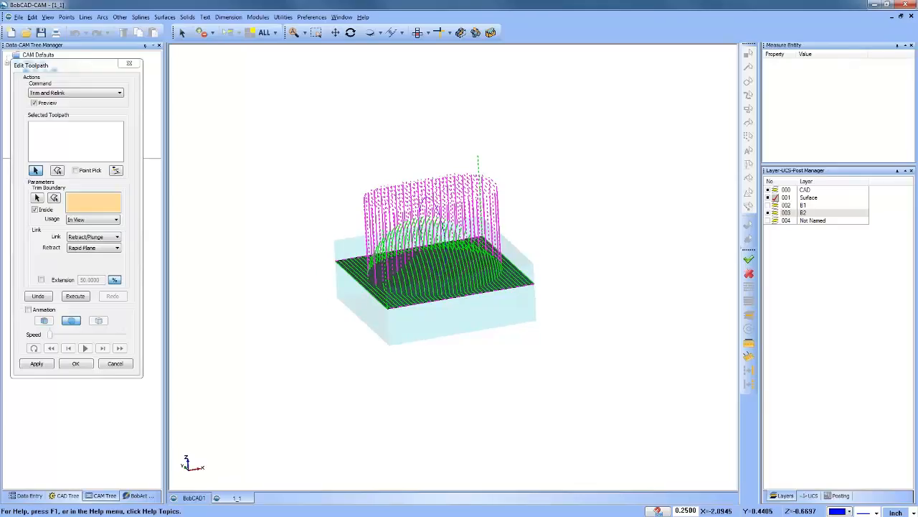
Step: Undo the executed trim, reselect the entire toolpath, and assign the upright circle as its trim boundary again
{"action": "left_click", "coordinate": [38, 296]}
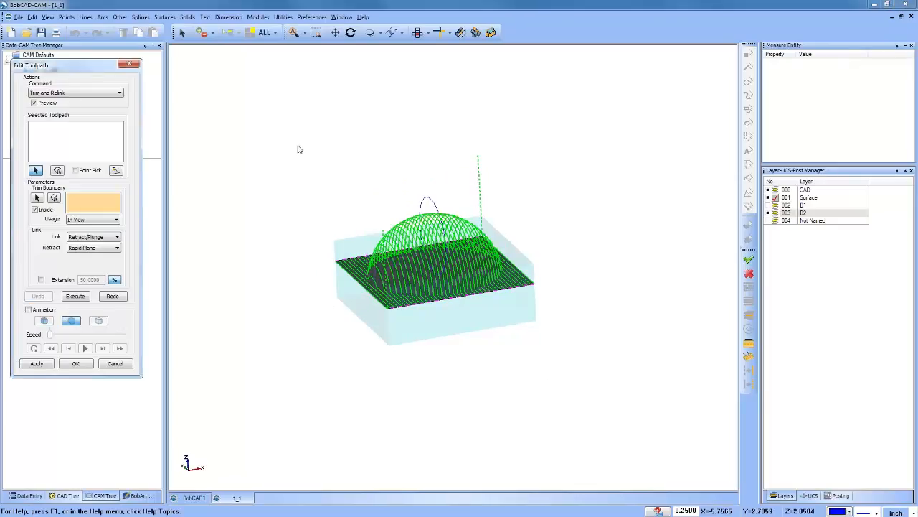
{"action": "left_click", "coordinate": [621, 380]}
{"action": "left_click", "coordinate": [76, 141]}
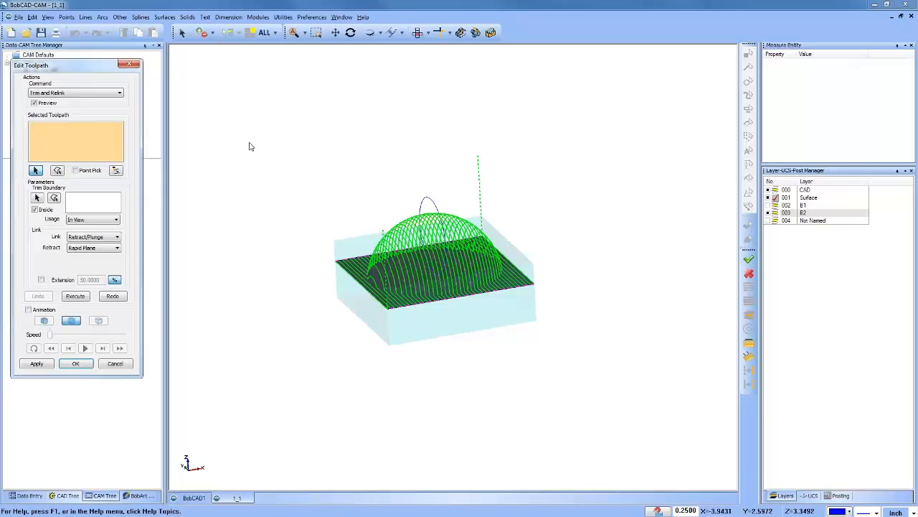
{"action": "left_click_drag", "start_coordinate": [251, 147], "coordinate": [613, 391]}
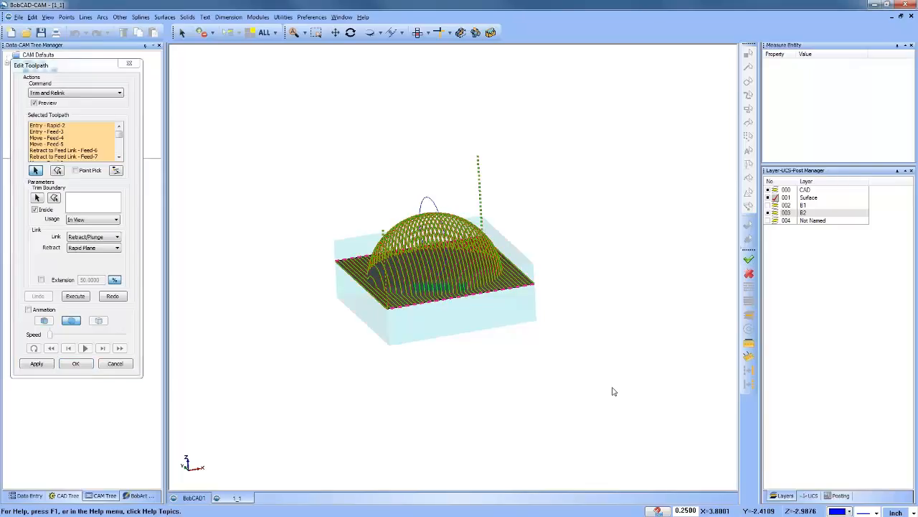
{"action": "left_click", "coordinate": [38, 198]}
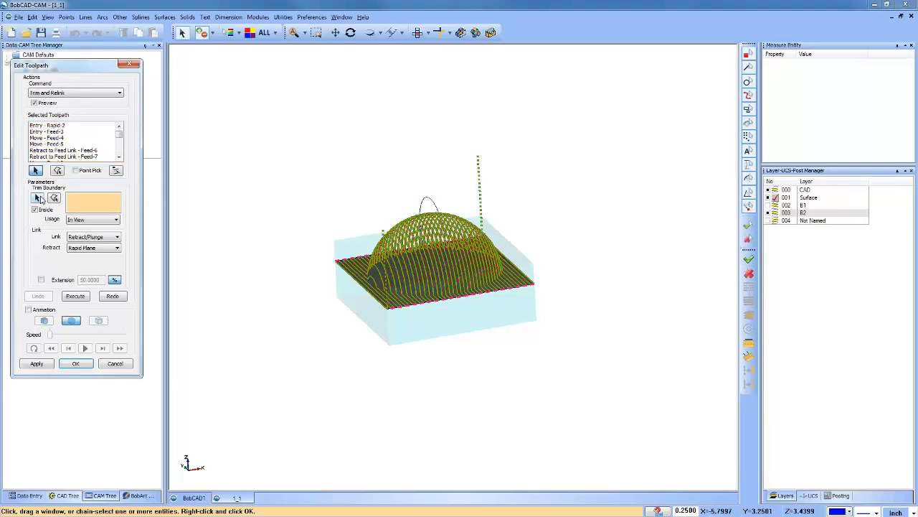
{"action": "left_click", "coordinate": [428, 199]}
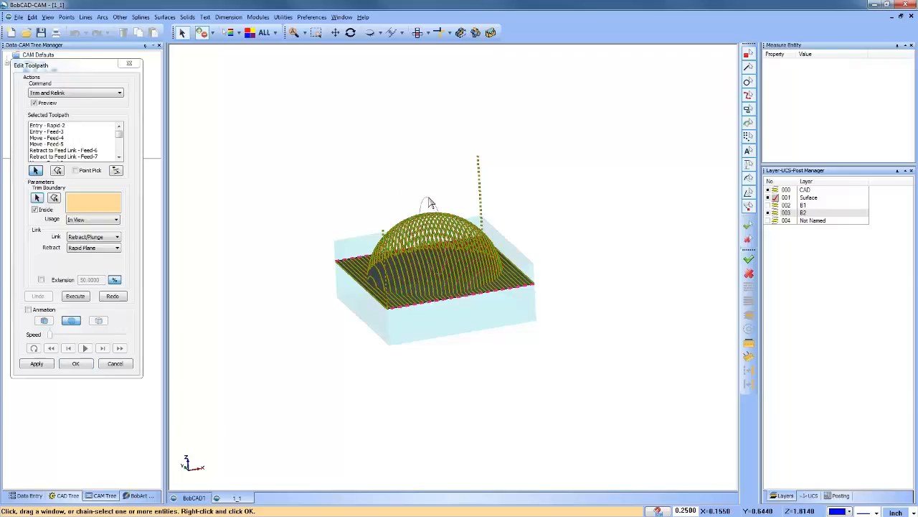
{"action": "right_click", "coordinate": [334, 139]}
{"action": "left_click", "coordinate": [348, 140]}
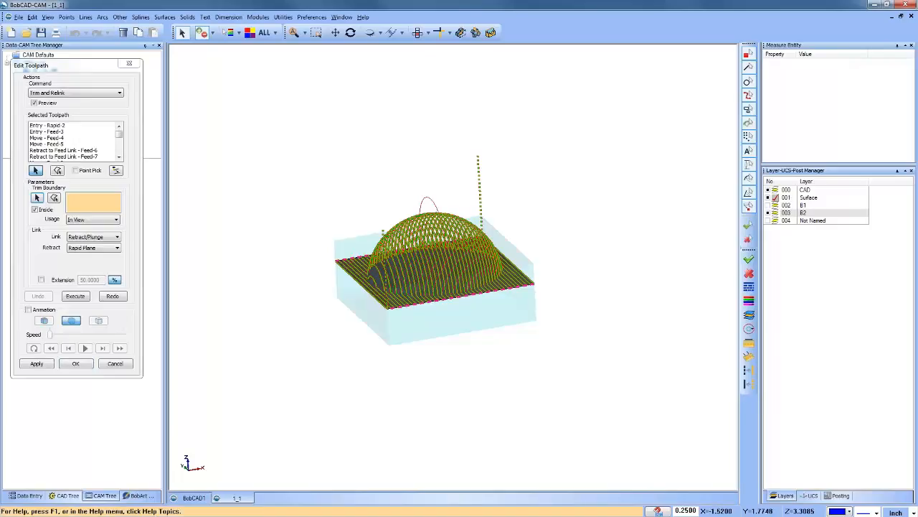
Step: Set the boundary Usage to X Axis and the Link to Direct Feed, and execute the trim
{"action": "left_click", "coordinate": [90, 221]}
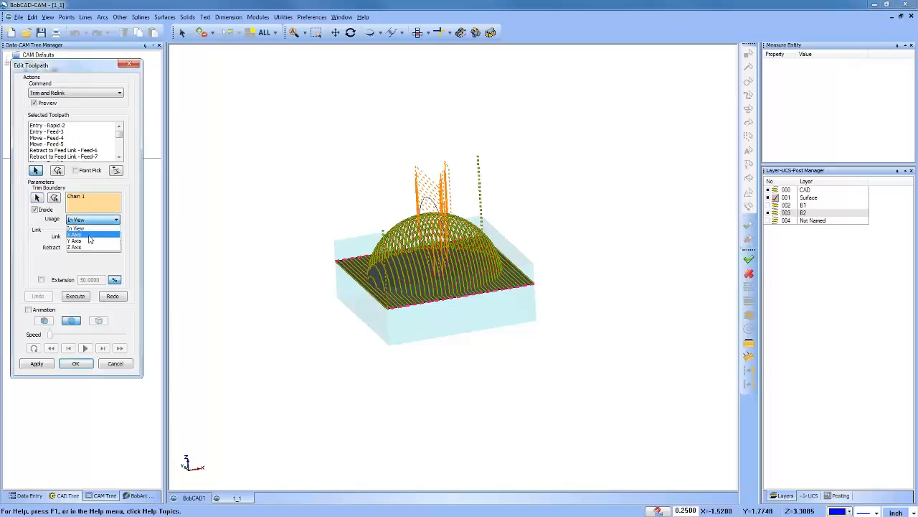
{"action": "left_click", "coordinate": [76, 235]}
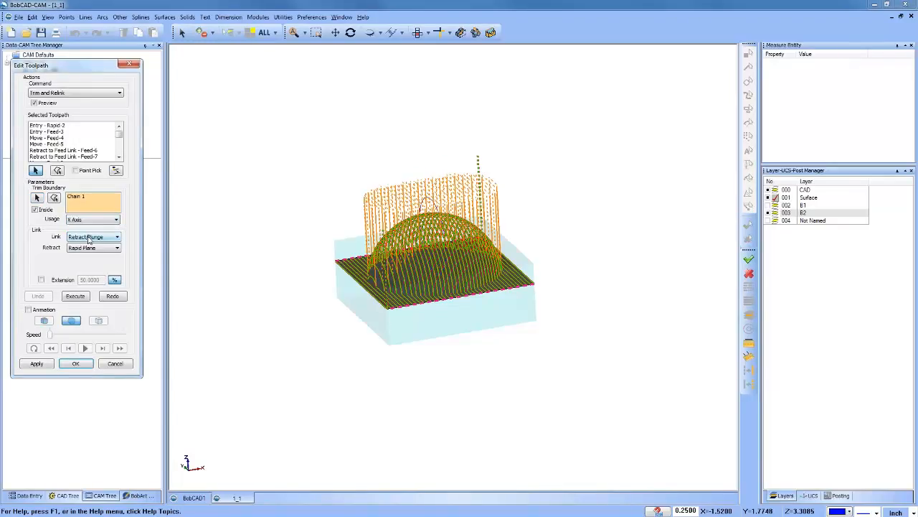
{"action": "left_click", "coordinate": [100, 239]}
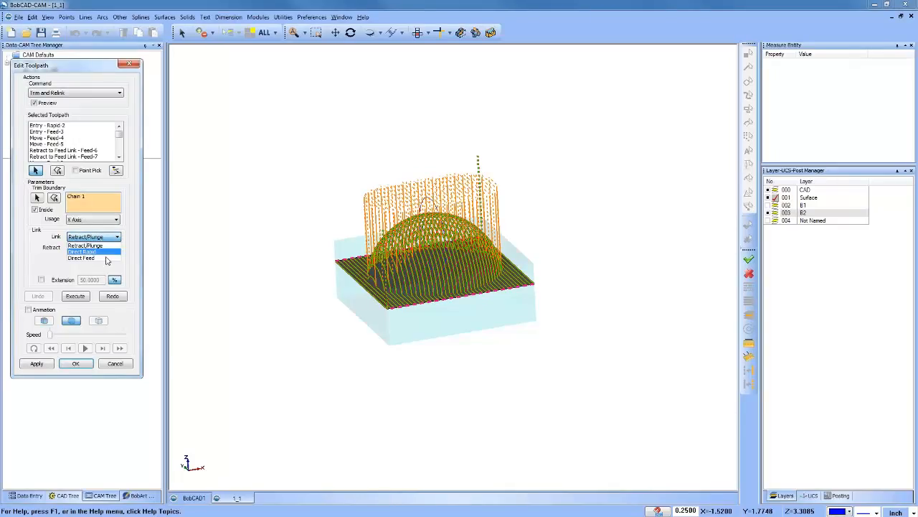
{"action": "left_click", "coordinate": [105, 258]}
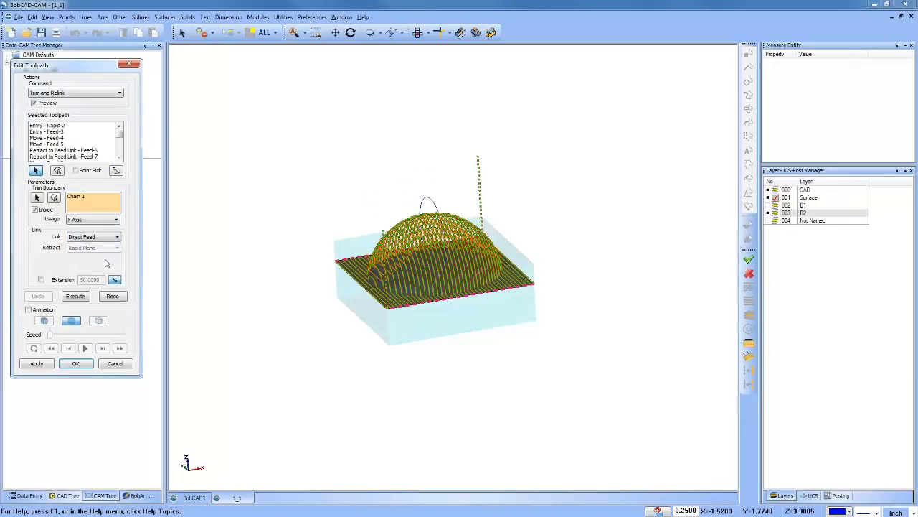
{"action": "left_click", "coordinate": [76, 295]}
{"action": "middle_click_drag", "start_coordinate": [463, 316], "coordinate": [457, 336]}
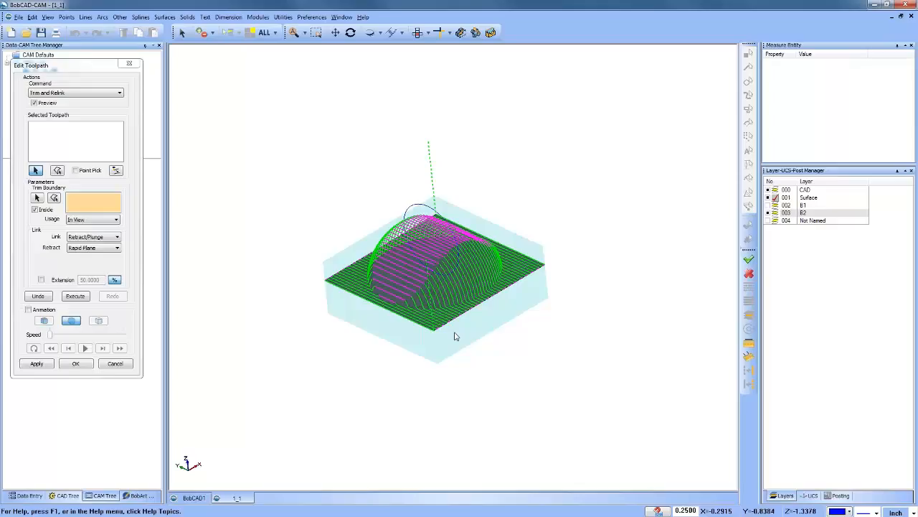
Step: Close the toolpath editor and the current file, and open 1_2.bbcd from the Used in Webinar folder
{"action": "left_click", "coordinate": [129, 64]}
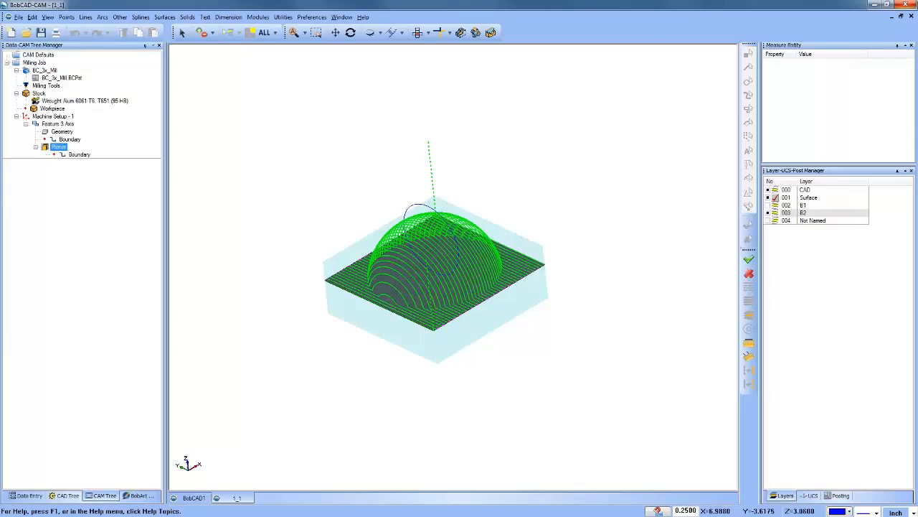
{"action": "left_click", "coordinate": [911, 16]}
{"action": "left_click", "coordinate": [475, 284]}
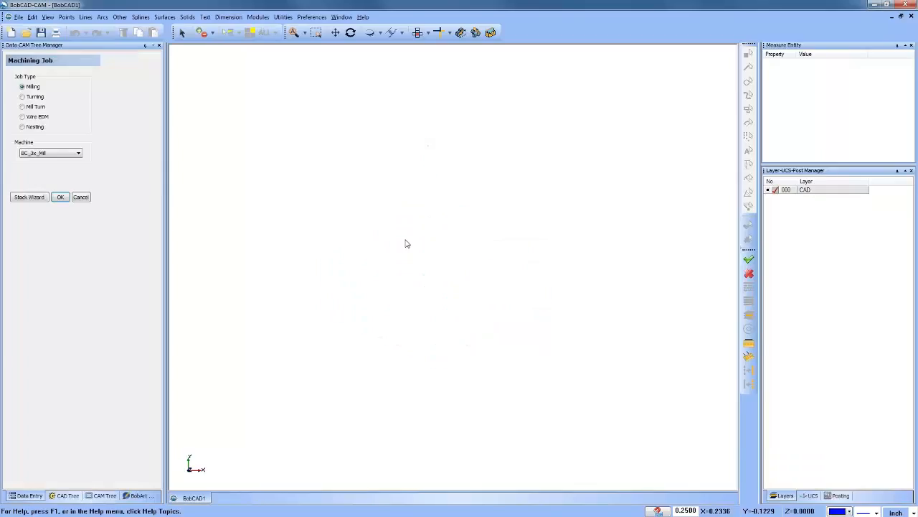
{"action": "left_click", "coordinate": [26, 33]}
{"action": "left_click", "coordinate": [355, 210]}
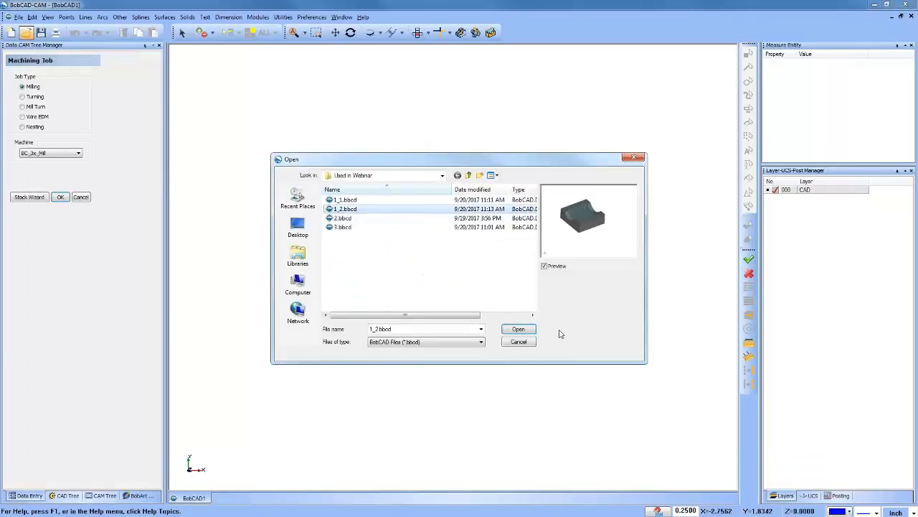
{"action": "left_click", "coordinate": [518, 328]}
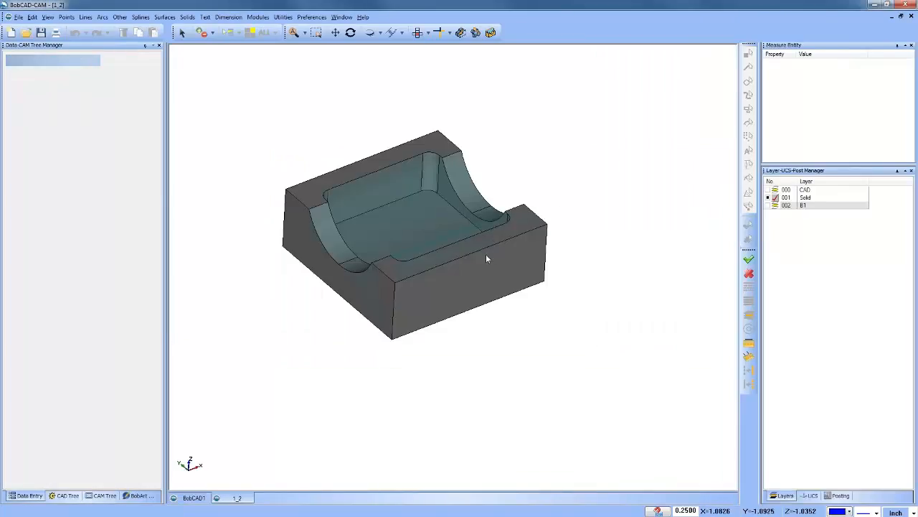
Step: Display the part's machining job, make B1 the active layer, and hide the Solid layer
{"action": "scroll", "coordinate": [488, 255], "scroll_direction": "down", "scroll_amount": 3}
{"action": "middle_click_drag", "start_coordinate": [498, 292], "coordinate": [421, 241]}
{"action": "scroll", "coordinate": [454, 257], "scroll_direction": "up", "scroll_amount": 3}
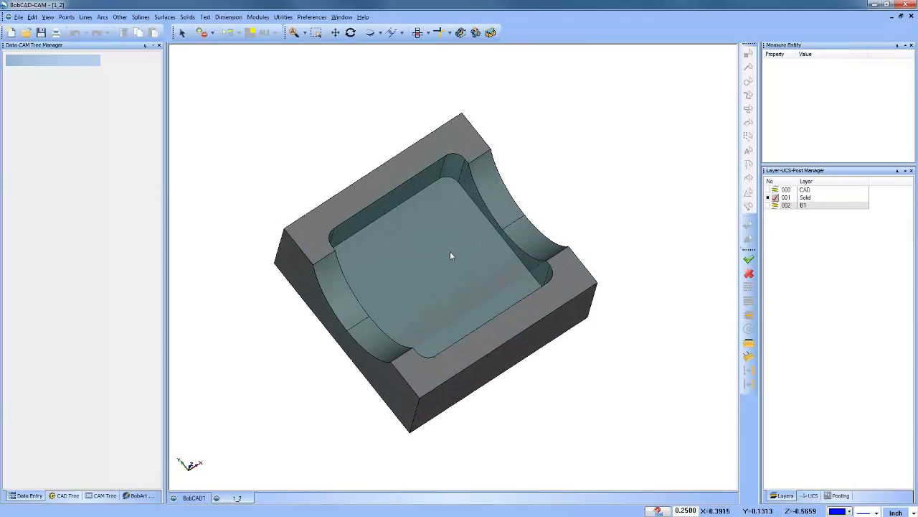
{"action": "middle_click_drag", "start_coordinate": [472, 310], "coordinate": [464, 291]}
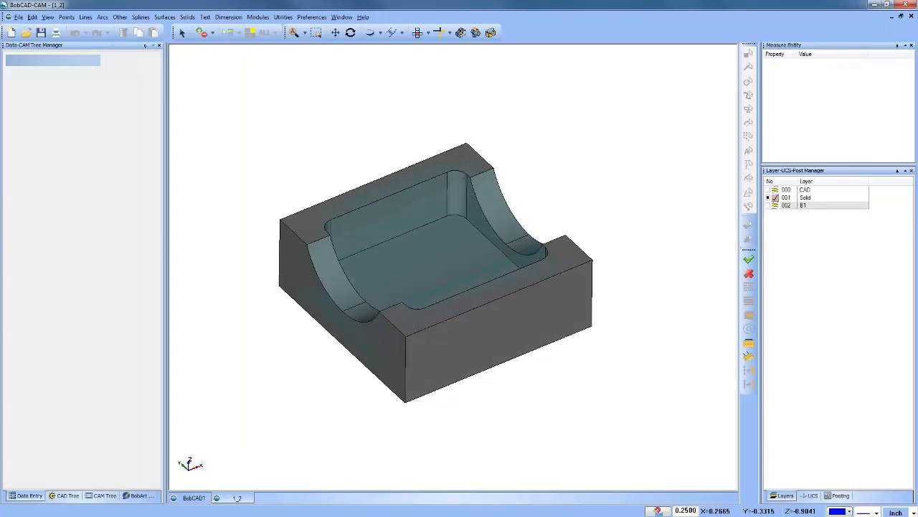
{"action": "left_click", "coordinate": [103, 495]}
{"action": "left_click", "coordinate": [775, 206]}
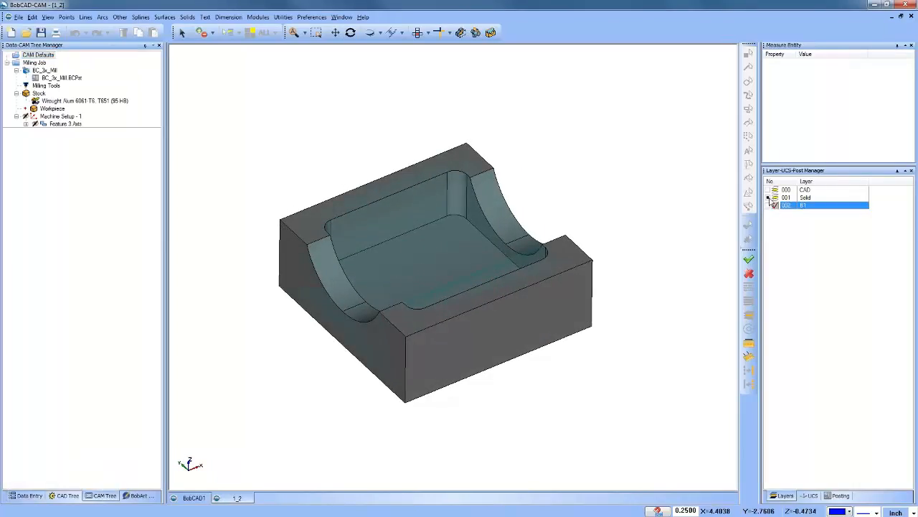
{"action": "left_click", "coordinate": [768, 199]}
Step: Lower the stock's transparency toward Low to inspect its curved channel, and show the Solid layer over it
{"action": "right_click", "coordinate": [40, 95]}
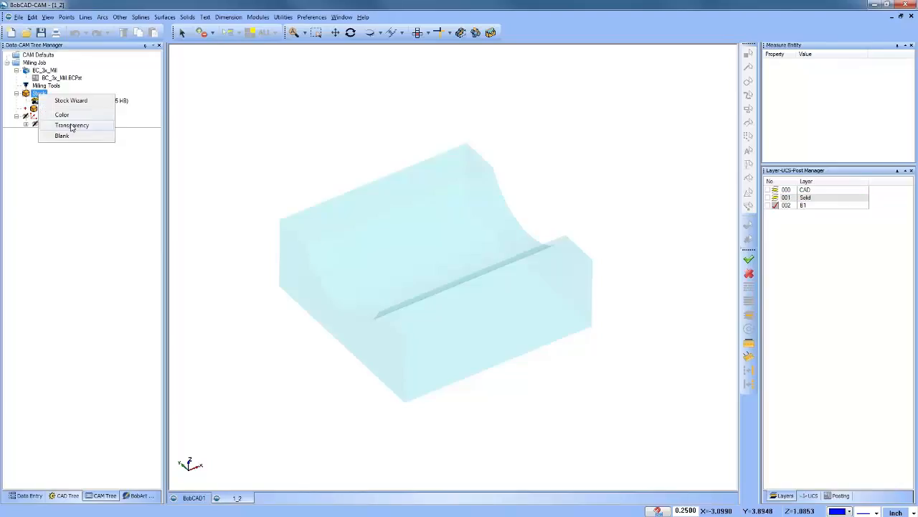
{"action": "left_click", "coordinate": [62, 126]}
{"action": "left_click_drag", "start_coordinate": [525, 260], "coordinate": [413, 260]}
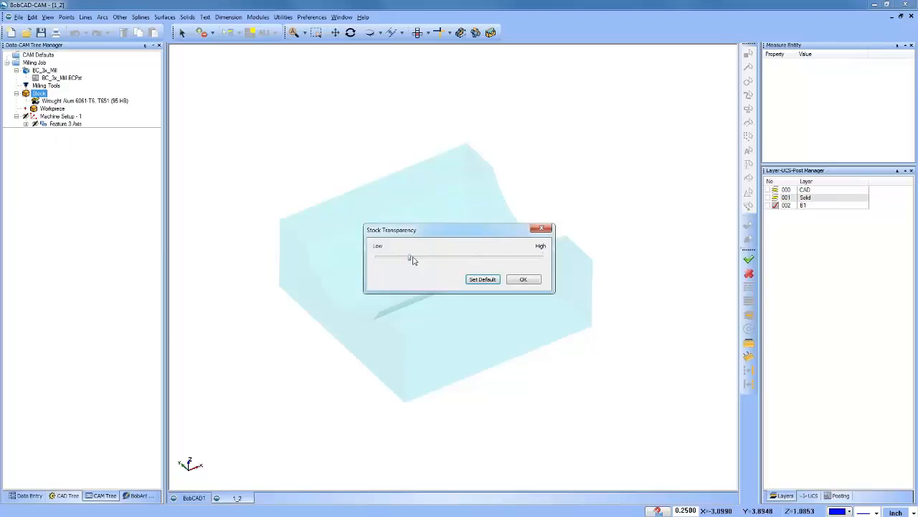
{"action": "left_click", "coordinate": [523, 279]}
{"action": "mouse_move", "coordinate": [409, 303]}
{"action": "middle_mouse_down"}
{"action": "mouse_move", "coordinate": [488, 292]}
{"action": "mouse_move", "coordinate": [419, 309]}
{"action": "middle_mouse_up"}
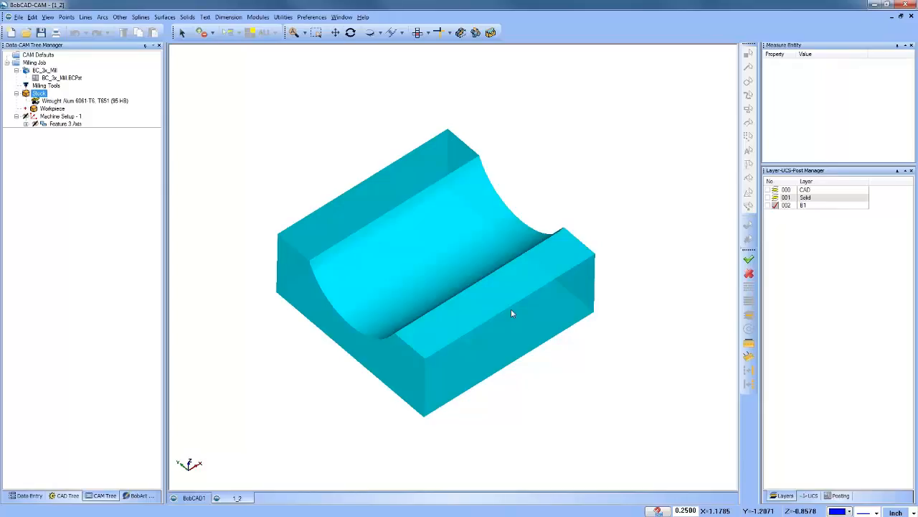
{"action": "middle_click_drag", "start_coordinate": [511, 312], "coordinate": [452, 376]}
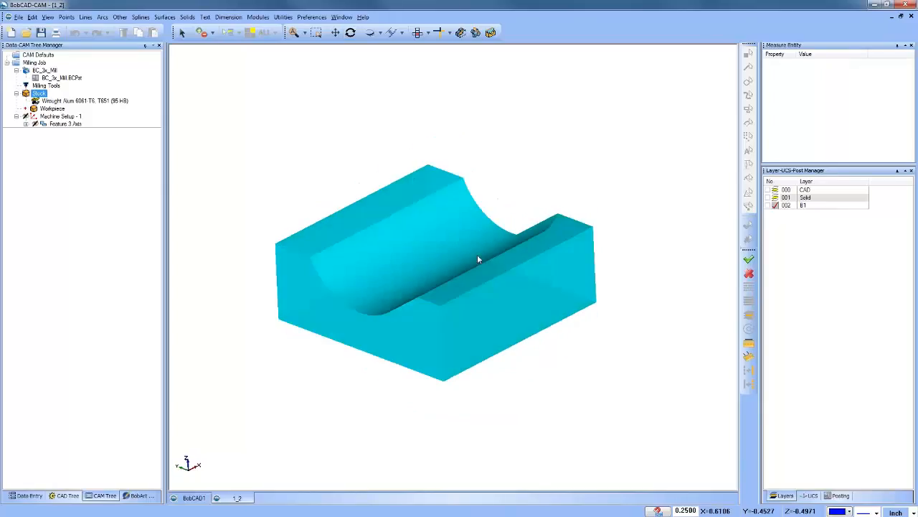
{"action": "left_click", "coordinate": [767, 198]}
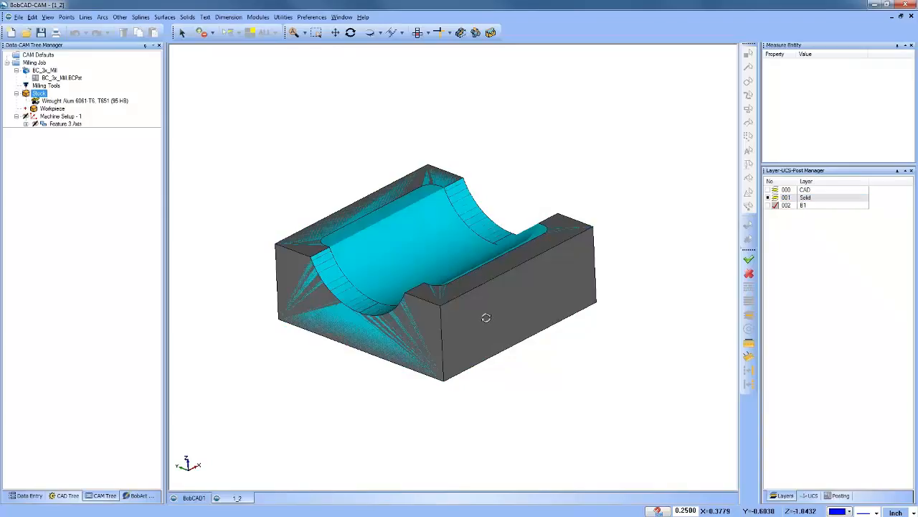
{"action": "mouse_move", "coordinate": [486, 316]}
{"action": "middle_mouse_down"}
{"action": "mouse_move", "coordinate": [486, 337]}
{"action": "mouse_move", "coordinate": [484, 289]}
{"action": "mouse_move", "coordinate": [486, 307]}
{"action": "middle_mouse_up"}
Step: Unlock the Z Level Rough operation under Feature 3 Axis and compute its toolpath
{"action": "left_click", "coordinate": [61, 116]}
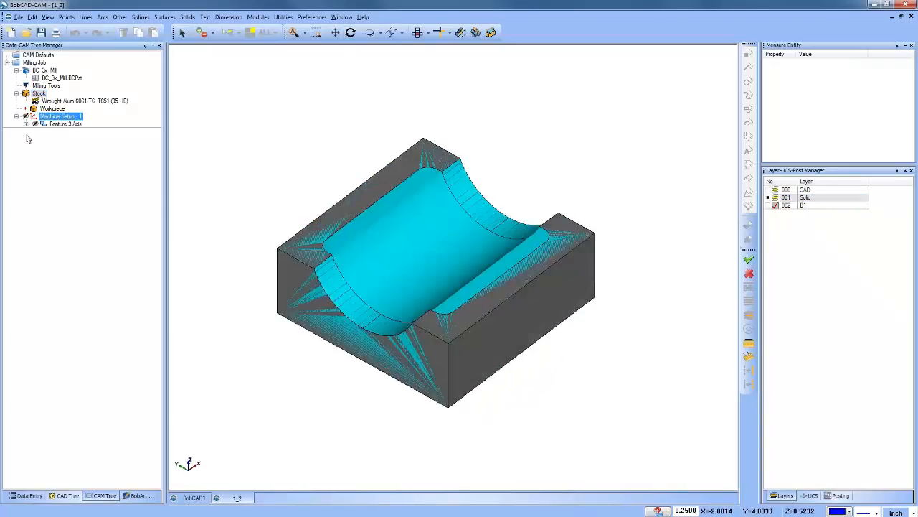
{"action": "left_click", "coordinate": [26, 124]}
{"action": "left_click", "coordinate": [58, 124]}
{"action": "left_click", "coordinate": [72, 147]}
{"action": "right_click", "coordinate": [66, 149]}
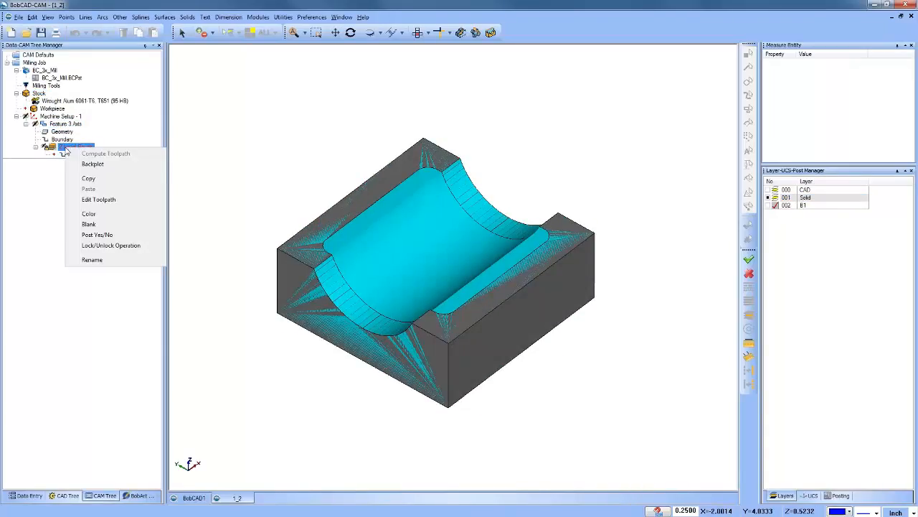
{"action": "left_click", "coordinate": [126, 244]}
{"action": "right_click", "coordinate": [75, 148]}
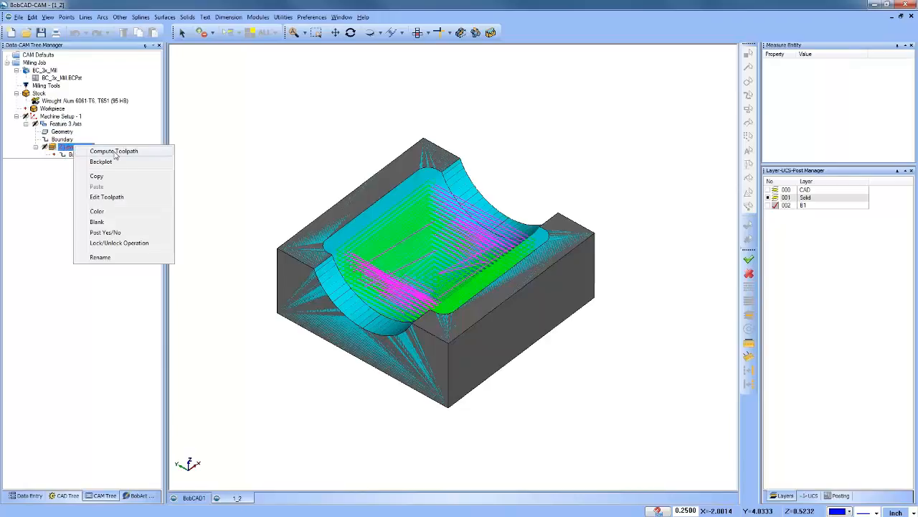
{"action": "left_click", "coordinate": [107, 154]}
Step: Examine the Z Level Rough toolpath's cut levels and rapid moves in a side view and from angled views
{"action": "middle_click_drag", "start_coordinate": [396, 328], "coordinate": [409, 297]}
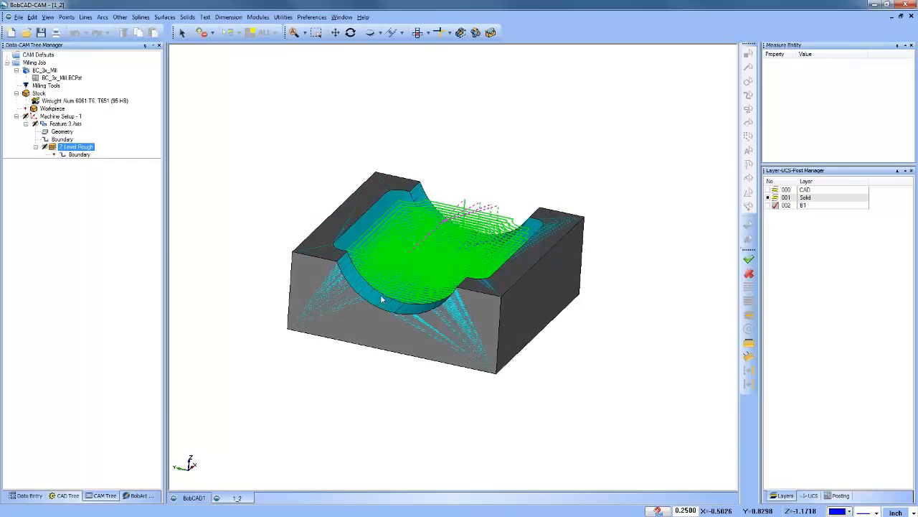
{"action": "key", "text": "2"}
{"action": "key", "text": "8"}
{"action": "key", "text": "0"}
{"action": "key", "text": "6"}
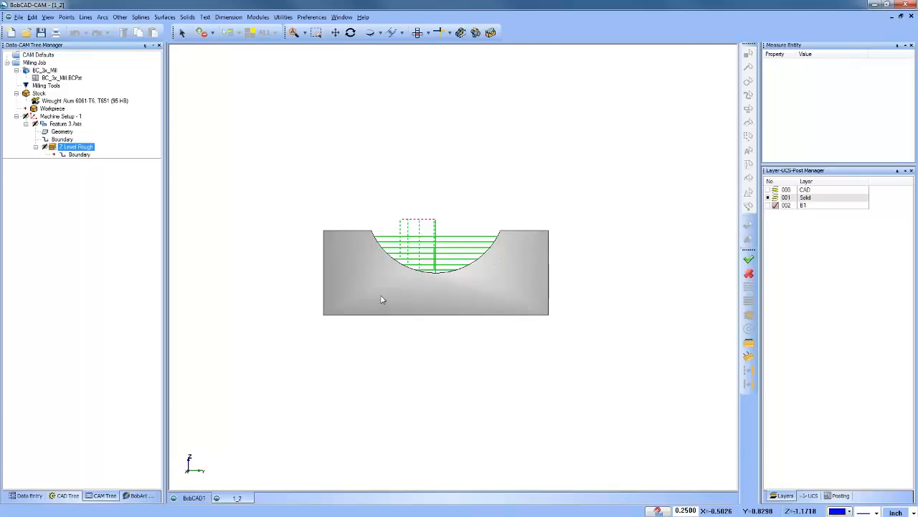
{"action": "scroll", "coordinate": [413, 286], "scroll_direction": "up", "scroll_amount": 3}
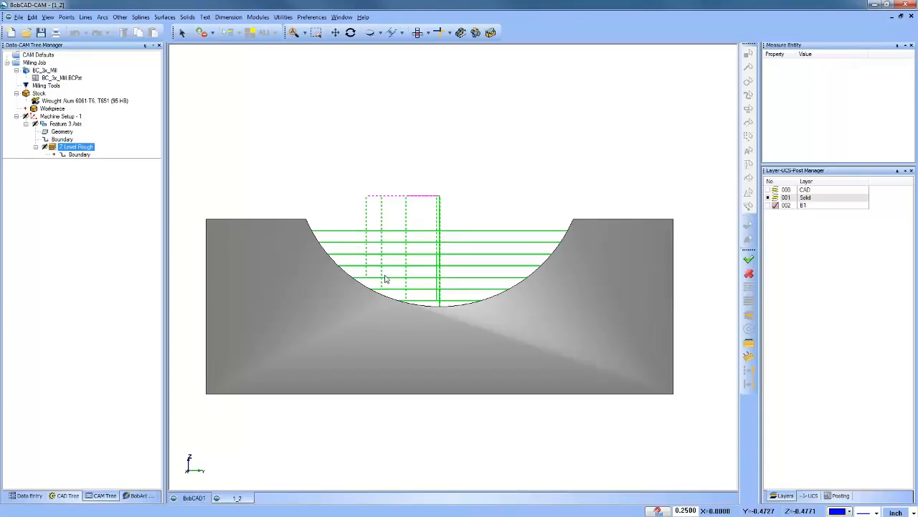
{"action": "scroll", "coordinate": [391, 287], "scroll_direction": "down", "scroll_amount": 4}
{"action": "middle_click_drag", "start_coordinate": [383, 303], "coordinate": [486, 343]}
{"action": "scroll", "coordinate": [460, 255], "scroll_direction": "up", "scroll_amount": 3}
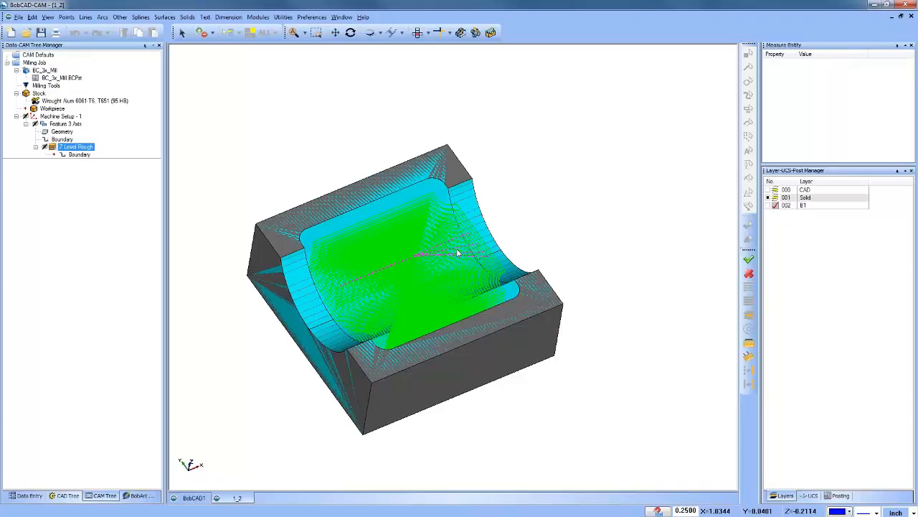
Step: Open the Z Level Rough toolpath for editing and set the edit command to Trim and Relink
{"action": "middle_click_drag", "start_coordinate": [542, 254], "coordinate": [527, 264]}
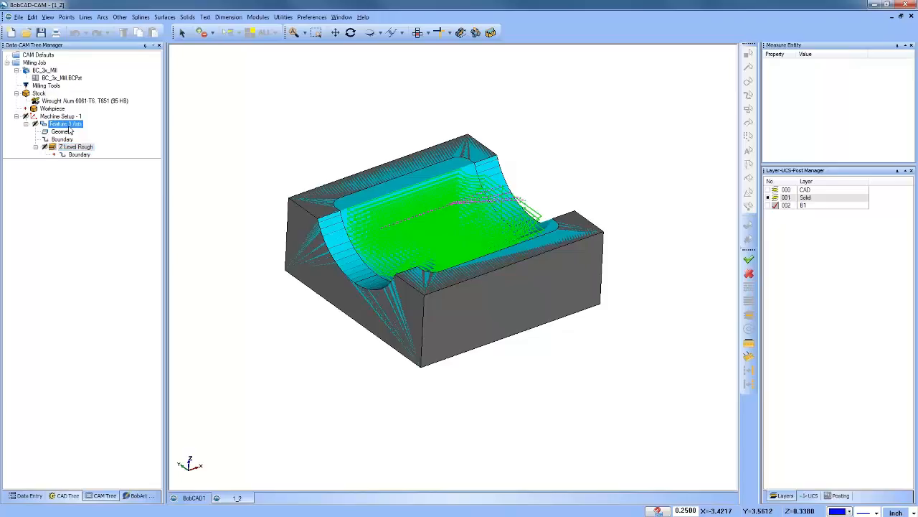
{"action": "right_click", "coordinate": [69, 148]}
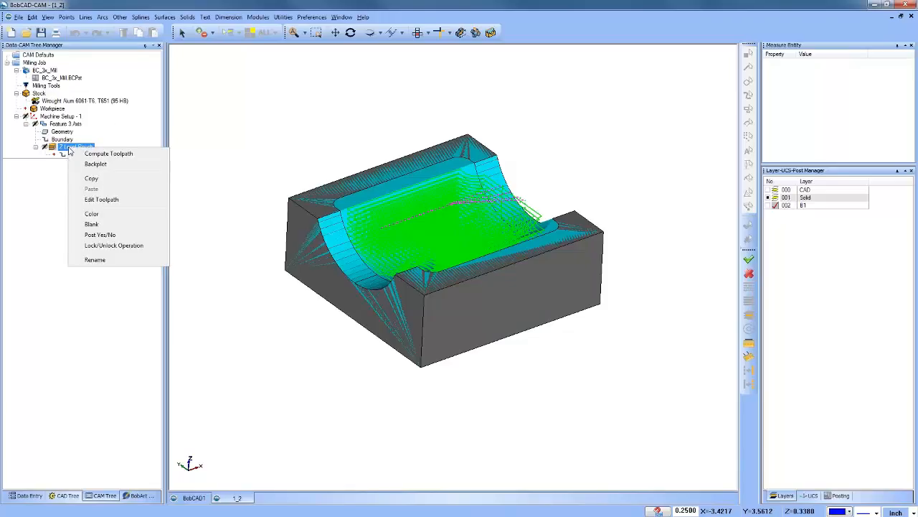
{"action": "left_click", "coordinate": [101, 200]}
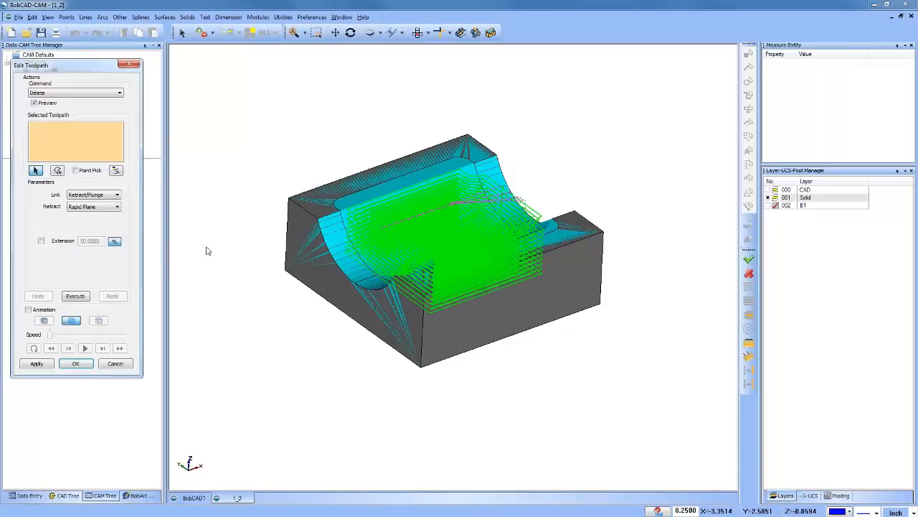
{"action": "left_click", "coordinate": [773, 198]}
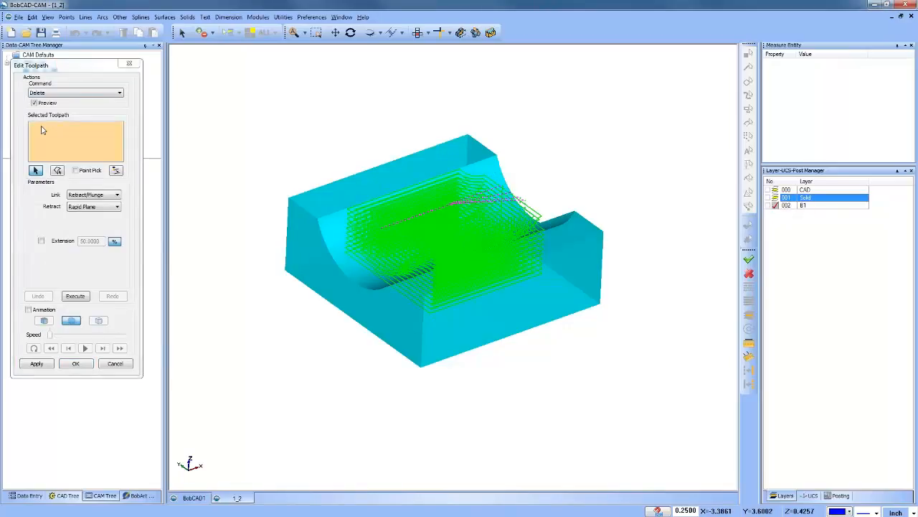
{"action": "left_click", "coordinate": [51, 94]}
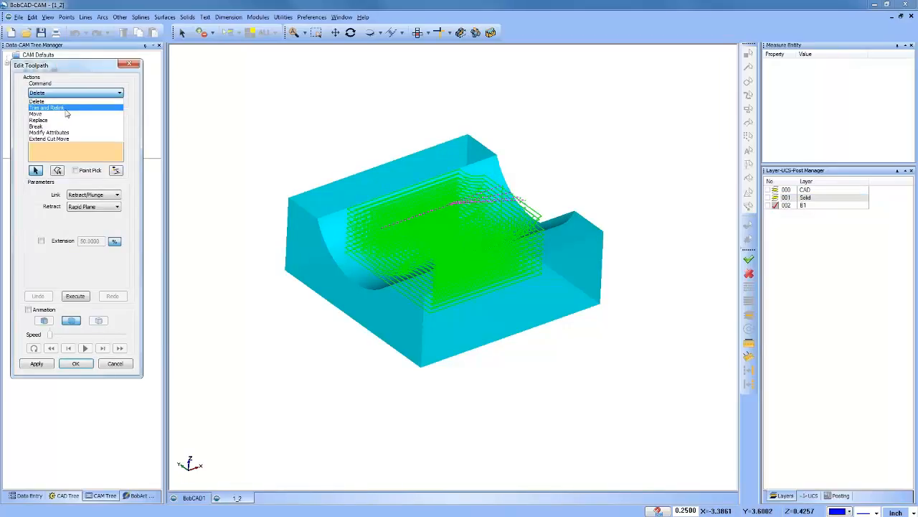
{"action": "left_click", "coordinate": [50, 108]}
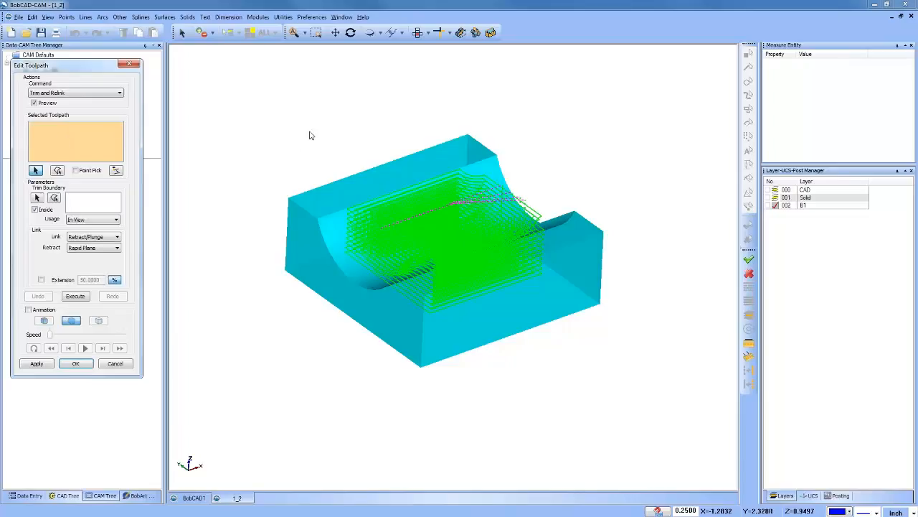
Step: Select the entire Z Level Rough toolpath for trimming and make B1 the active layer to show its circle
{"action": "left_click_drag", "start_coordinate": [240, 90], "coordinate": [637, 406]}
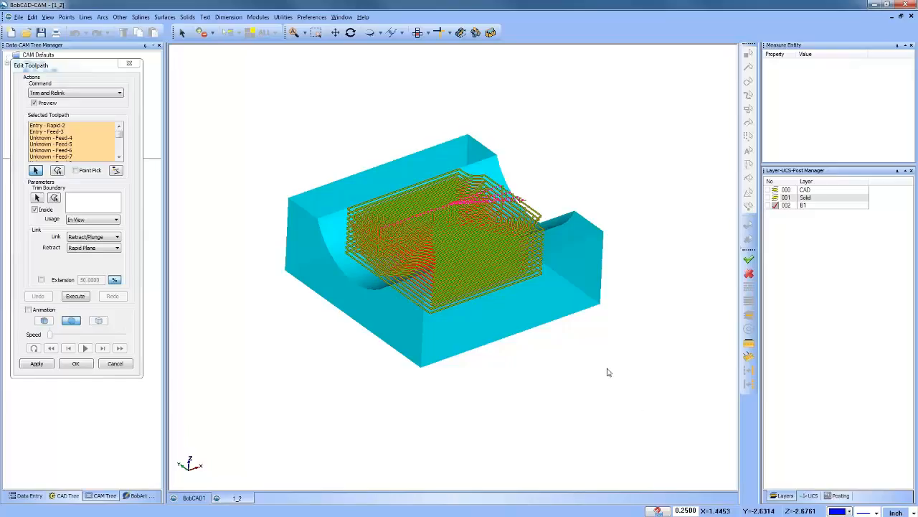
{"action": "left_click", "coordinate": [772, 206]}
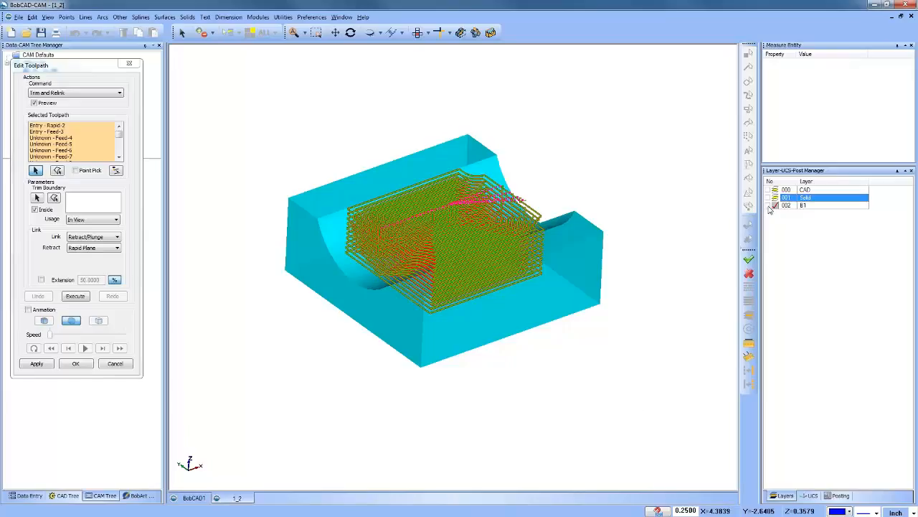
{"action": "middle_click_drag", "start_coordinate": [477, 330], "coordinate": [438, 325]}
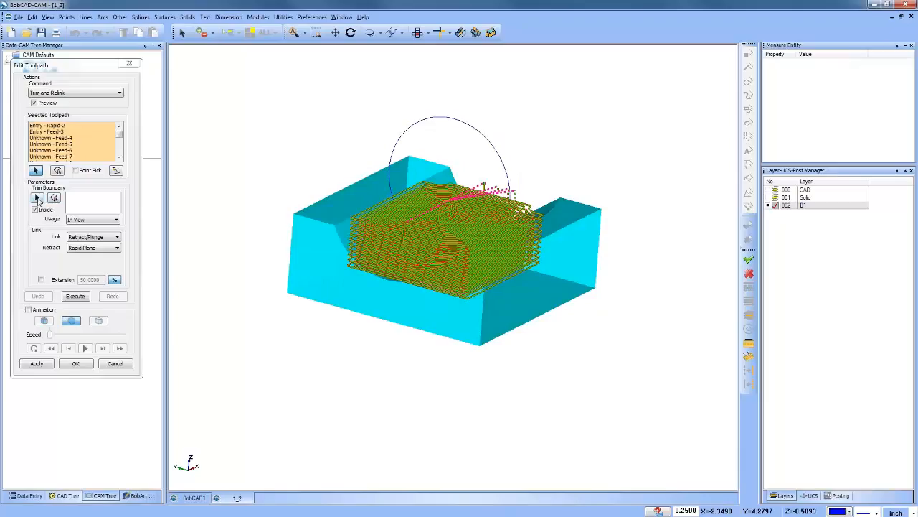
Step: Draw a four-corner freehand trim boundary around the whole part and highlight its chain to inspect it
{"action": "left_click", "coordinate": [37, 199]}
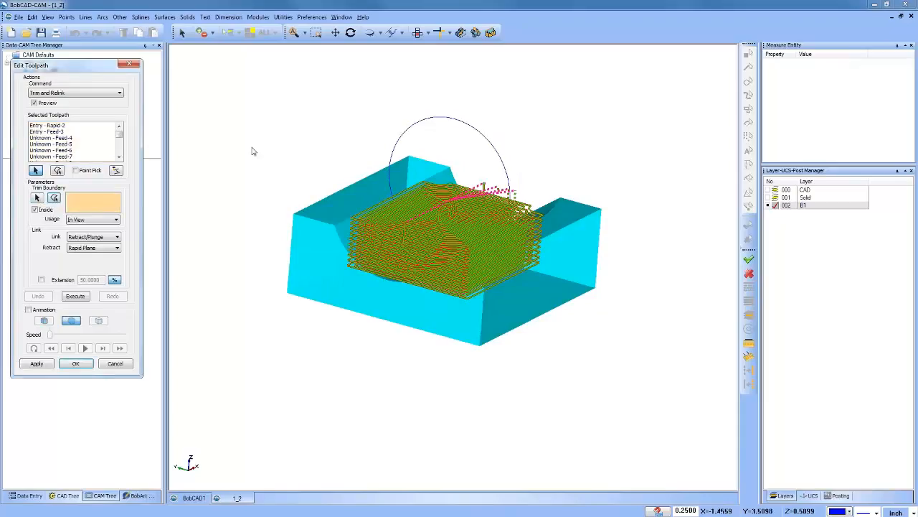
{"action": "left_click", "coordinate": [361, 85]}
{"action": "left_click", "coordinate": [589, 134]}
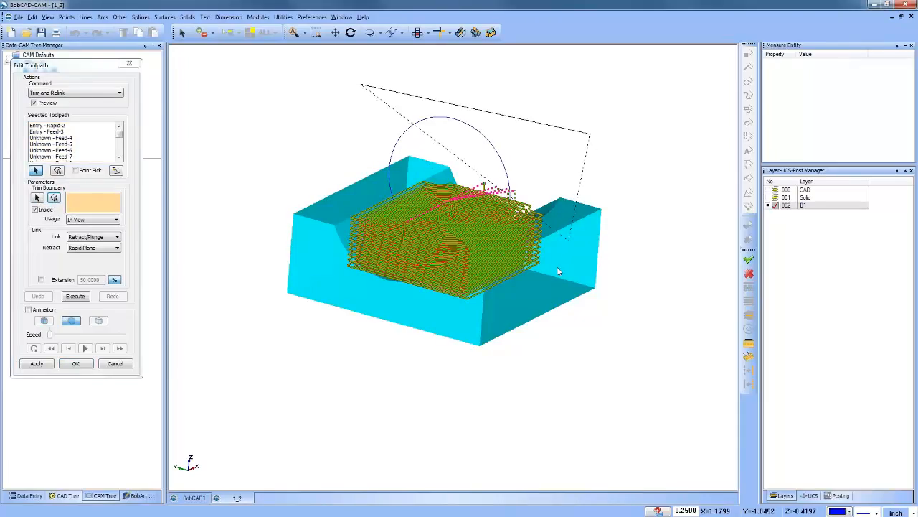
{"action": "left_click", "coordinate": [548, 361]}
{"action": "left_click", "coordinate": [277, 292]}
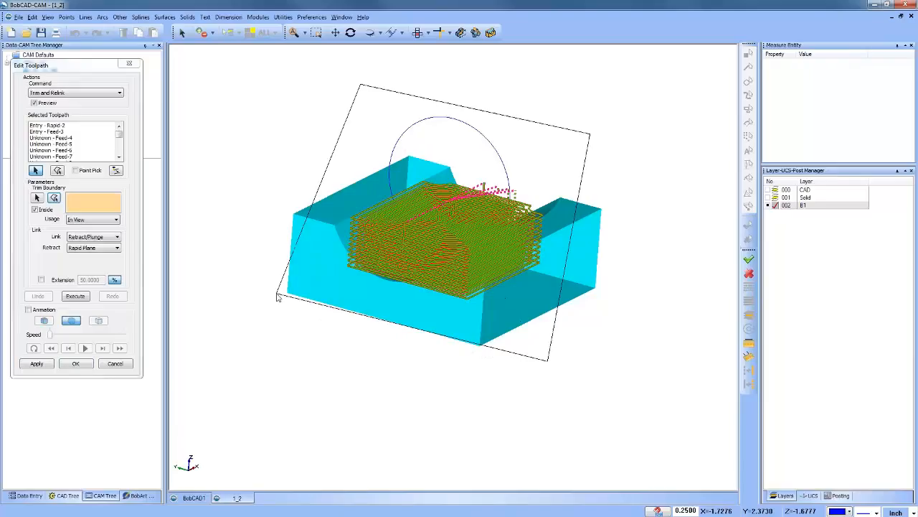
{"action": "right_click", "coordinate": [283, 171]}
{"action": "left_click", "coordinate": [301, 174]}
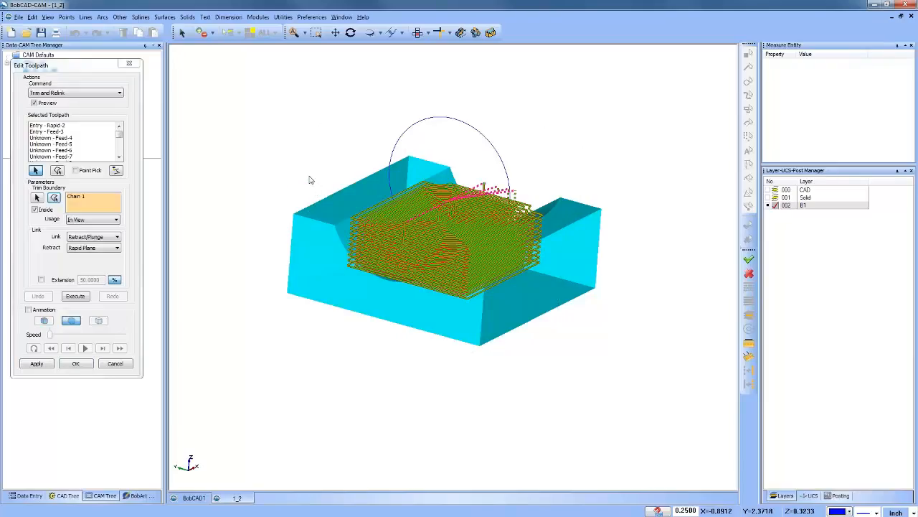
{"action": "left_click", "coordinate": [76, 198]}
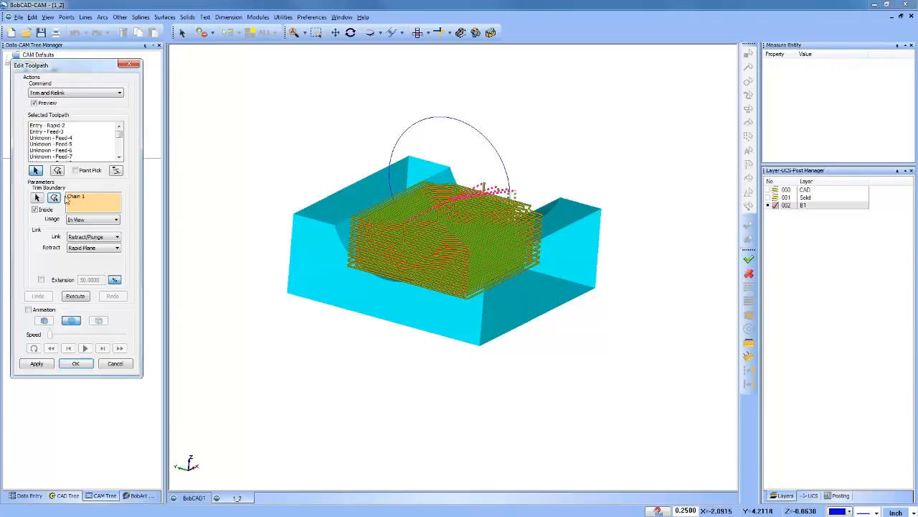
{"action": "middle_click_drag", "start_coordinate": [421, 188], "coordinate": [480, 351]}
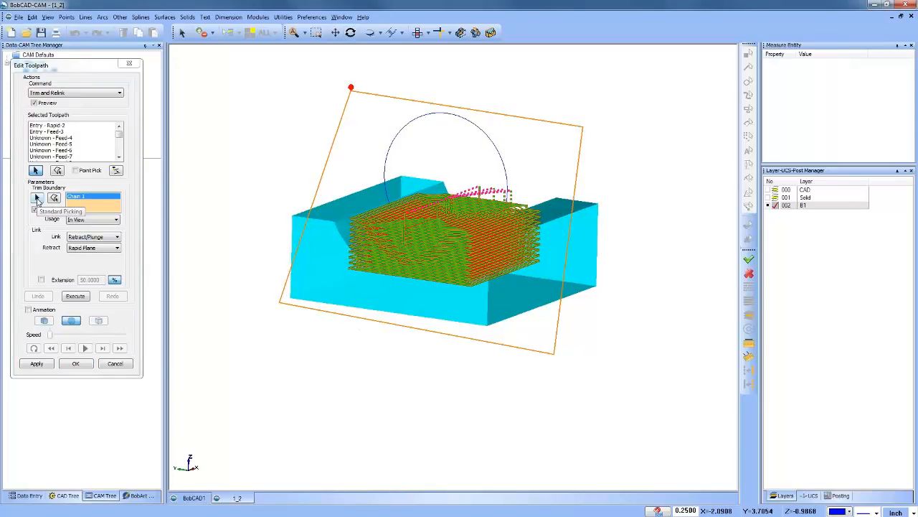
Step: Add the B1 circle and a smaller five-corner freehand polygon as further trim boundaries
{"action": "left_click", "coordinate": [37, 198]}
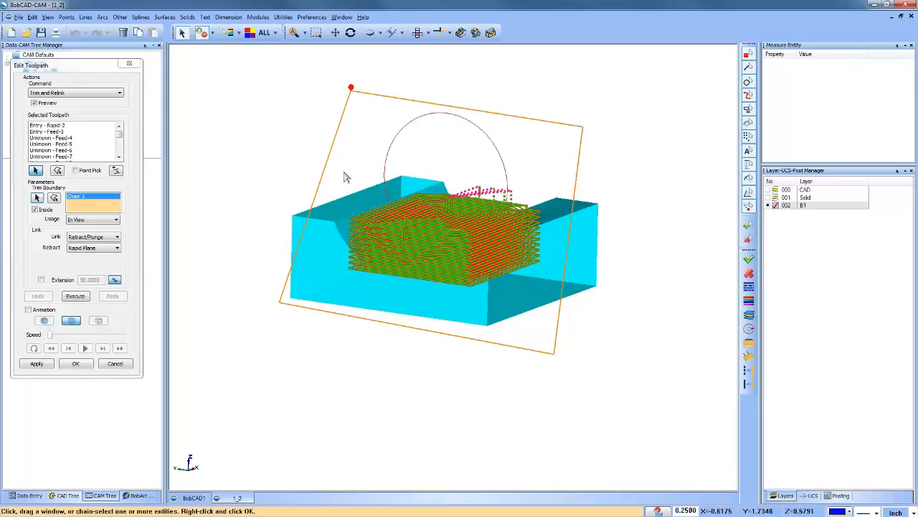
{"action": "key", "text": "space"}
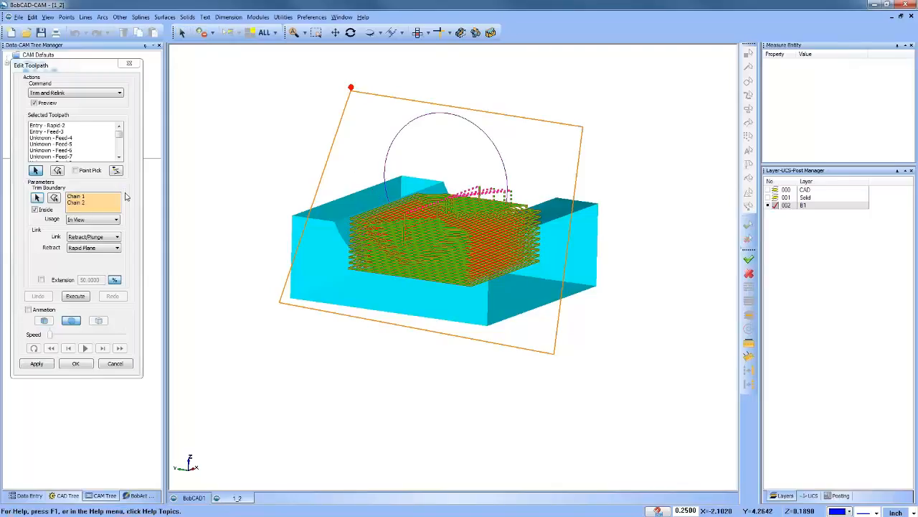
{"action": "left_click", "coordinate": [56, 197]}
{"action": "left_click", "coordinate": [365, 125]}
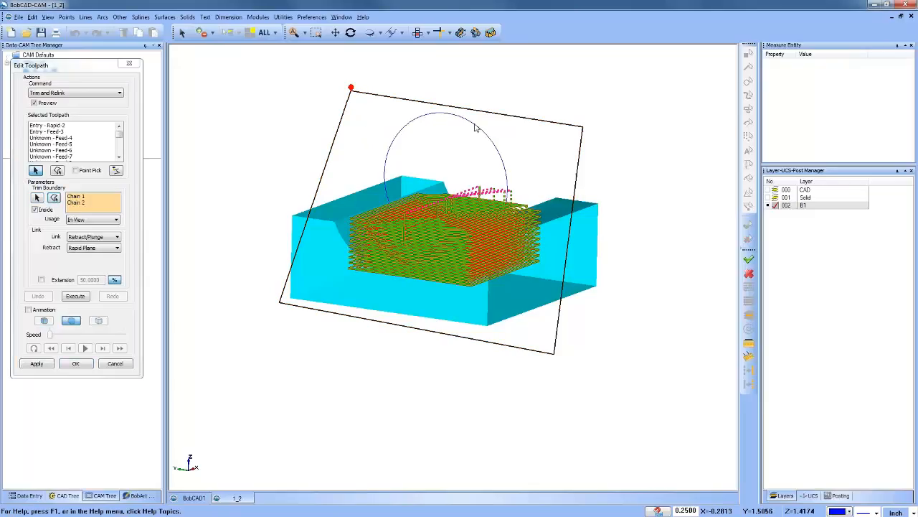
{"action": "left_click", "coordinate": [517, 126]}
{"action": "left_click", "coordinate": [554, 246]}
{"action": "left_click", "coordinate": [370, 309]}
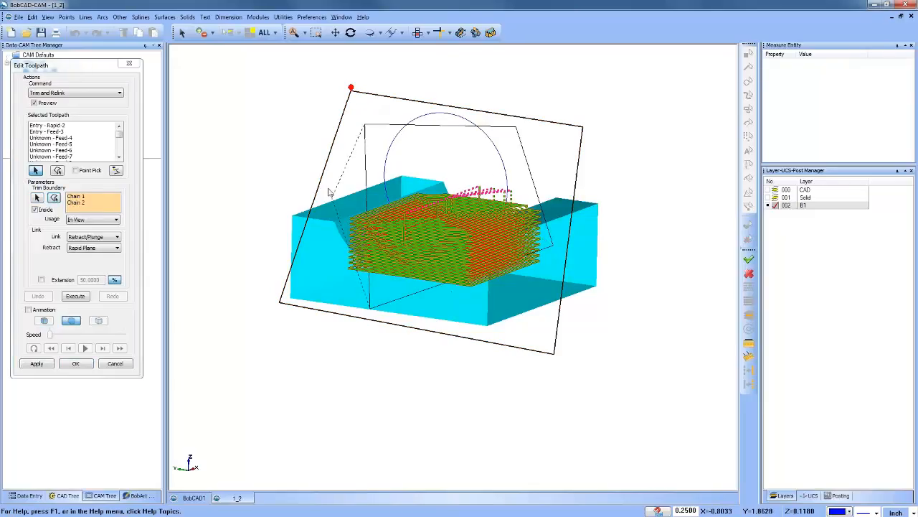
{"action": "left_click", "coordinate": [329, 173]}
{"action": "right_click", "coordinate": [328, 174]}
{"action": "left_click", "coordinate": [346, 180]}
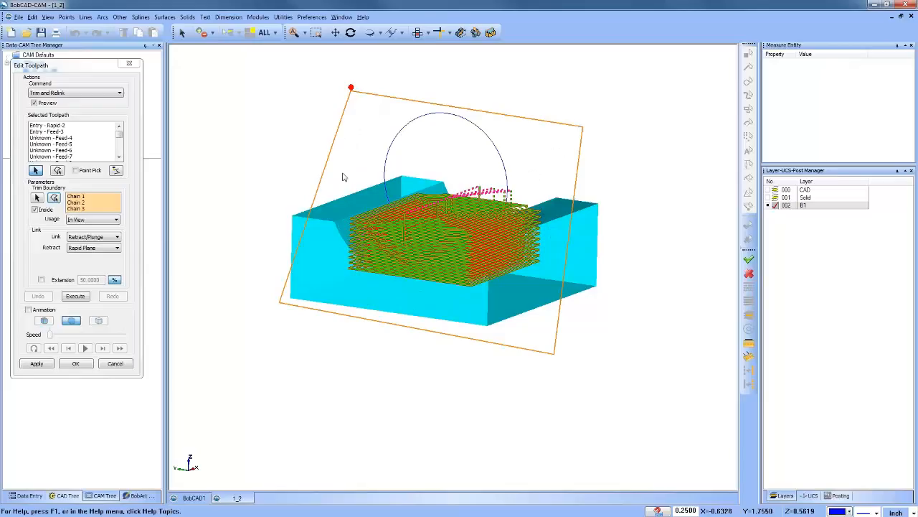
Step: Remove all trim boundary chains and pick the B1 circle as the only trim boundary
{"action": "right_click", "coordinate": [85, 204]}
{"action": "left_click", "coordinate": [113, 218]}
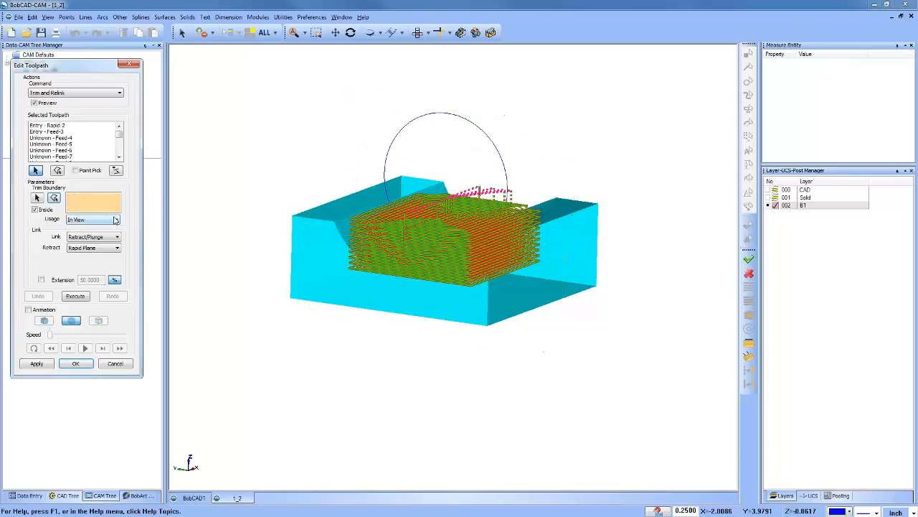
{"action": "left_click", "coordinate": [36, 198]}
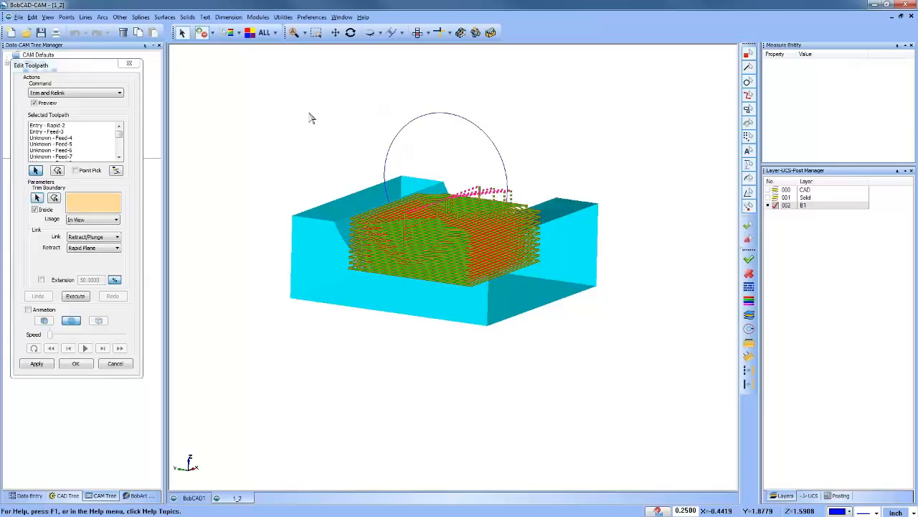
{"action": "right_click", "coordinate": [346, 113]}
{"action": "left_click", "coordinate": [365, 118]}
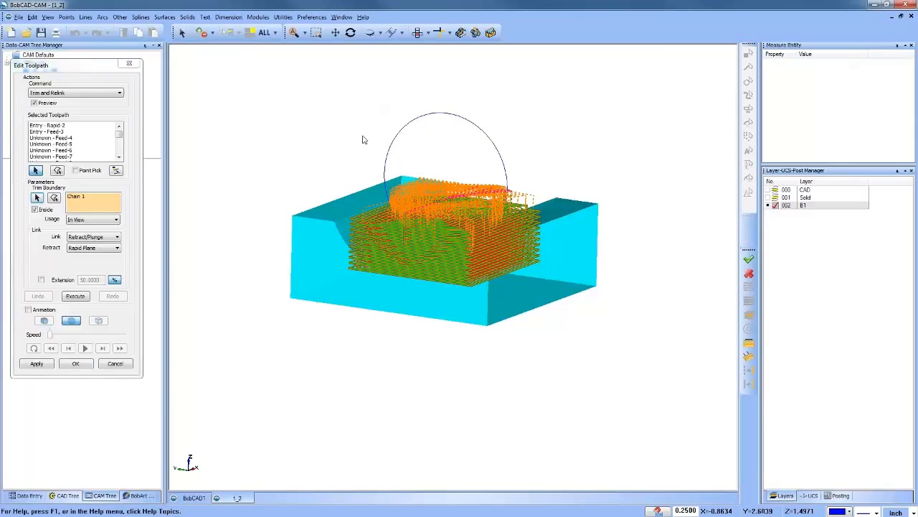
{"action": "left_click", "coordinate": [82, 201]}
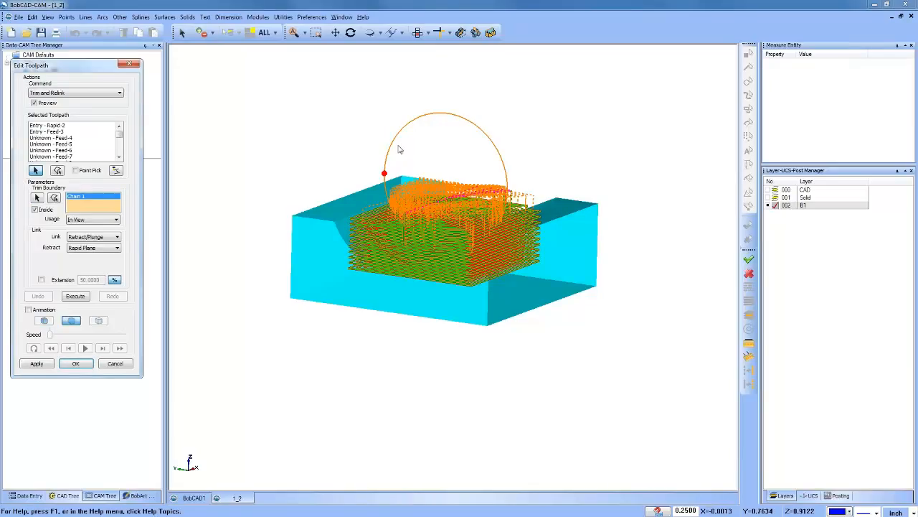
{"action": "middle_click_drag", "start_coordinate": [495, 308], "coordinate": [567, 316]}
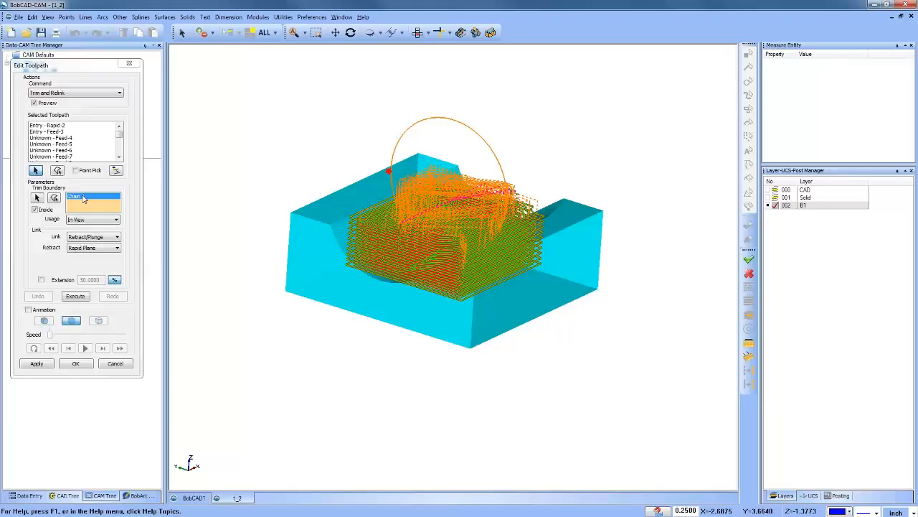
Step: Trim the toolpath inside the circle with X Axis usage and Retract/Plunge linking, and undo the trim after inspecting it
{"action": "left_click", "coordinate": [92, 219]}
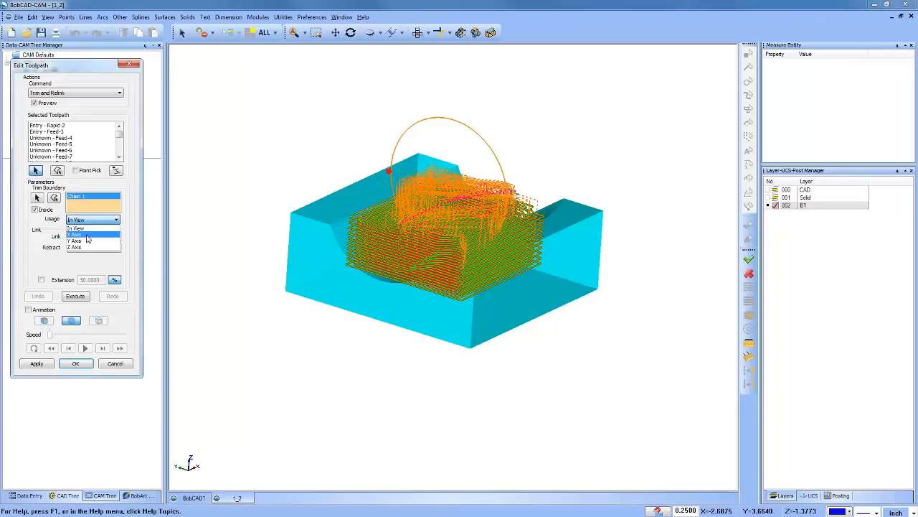
{"action": "left_click", "coordinate": [87, 234]}
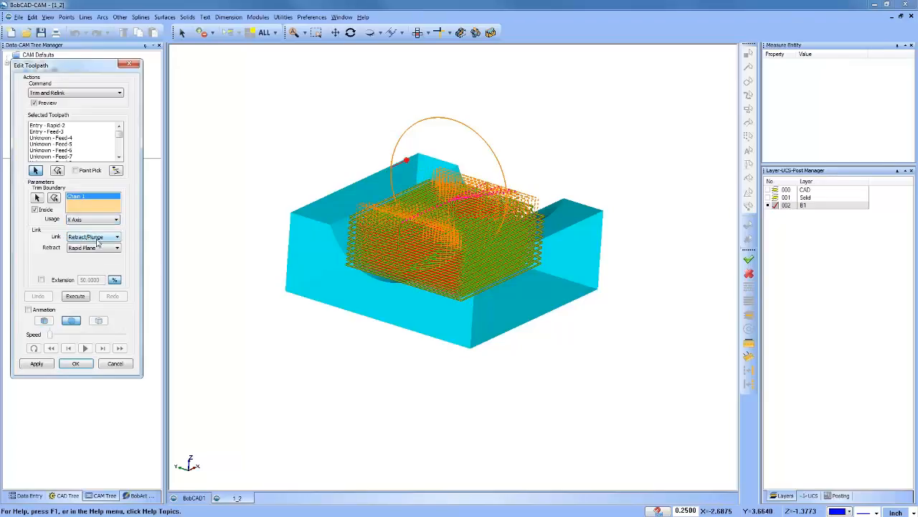
{"action": "left_click", "coordinate": [97, 239]}
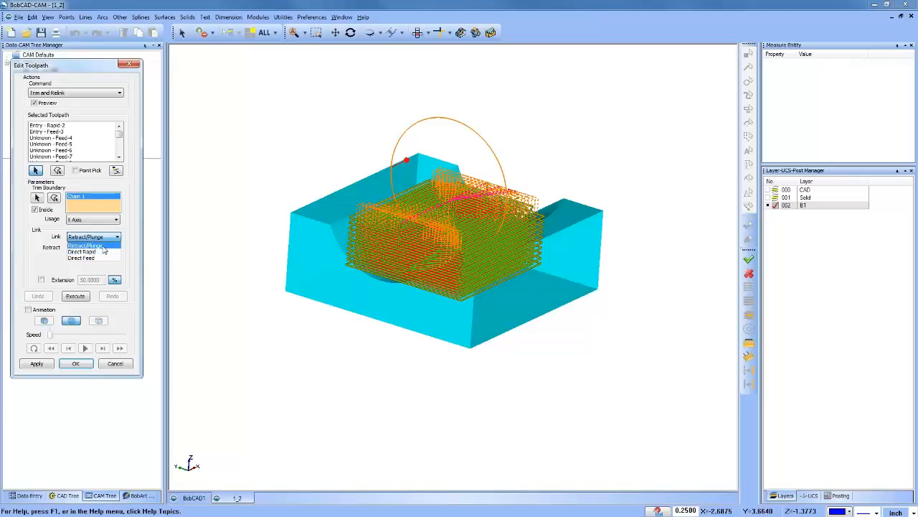
{"action": "left_click", "coordinate": [103, 247]}
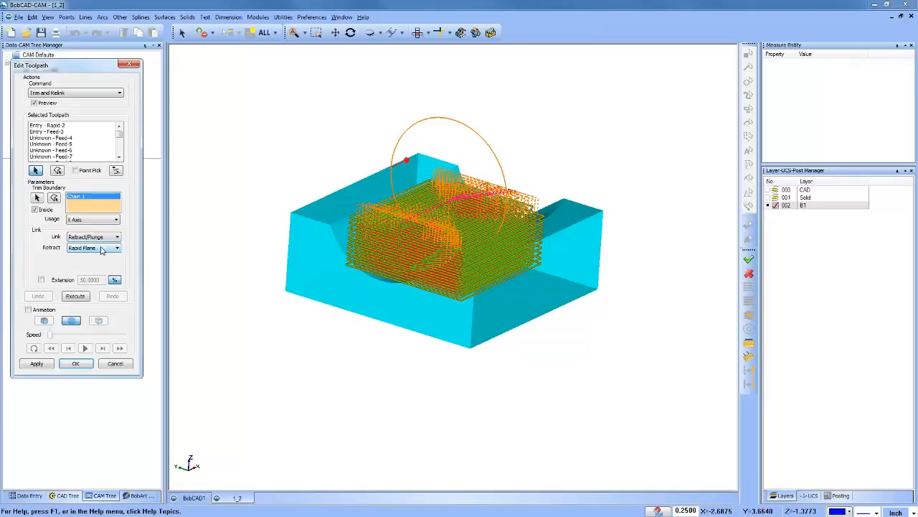
{"action": "left_click", "coordinate": [74, 296]}
{"action": "mouse_move", "coordinate": [469, 279]}
{"action": "middle_mouse_down"}
{"action": "mouse_move", "coordinate": [431, 311]}
{"action": "mouse_move", "coordinate": [385, 322]}
{"action": "mouse_move", "coordinate": [505, 266]}
{"action": "mouse_move", "coordinate": [470, 291]}
{"action": "middle_mouse_up"}
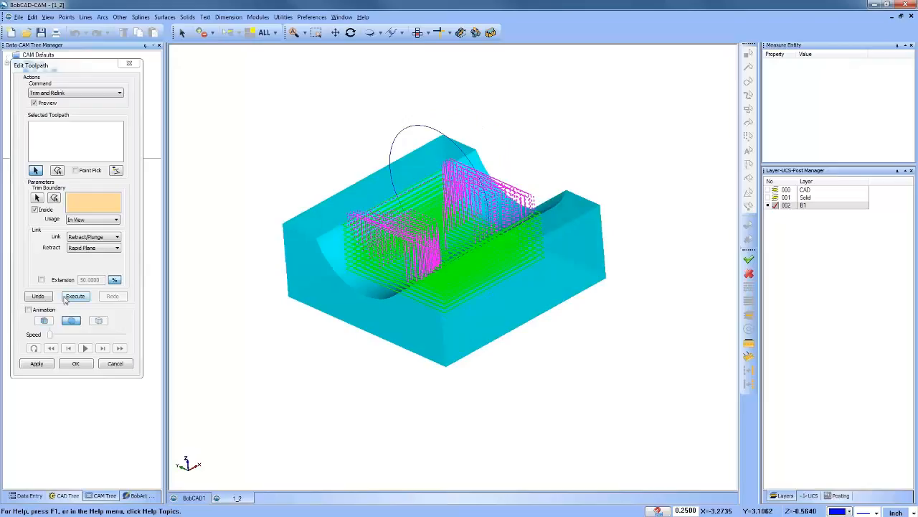
{"action": "left_click", "coordinate": [38, 296]}
Step: Select the entire toolpath again and pick the B1 circle as the trim boundary
{"action": "left_click", "coordinate": [56, 146]}
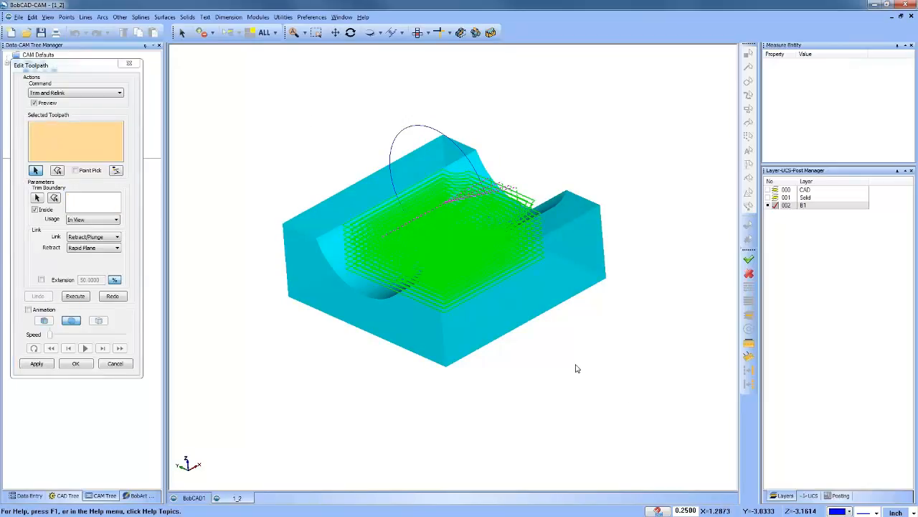
{"action": "left_click_drag", "start_coordinate": [309, 136], "coordinate": [577, 365]}
{"action": "left_click", "coordinate": [78, 204]}
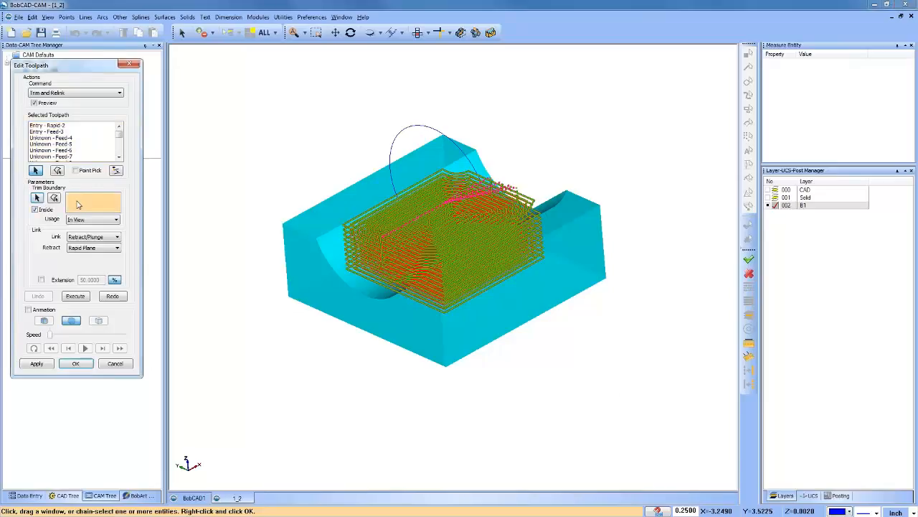
{"action": "left_click", "coordinate": [440, 135]}
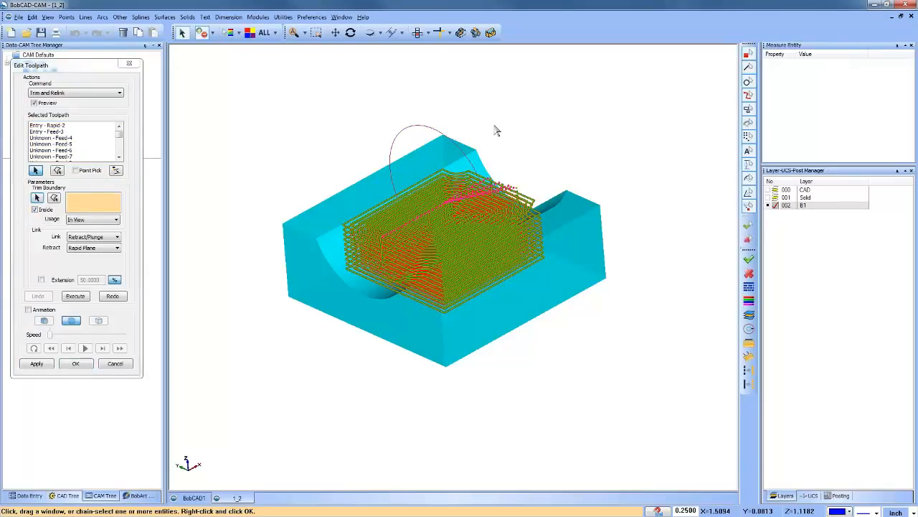
{"action": "right_click", "coordinate": [269, 112]}
{"action": "left_click", "coordinate": [283, 117]}
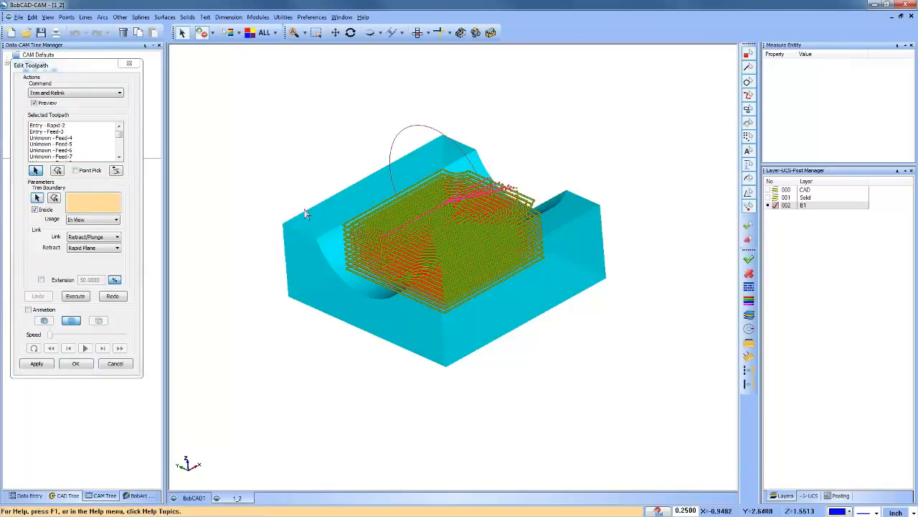
Step: Set the usage of the circle trim boundary to X Axis
{"action": "middle_click_drag", "start_coordinate": [353, 306], "coordinate": [402, 278]}
{"action": "left_click", "coordinate": [85, 221]}
{"action": "left_click", "coordinate": [85, 234]}
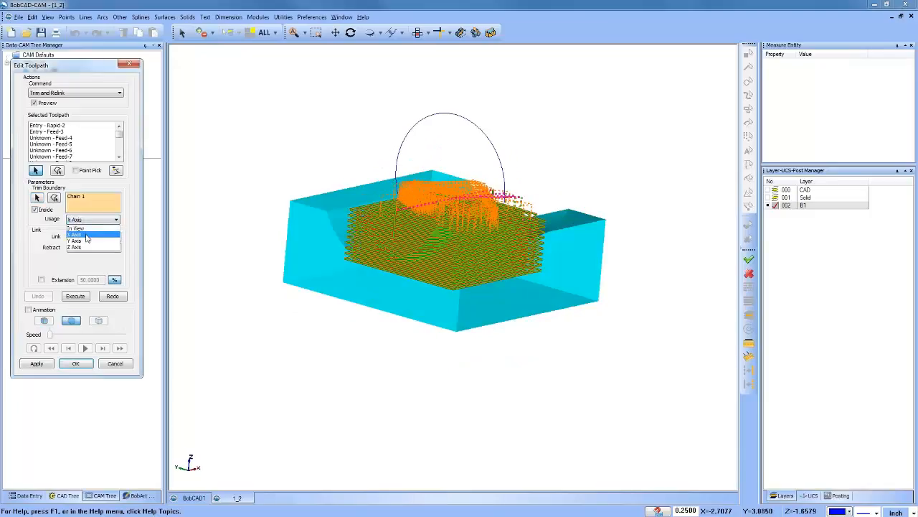
Step: Trim the toolpath inside the circle with X Axis usage and Direct Feed linking, and cancel the edit after inspecting it
{"action": "left_click", "coordinate": [97, 237]}
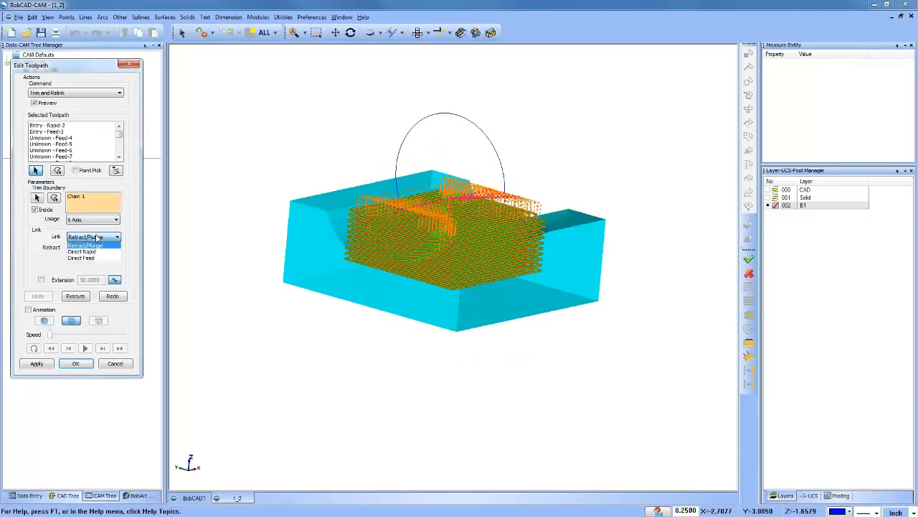
{"action": "left_click", "coordinate": [102, 257]}
{"action": "left_click", "coordinate": [76, 295]}
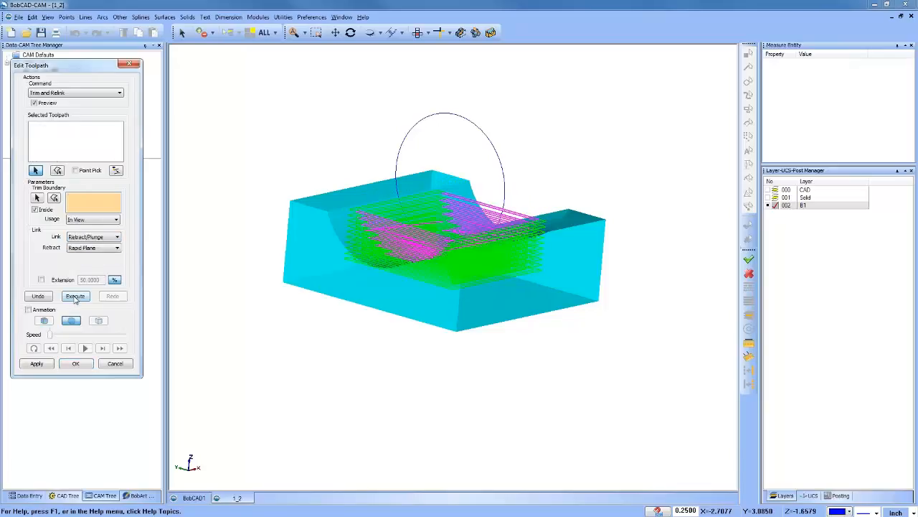
{"action": "left_click_drag", "start_coordinate": [455, 323], "coordinate": [447, 208]}
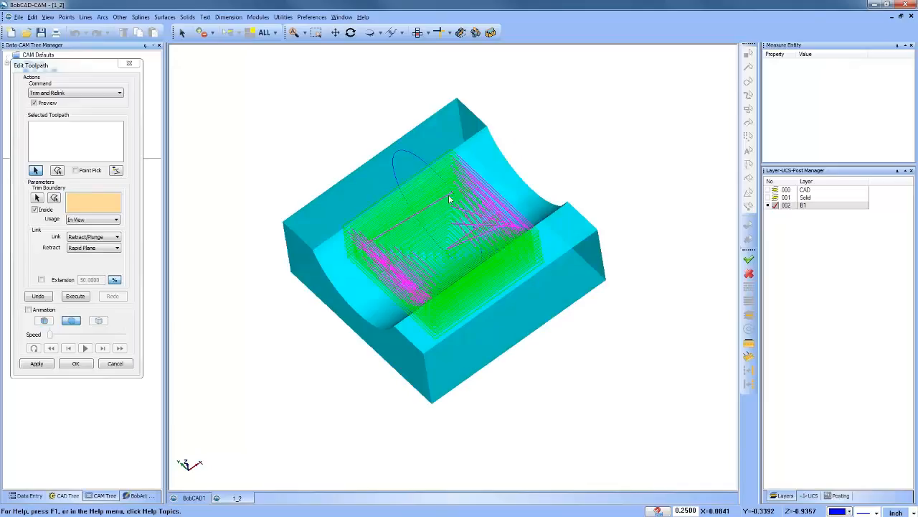
{"action": "left_click", "coordinate": [116, 363]}
Step: Review the Milling Job's toolpath statistics for the Z Level Rough operation, and close them
{"action": "left_click", "coordinate": [38, 72]}
{"action": "right_click", "coordinate": [36, 64]}
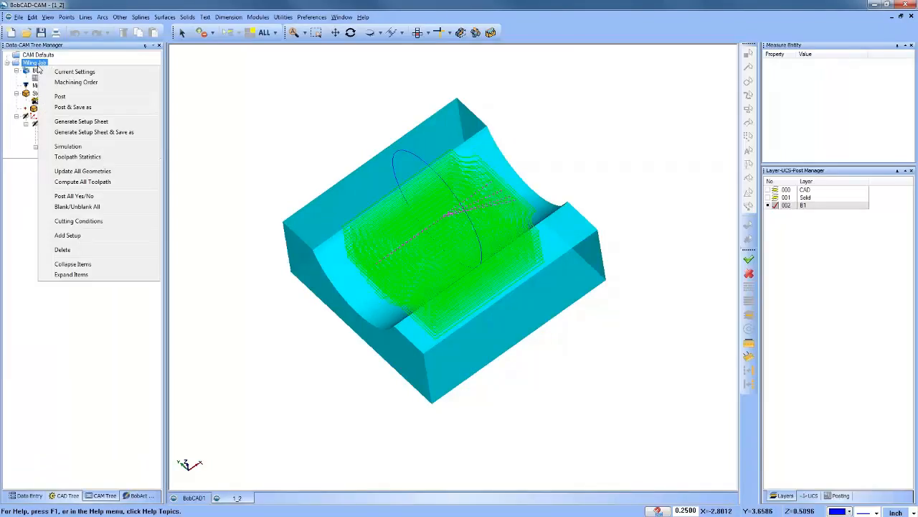
{"action": "left_click", "coordinate": [115, 155]}
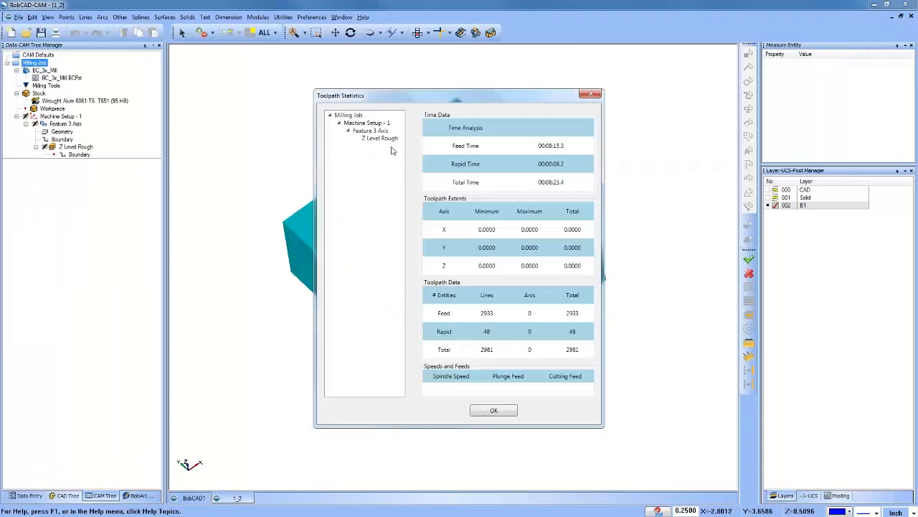
{"action": "left_click", "coordinate": [383, 138]}
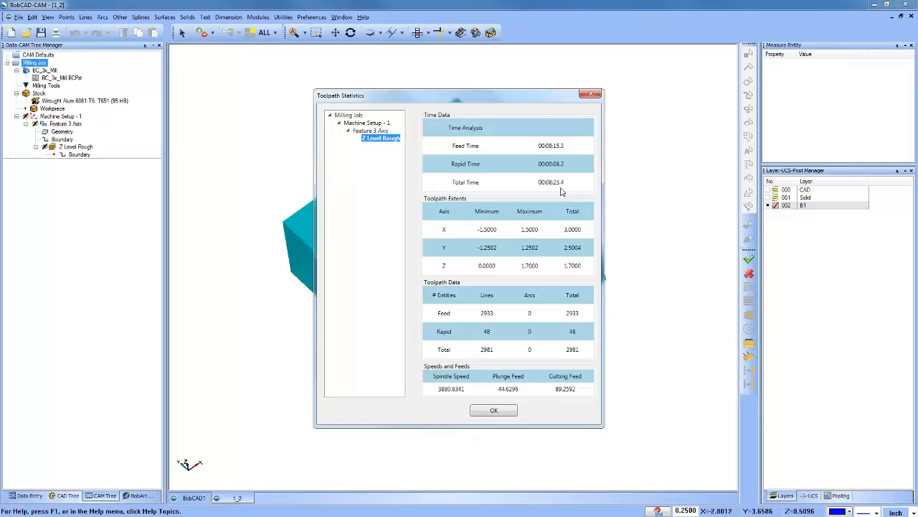
{"action": "left_click", "coordinate": [592, 96]}
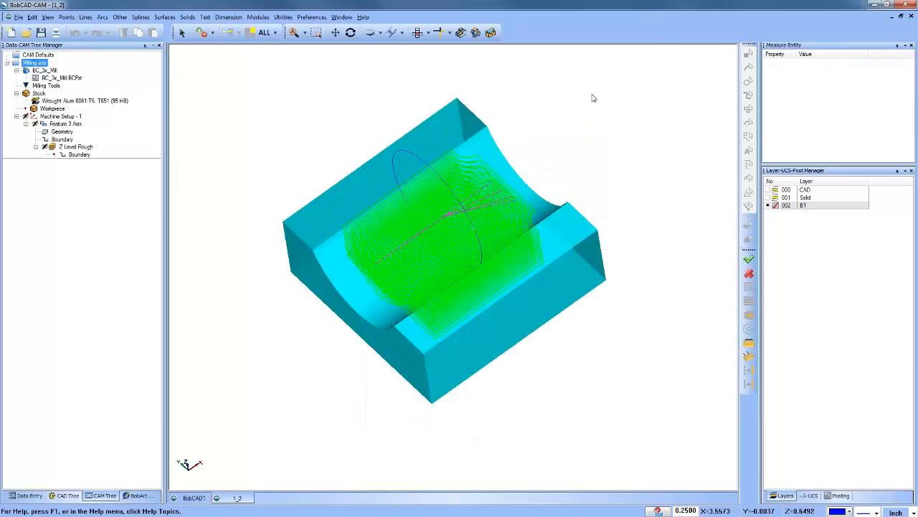
Step: Run the machining simulation of the untrimmed Z Level Rough toolpath to watch its cuts, and exit the simulation
{"action": "key", "text": "alt+b"}
{"action": "middle_click_drag", "start_coordinate": [413, 323], "coordinate": [419, 287]}
{"action": "left_click", "coordinate": [258, 16]}
{"action": "left_click", "coordinate": [291, 86]}
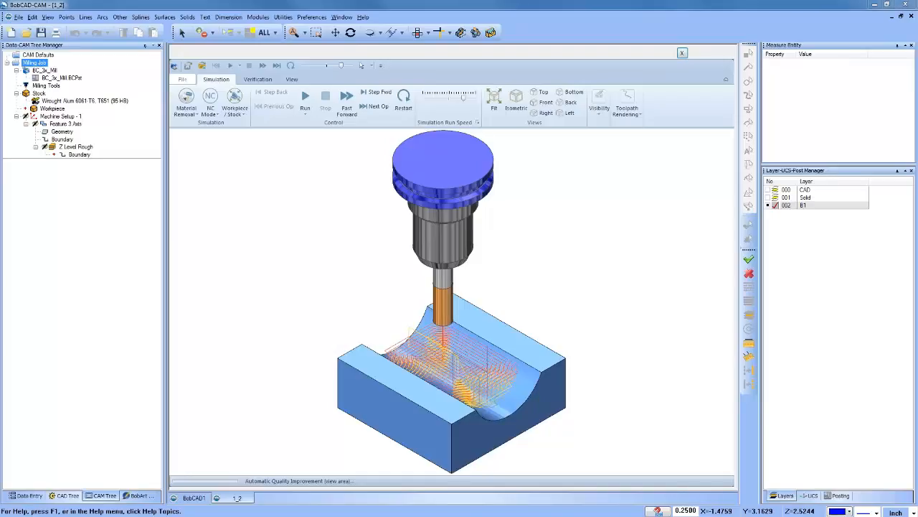
{"action": "scroll", "coordinate": [454, 220], "scroll_direction": "down", "scroll_amount": 2}
{"action": "scroll", "coordinate": [439, 319], "scroll_direction": "up", "scroll_amount": 2}
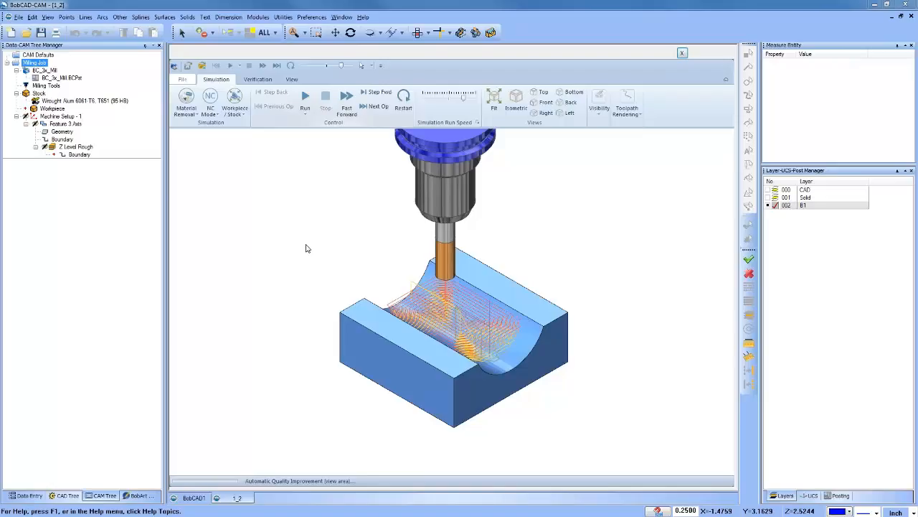
{"action": "key", "text": "space"}
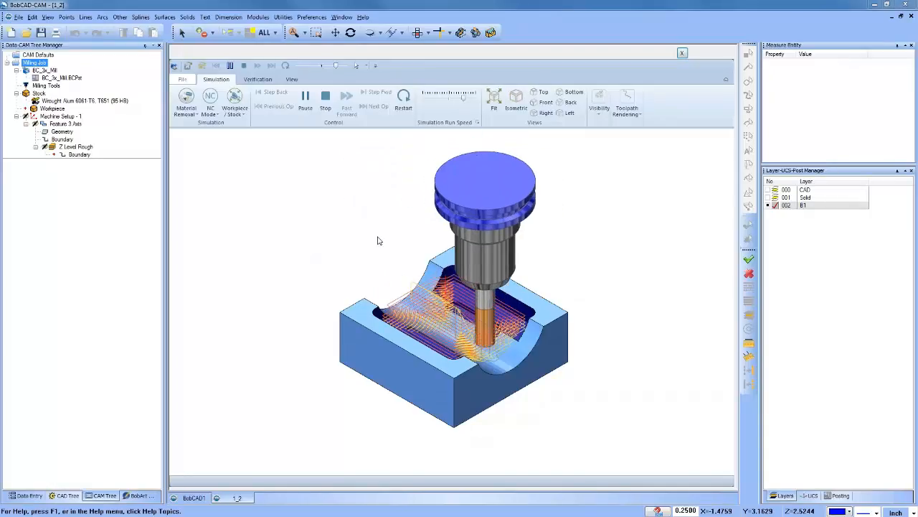
{"action": "left_click", "coordinate": [682, 54]}
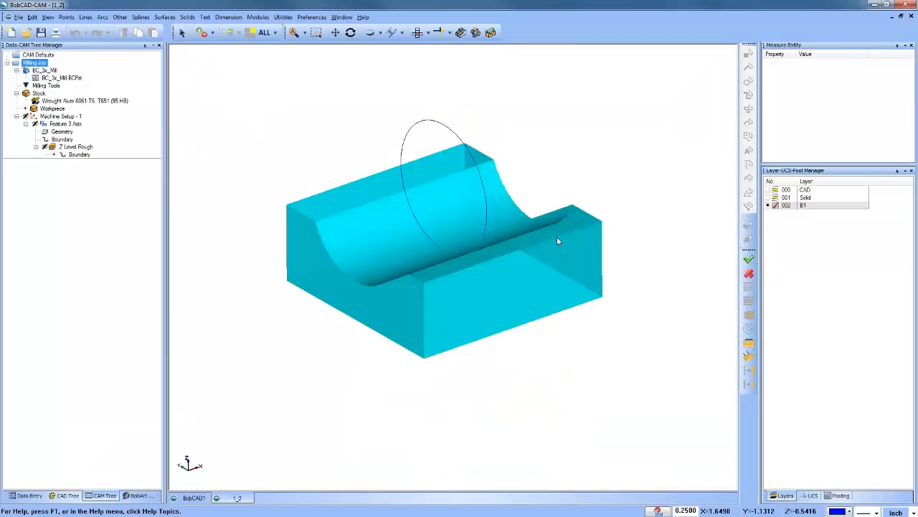
Step: Open the Z Level Rough toolpath for editing with the Trim and Relink command
{"action": "left_click", "coordinate": [86, 147]}
{"action": "right_click", "coordinate": [76, 147]}
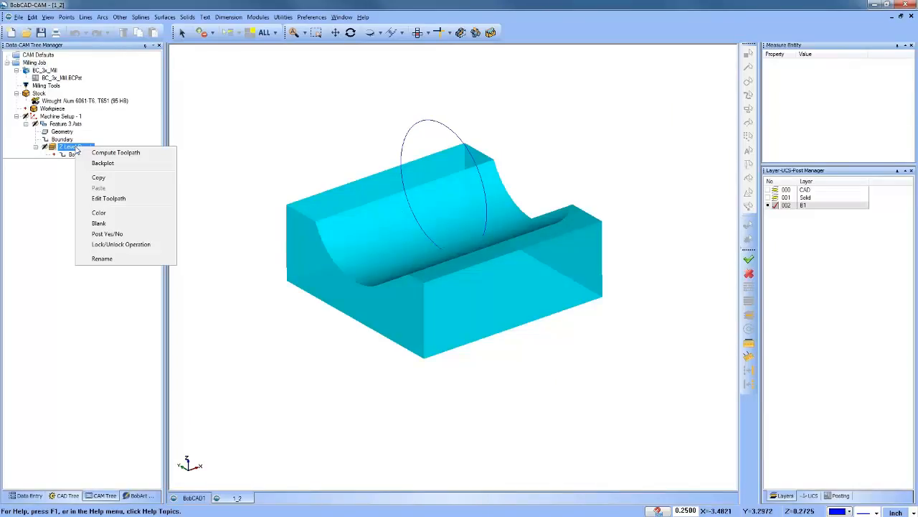
{"action": "left_click", "coordinate": [120, 199]}
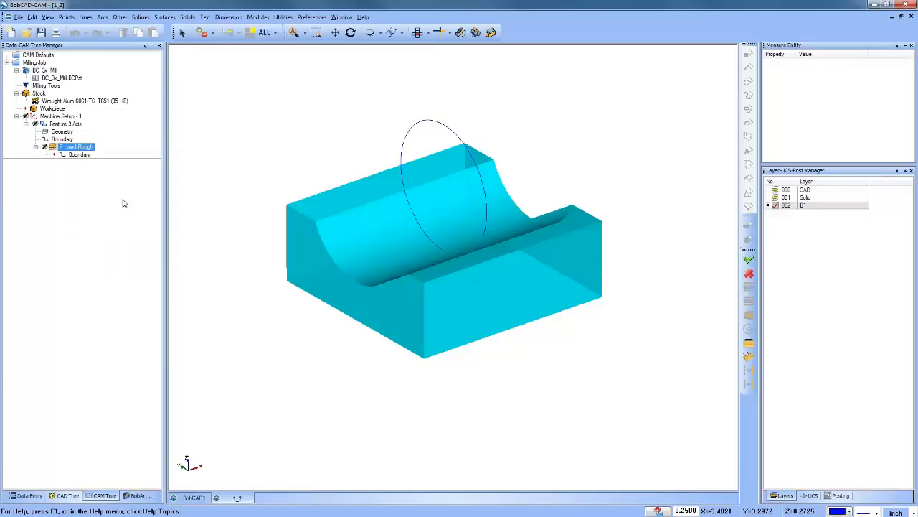
{"action": "left_click", "coordinate": [70, 93]}
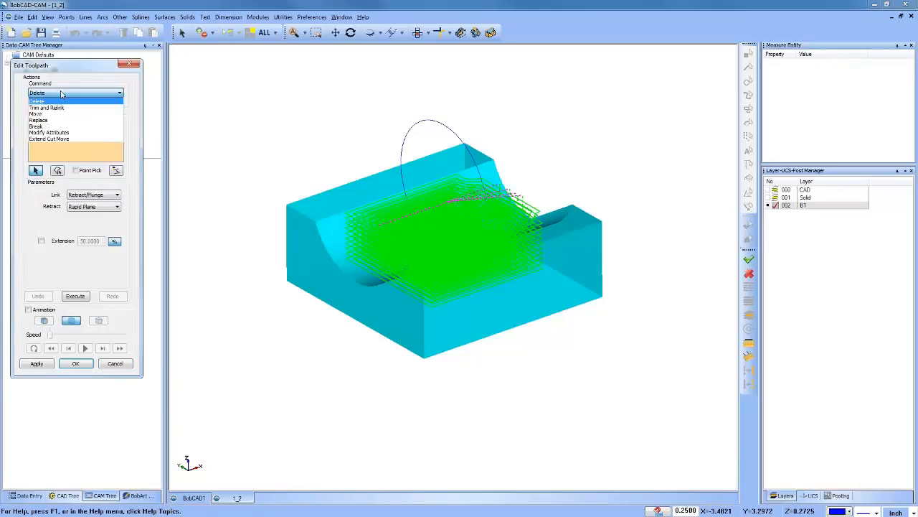
{"action": "left_click", "coordinate": [66, 108]}
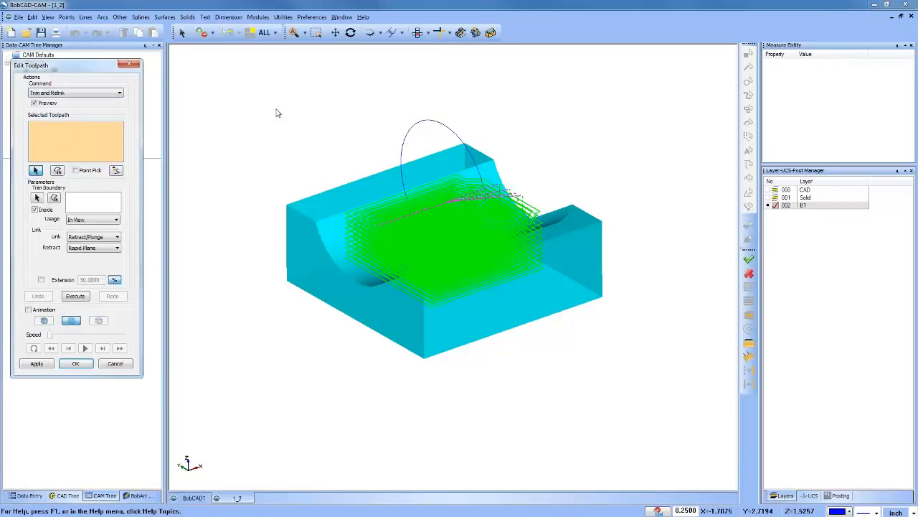
Step: Select the entire toolpath and pick the B1 circle for the trim boundary
{"action": "key", "text": "ctrl+a"}
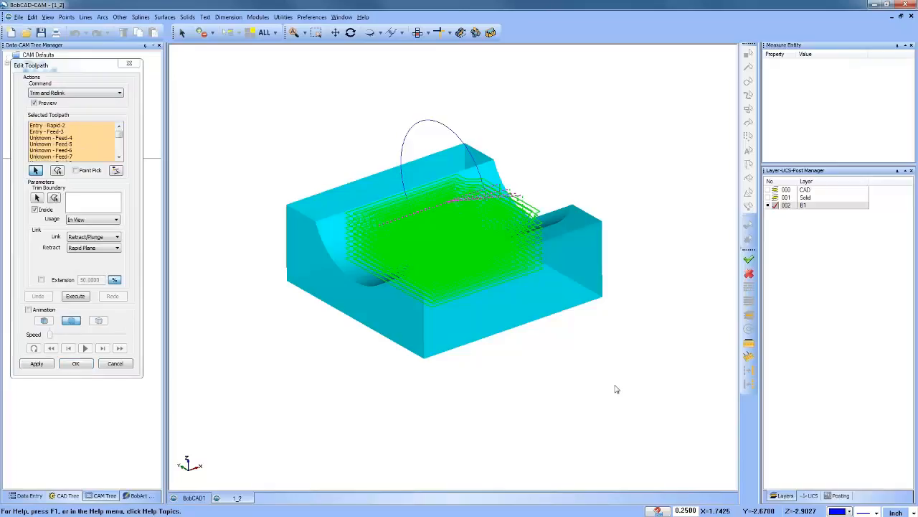
{"action": "left_click", "coordinate": [54, 198]}
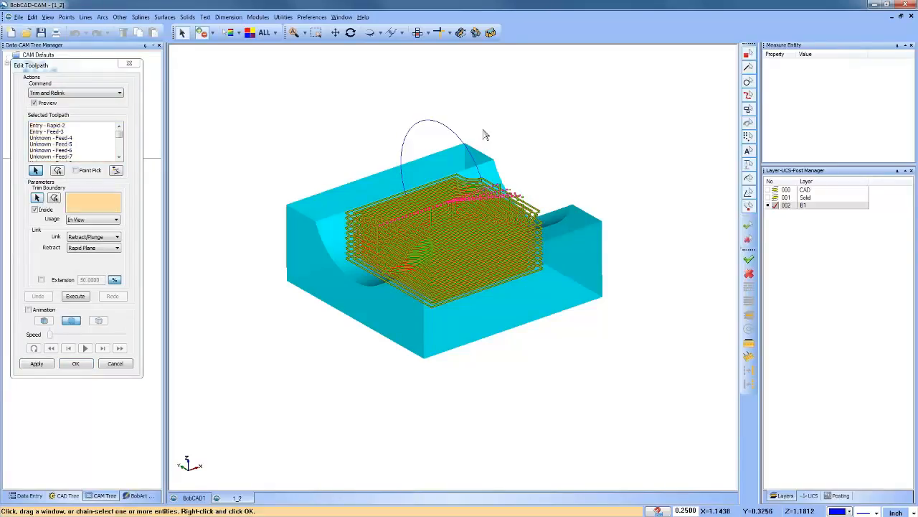
{"action": "left_click", "coordinate": [460, 132]}
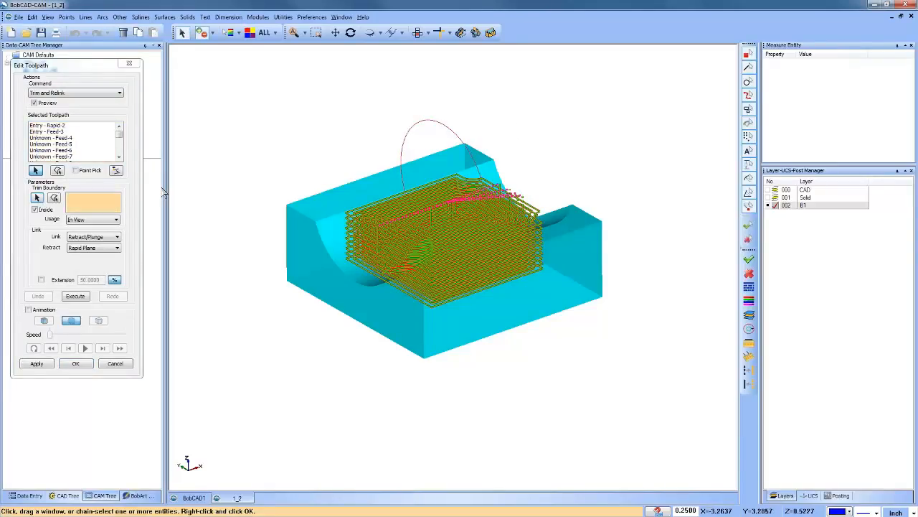
Step: Set the trim boundary usage to X Axis and the link to Direct Feed, confirming the circle as the boundary
{"action": "left_click", "coordinate": [93, 219]}
{"action": "left_click", "coordinate": [93, 235]}
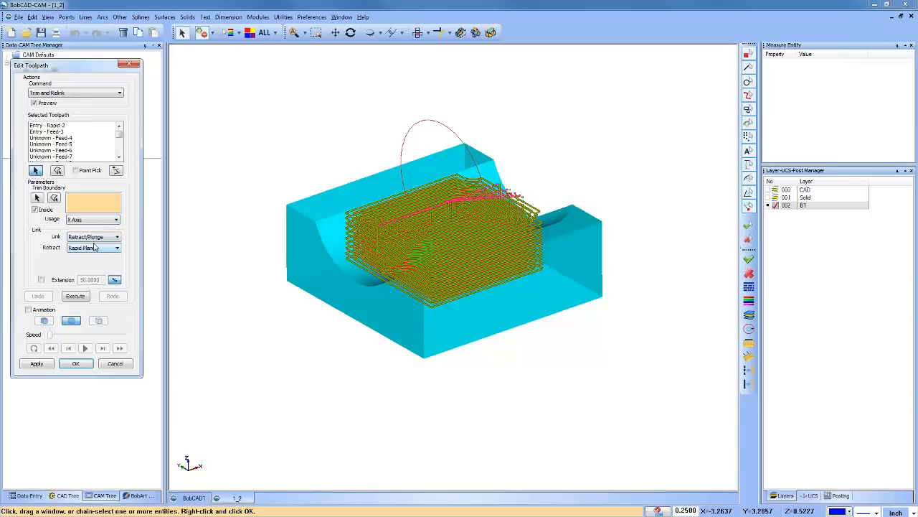
{"action": "left_click", "coordinate": [95, 238]}
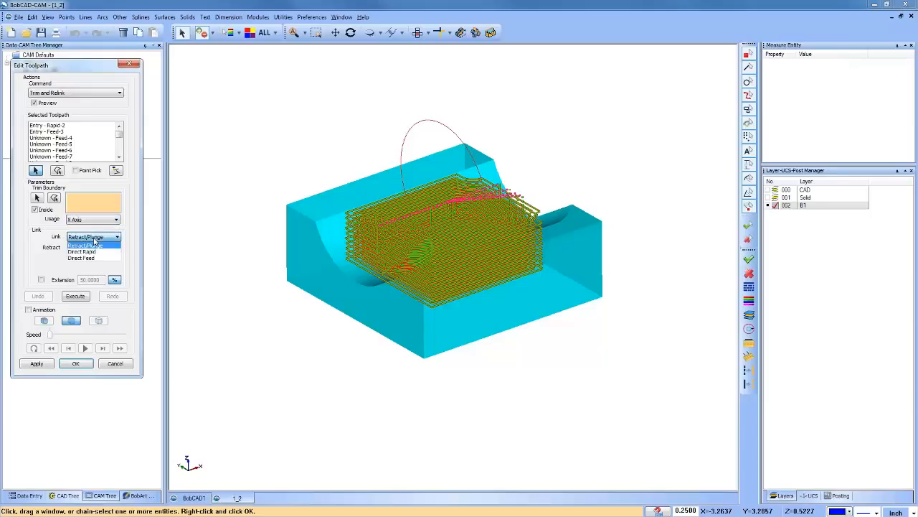
{"action": "left_click", "coordinate": [96, 257]}
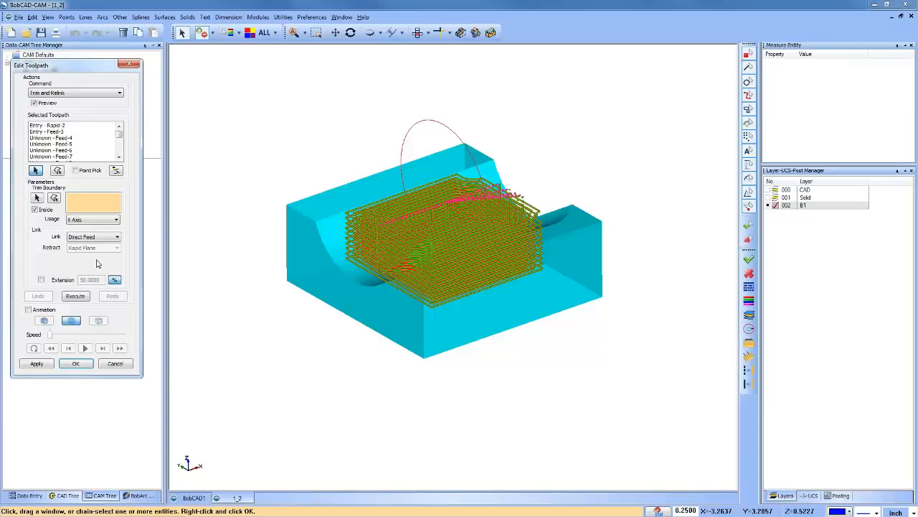
{"action": "right_click", "coordinate": [297, 105]}
{"action": "left_click", "coordinate": [310, 109]}
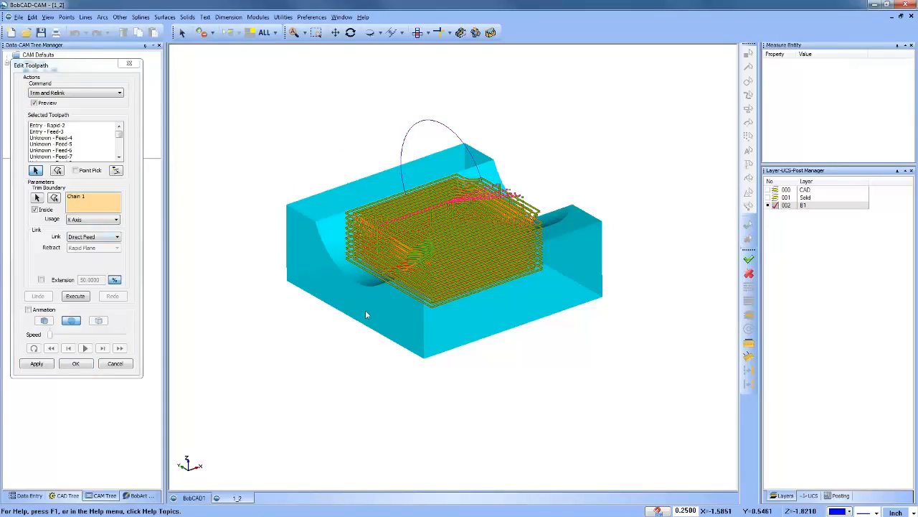
Step: Remove the circle chain from the trim boundary and clear the toolpath selection
{"action": "mouse_move", "coordinate": [368, 312]}
{"action": "middle_mouse_down"}
{"action": "mouse_move", "coordinate": [420, 301]}
{"action": "mouse_move", "coordinate": [426, 291]}
{"action": "mouse_move", "coordinate": [375, 321]}
{"action": "middle_mouse_up"}
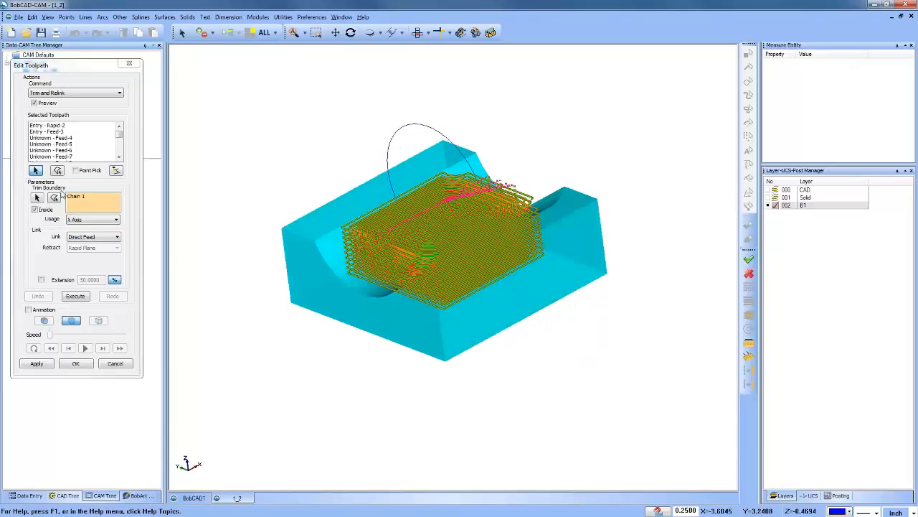
{"action": "right_click", "coordinate": [85, 202]}
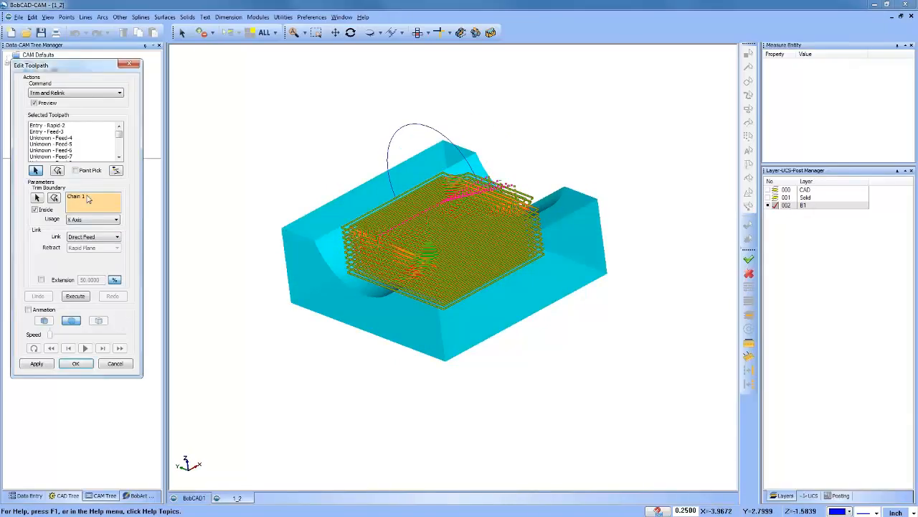
{"action": "left_click", "coordinate": [127, 212]}
{"action": "right_click", "coordinate": [90, 138]}
{"action": "left_click", "coordinate": [136, 154]}
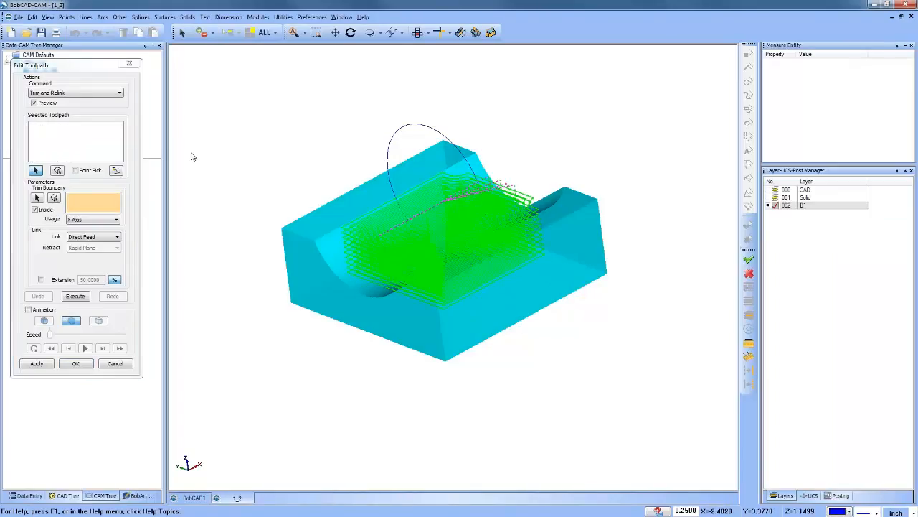
Step: Reselect the whole toolpath and set the B1 circle as its trim boundary
{"action": "left_click", "coordinate": [92, 141]}
{"action": "key", "text": "ctrl+a"}
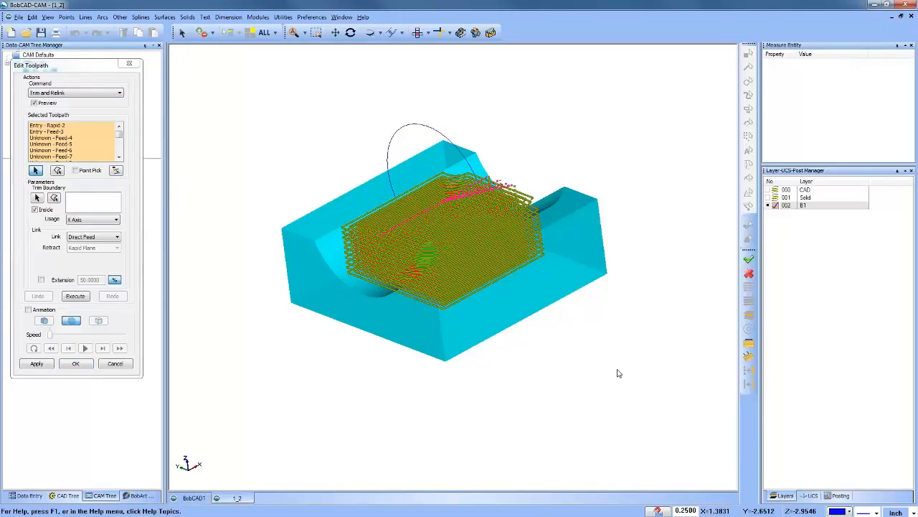
{"action": "left_click", "coordinate": [37, 198]}
{"action": "left_click", "coordinate": [402, 135]}
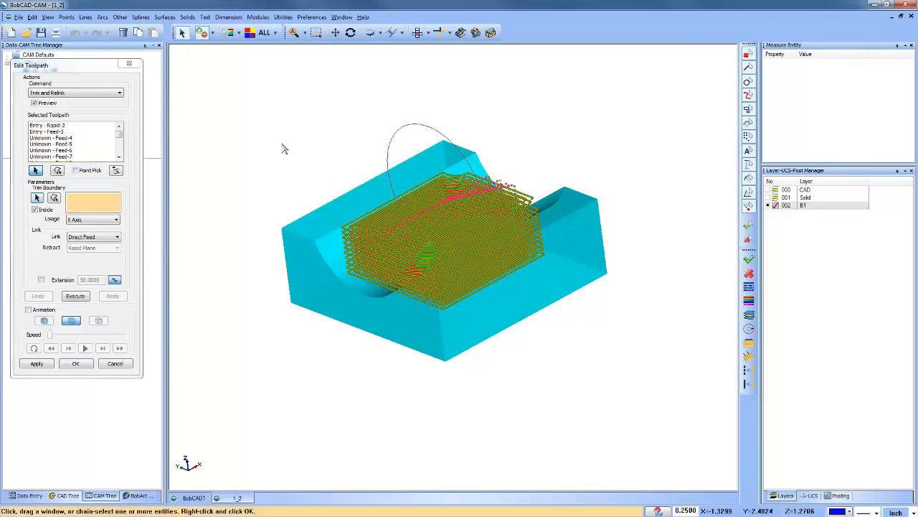
Step: Trim the toolpath inside the circle using X Axis usage and Direct Feed linking, and accept the edited toolpath
{"action": "left_click", "coordinate": [92, 220]}
{"action": "left_click", "coordinate": [86, 235]}
{"action": "left_click", "coordinate": [96, 239]}
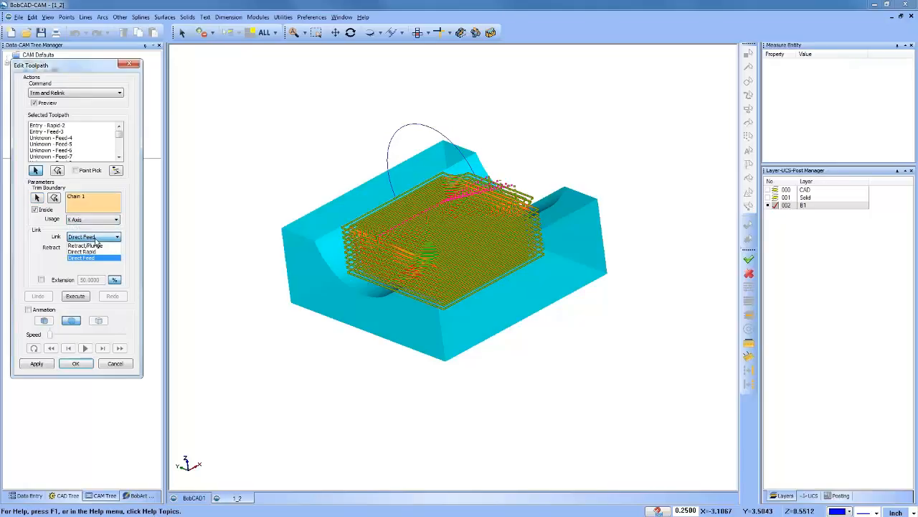
{"action": "left_click", "coordinate": [98, 262]}
{"action": "left_click", "coordinate": [76, 296]}
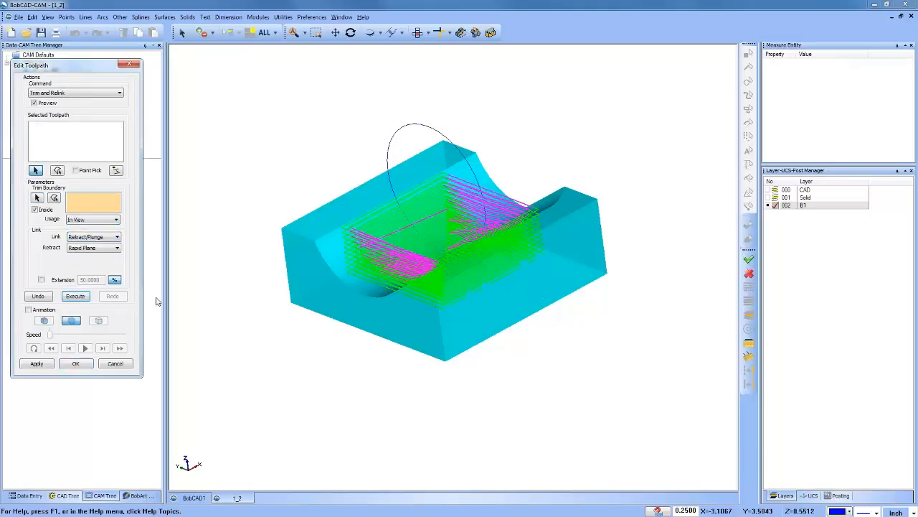
{"action": "middle_click_drag", "start_coordinate": [423, 283], "coordinate": [301, 290]}
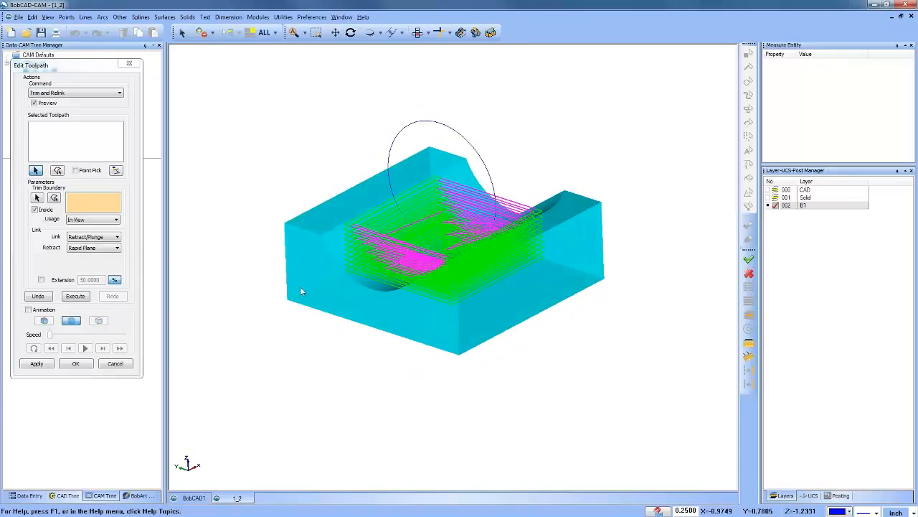
{"action": "left_click", "coordinate": [76, 364]}
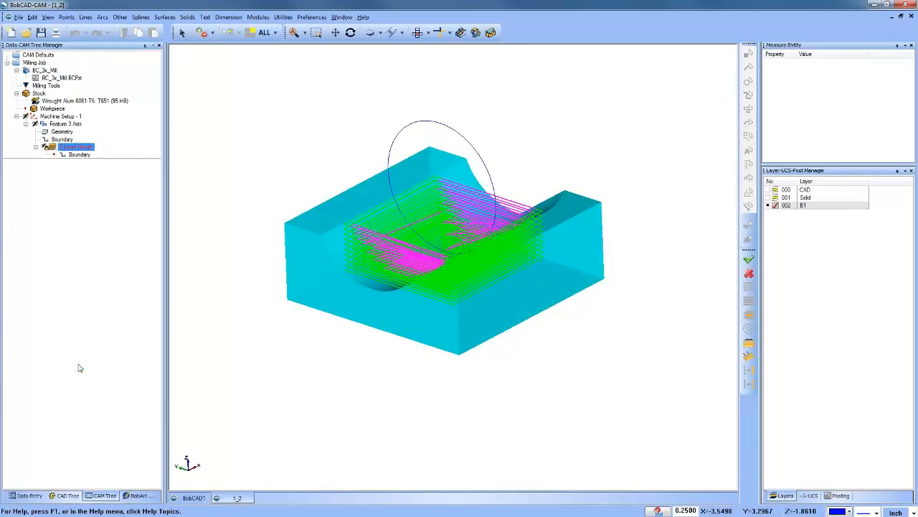
Step: Review the Milling Job's toolpath statistics for the trimmed toolpath's times and entity counts, and close them
{"action": "left_click", "coordinate": [77, 101]}
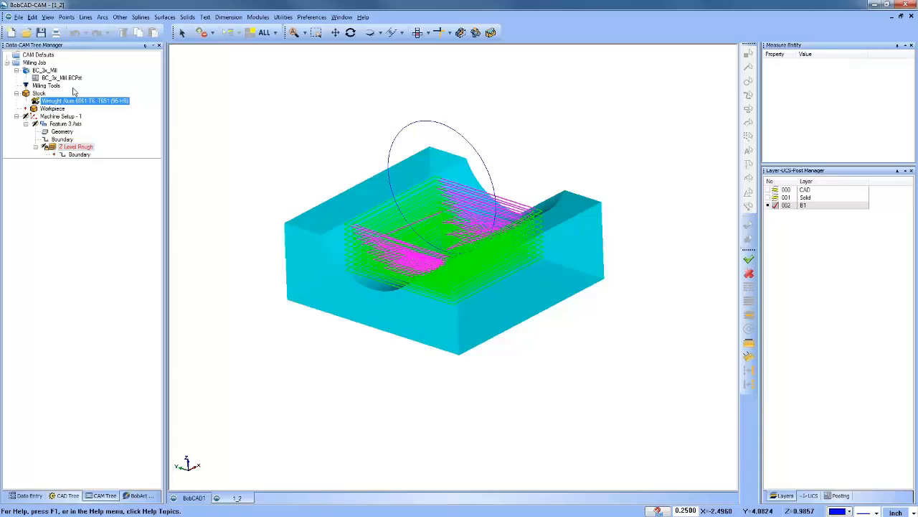
{"action": "right_click", "coordinate": [34, 62]}
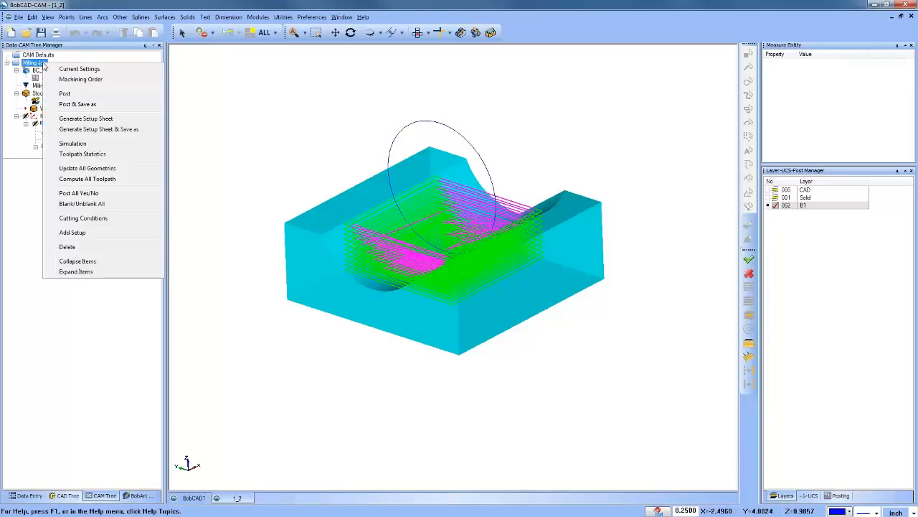
{"action": "left_click", "coordinate": [122, 155]}
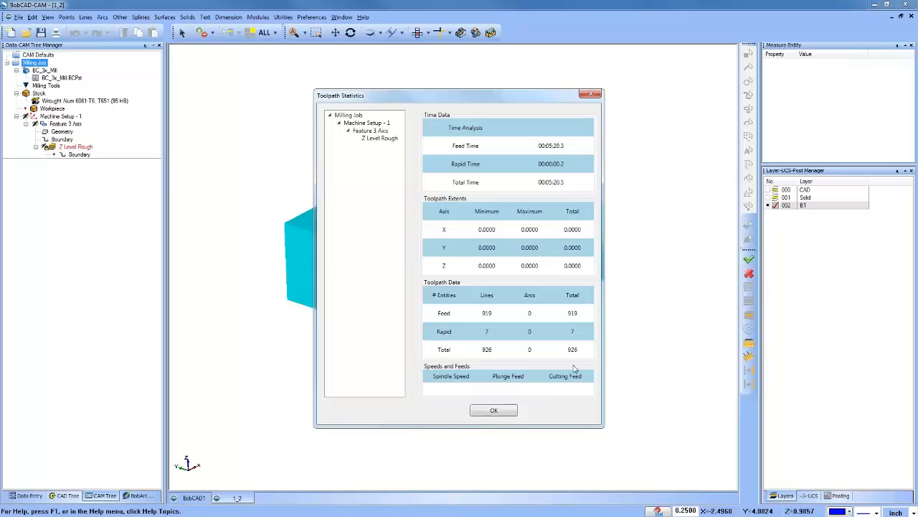
{"action": "left_click", "coordinate": [495, 410]}
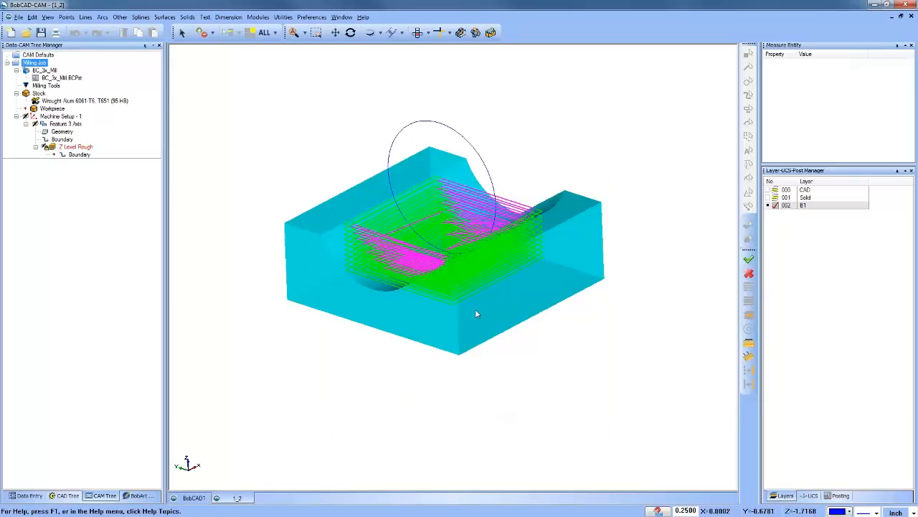
Step: Check the Milling Job's toolpath statistics once more, comparing feed, rapid and total times and entity counts, and close the window
{"action": "middle_click_drag", "start_coordinate": [475, 310], "coordinate": [500, 281]}
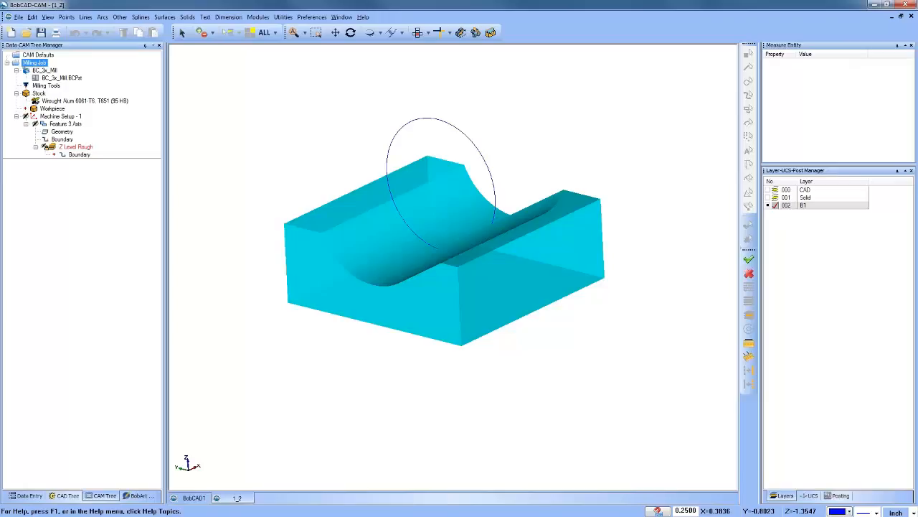
{"action": "right_click", "coordinate": [39, 63]}
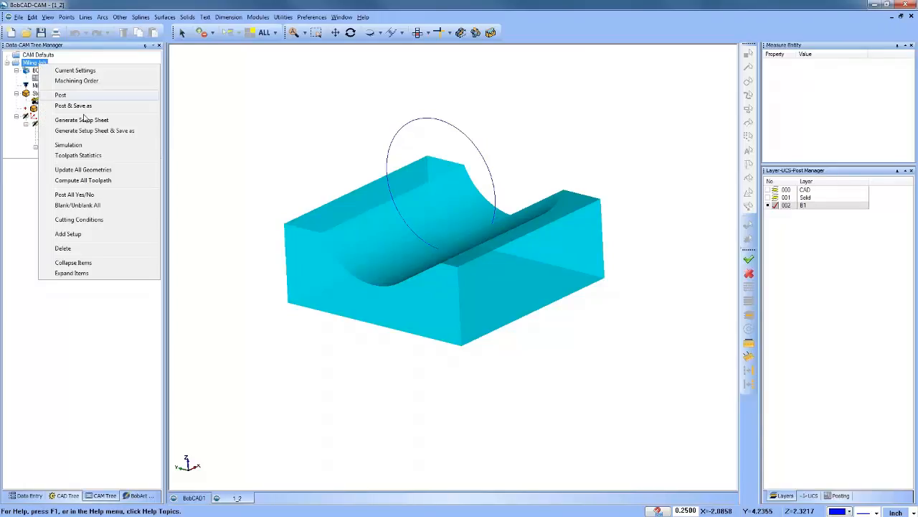
{"action": "left_click", "coordinate": [103, 156]}
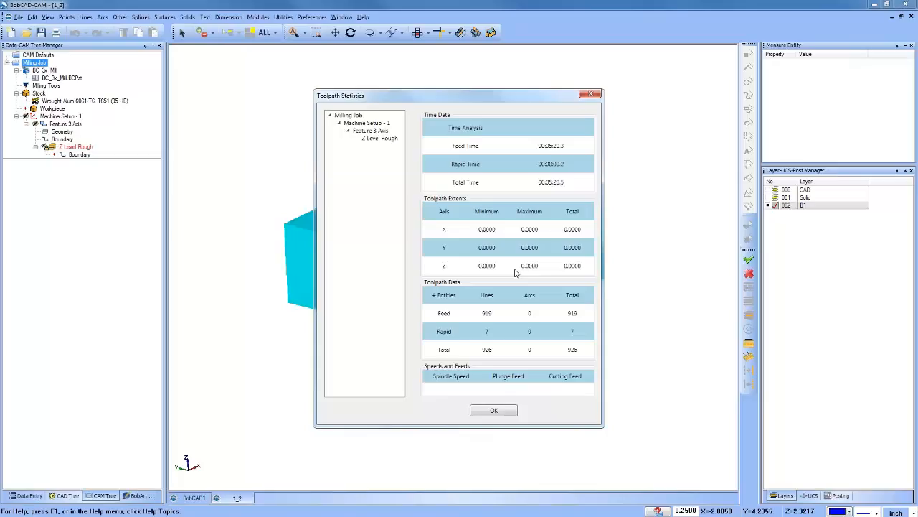
{"action": "left_click", "coordinate": [494, 411]}
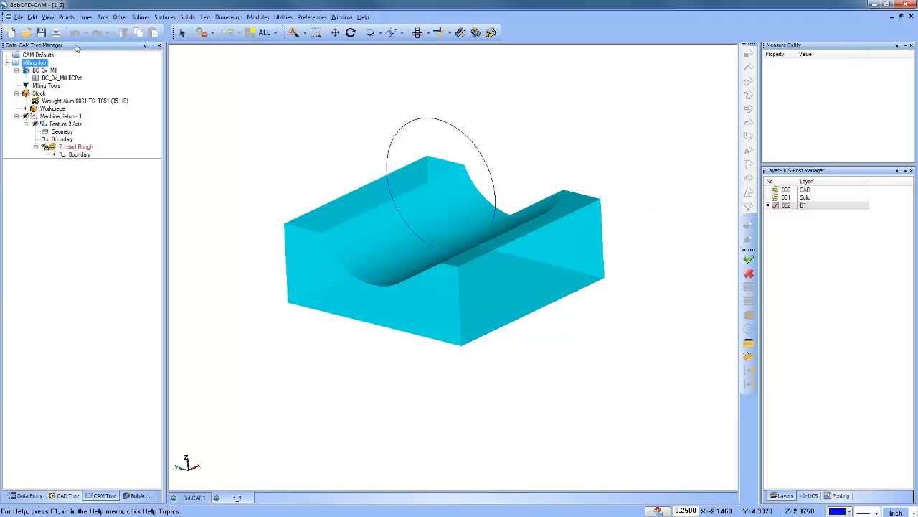
Step: Try to open the file 2.bbcd from the Used in Webinar folder
{"action": "left_click", "coordinate": [26, 33]}
{"action": "left_click", "coordinate": [345, 208]}
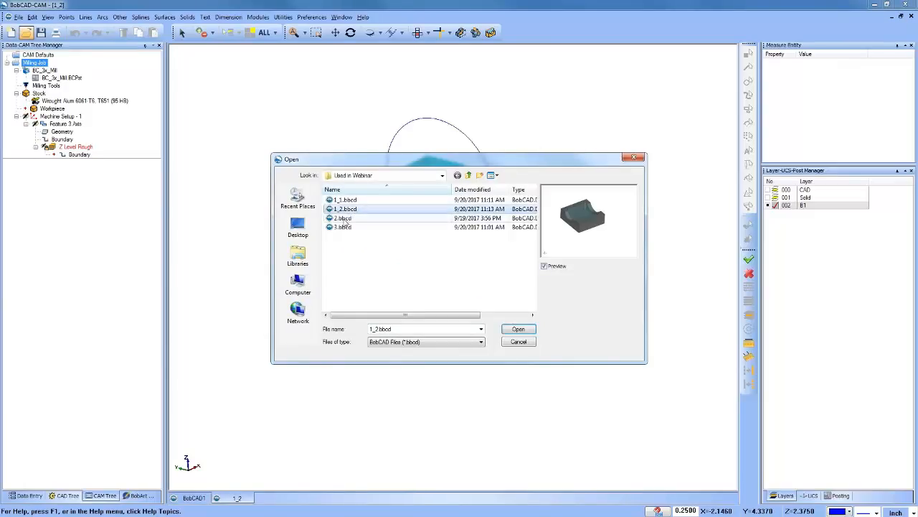
{"action": "left_click", "coordinate": [345, 218]}
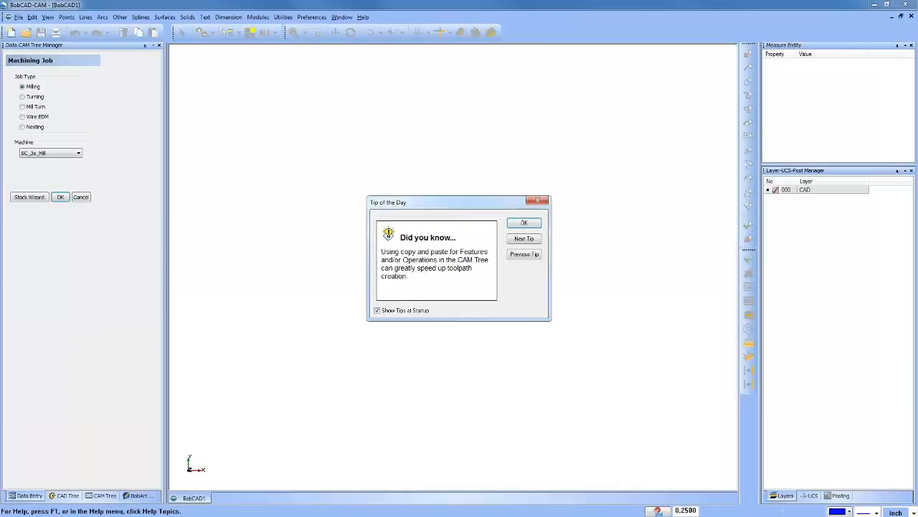
Step: Dismiss the startup tip and welcome windows, and open 2.bbcd from the Used in Webinar folder
{"action": "left_click", "coordinate": [524, 222]}
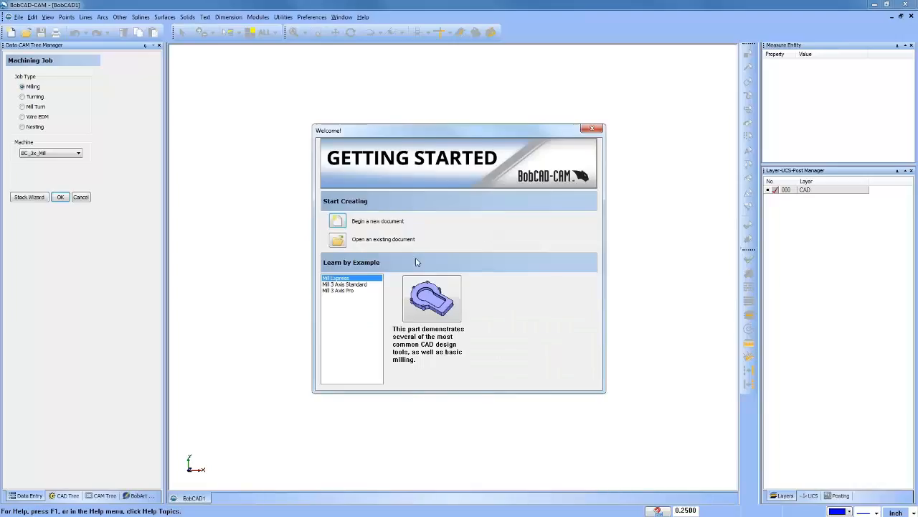
{"action": "left_click", "coordinate": [592, 128]}
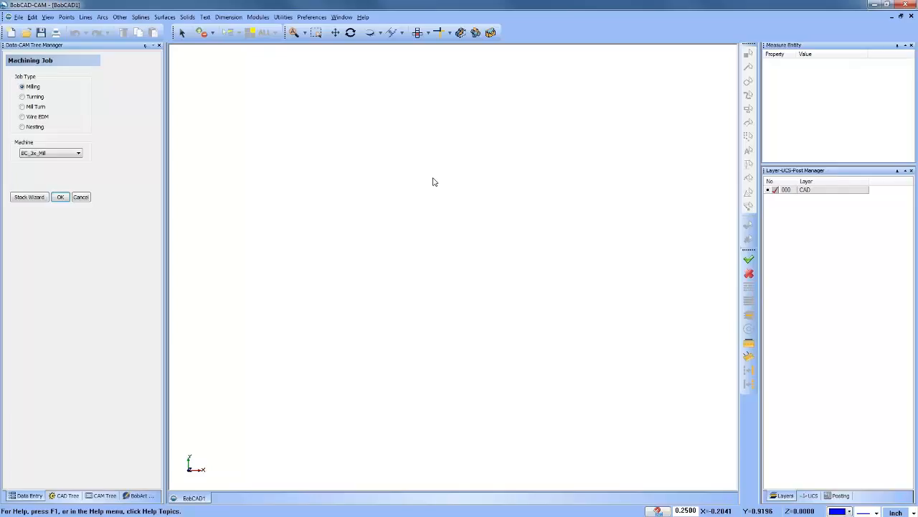
{"action": "left_click", "coordinate": [25, 32]}
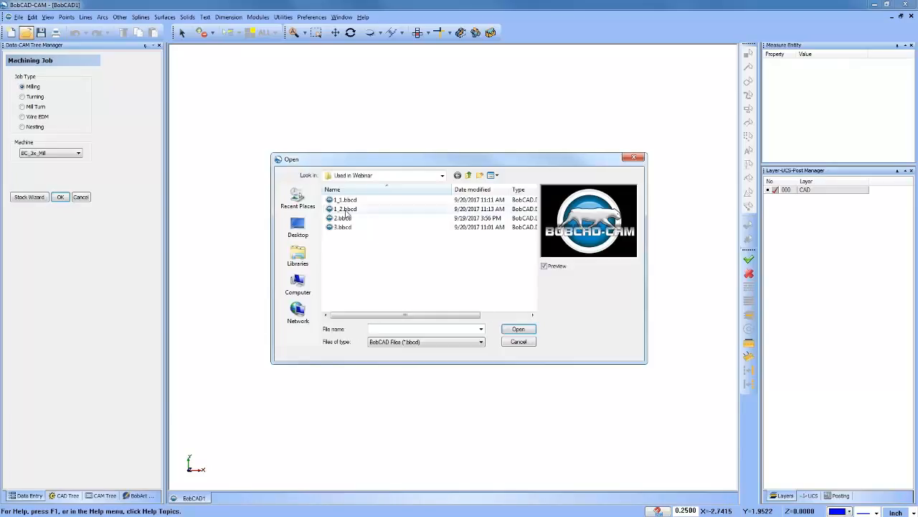
{"action": "left_click", "coordinate": [350, 218]}
{"action": "left_click", "coordinate": [518, 329]}
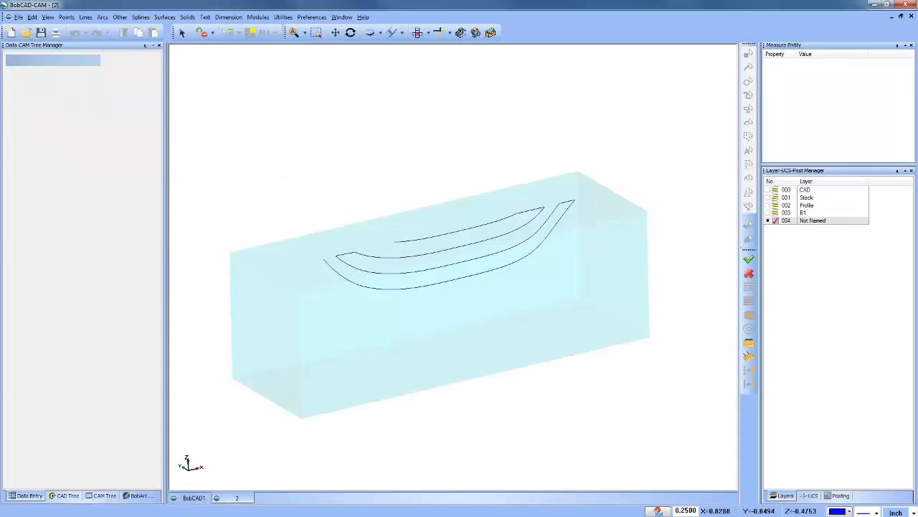
Step: Make CAD the active layer in place of layer 004, and briefly show the Stock layer before hiding it again
{"action": "left_click", "coordinate": [774, 191]}
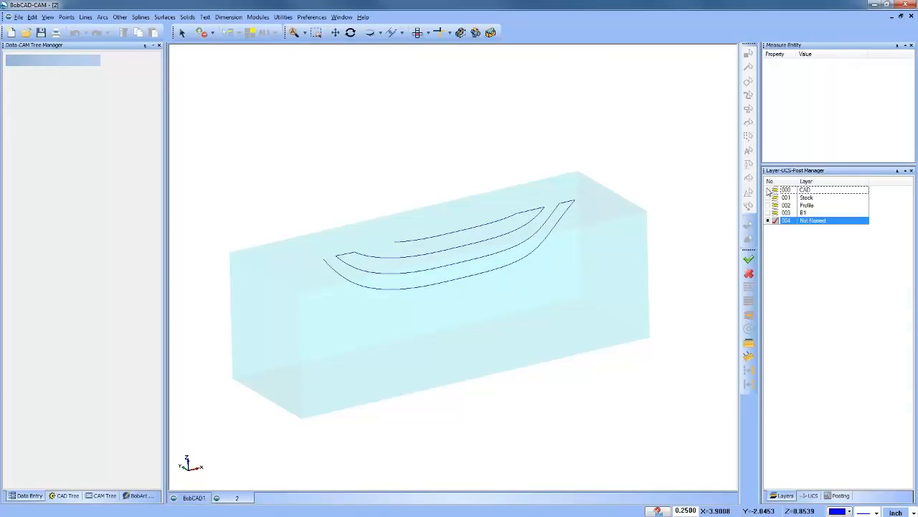
{"action": "left_click", "coordinate": [770, 221]}
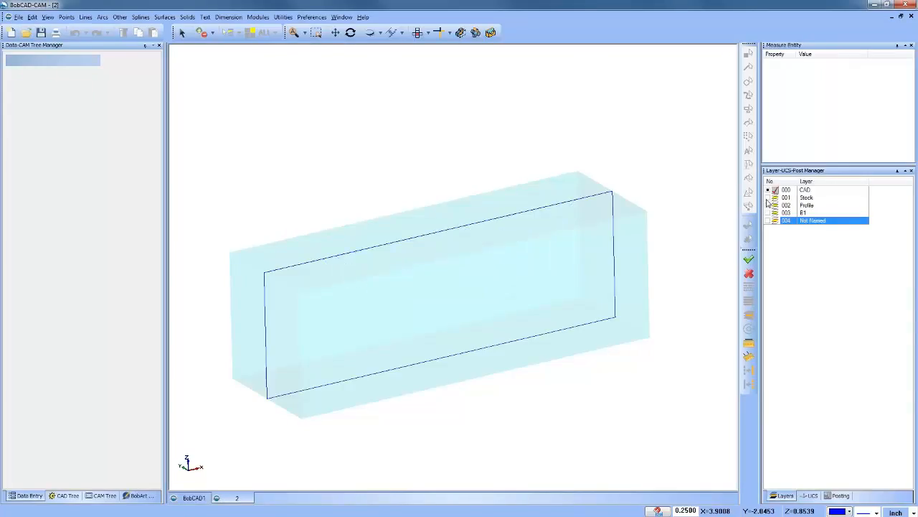
{"action": "scroll", "coordinate": [429, 247], "scroll_direction": "down", "scroll_amount": 2}
{"action": "middle_click_drag", "start_coordinate": [459, 282], "coordinate": [468, 273]}
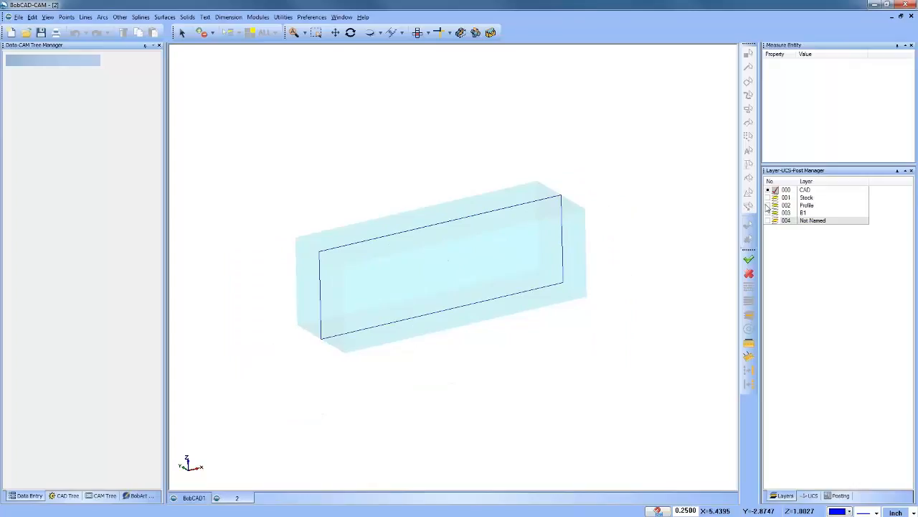
{"action": "left_click", "coordinate": [772, 198]}
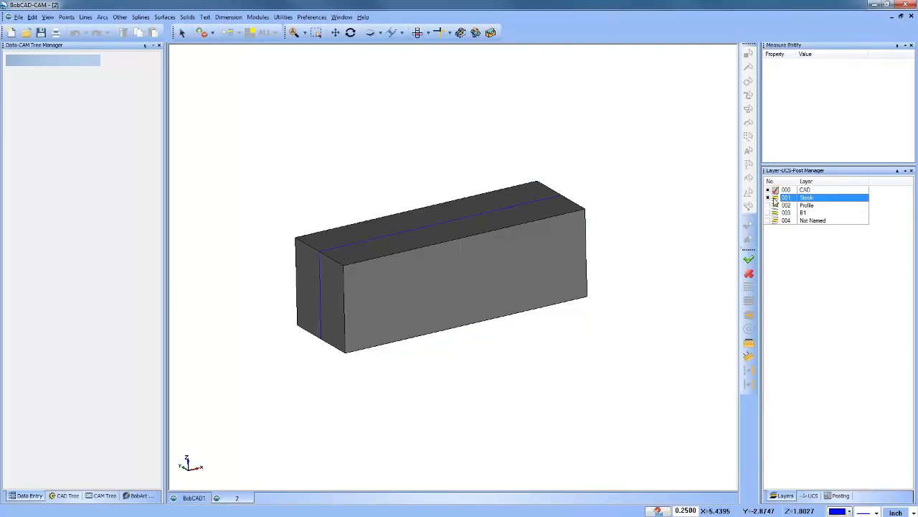
{"action": "left_click", "coordinate": [771, 205]}
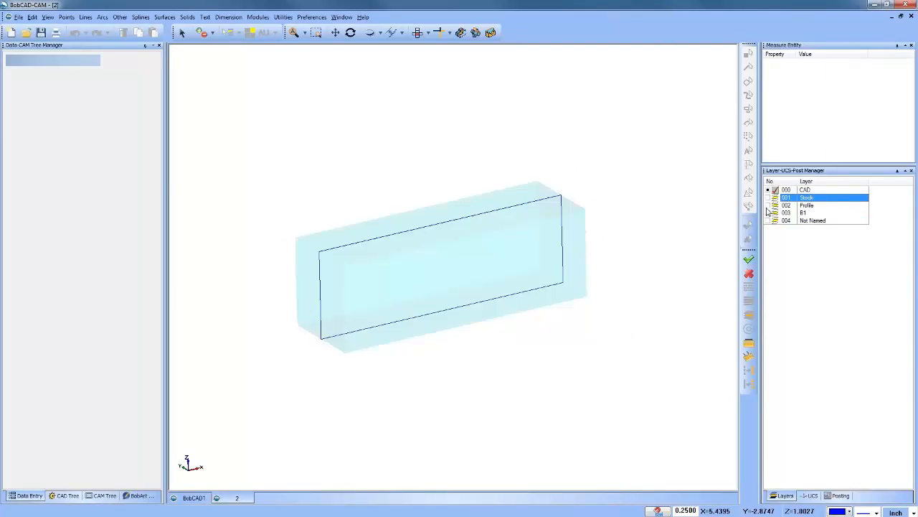
Step: Make Profile the active layer and hide the CAD layer so only the profile curves are shown
{"action": "left_click", "coordinate": [770, 205]}
{"action": "left_click", "coordinate": [769, 205]}
{"action": "left_click", "coordinate": [774, 205]}
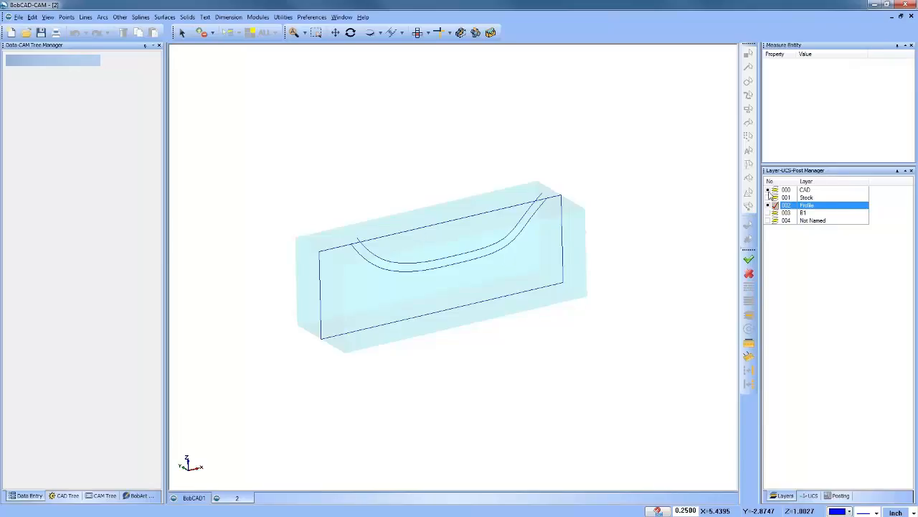
{"action": "left_click", "coordinate": [768, 190]}
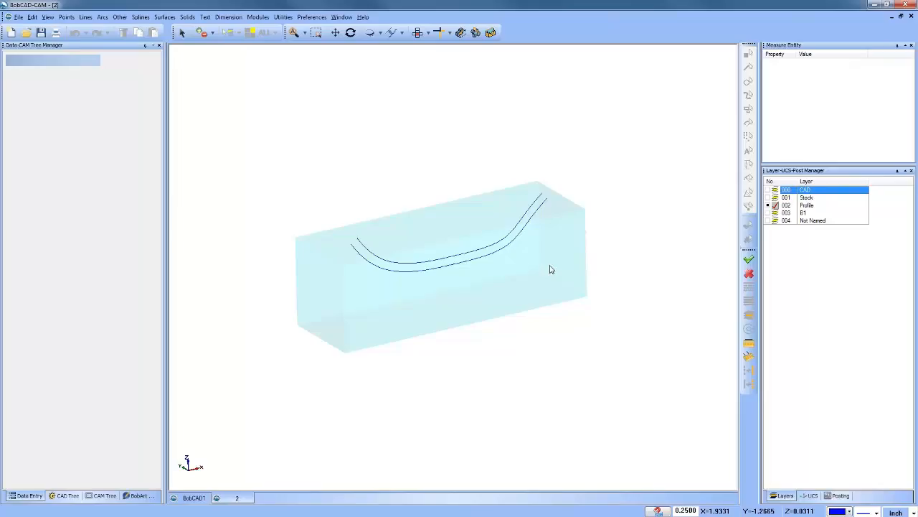
Step: Unlock the 3D Engrave Rough operation in the CAM tree and recompute its toolpath
{"action": "left_click", "coordinate": [103, 496]}
{"action": "left_click", "coordinate": [78, 147]}
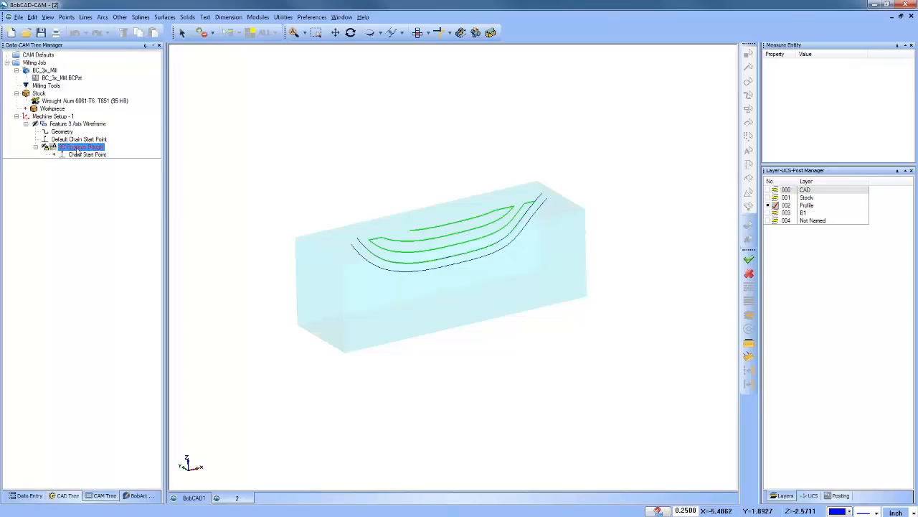
{"action": "right_click", "coordinate": [81, 149]}
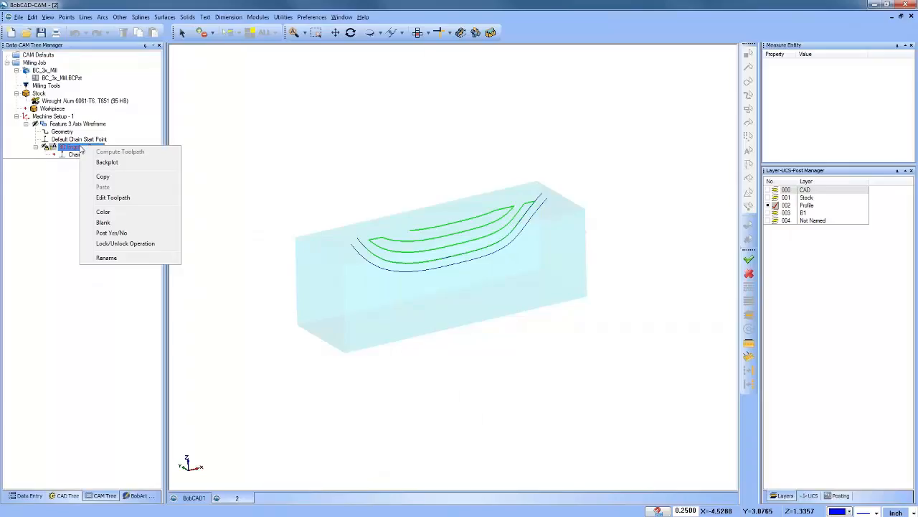
{"action": "left_click", "coordinate": [151, 244]}
{"action": "right_click", "coordinate": [84, 147]}
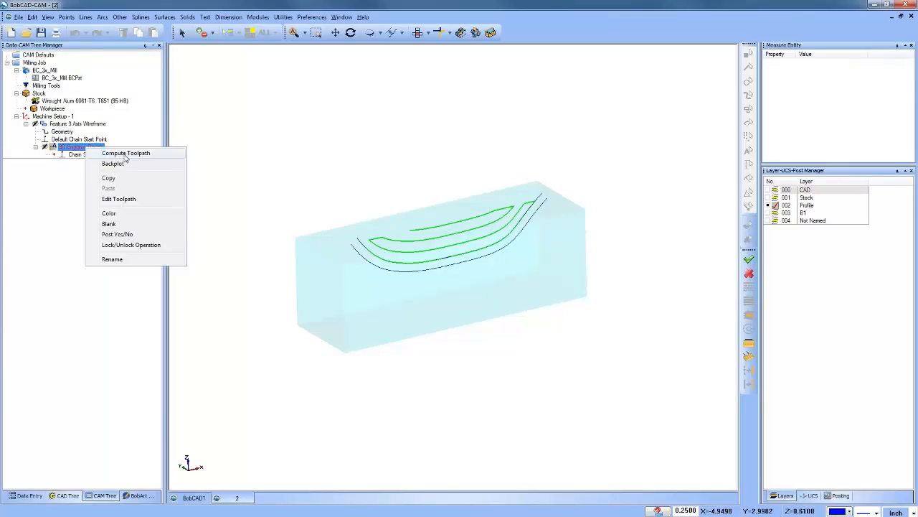
{"action": "left_click", "coordinate": [125, 152]}
Step: Set the front view and show the B1 layer with its rectangular boundary above the stock
{"action": "mouse_move", "coordinate": [514, 294]}
{"action": "middle_mouse_down"}
{"action": "mouse_move", "coordinate": [478, 289]}
{"action": "mouse_move", "coordinate": [502, 292]}
{"action": "middle_mouse_up"}
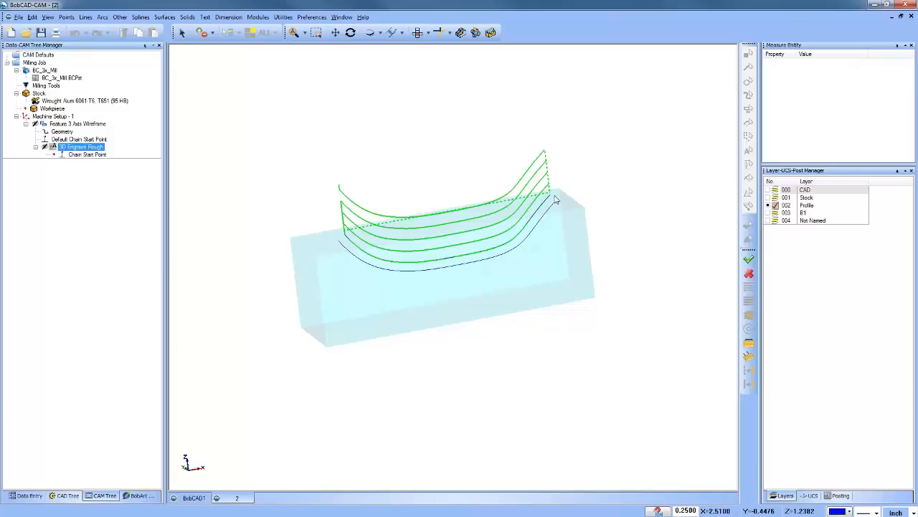
{"action": "middle_click_drag", "start_coordinate": [486, 294], "coordinate": [496, 306]}
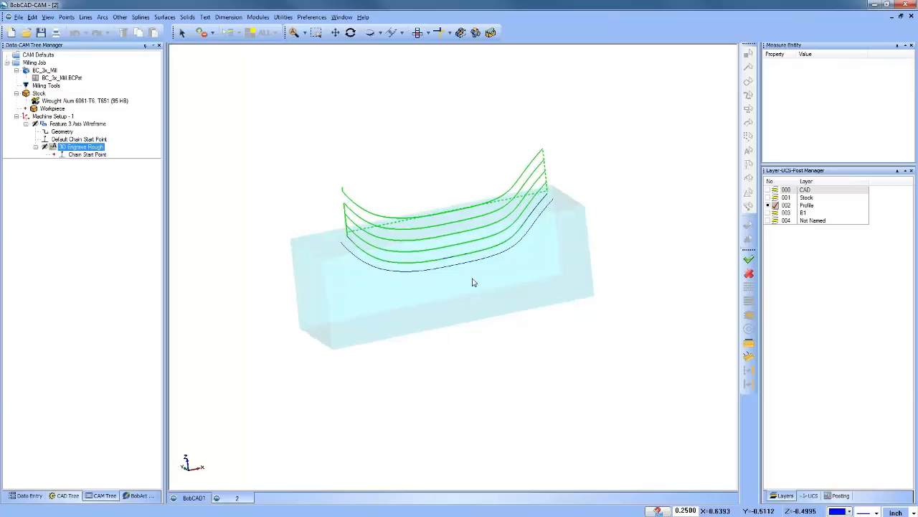
{"action": "left_click", "coordinate": [419, 32]}
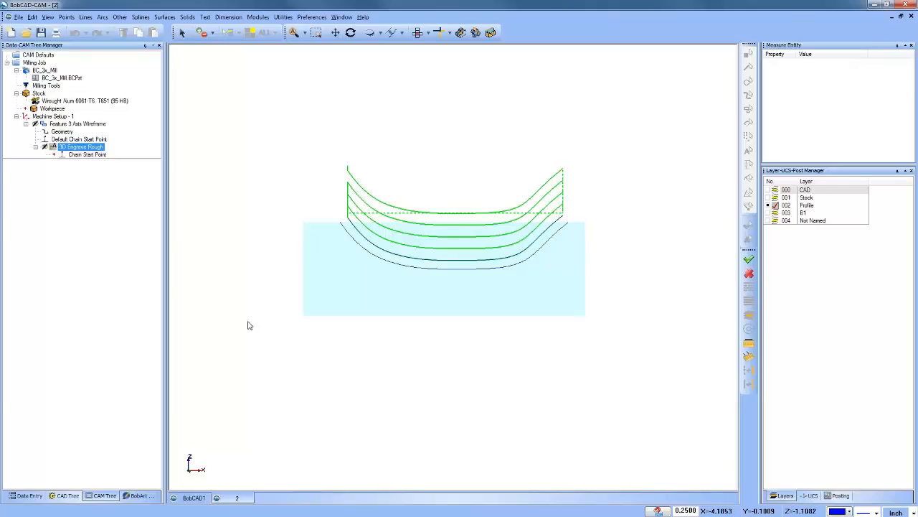
{"action": "left_click", "coordinate": [768, 213]}
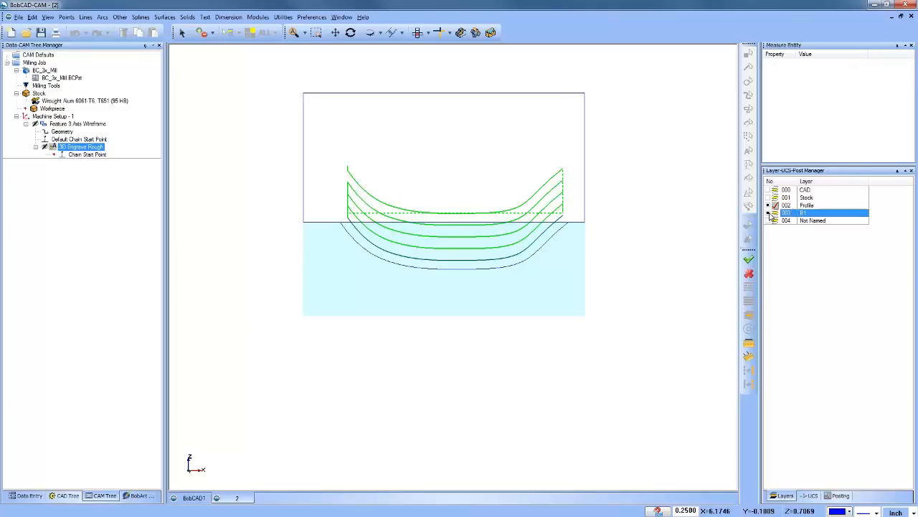
Step: Start editing the 3D Engrave Rough toolpath with the Trim and Relink command and select all of its moves
{"action": "right_click", "coordinate": [74, 148]}
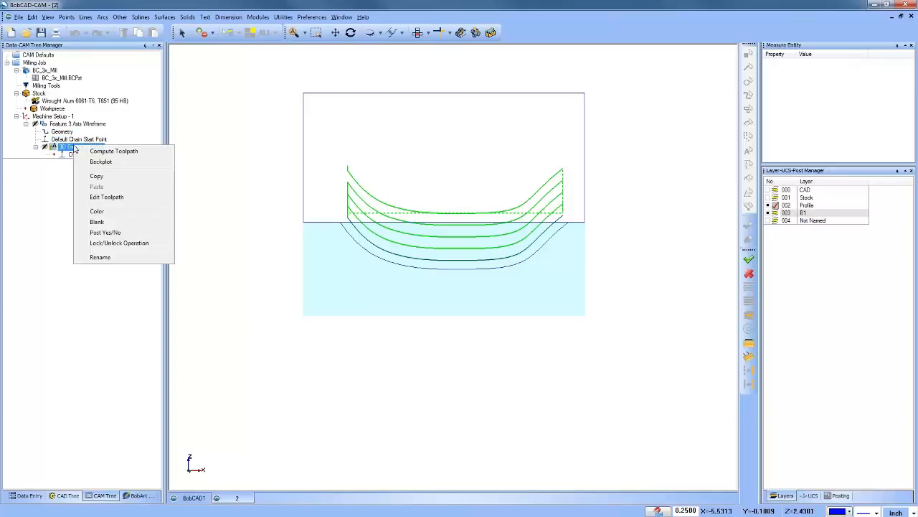
{"action": "left_click", "coordinate": [107, 196]}
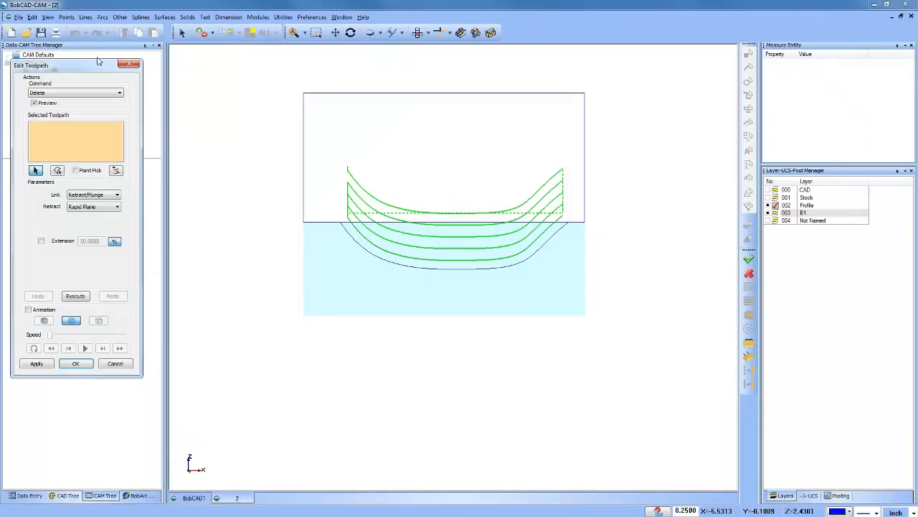
{"action": "left_click", "coordinate": [71, 94]}
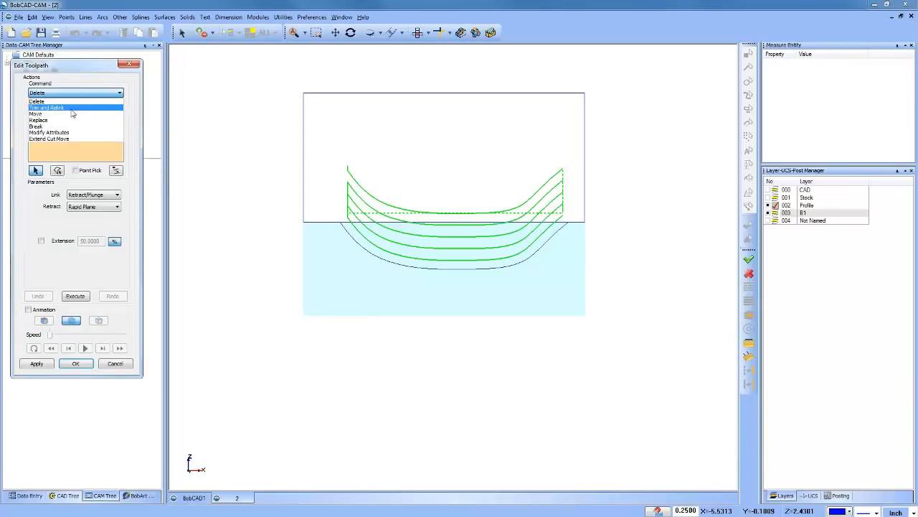
{"action": "left_click", "coordinate": [71, 108]}
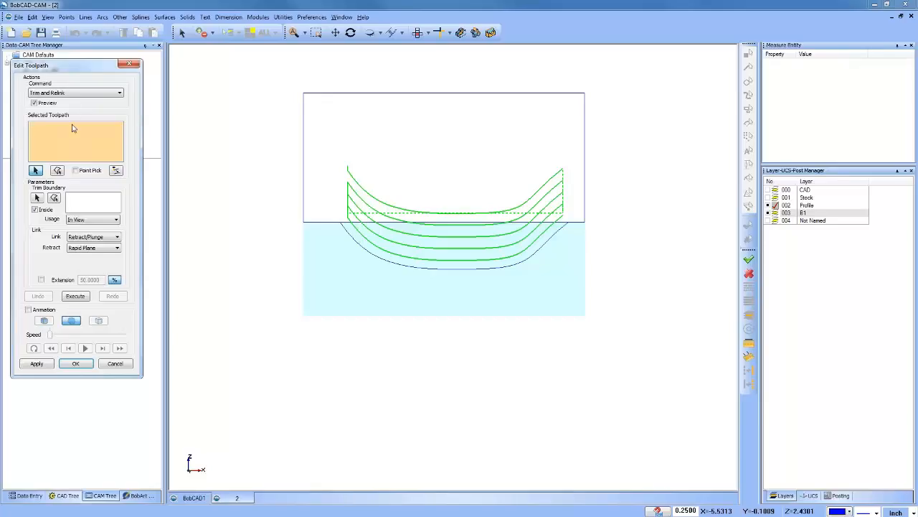
{"action": "left_click_drag", "start_coordinate": [337, 141], "coordinate": [613, 297]}
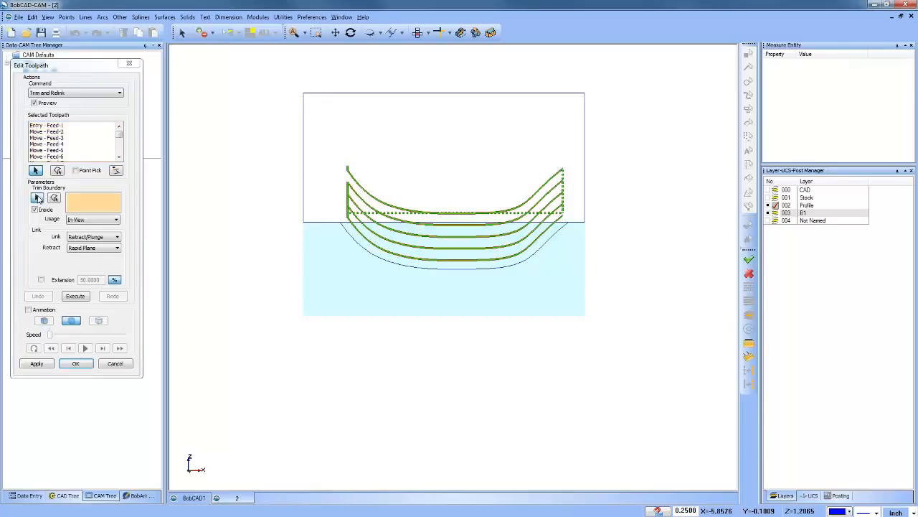
Step: Use the B1 rectangle as the trim boundary and execute the trim to remove the moves above the stock
{"action": "left_click", "coordinate": [40, 197]}
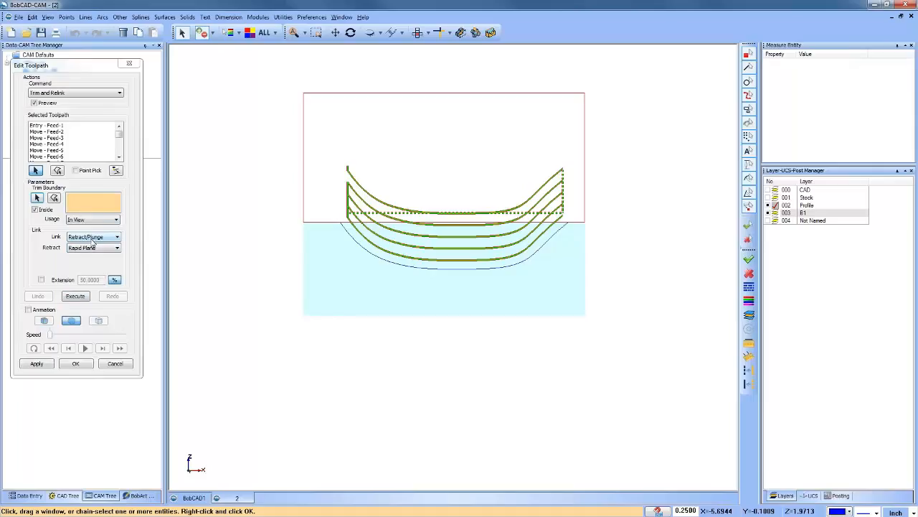
{"action": "right_click", "coordinate": [257, 153]}
{"action": "left_click", "coordinate": [277, 163]}
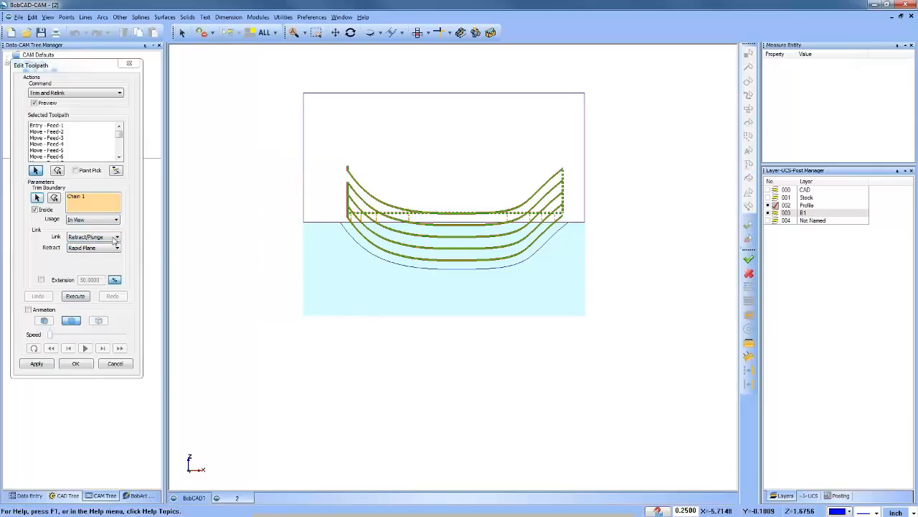
{"action": "left_click", "coordinate": [77, 297]}
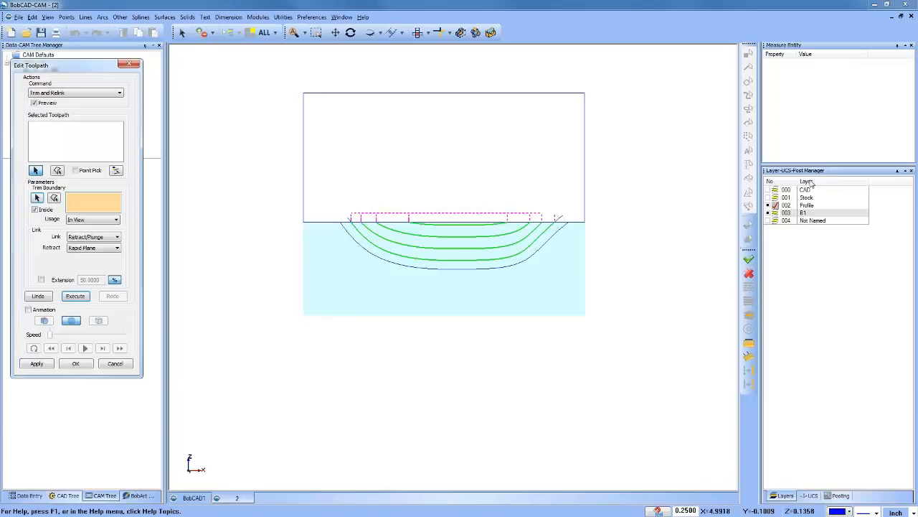
Step: Add a new layer 005 and make it the active layer
{"action": "right_click", "coordinate": [796, 220]}
{"action": "left_click", "coordinate": [825, 229]}
{"action": "left_click", "coordinate": [775, 228]}
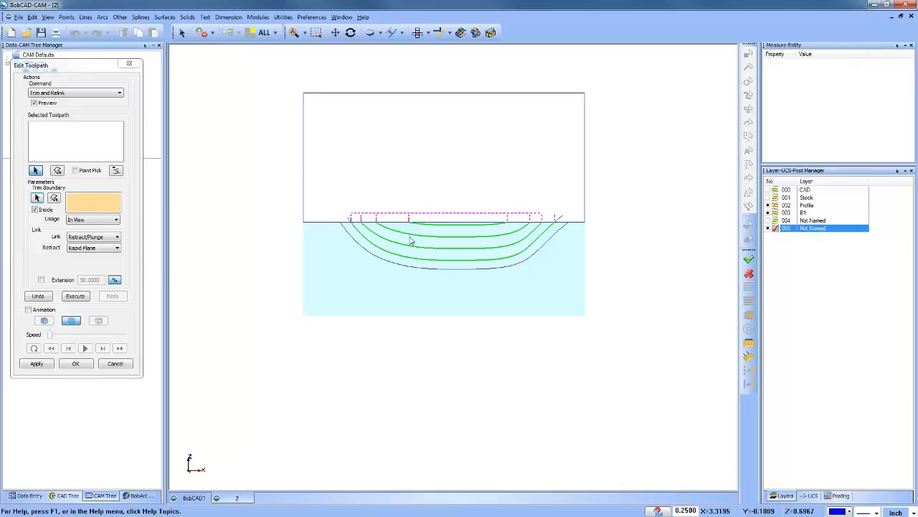
Step: Select all trimmed toolpath moves, extract them as geometry onto layer 005, and accept the toolpath edit
{"action": "left_click", "coordinate": [88, 161]}
{"action": "left_click_drag", "start_coordinate": [341, 190], "coordinate": [573, 316]}
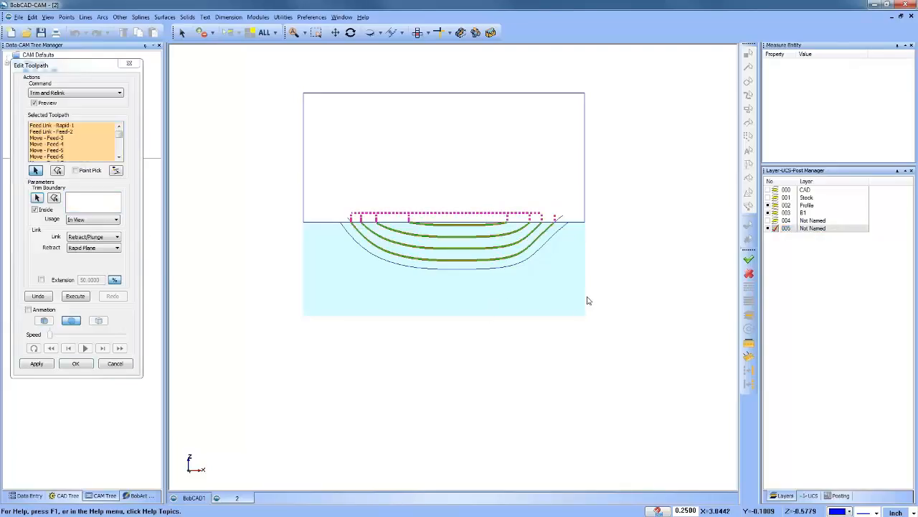
{"action": "left_click", "coordinate": [117, 171]}
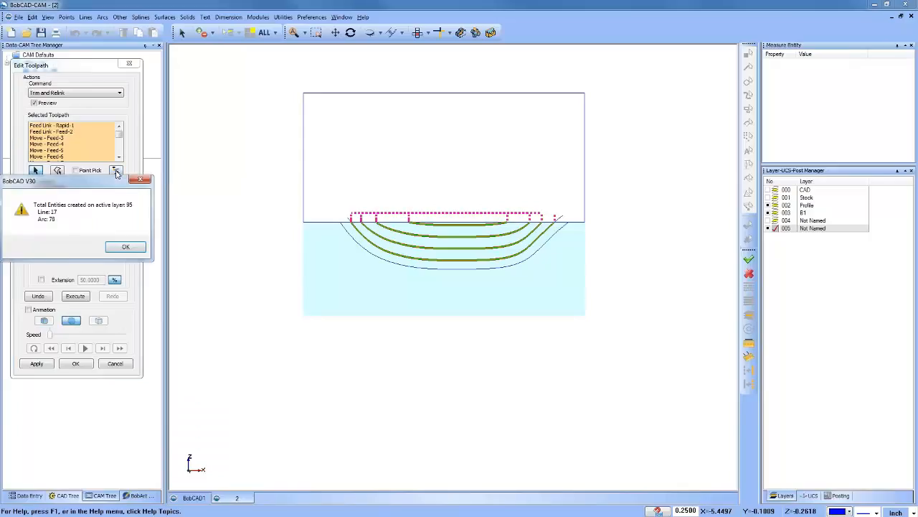
{"action": "left_click", "coordinate": [126, 247]}
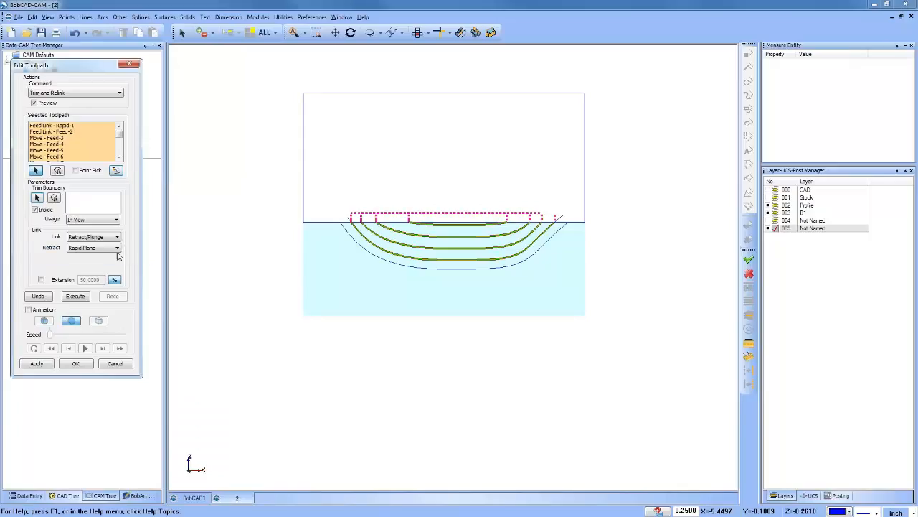
{"action": "left_click", "coordinate": [76, 363]}
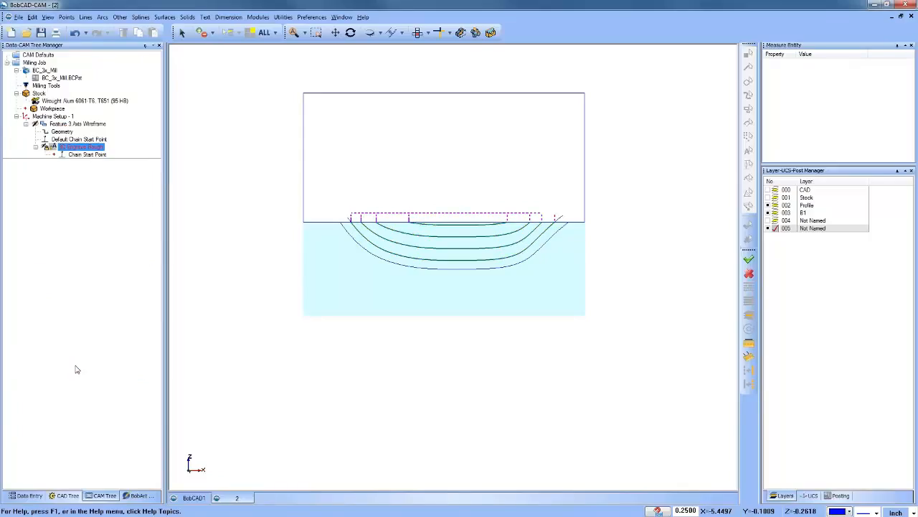
Step: Hide the B1 and Profile layers, and select Feature 3 Axis Wireframe under Machine Setup - 1
{"action": "left_click", "coordinate": [769, 212]}
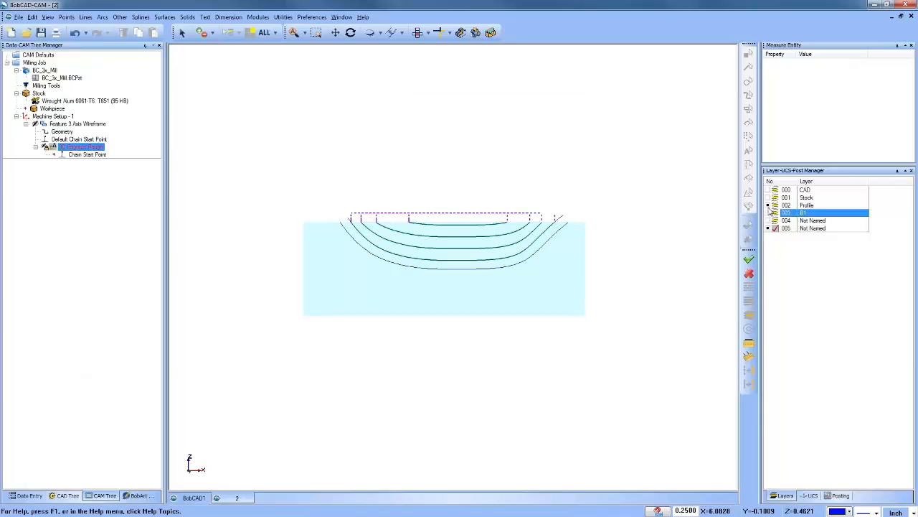
{"action": "left_click", "coordinate": [769, 206]}
{"action": "scroll", "coordinate": [465, 229], "scroll_direction": "up", "scroll_amount": 3}
{"action": "left_click", "coordinate": [64, 126]}
{"action": "left_click", "coordinate": [56, 119]}
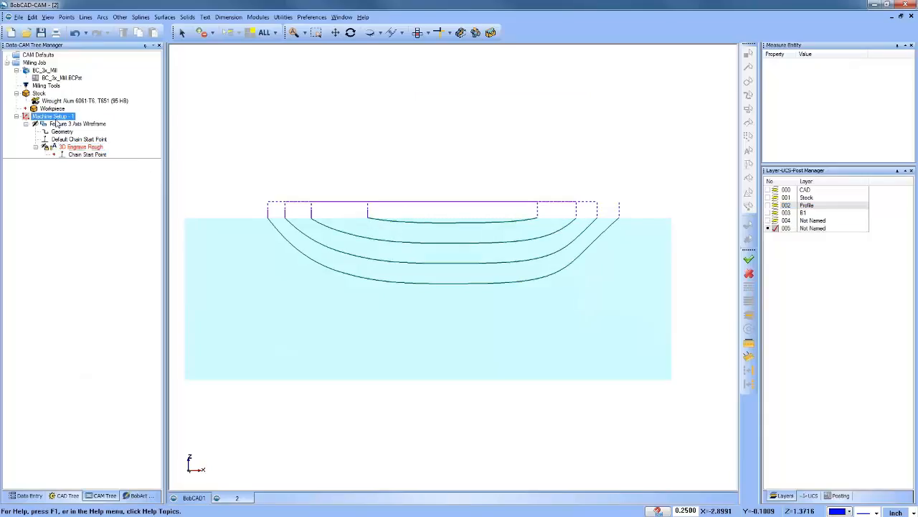
{"action": "left_click", "coordinate": [56, 124]}
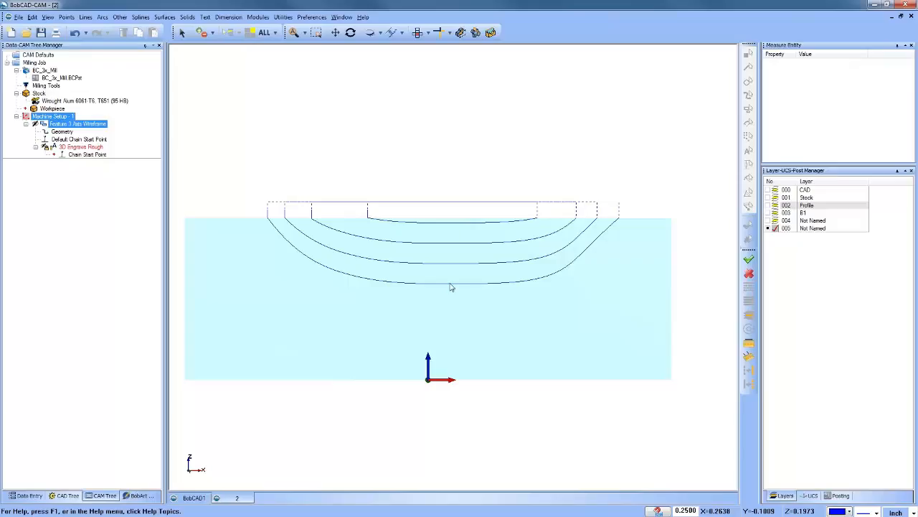
Step: Delete the extracted retract and link lines above the top of the stock
{"action": "left_click", "coordinate": [182, 32]}
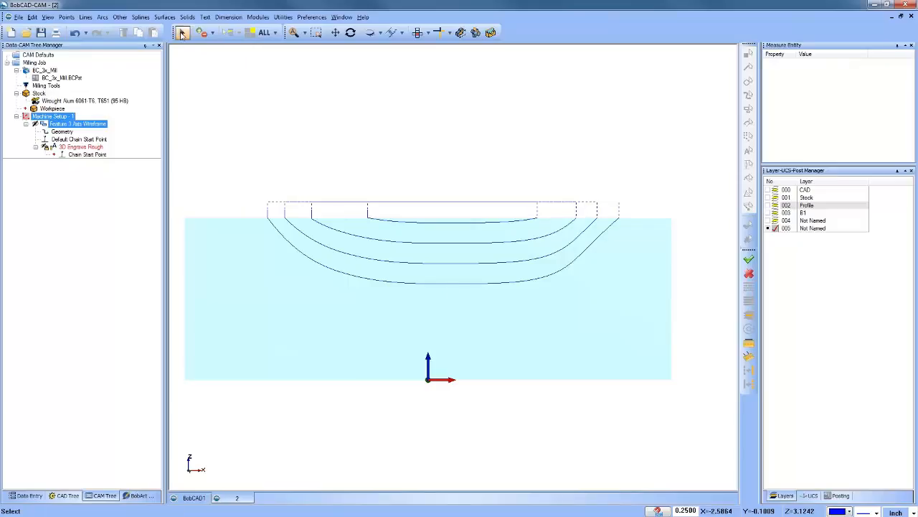
{"action": "left_click_drag", "start_coordinate": [218, 150], "coordinate": [643, 219]}
{"action": "key", "text": "Delete"}
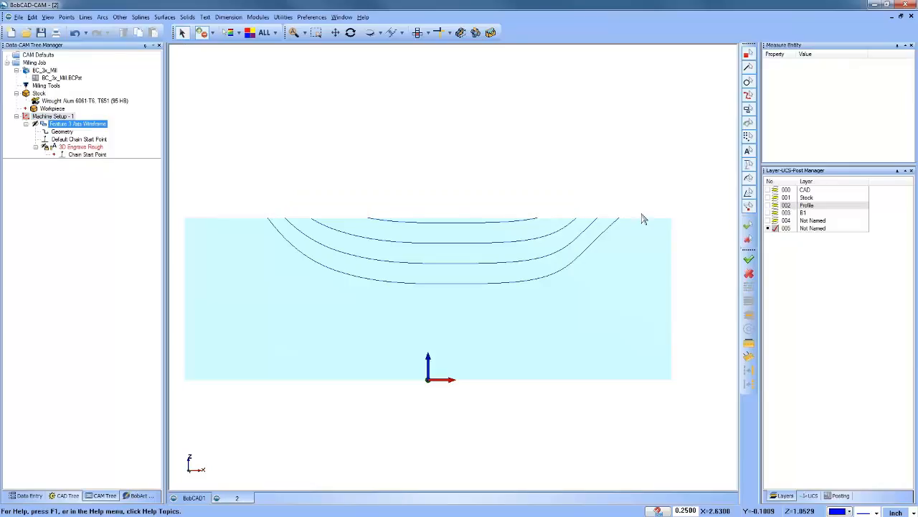
Step: Connect the ends of the four extracted curves with three Line Join lines on alternating sides to form a zigzag path
{"action": "left_click", "coordinate": [86, 16]}
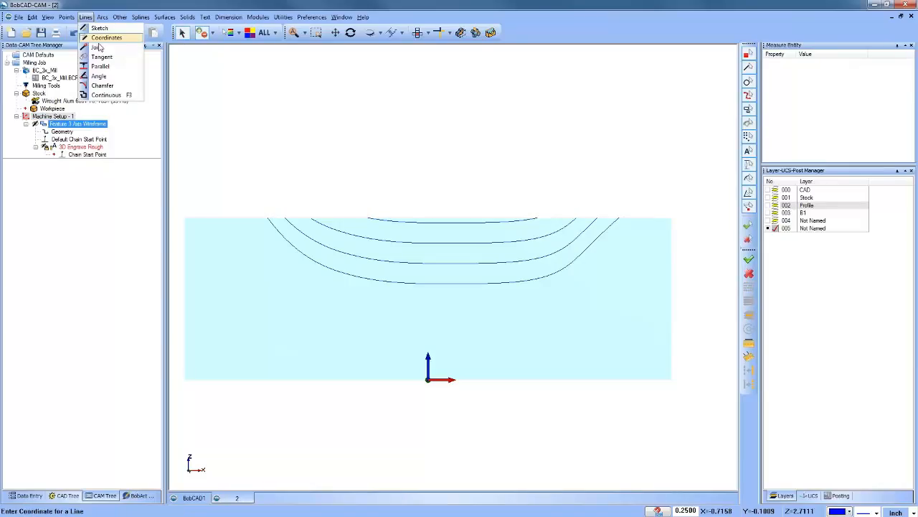
{"action": "left_click", "coordinate": [109, 57]}
{"action": "left_click", "coordinate": [368, 218]}
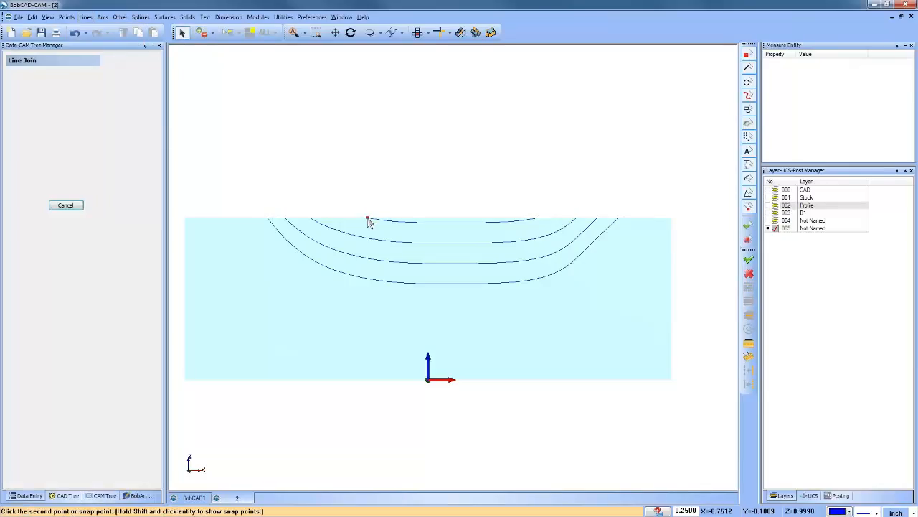
{"action": "left_click", "coordinate": [313, 218]}
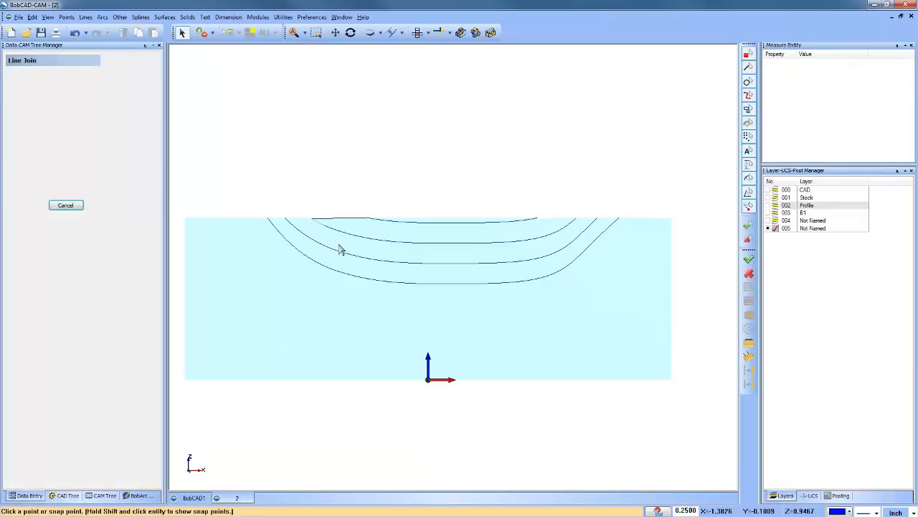
{"action": "left_click", "coordinate": [576, 218]}
{"action": "left_click", "coordinate": [597, 218]}
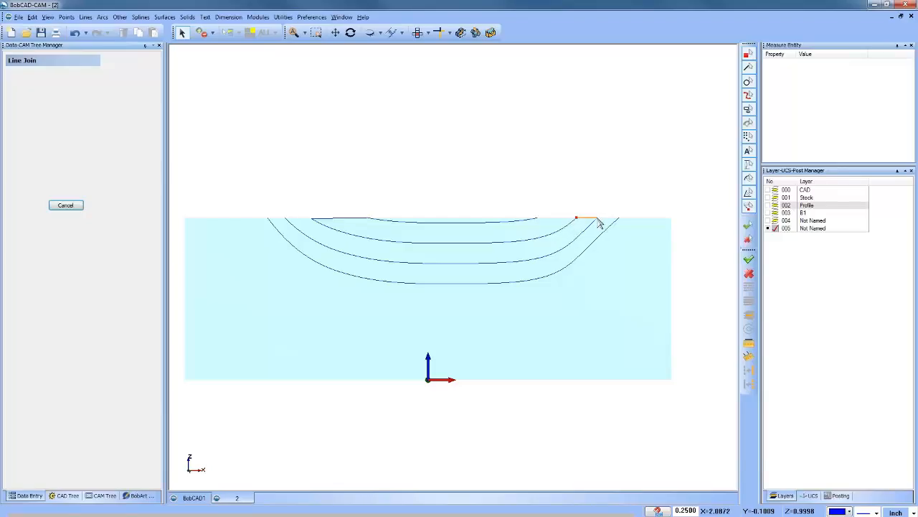
{"action": "left_click", "coordinate": [285, 218]}
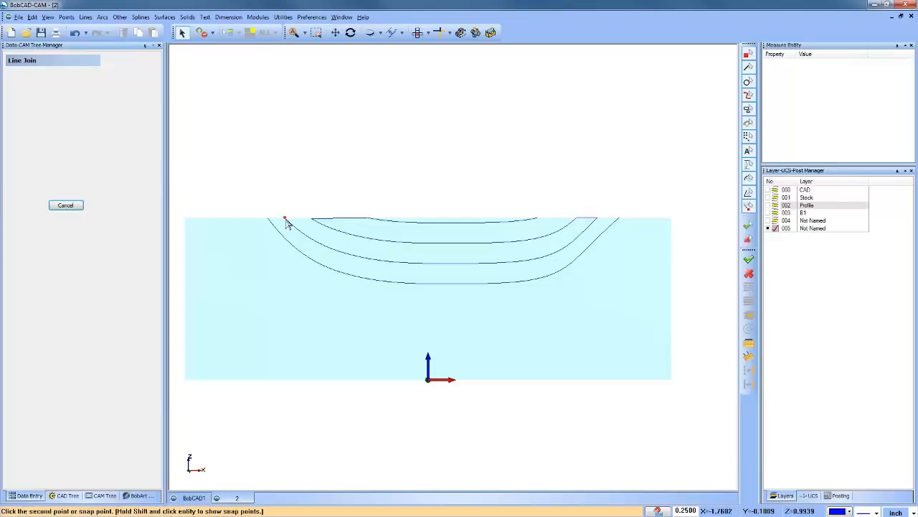
{"action": "left_click", "coordinate": [268, 218]}
{"action": "right_click", "coordinate": [283, 179]}
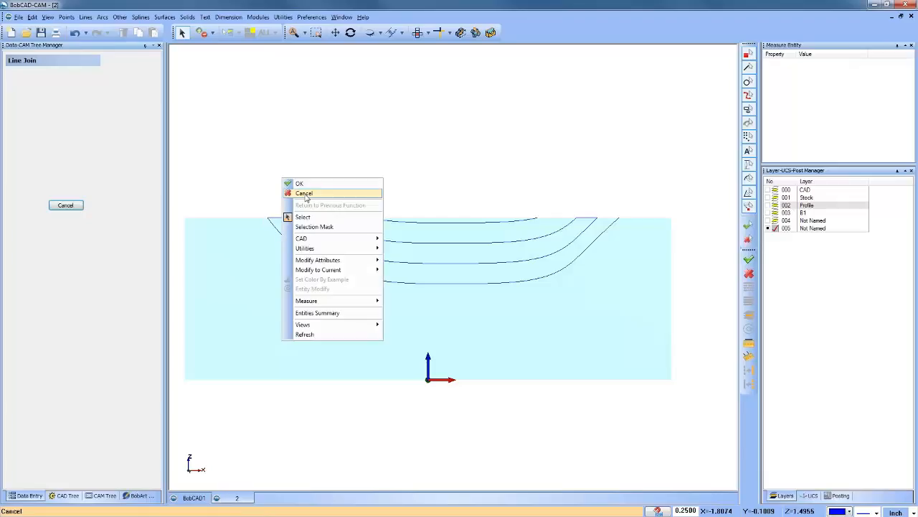
{"action": "left_click", "coordinate": [294, 191]}
Step: Chain-select the joined curves to check that they form one continuous path, and clear the selection
{"action": "left_click", "coordinate": [618, 221]}
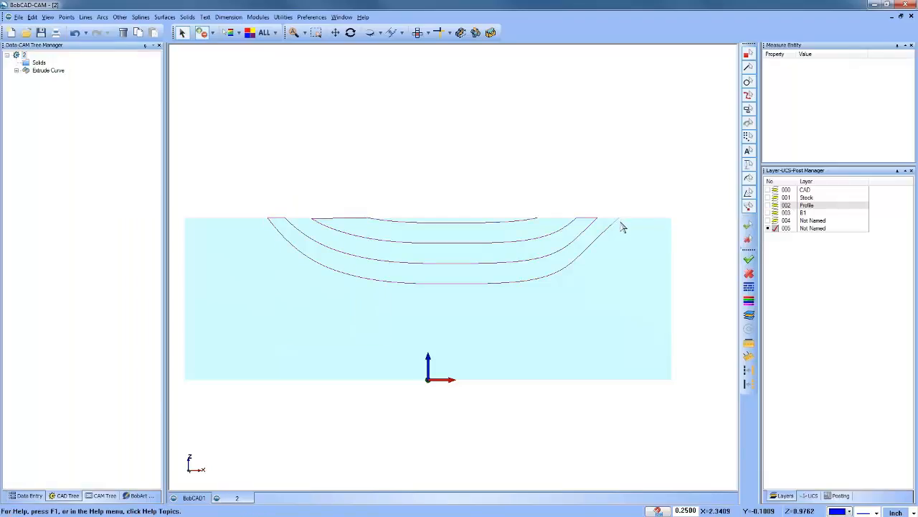
{"action": "right_click", "coordinate": [548, 152]}
{"action": "left_click", "coordinate": [565, 176]}
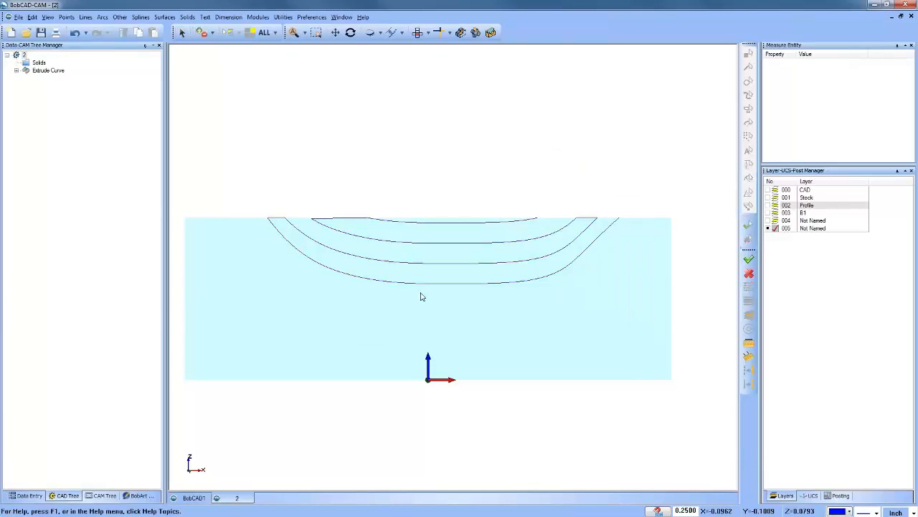
Step: Open the 3D Engrave Rough toolpath for editing and set up the Replace command with the entire toolpath selected
{"action": "left_click", "coordinate": [101, 495]}
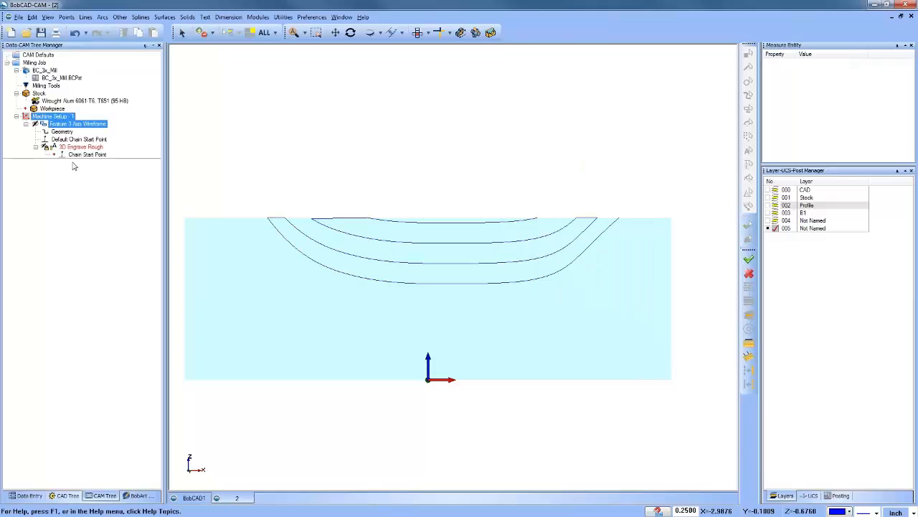
{"action": "right_click", "coordinate": [64, 126]}
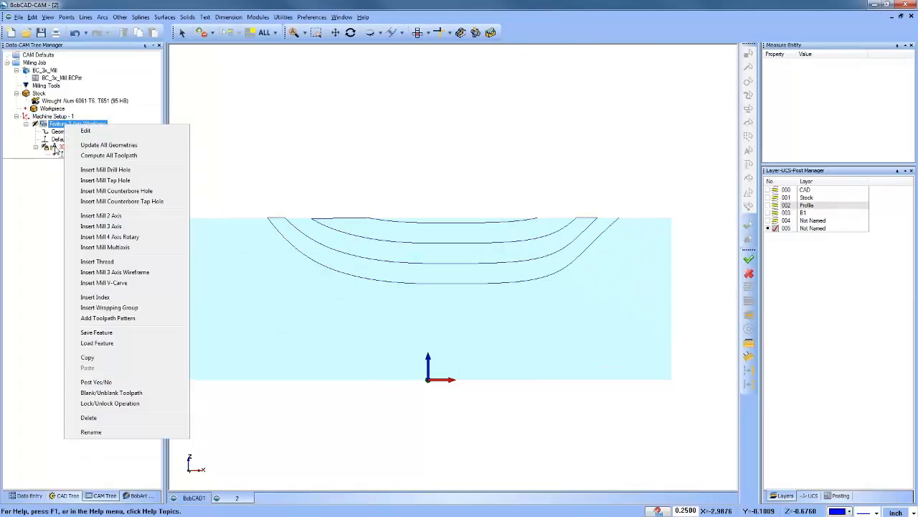
{"action": "right_click", "coordinate": [56, 147]}
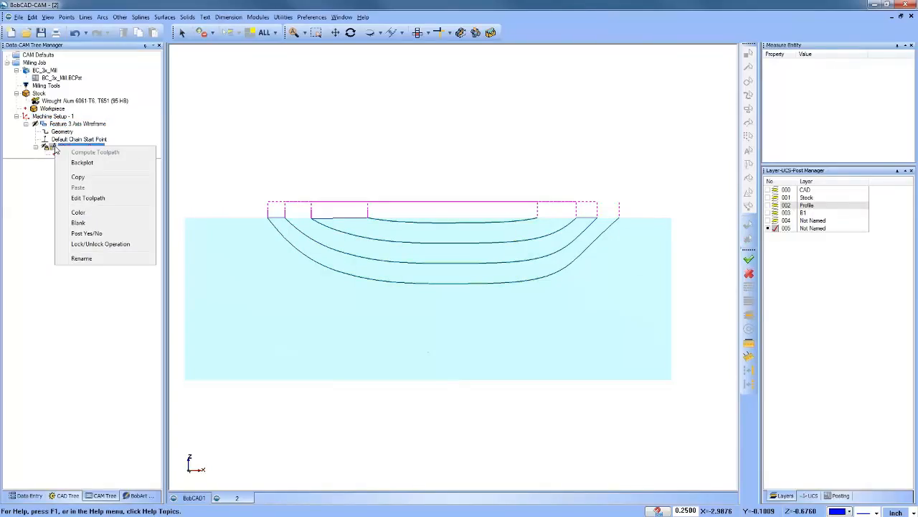
{"action": "left_click", "coordinate": [106, 200]}
{"action": "left_click", "coordinate": [59, 94]}
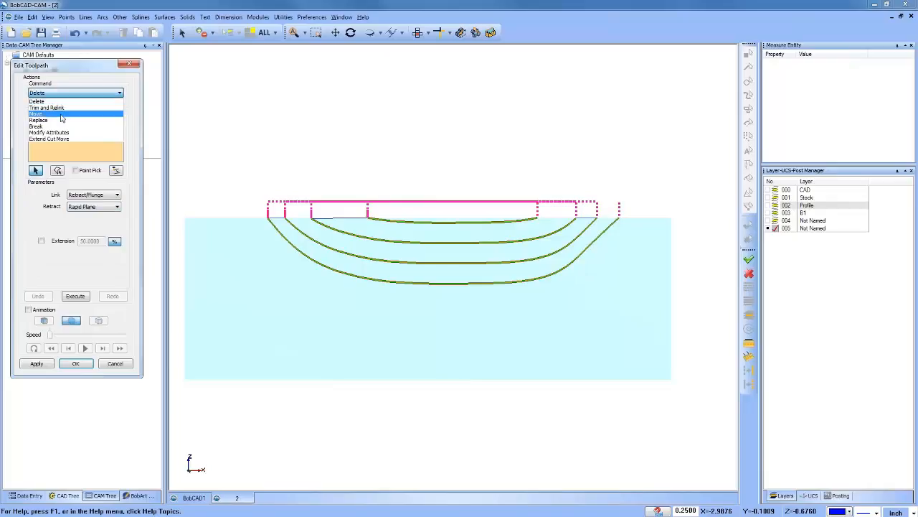
{"action": "left_click", "coordinate": [62, 120]}
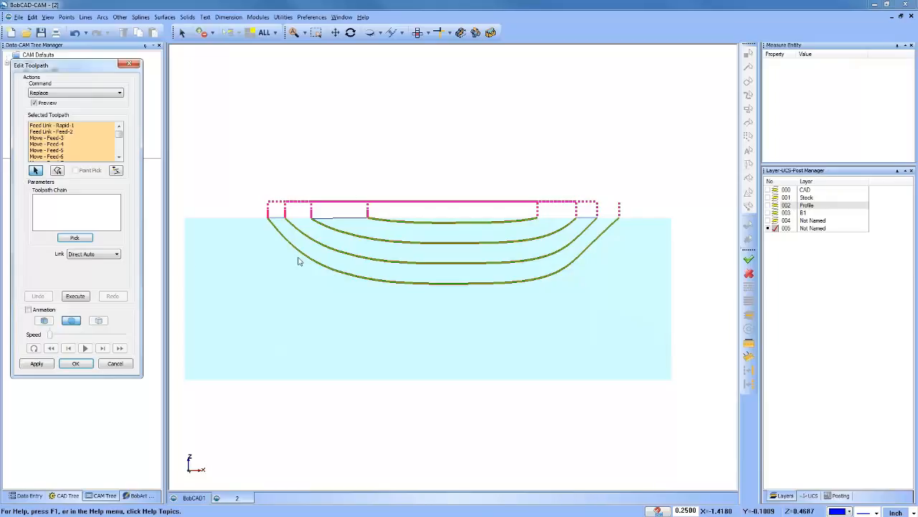
Step: Pick the joined zigzag curves as the replacement toolpath chain
{"action": "left_click", "coordinate": [76, 238]}
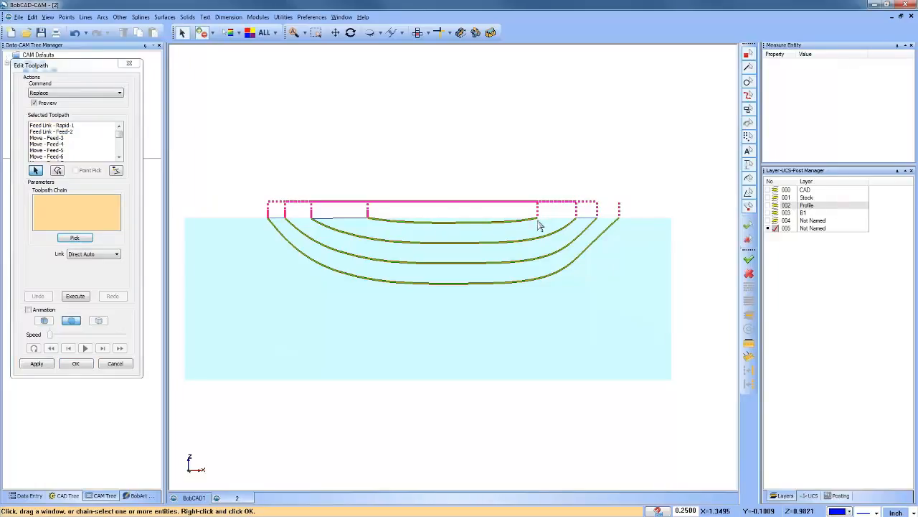
{"action": "scroll", "coordinate": [539, 224], "scroll_direction": "up", "scroll_amount": 2}
{"action": "scroll", "coordinate": [539, 226], "scroll_direction": "up", "scroll_amount": 3}
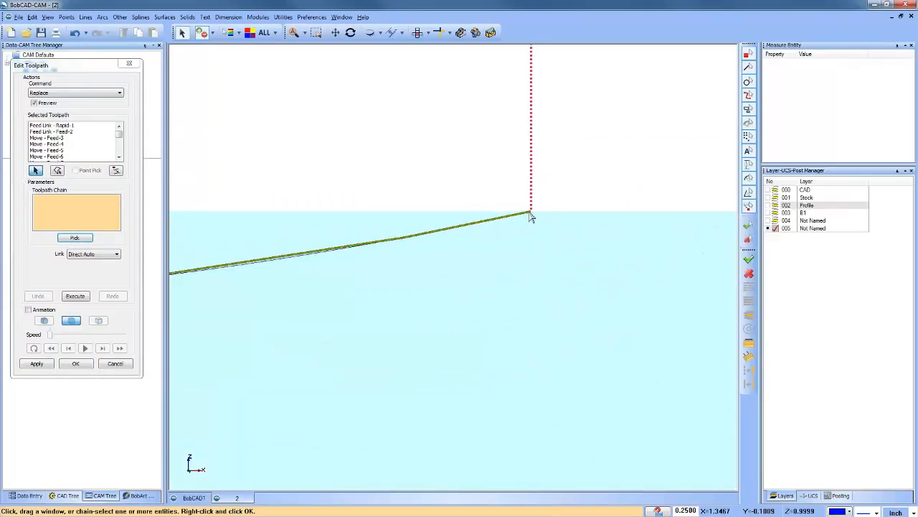
{"action": "scroll", "coordinate": [531, 217], "scroll_direction": "down", "scroll_amount": 5}
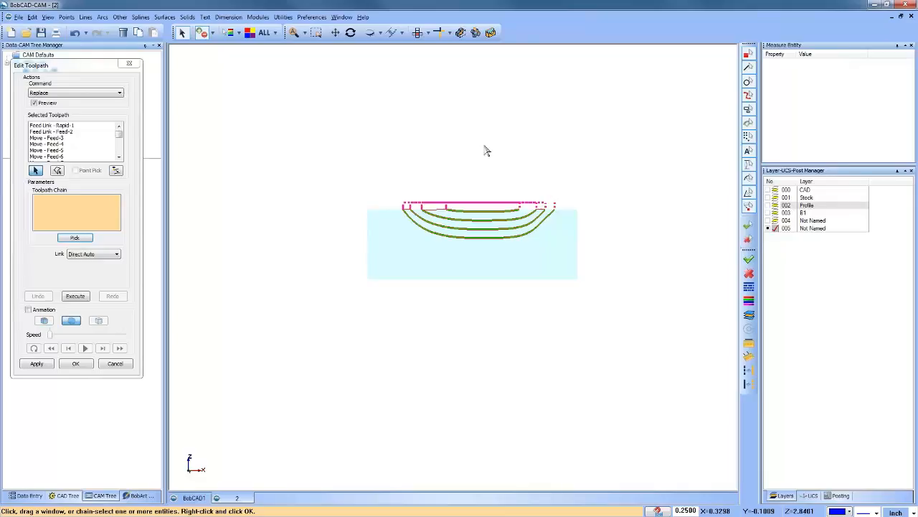
{"action": "right_click", "coordinate": [476, 147]}
{"action": "left_click", "coordinate": [501, 150]}
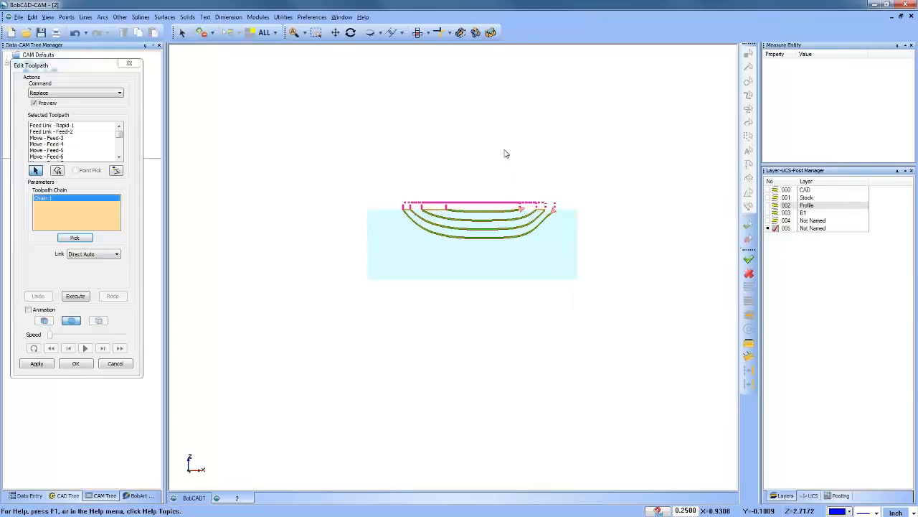
Step: Reverse the replacement chain's direction and execute the replacement of the 3D Engrave Rough toolpath
{"action": "scroll", "coordinate": [530, 230], "scroll_direction": "up", "scroll_amount": 2}
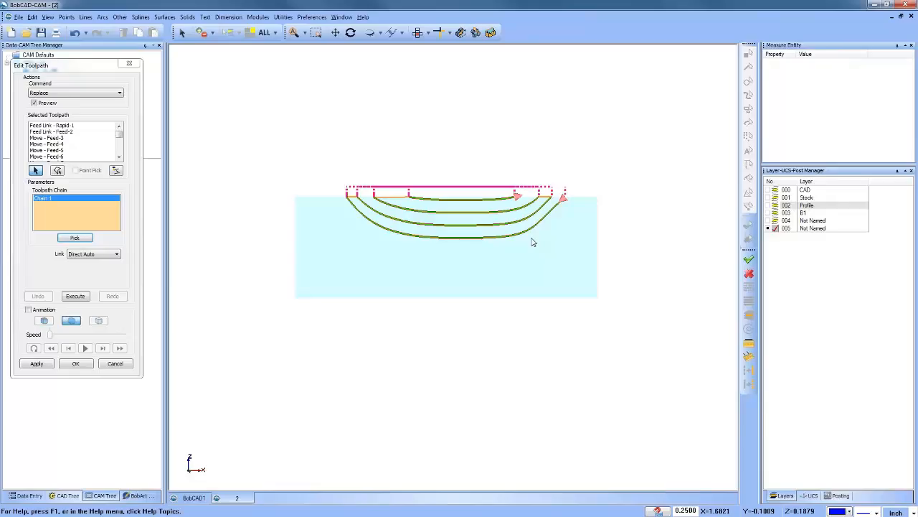
{"action": "right_click", "coordinate": [76, 210]}
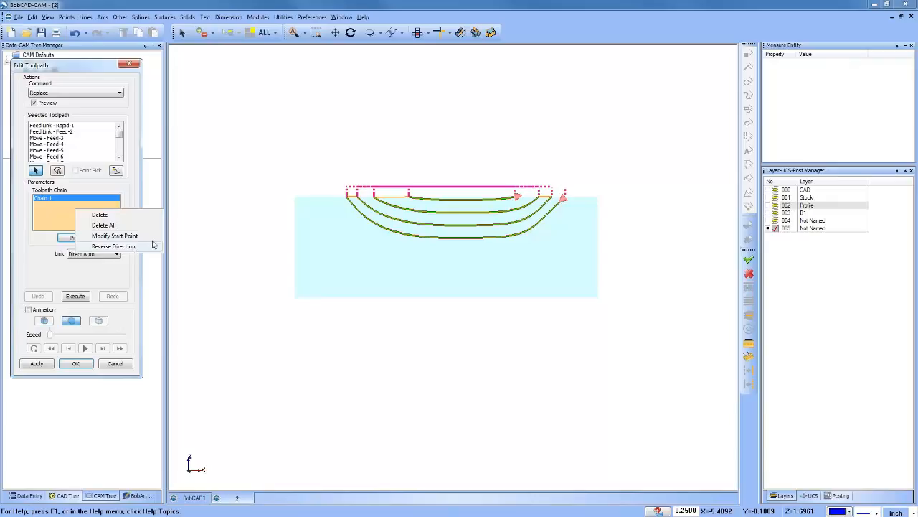
{"action": "left_click", "coordinate": [115, 247]}
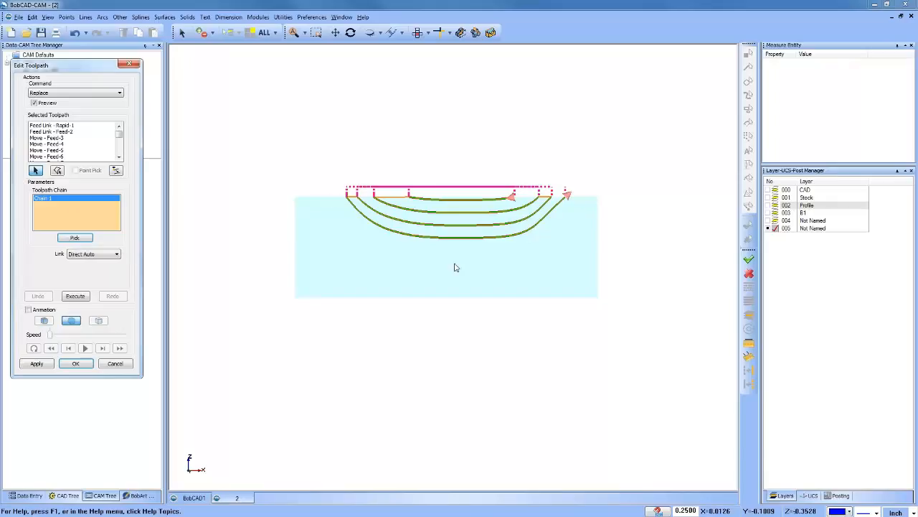
{"action": "left_click", "coordinate": [74, 297]}
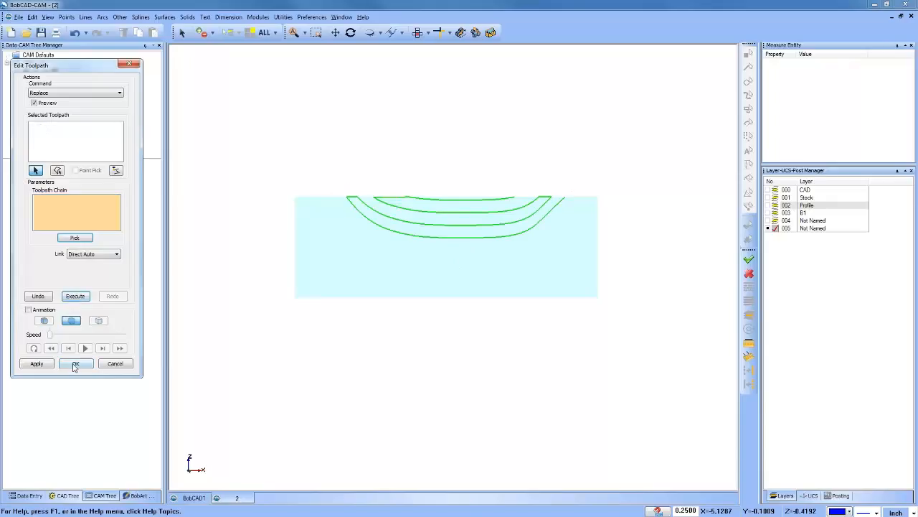
{"action": "left_click", "coordinate": [75, 364]}
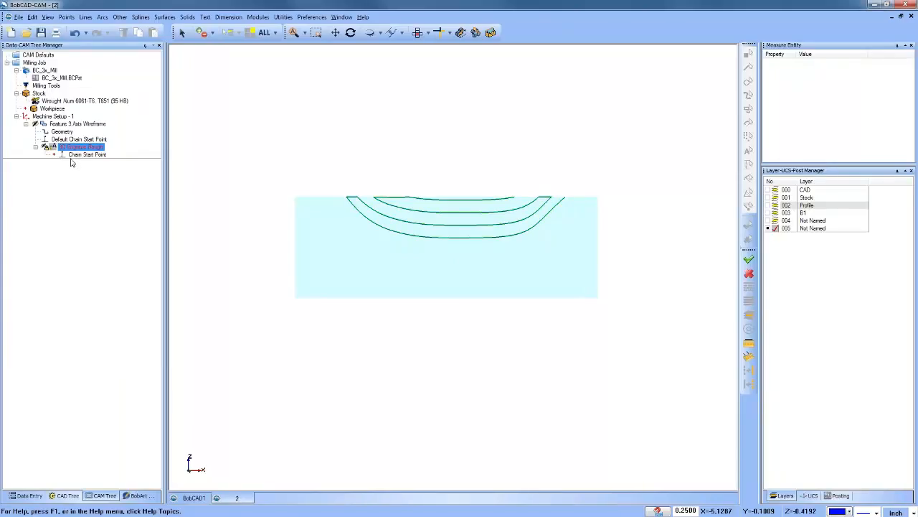
Step: Backplot the 3D Engrave Rough operation move by move through the whole zigzag path, and close the backplot
{"action": "right_click", "coordinate": [73, 147]}
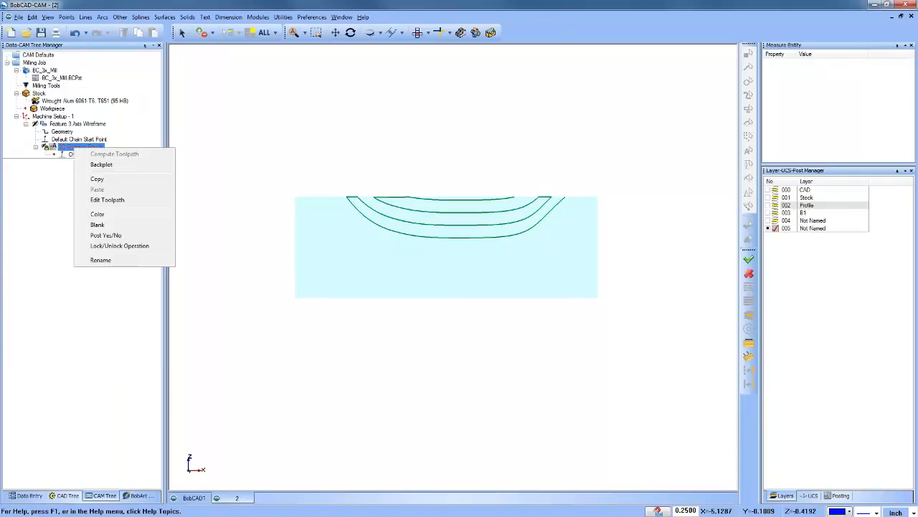
{"action": "left_click", "coordinate": [122, 167]}
{"action": "left_click", "coordinate": [109, 87]}
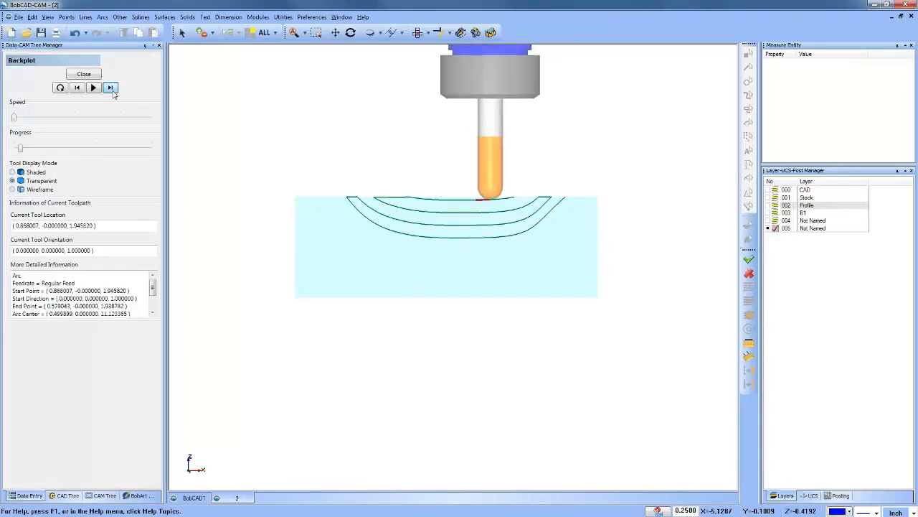
{"action": "left_click", "coordinate": [113, 91]}
{"action": "left_click", "coordinate": [113, 91]}
{"action": "left_click", "coordinate": [113, 91]}
{"action": "left_click", "coordinate": [112, 92]}
{"action": "left_click", "coordinate": [112, 91]}
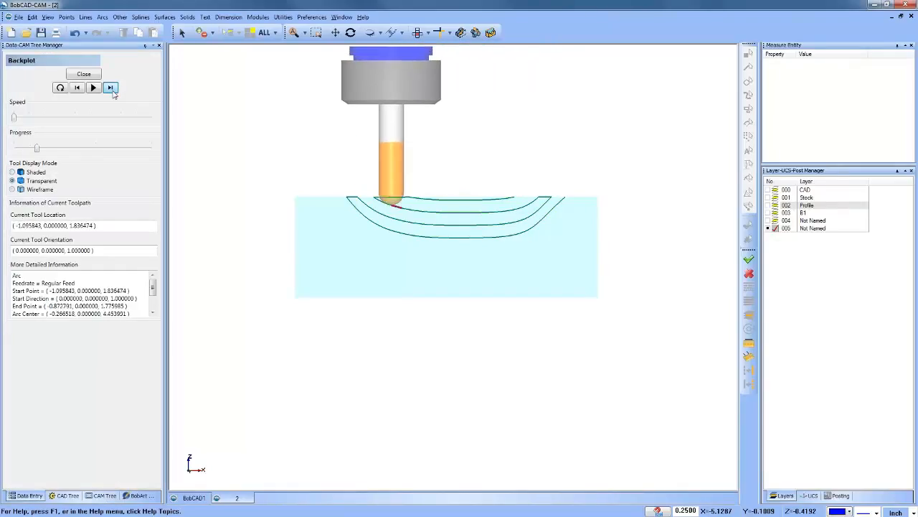
{"action": "left_click", "coordinate": [113, 92]}
{"action": "left_click", "coordinate": [112, 91]}
{"action": "left_click", "coordinate": [113, 91]}
{"action": "left_click", "coordinate": [112, 91]}
{"action": "left_click", "coordinate": [113, 91]}
{"action": "left_click", "coordinate": [113, 92]}
{"action": "left_click", "coordinate": [113, 91]}
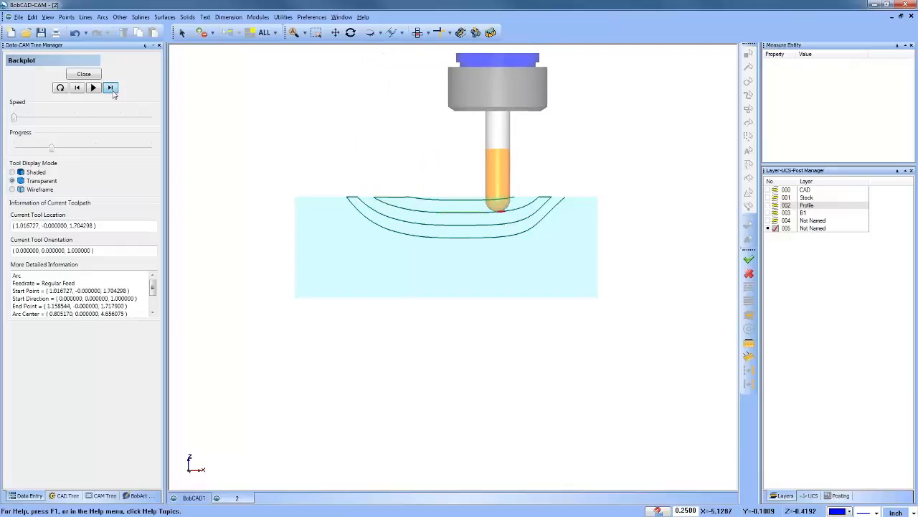
{"action": "left_click", "coordinate": [112, 91]}
{"action": "left_click", "coordinate": [113, 91]}
{"action": "left_click", "coordinate": [113, 91]}
{"action": "left_click", "coordinate": [113, 91]}
{"action": "left_click", "coordinate": [112, 91]}
{"action": "left_click", "coordinate": [113, 91]}
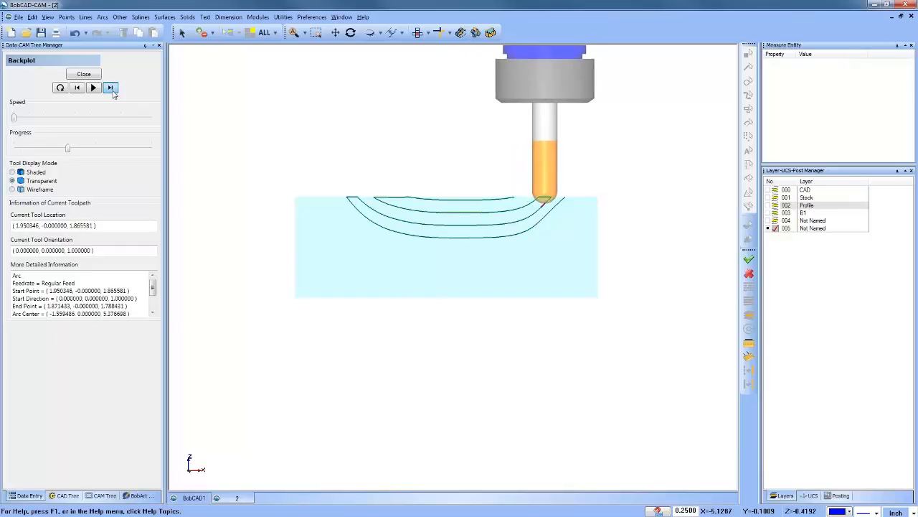
{"action": "left_click", "coordinate": [113, 91]}
{"action": "left_click", "coordinate": [113, 91]}
{"action": "left_click", "coordinate": [113, 91]}
{"action": "left_click", "coordinate": [113, 91]}
{"action": "left_click", "coordinate": [113, 91]}
{"action": "left_click", "coordinate": [113, 91]}
{"action": "left_click", "coordinate": [113, 92]}
{"action": "left_click", "coordinate": [113, 91]}
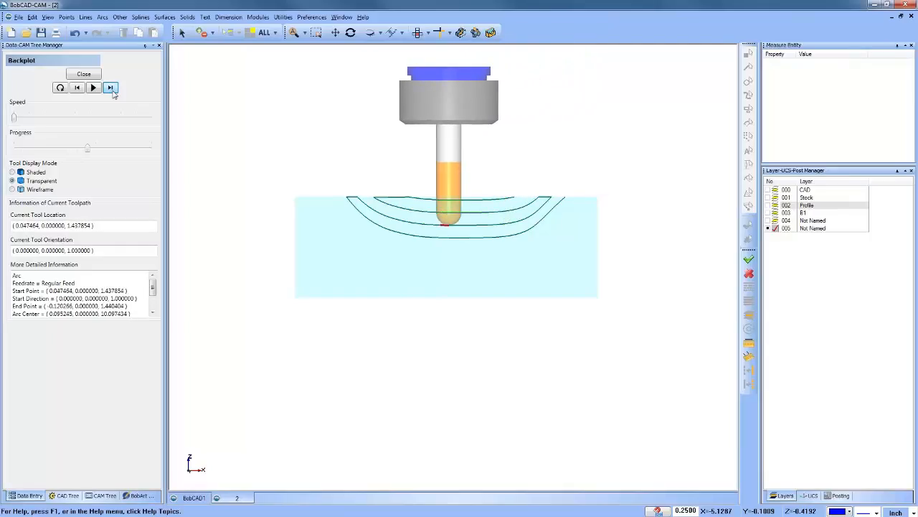
{"action": "left_click", "coordinate": [112, 91]}
{"action": "left_click", "coordinate": [113, 91]}
{"action": "left_click", "coordinate": [113, 91]}
{"action": "left_click", "coordinate": [113, 91]}
{"action": "left_click", "coordinate": [113, 91]}
{"action": "left_click", "coordinate": [112, 91]}
{"action": "left_click", "coordinate": [112, 91]}
{"action": "left_click", "coordinate": [113, 91]}
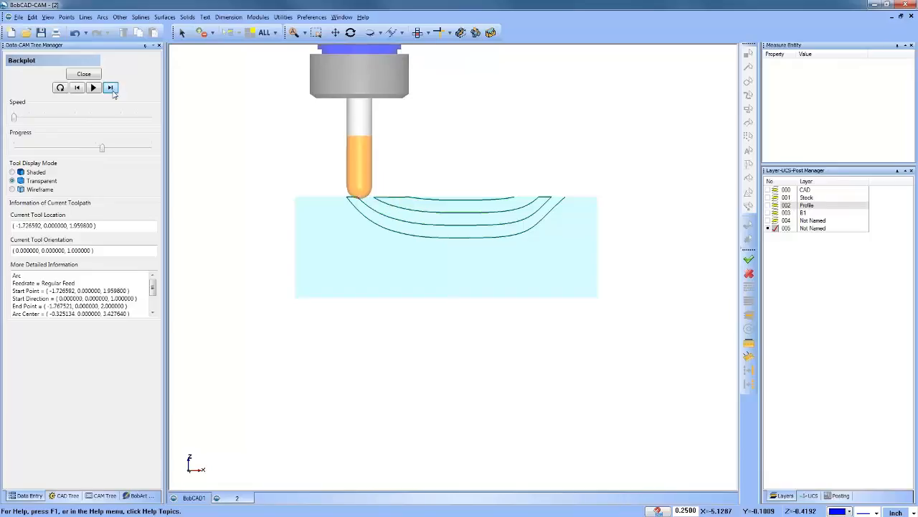
{"action": "left_click", "coordinate": [113, 91]}
{"action": "left_click", "coordinate": [112, 91]}
{"action": "left_click", "coordinate": [113, 91]}
{"action": "left_click", "coordinate": [112, 91]}
{"action": "left_click", "coordinate": [112, 91]}
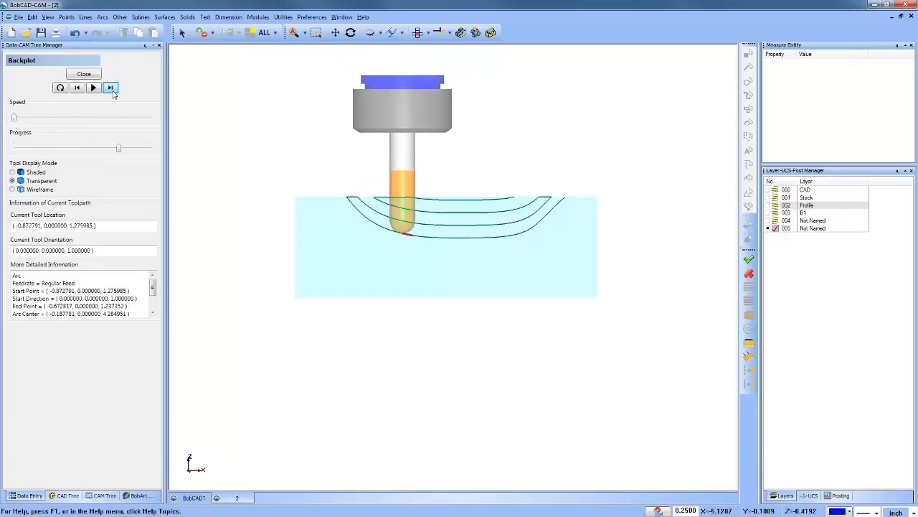
{"action": "left_click", "coordinate": [112, 91]}
{"action": "left_click", "coordinate": [111, 88]}
{"action": "left_click", "coordinate": [111, 87]}
{"action": "left_click", "coordinate": [110, 87]}
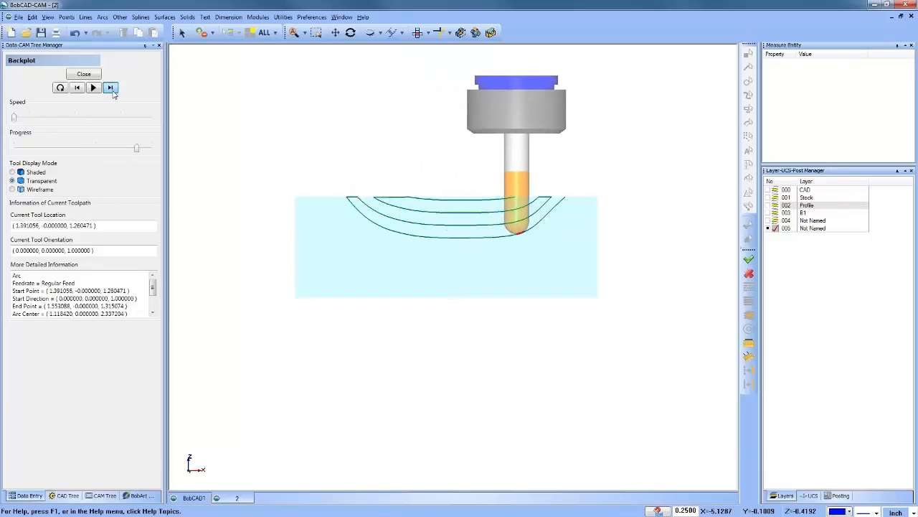
{"action": "left_click", "coordinate": [111, 87]}
{"action": "left_click", "coordinate": [113, 91]}
{"action": "left_click", "coordinate": [113, 91]}
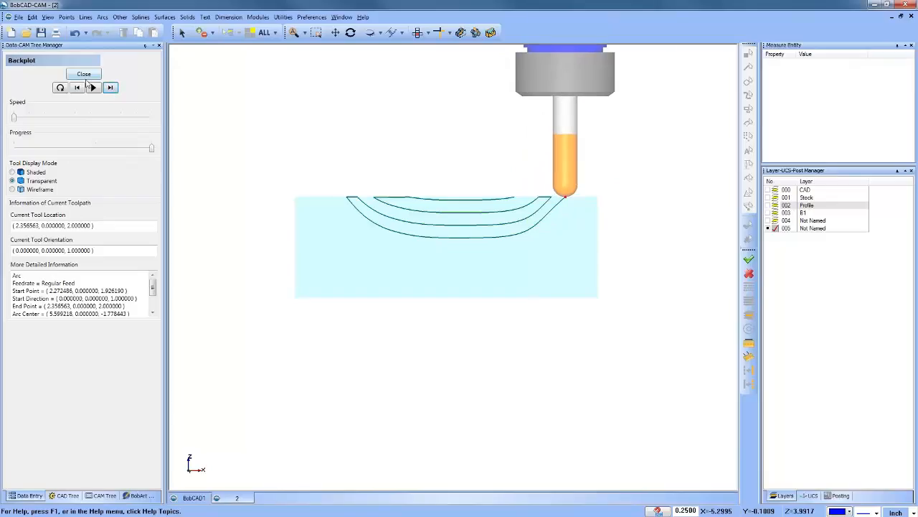
{"action": "left_click", "coordinate": [83, 76]}
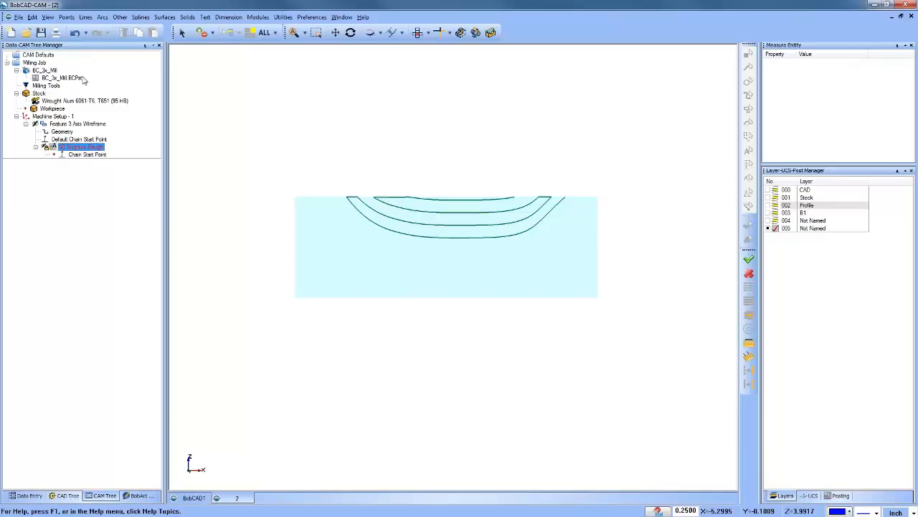
{"action": "right_click", "coordinate": [68, 124]}
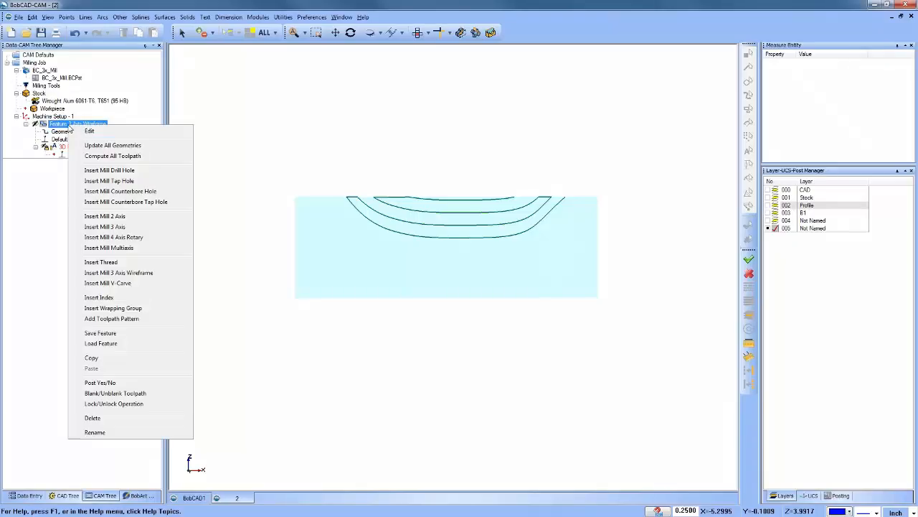
{"action": "left_click", "coordinate": [111, 133]}
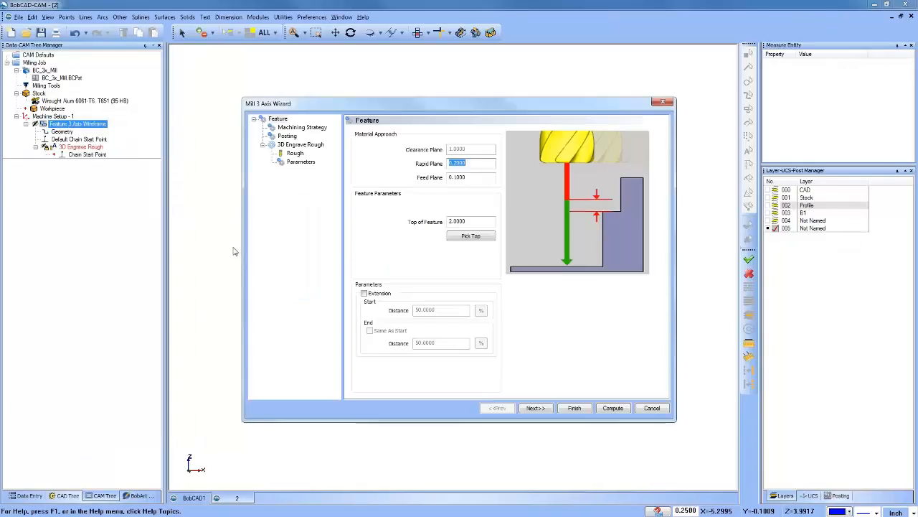
{"action": "left_click", "coordinate": [652, 406]}
Step: Review the chain options of the Replace command in the 3D Engrave Rough toolpath editor, and cancel the edit
{"action": "right_click", "coordinate": [90, 152]}
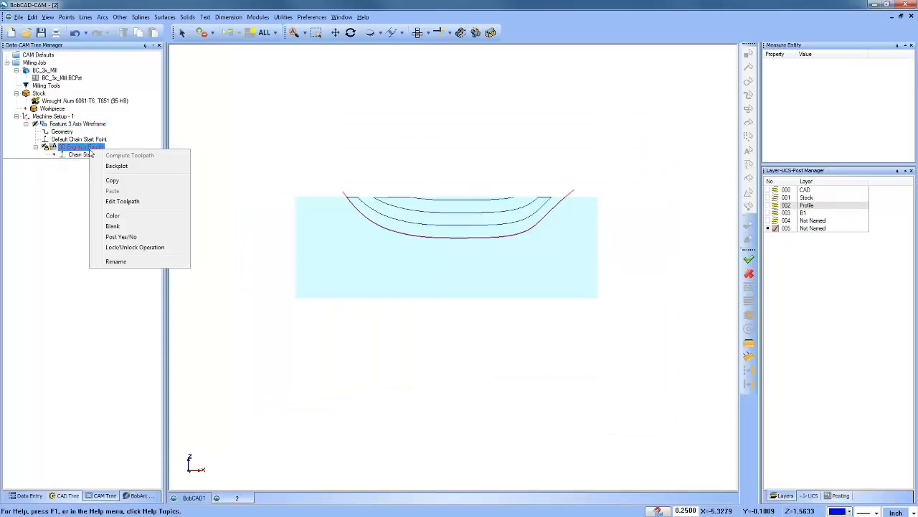
{"action": "left_click", "coordinate": [139, 203]}
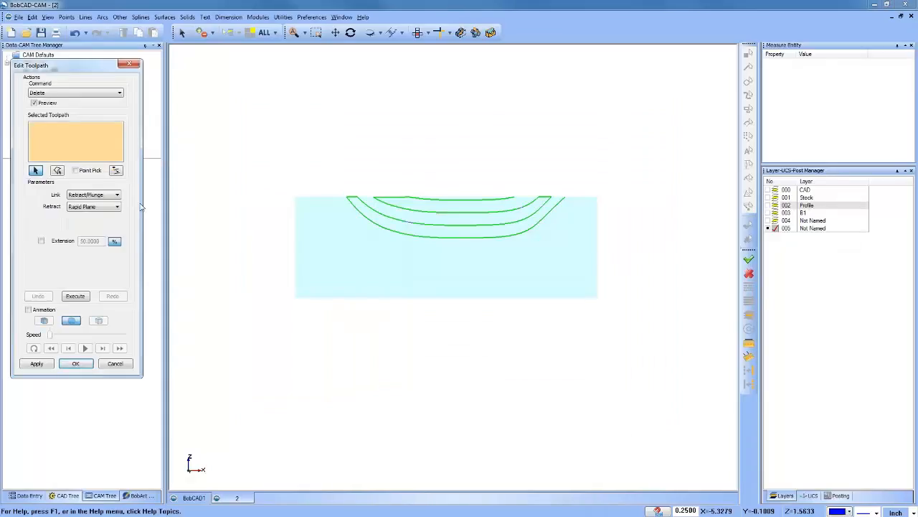
{"action": "left_click", "coordinate": [73, 92]}
{"action": "left_click", "coordinate": [73, 120]}
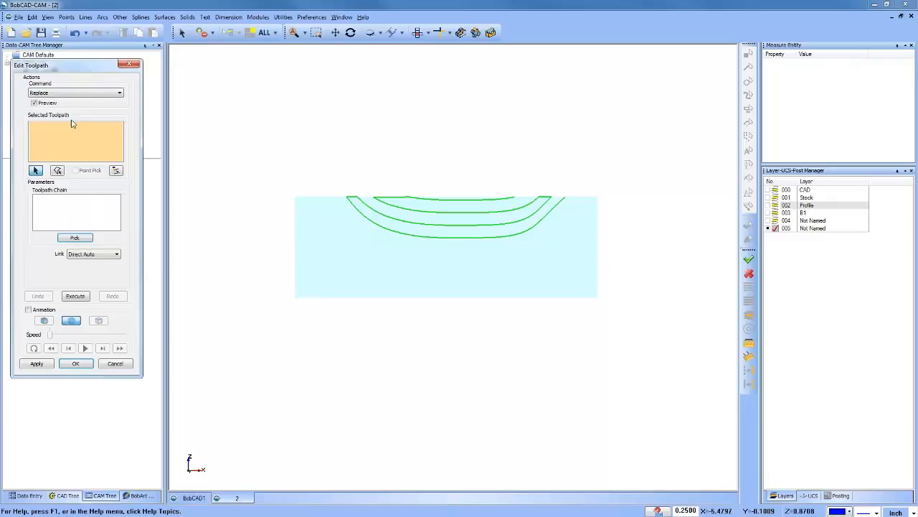
{"action": "right_click", "coordinate": [69, 210]}
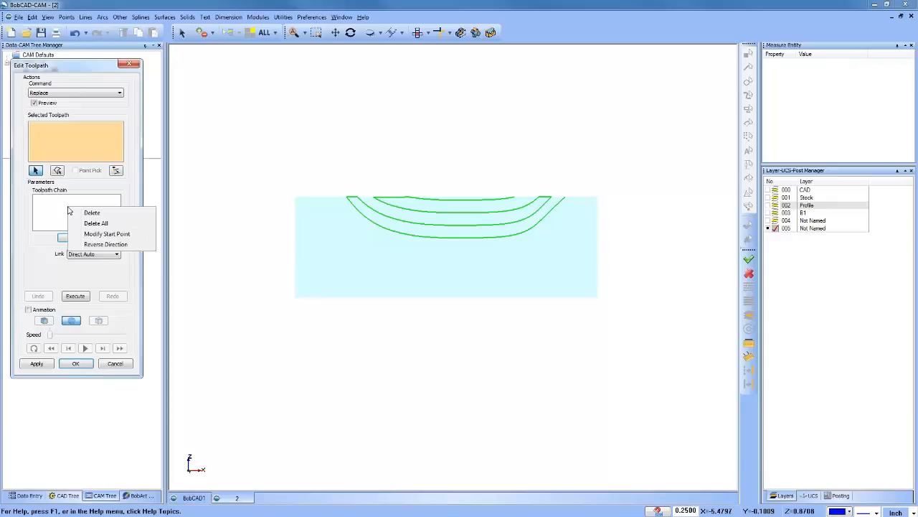
{"action": "left_click", "coordinate": [47, 213]}
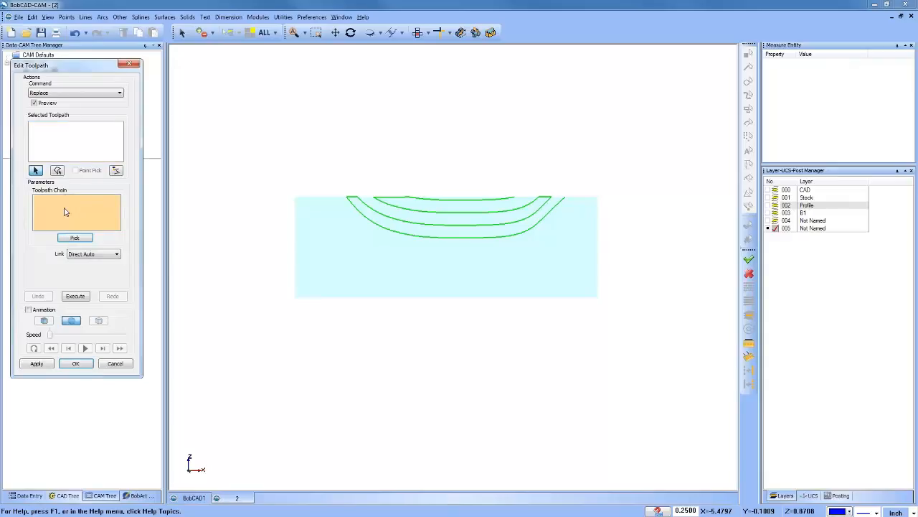
{"action": "right_click", "coordinate": [65, 208]}
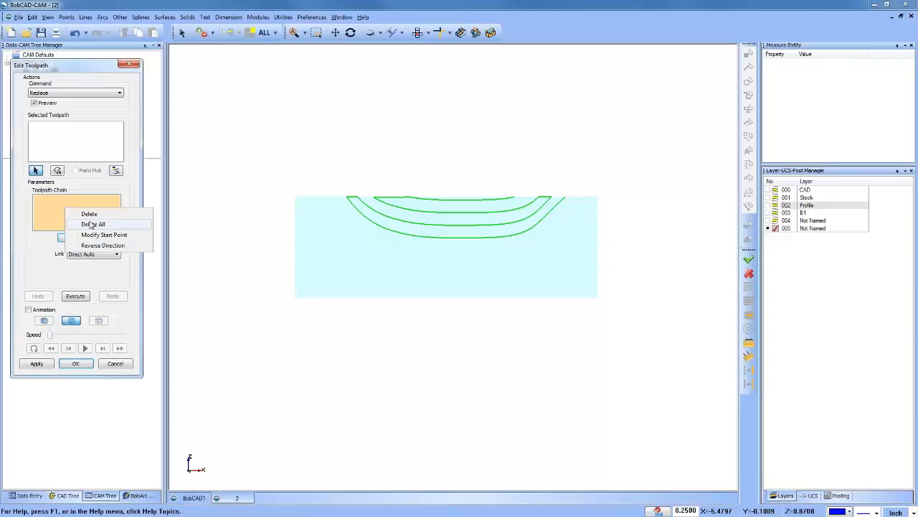
{"action": "left_click", "coordinate": [48, 212]}
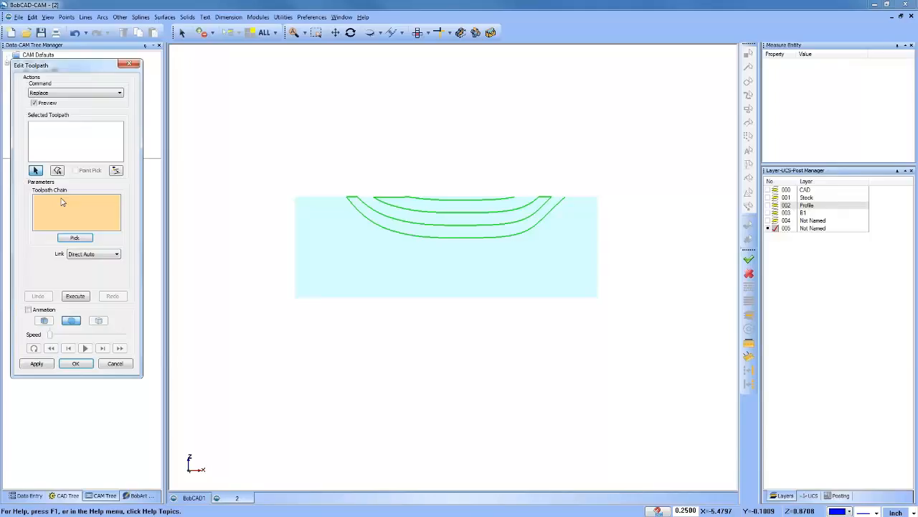
{"action": "left_click", "coordinate": [122, 364]}
Step: Open the example file 3.bbcd and inspect its part and toolpaths
{"action": "left_click", "coordinate": [26, 32]}
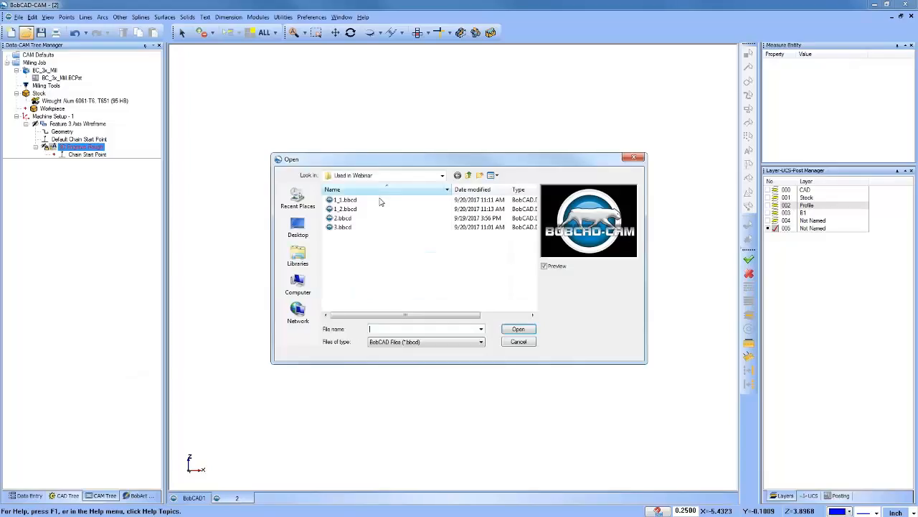
{"action": "left_click", "coordinate": [342, 218]}
{"action": "left_click", "coordinate": [345, 228]}
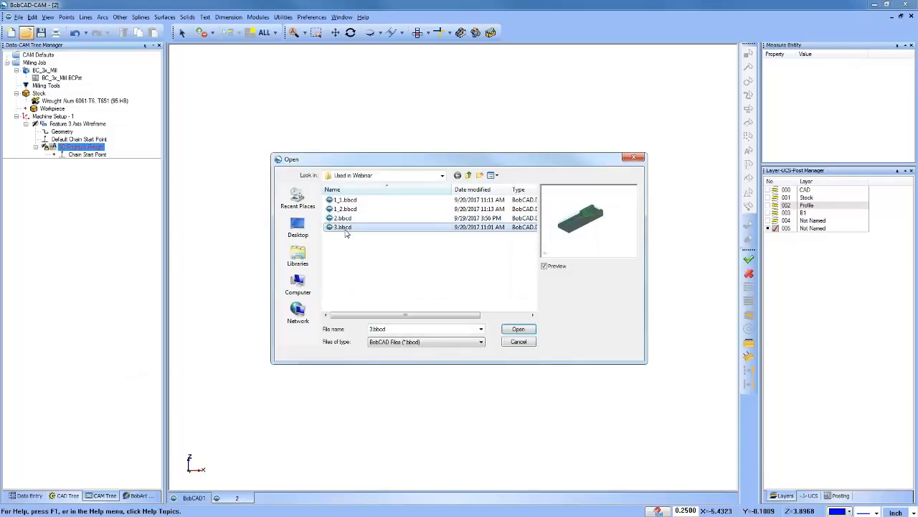
{"action": "left_click", "coordinate": [519, 330]}
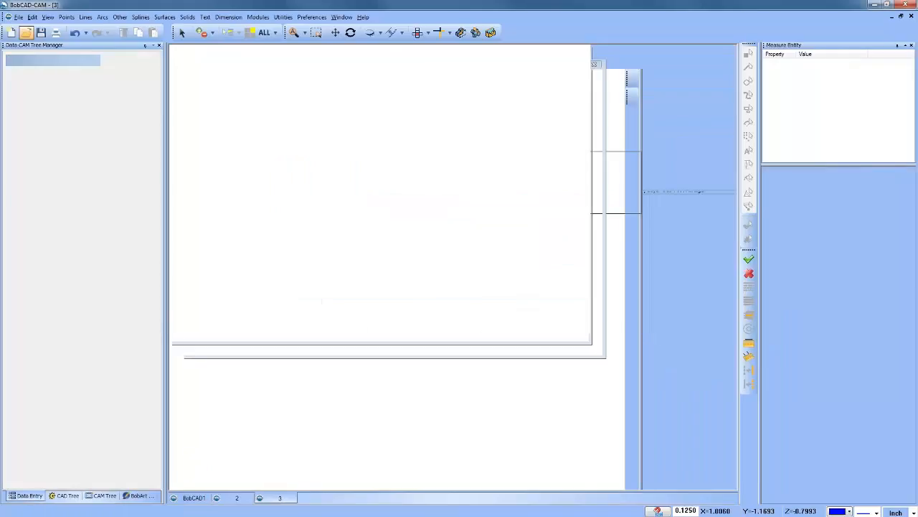
{"action": "scroll", "coordinate": [420, 241], "scroll_direction": "up", "scroll_amount": 3}
{"action": "middle_click_drag", "start_coordinate": [503, 242], "coordinate": [567, 229]}
{"action": "scroll", "coordinate": [566, 229], "scroll_direction": "down", "scroll_amount": 2}
{"action": "middle_click_drag", "start_coordinate": [473, 261], "coordinate": [437, 262]}
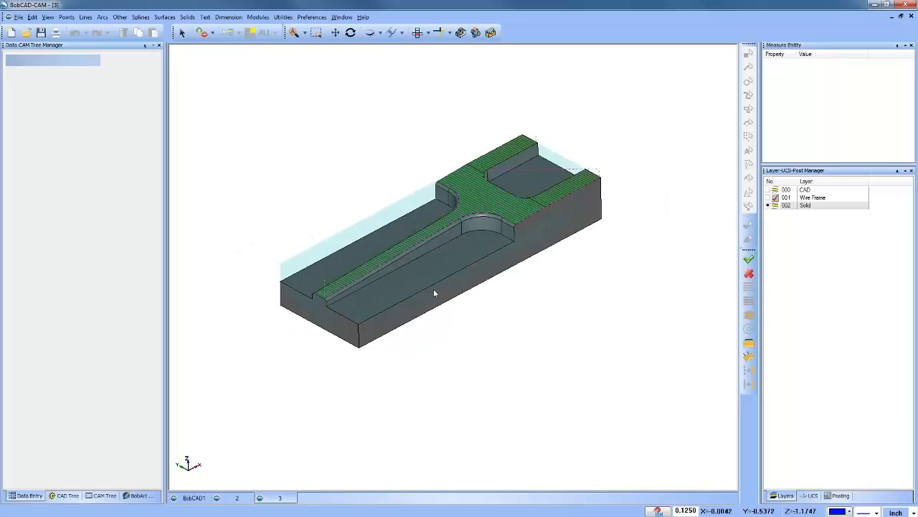
Step: Close the documents 2.bbcd and BobCAD1 without saving changes, keeping only 3.bbcd open
{"action": "left_click", "coordinate": [237, 497]}
{"action": "left_click", "coordinate": [911, 16]}
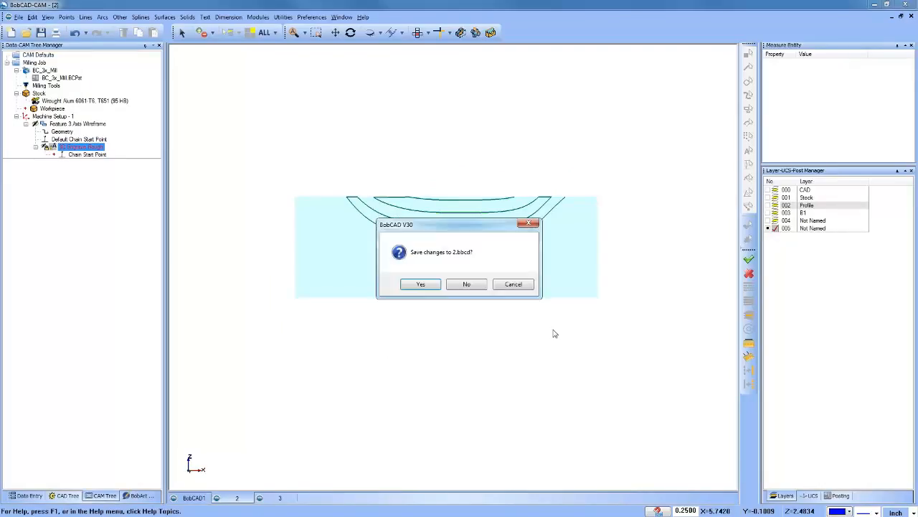
{"action": "left_click", "coordinate": [472, 286]}
{"action": "left_click", "coordinate": [197, 499]}
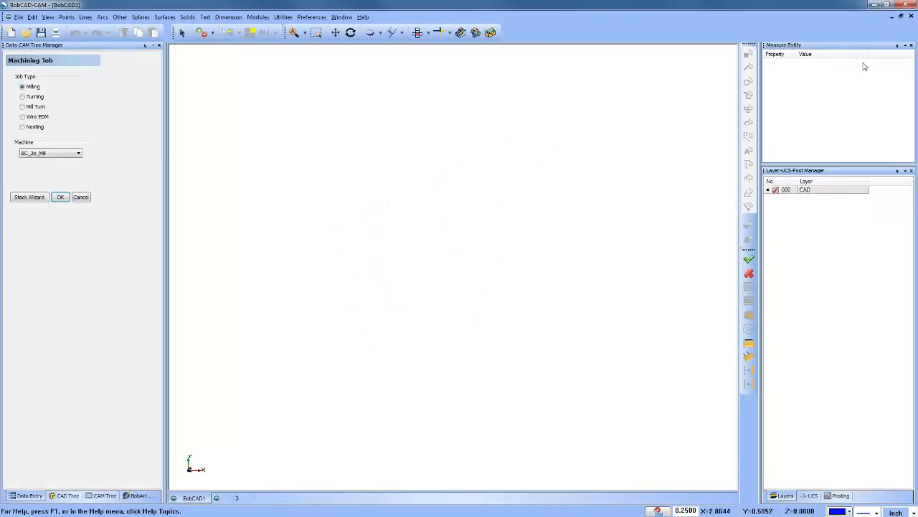
{"action": "left_click", "coordinate": [911, 16]}
{"action": "left_click", "coordinate": [471, 284]}
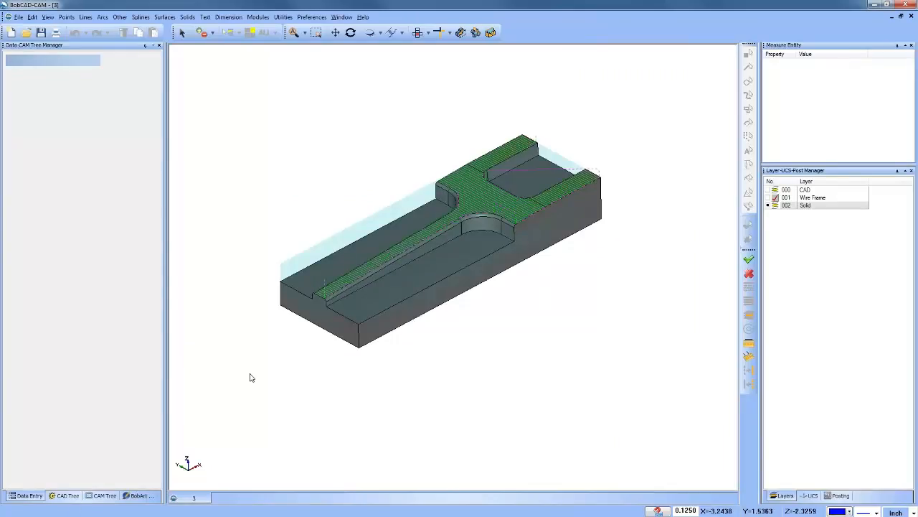
Step: Start editing the Advanced Planar toolpath of the first 3 Axis feature with the Extend Cut Move command
{"action": "left_click", "coordinate": [99, 495]}
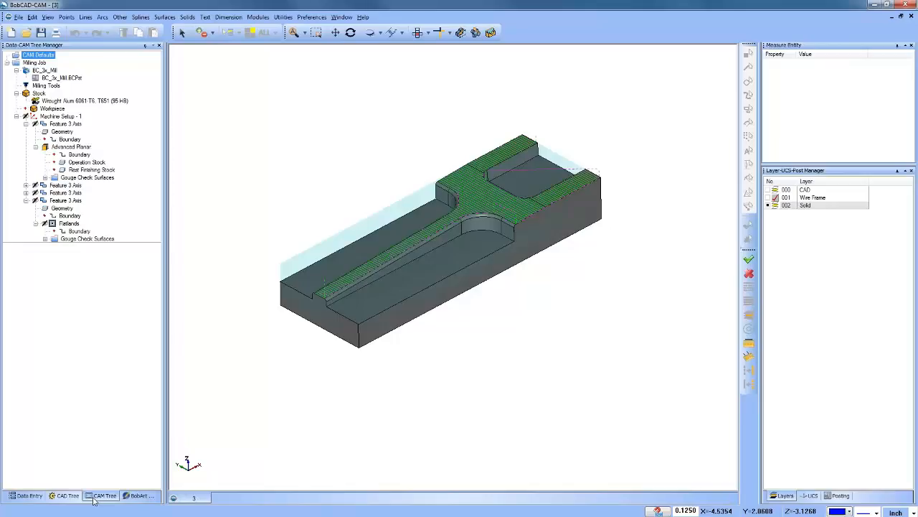
{"action": "left_click", "coordinate": [26, 201]}
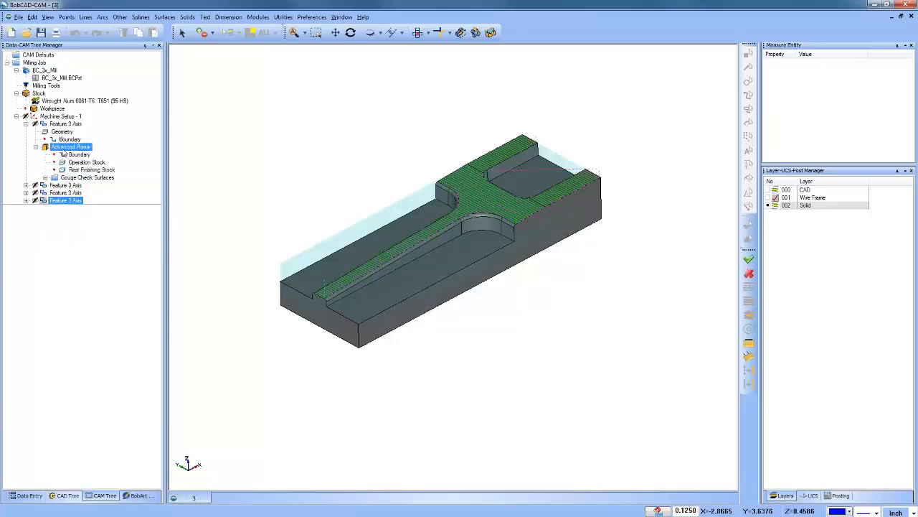
{"action": "left_click", "coordinate": [63, 149]}
{"action": "right_click", "coordinate": [64, 152]}
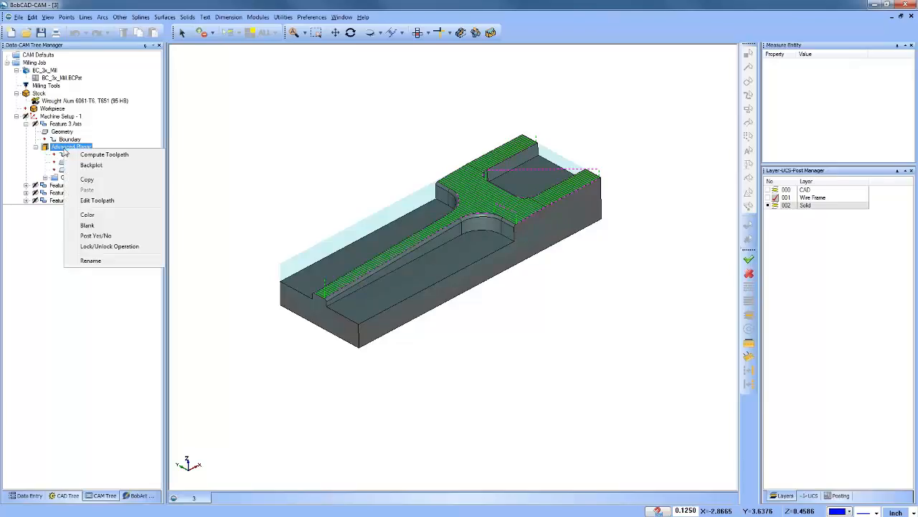
{"action": "left_click", "coordinate": [120, 205]}
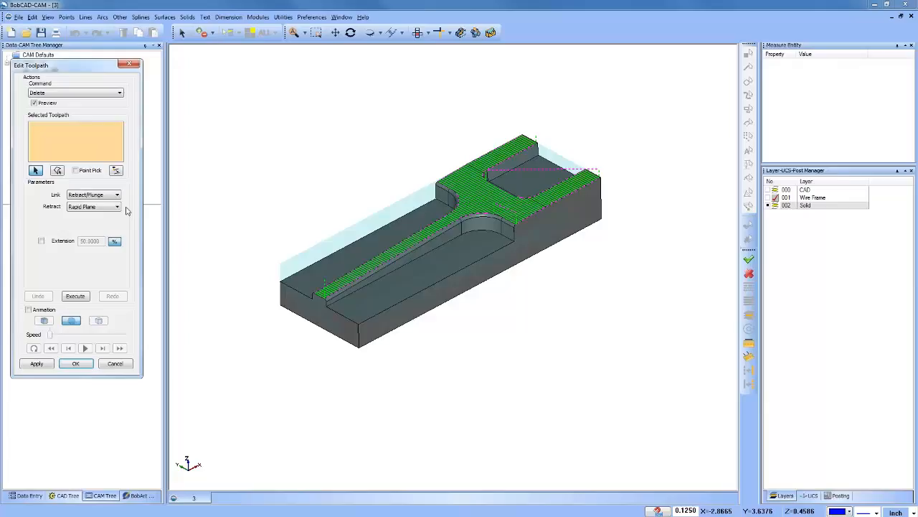
{"action": "left_click", "coordinate": [68, 93]}
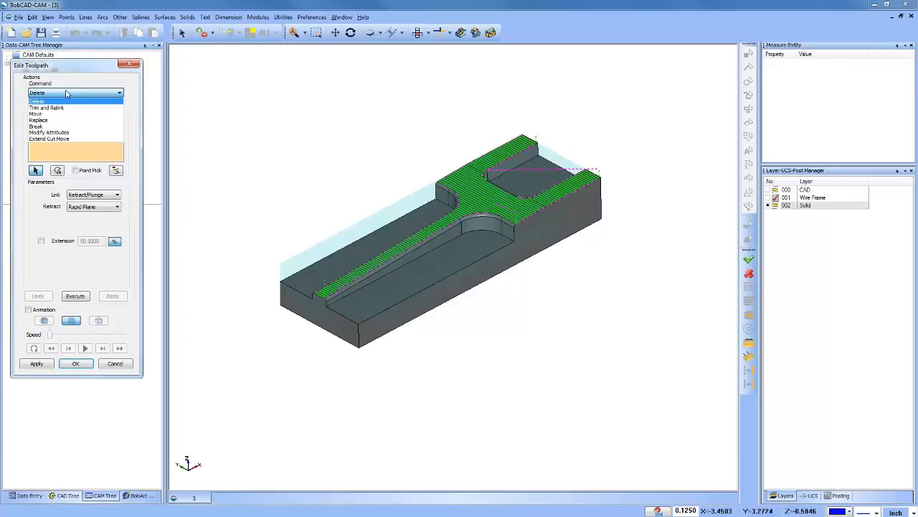
{"action": "left_click", "coordinate": [75, 138]}
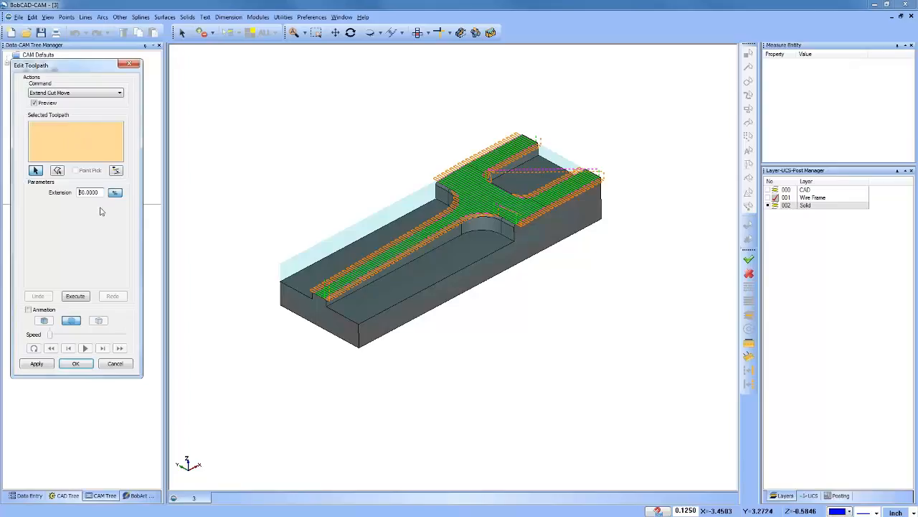
Step: Preview the Advanced Planar cut move extension at 100 percent and at 20 percent
{"action": "double_click", "coordinate": [80, 193]}
{"action": "type", "text": "100"}
{"action": "key", "text": "Tab"}
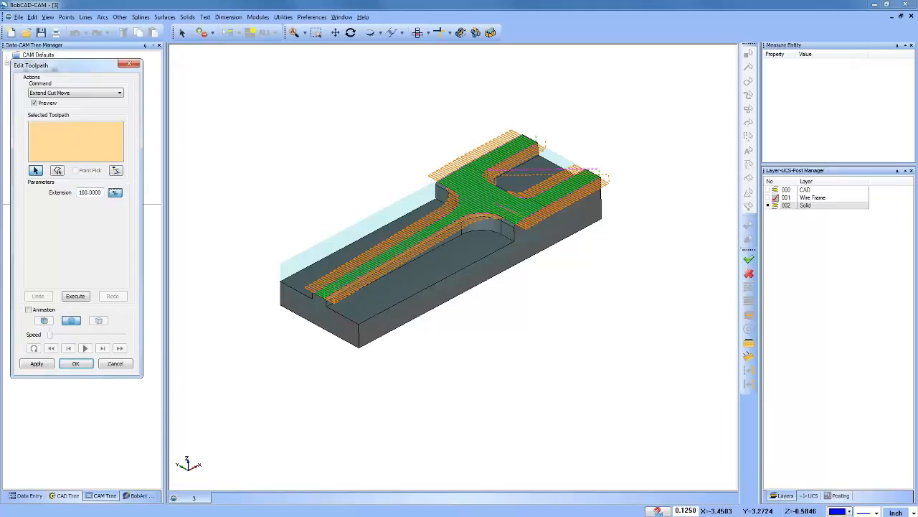
{"action": "double_click", "coordinate": [86, 192]}
{"action": "type", "text": "20"}
{"action": "key", "text": "Tab"}
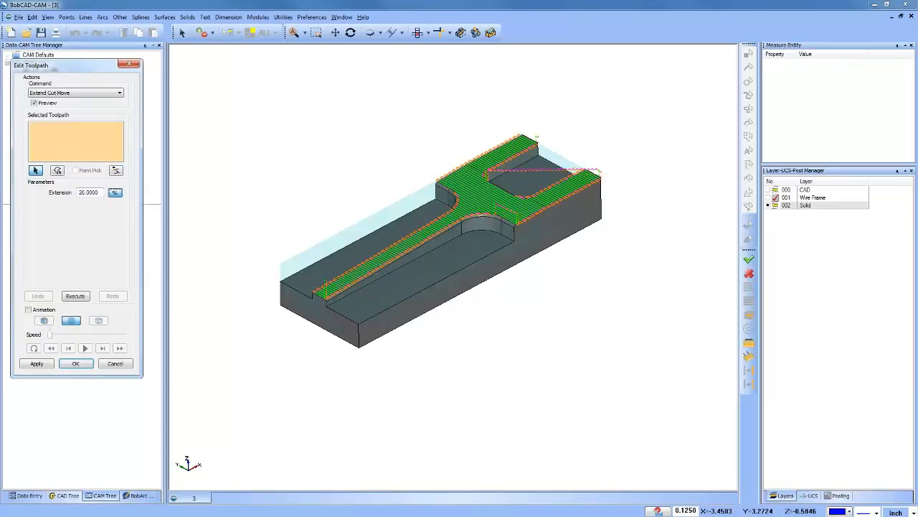
Step: Preview the cut move extension as a fixed distance, trying 0.25, 1 and 0.1, and return to a 50 percent extension
{"action": "left_click", "coordinate": [116, 193]}
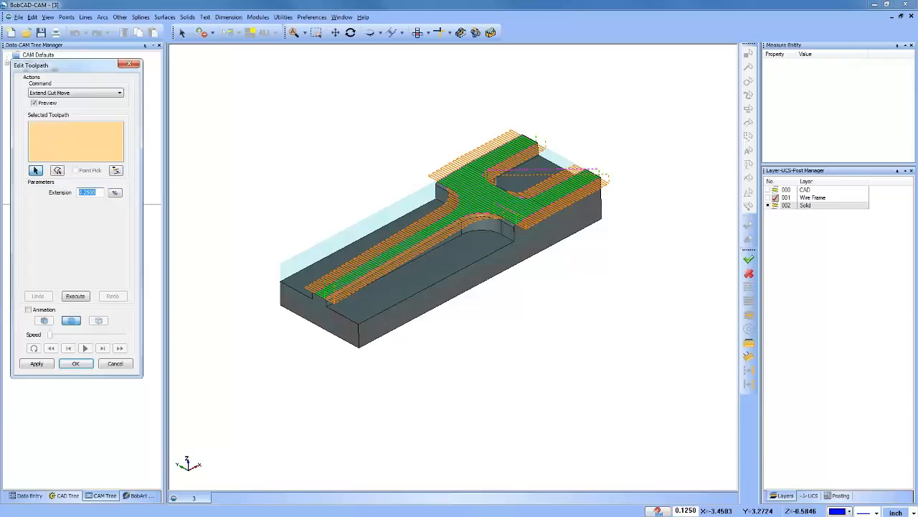
{"action": "left_click", "coordinate": [115, 193]}
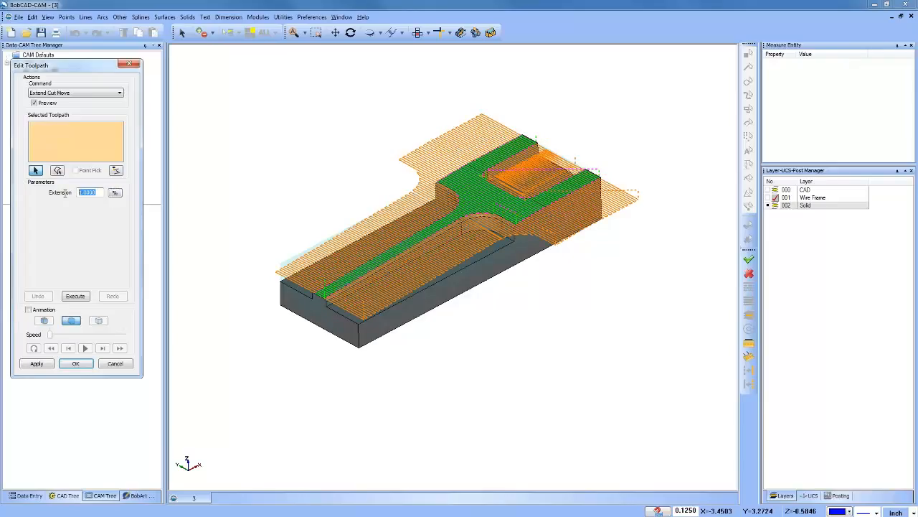
{"action": "type", "text": ".1"}
{"action": "key", "text": "Tab"}
{"action": "left_click", "coordinate": [116, 193]}
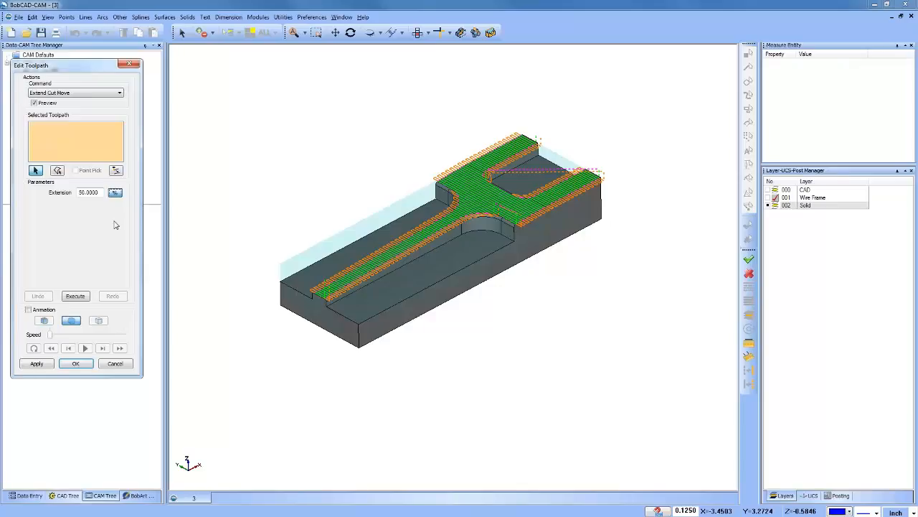
Step: Select only the feed moves along the narrow rib to preview their 50 percent extension, and cancel the toolpath edit
{"action": "left_click", "coordinate": [417, 33]}
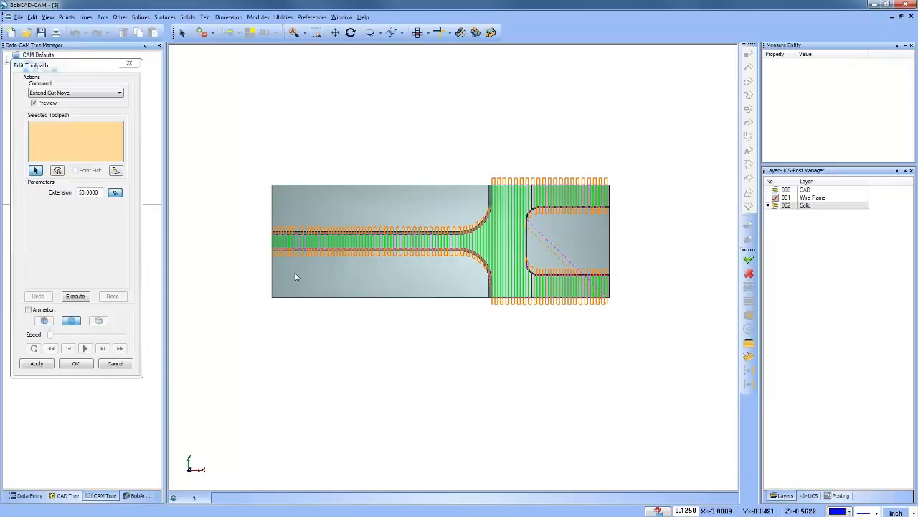
{"action": "left_click", "coordinate": [111, 126]}
{"action": "left_click", "coordinate": [256, 190]}
{"action": "left_click_drag", "start_coordinate": [390, 296], "coordinate": [460, 332]}
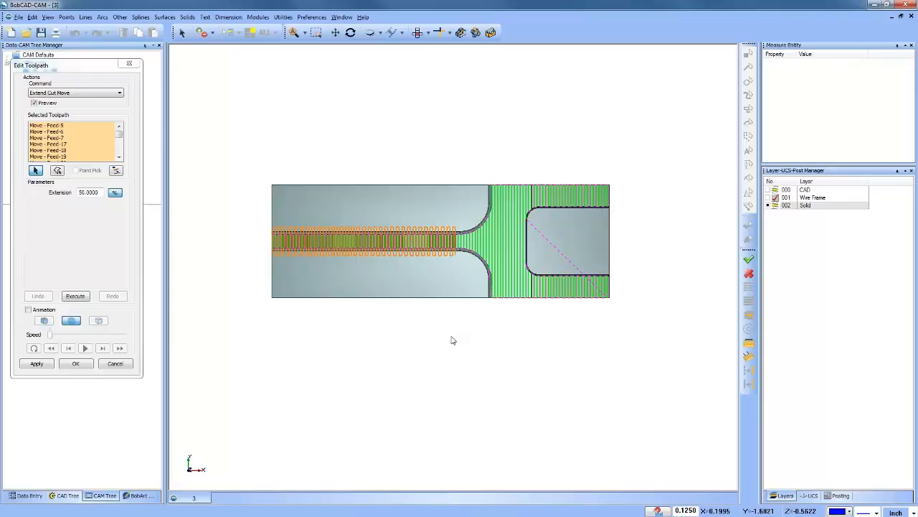
{"action": "middle_click_drag", "start_coordinate": [459, 363], "coordinate": [492, 338]}
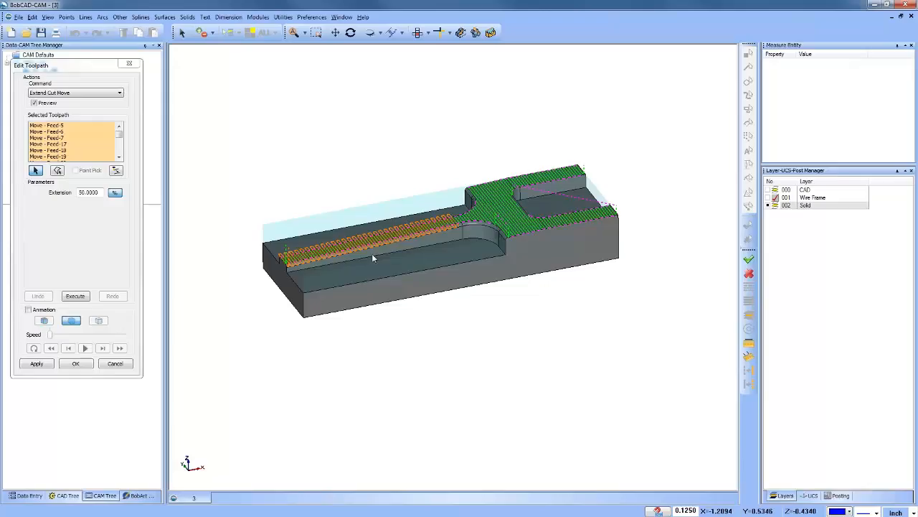
{"action": "left_click", "coordinate": [116, 365]}
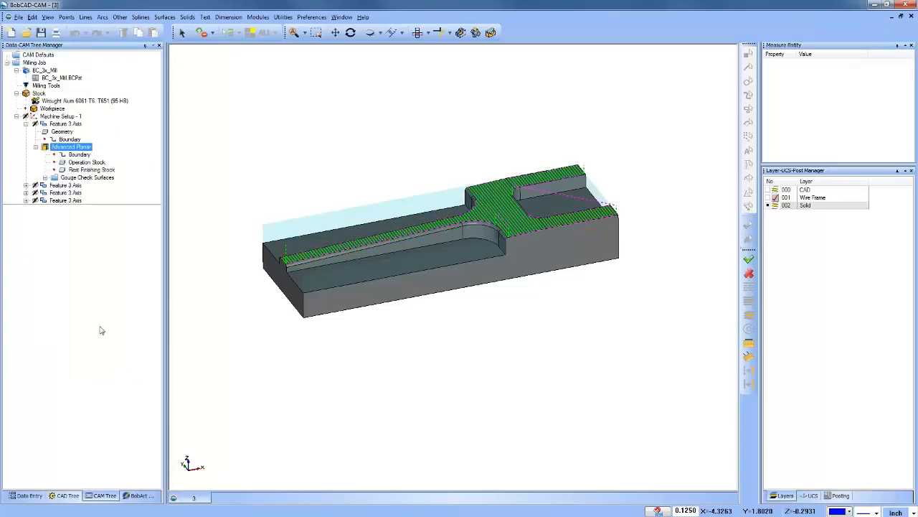
Step: Select the Project Curves operation in the second 3 Axis feature and examine its toolpath along the rib and fillets
{"action": "left_click", "coordinate": [27, 124]}
{"action": "left_click", "coordinate": [27, 132]}
{"action": "left_click", "coordinate": [71, 154]}
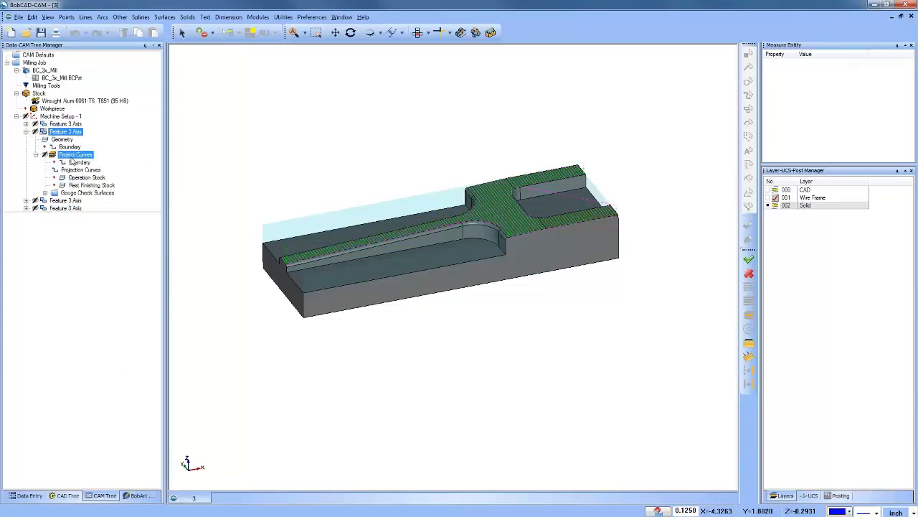
{"action": "middle_click_drag", "start_coordinate": [437, 261], "coordinate": [440, 231]}
{"action": "middle_click_drag", "start_coordinate": [488, 316], "coordinate": [564, 290]}
{"action": "scroll", "coordinate": [504, 251], "scroll_direction": "up", "scroll_amount": 1}
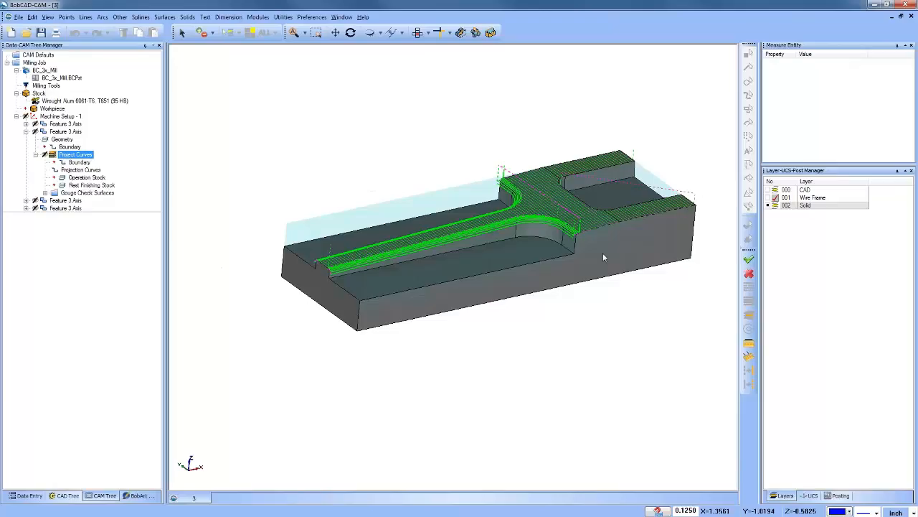
{"action": "middle_click_drag", "start_coordinate": [570, 251], "coordinate": [571, 224]}
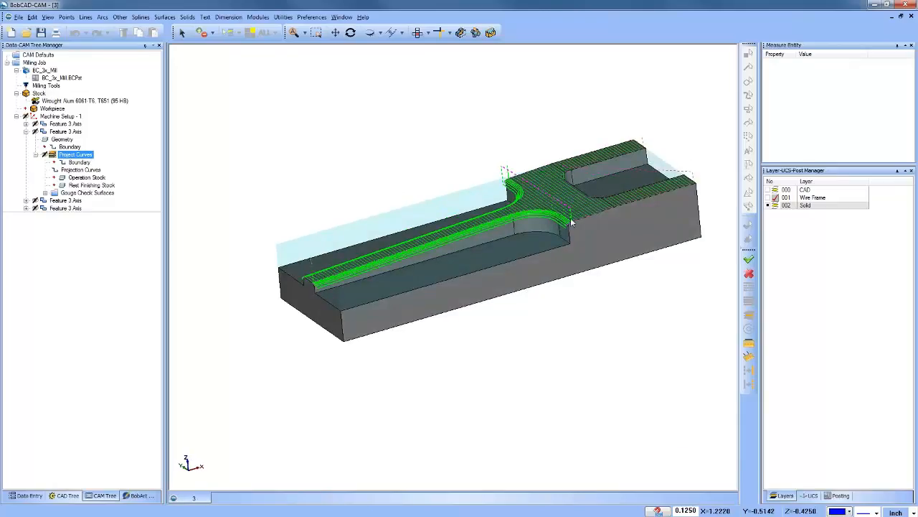
Step: Extend all cut moves of the Project Curves toolpath by 50 percent, accept the edit, and check the extended ends
{"action": "right_click", "coordinate": [78, 155]}
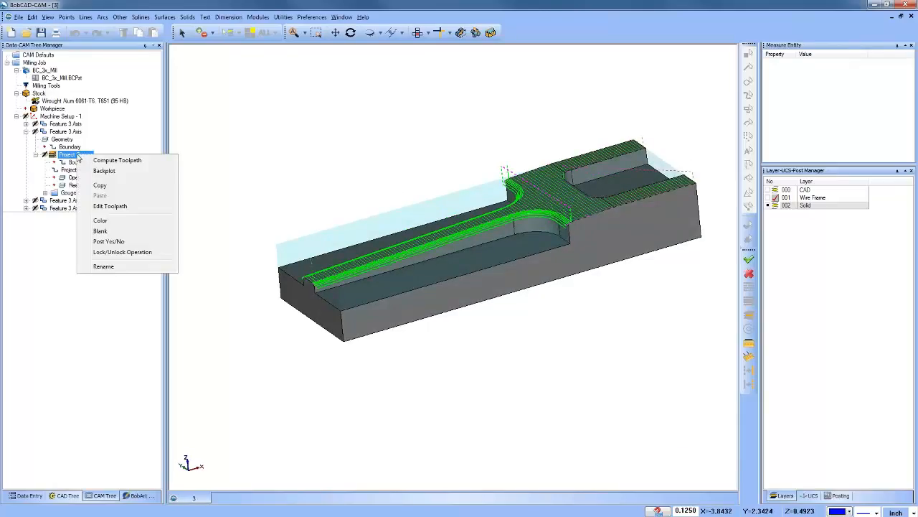
{"action": "left_click", "coordinate": [123, 206]}
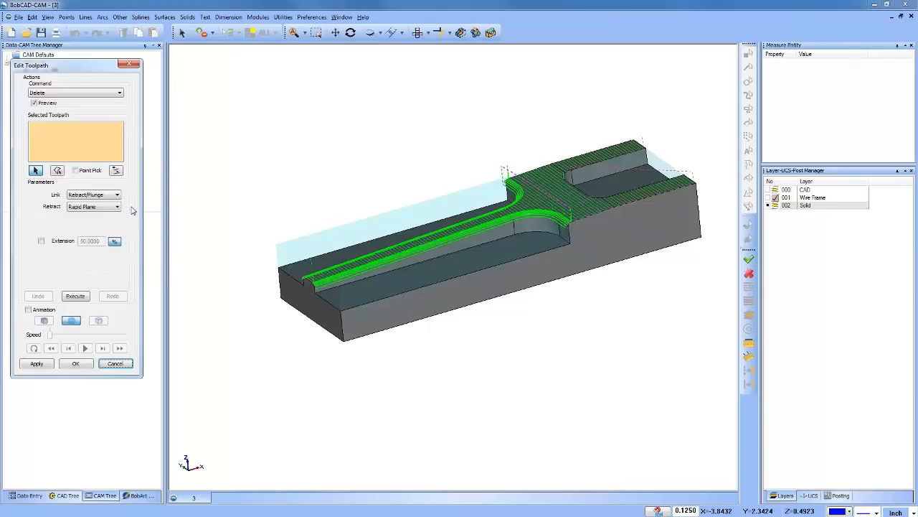
{"action": "left_click", "coordinate": [63, 94]}
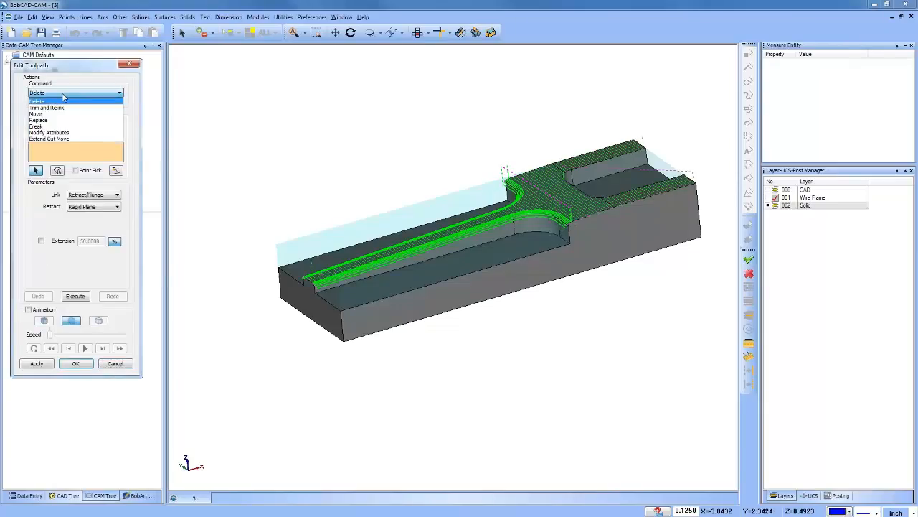
{"action": "left_click", "coordinate": [73, 139]}
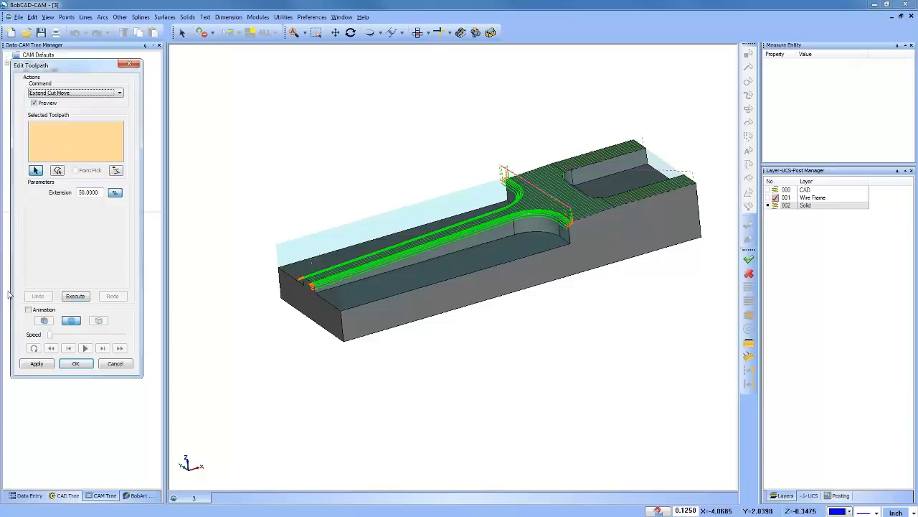
{"action": "left_click", "coordinate": [75, 297]}
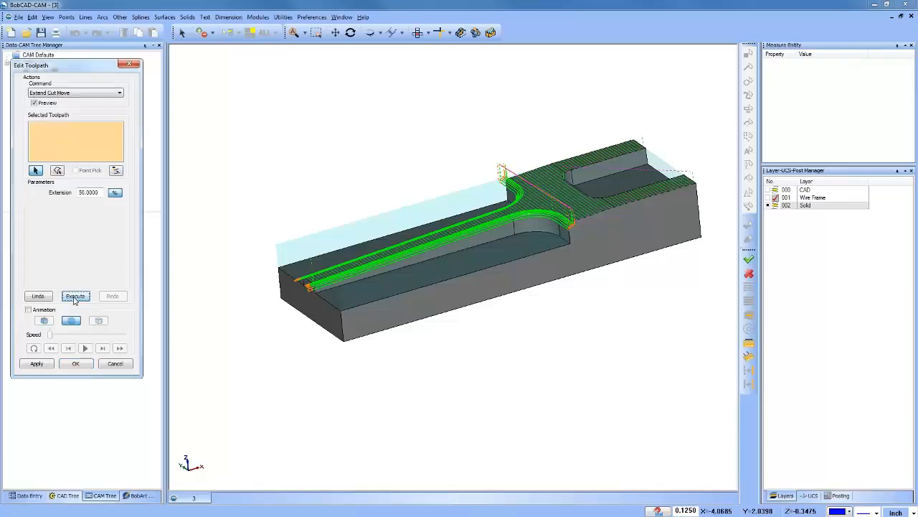
{"action": "left_click", "coordinate": [76, 364]}
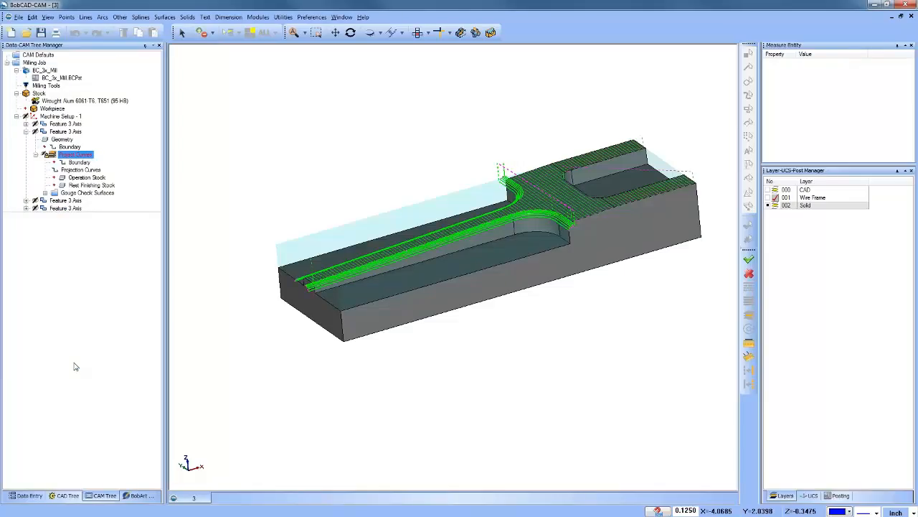
{"action": "scroll", "coordinate": [359, 283], "scroll_direction": "up", "scroll_amount": 5}
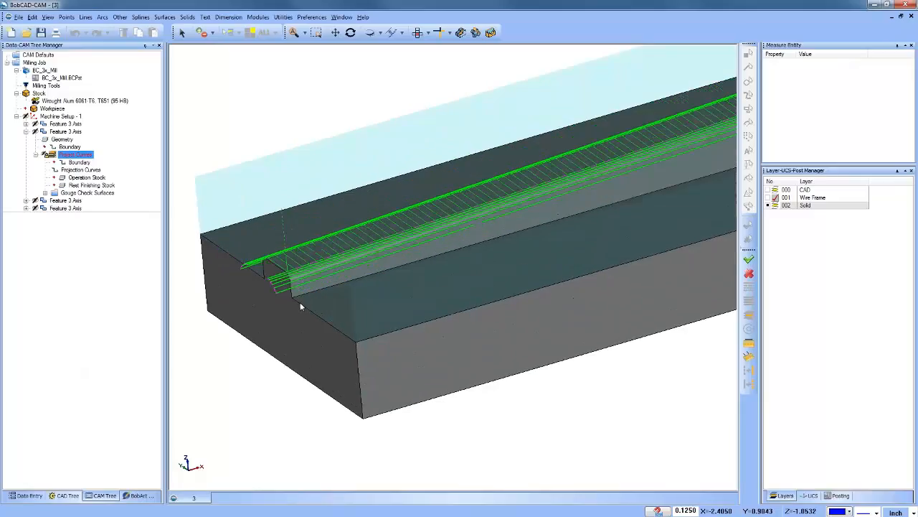
{"action": "right_click", "coordinate": [78, 156]}
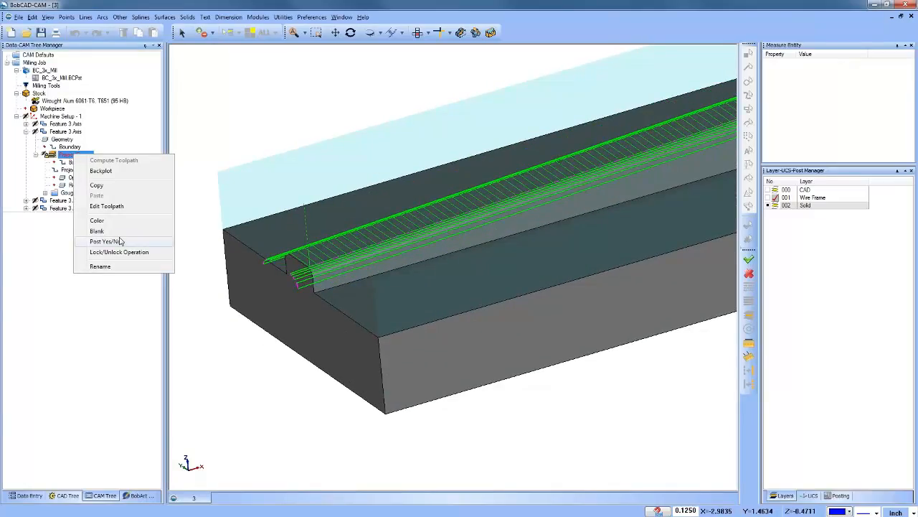
{"action": "left_click", "coordinate": [117, 206]}
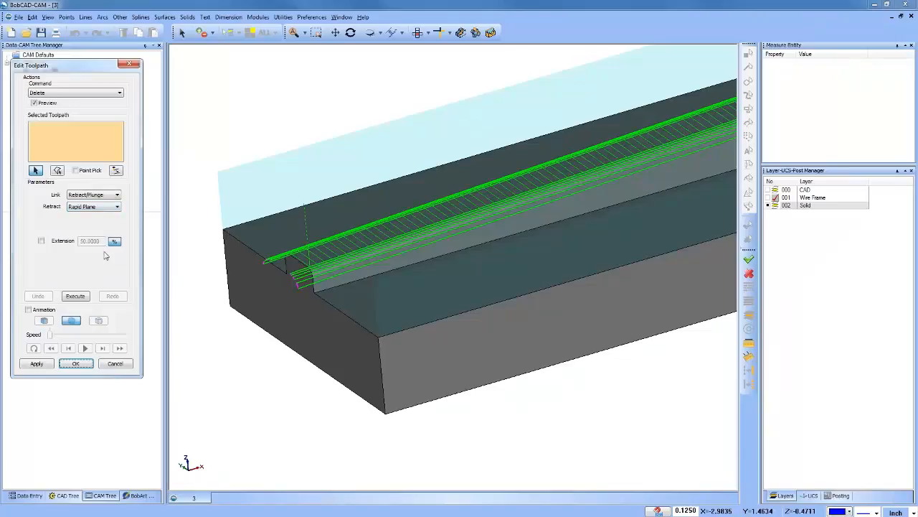
{"action": "left_click", "coordinate": [115, 364]}
Step: Unlock the Project Curves operation in the second 3 Axis feature and recompute its toolpath
{"action": "left_click", "coordinate": [76, 163]}
{"action": "right_click", "coordinate": [69, 152]}
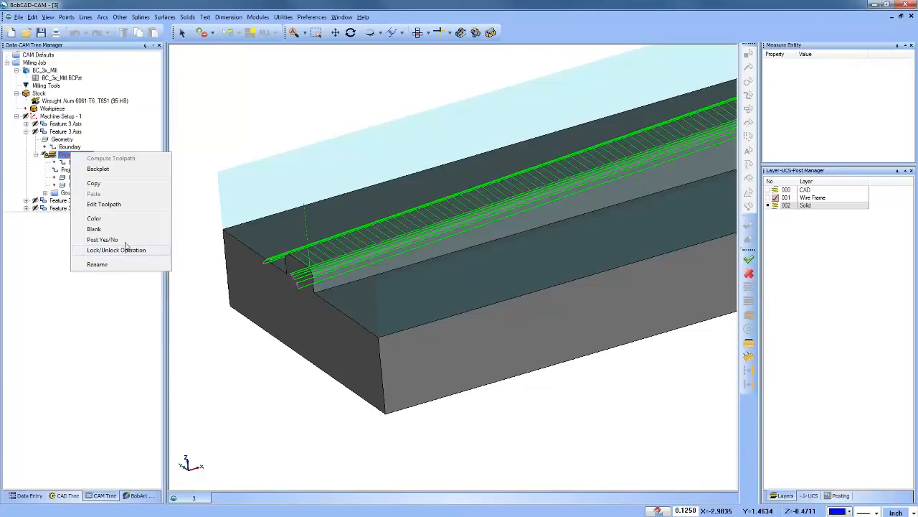
{"action": "left_click", "coordinate": [126, 249]}
{"action": "right_click", "coordinate": [70, 149]}
{"action": "right_click", "coordinate": [63, 155]}
{"action": "left_click", "coordinate": [104, 159]}
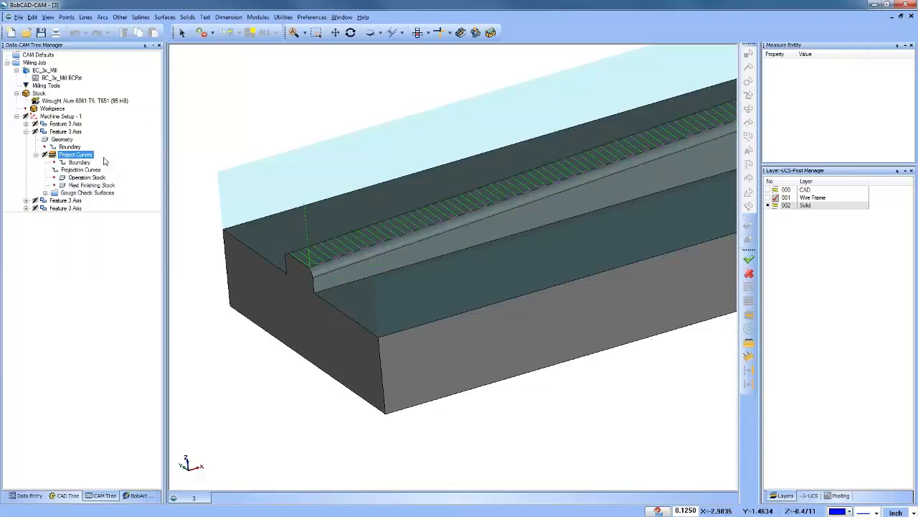
Step: Check the recomputed Project Curves operation in the toolpath editor and view the whole part
{"action": "right_click", "coordinate": [82, 156]}
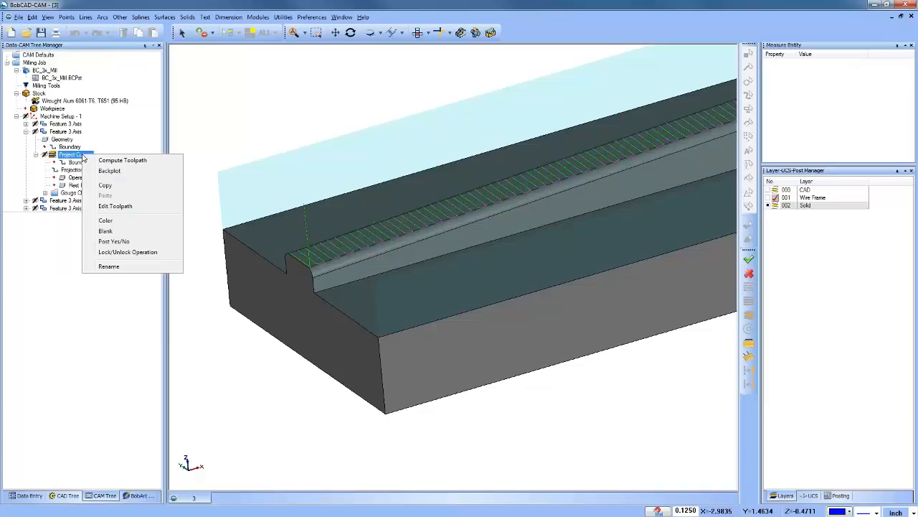
{"action": "left_click", "coordinate": [137, 209]}
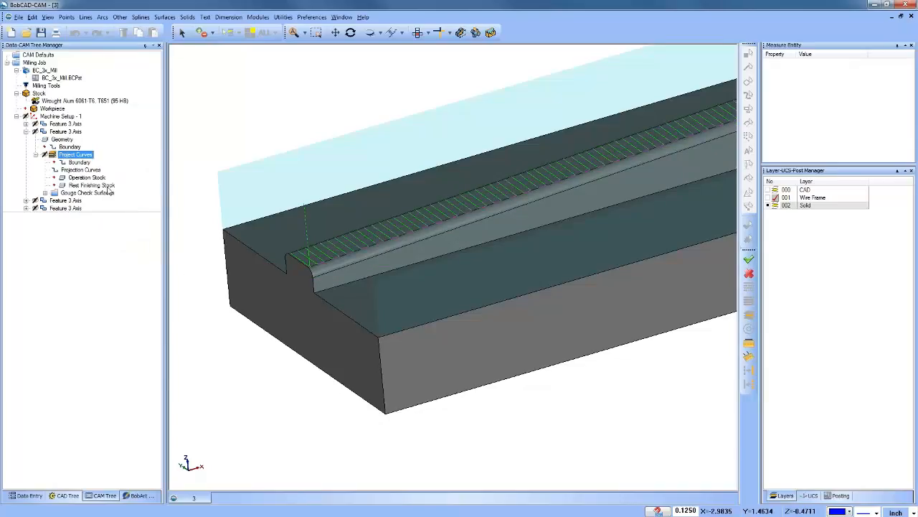
{"action": "right_click", "coordinate": [76, 157]}
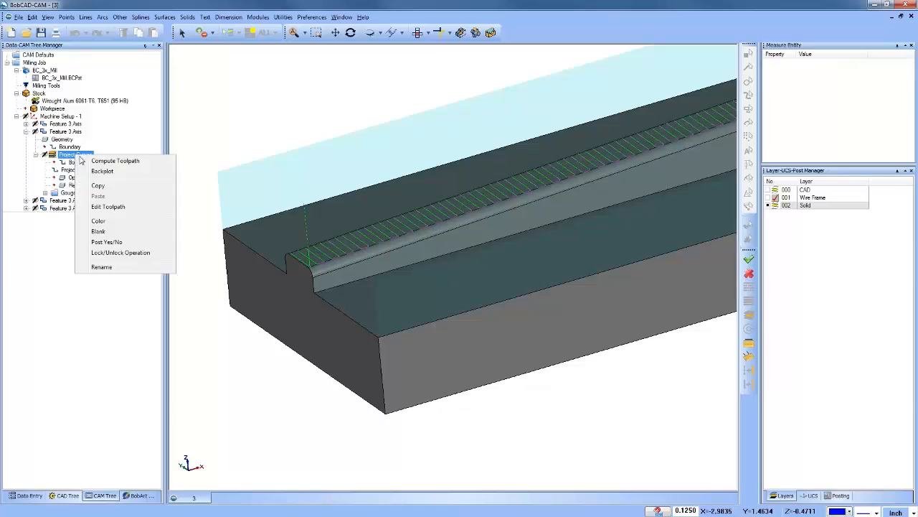
{"action": "left_click", "coordinate": [116, 208]}
{"action": "scroll", "coordinate": [430, 291], "scroll_direction": "down", "scroll_amount": 5}
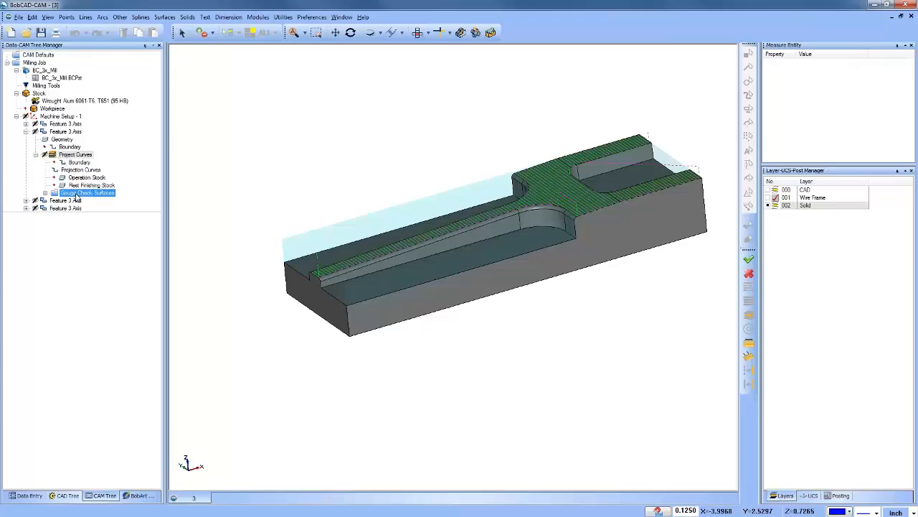
Step: Open the Advanced Z Level Finish toolpath of the third 3 Axis feature for editing, and close the editor without changes
{"action": "left_click", "coordinate": [65, 131]}
{"action": "left_click", "coordinate": [26, 131]}
{"action": "left_click", "coordinate": [66, 139]}
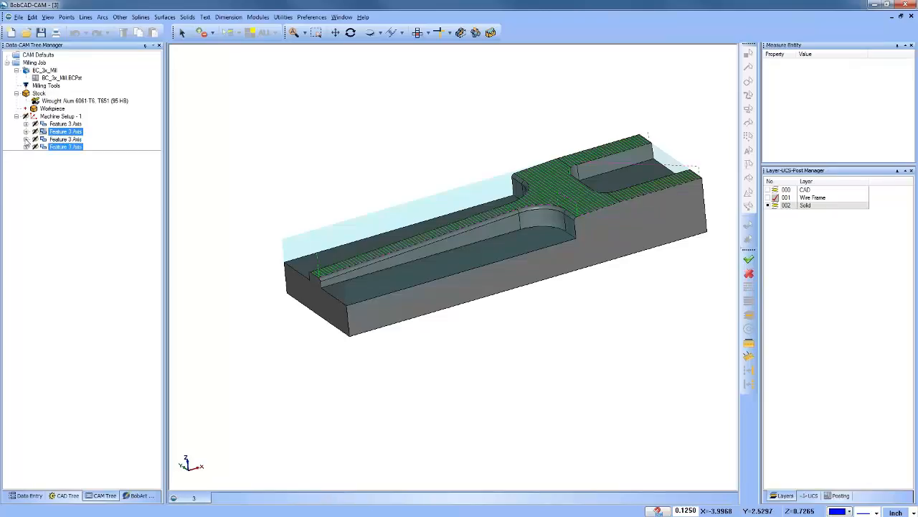
{"action": "left_click", "coordinate": [26, 139]}
{"action": "right_click", "coordinate": [72, 158]}
{"action": "left_click", "coordinate": [72, 162]}
{"action": "right_click", "coordinate": [72, 162]}
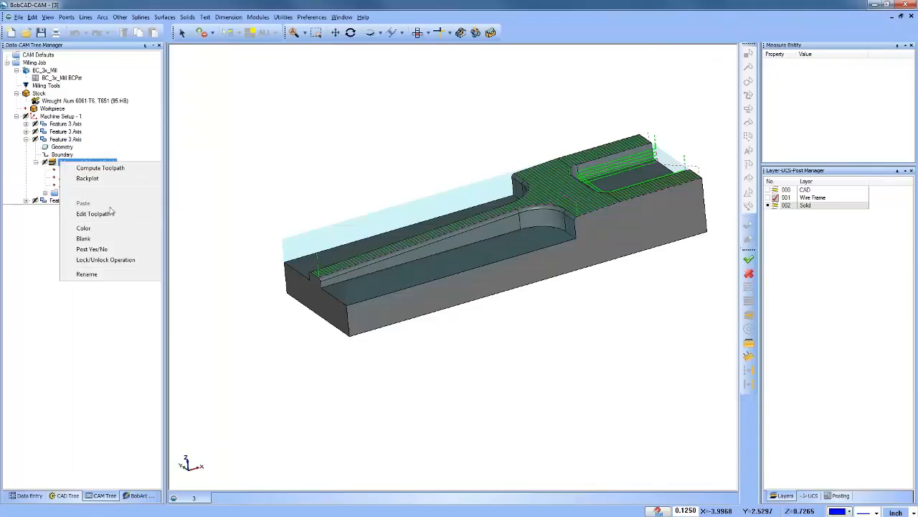
{"action": "left_click", "coordinate": [112, 213]}
{"action": "left_click_drag", "start_coordinate": [85, 67], "coordinate": [319, 76]}
{"action": "left_click", "coordinate": [365, 72]}
Step: Return to the Project Curves operation in the second 3 Axis feature and recheck it with Edit Toolpath
{"action": "left_click", "coordinate": [49, 112]}
{"action": "left_click", "coordinate": [65, 132]}
{"action": "left_click", "coordinate": [26, 139]}
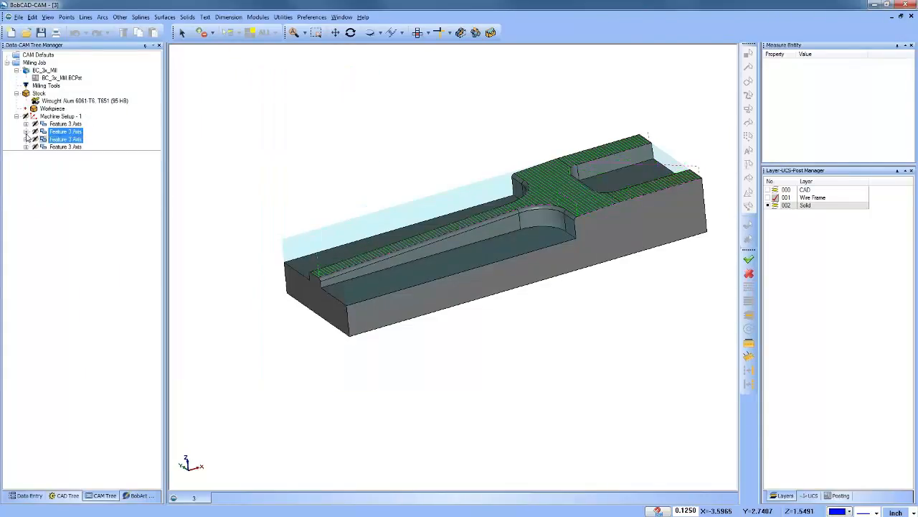
{"action": "left_click", "coordinate": [26, 132]}
{"action": "left_click", "coordinate": [76, 154]}
{"action": "right_click", "coordinate": [76, 155]}
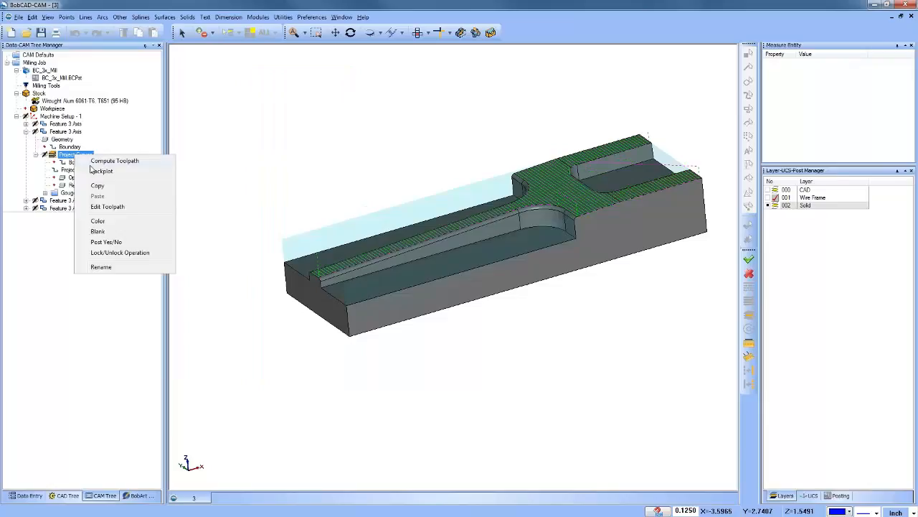
{"action": "left_click", "coordinate": [123, 208]}
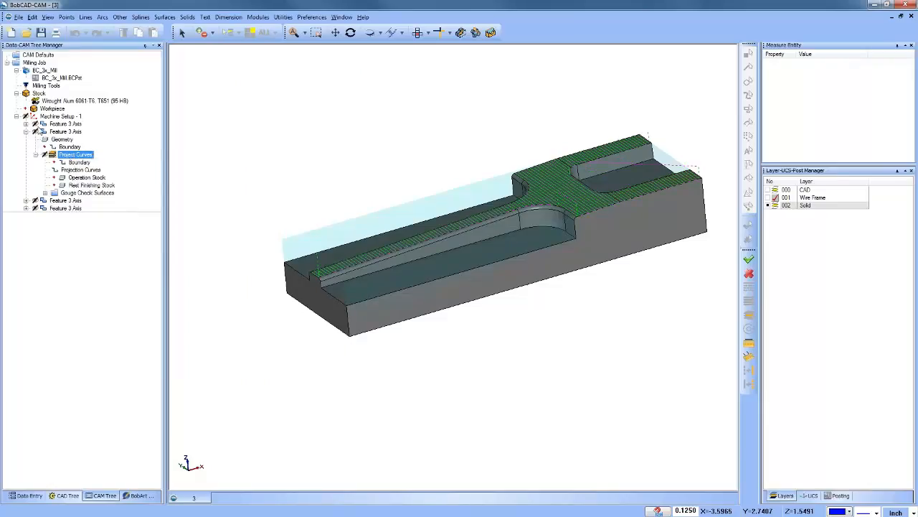
Step: Extend all cut moves of the Advanced Z Level Finish toolpath in the third 3 Axis feature by 50 percent and accept the edit
{"action": "left_click", "coordinate": [25, 131]}
{"action": "left_click", "coordinate": [26, 139]}
{"action": "left_click", "coordinate": [77, 162]}
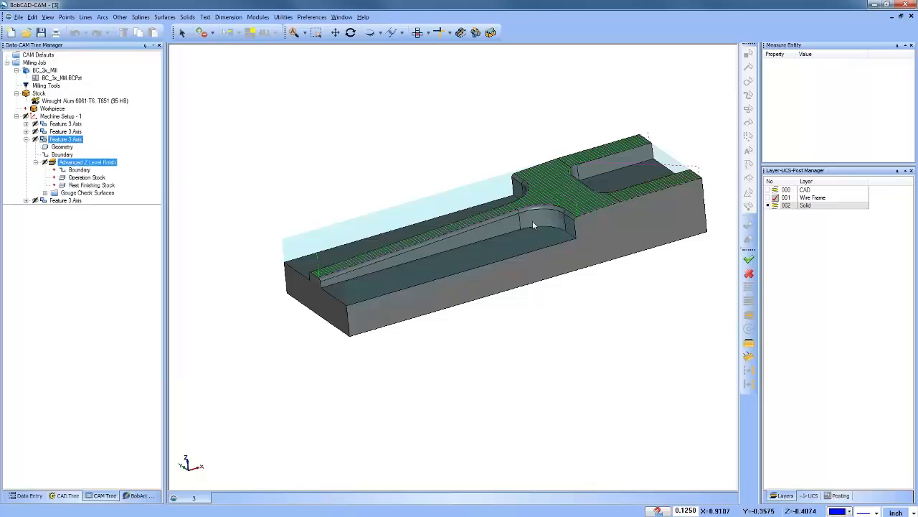
{"action": "middle_click_drag", "start_coordinate": [573, 288], "coordinate": [287, 337]}
{"action": "scroll", "coordinate": [395, 261], "scroll_direction": "up", "scroll_amount": 3}
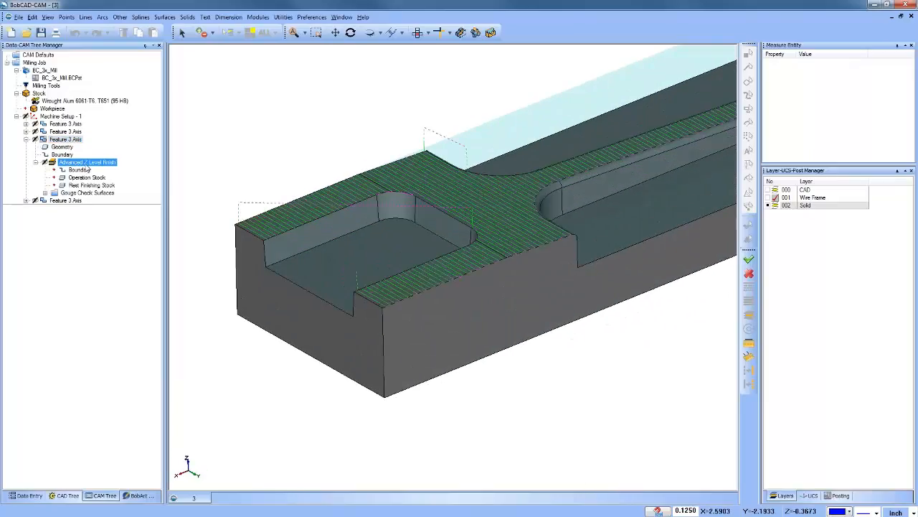
{"action": "right_click", "coordinate": [88, 166]}
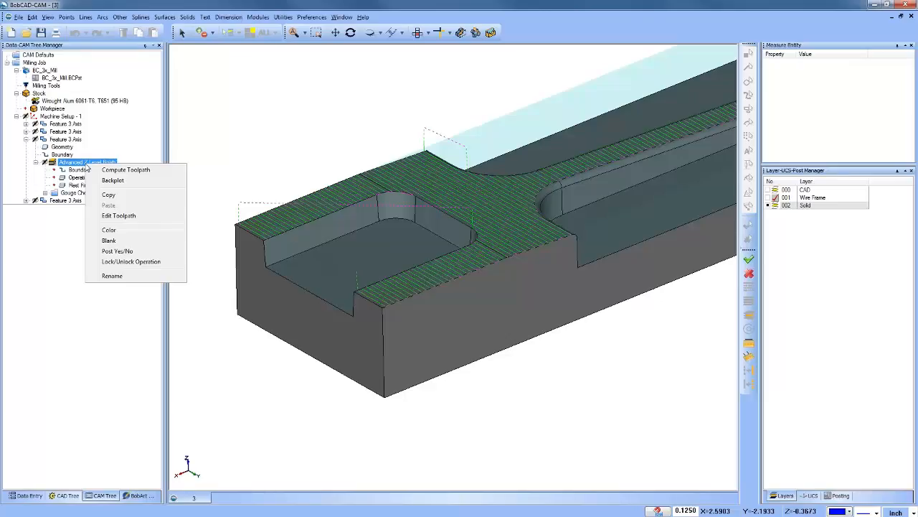
{"action": "left_click", "coordinate": [130, 218]}
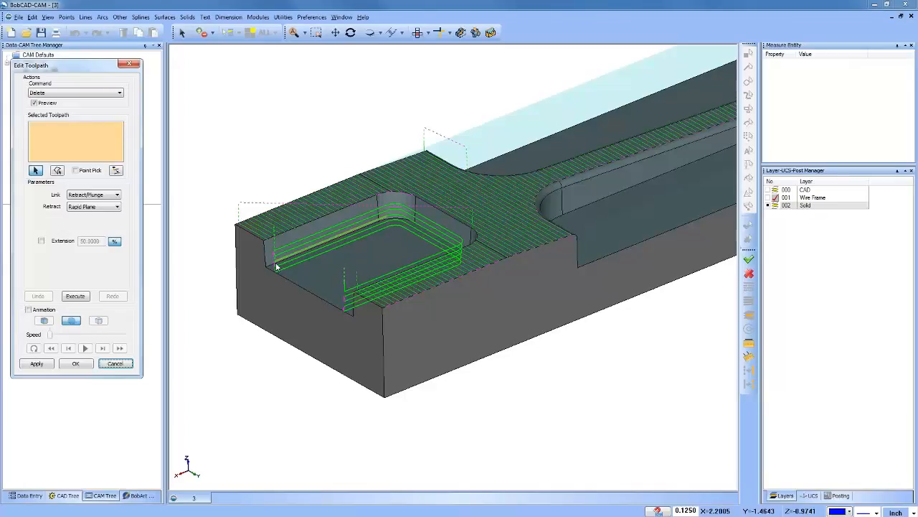
{"action": "left_click", "coordinate": [70, 93]}
{"action": "left_click", "coordinate": [72, 138]}
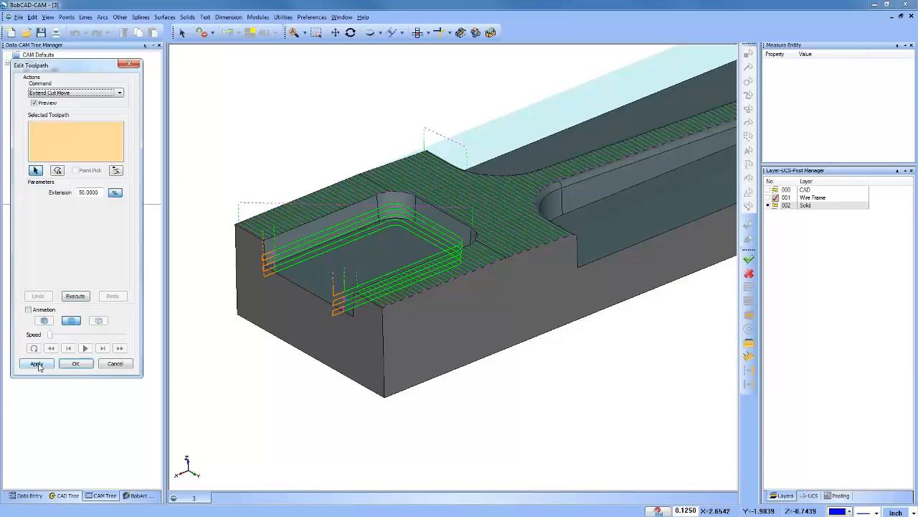
{"action": "left_click", "coordinate": [40, 364]}
{"action": "left_click", "coordinate": [75, 363]}
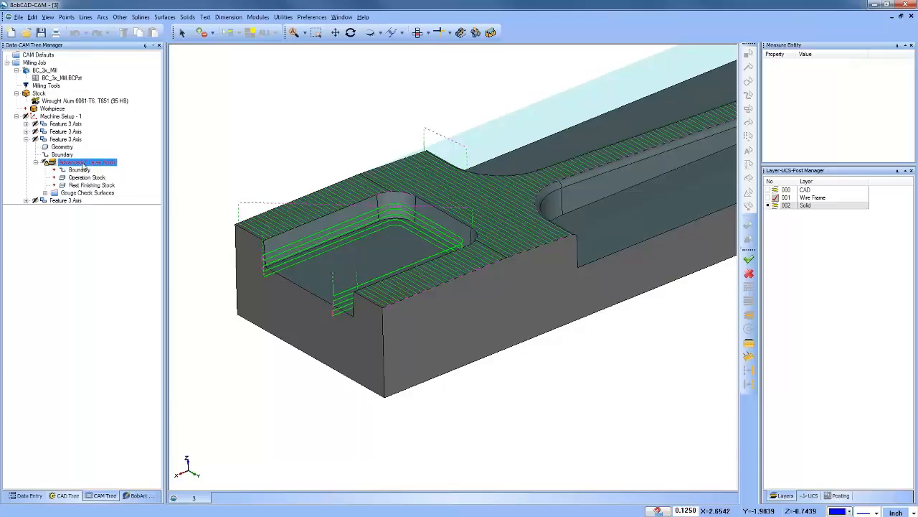
Step: Reopen the extended Advanced Z Level Finish toolpath to examine its ends, and check the operation's available commands
{"action": "right_click", "coordinate": [83, 167]}
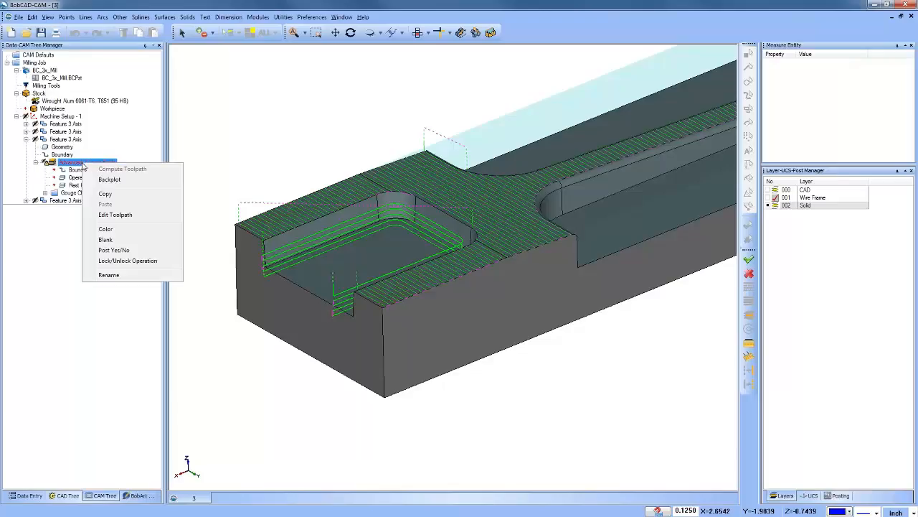
{"action": "left_click", "coordinate": [116, 215]}
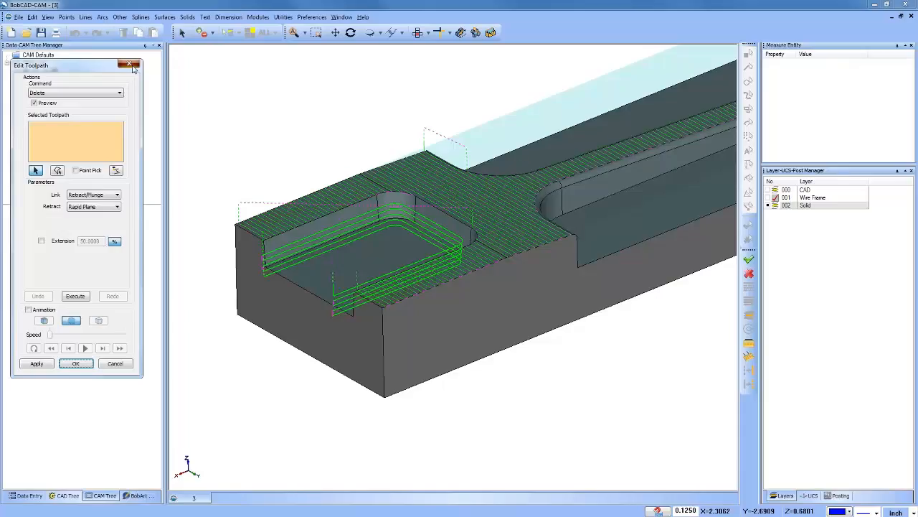
{"action": "left_click", "coordinate": [76, 363]}
{"action": "left_click", "coordinate": [80, 170]}
{"action": "right_click", "coordinate": [80, 162]}
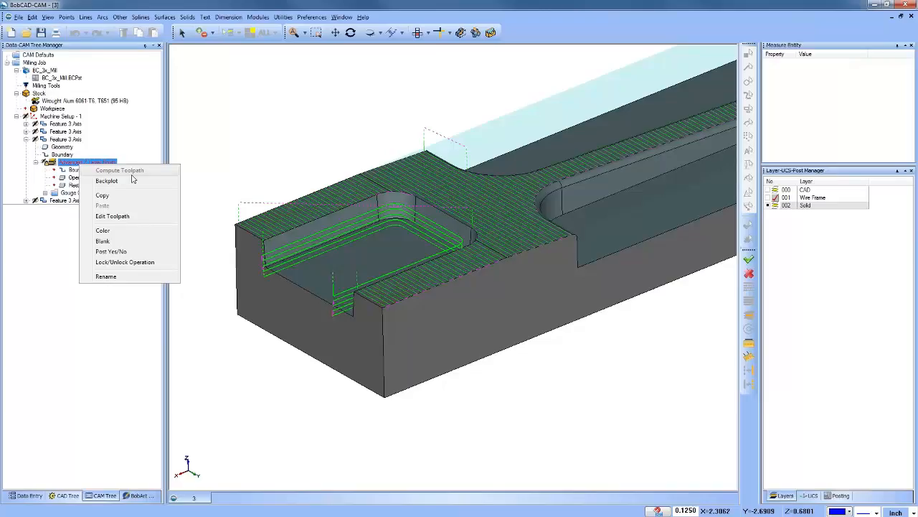
{"action": "left_click", "coordinate": [214, 158]}
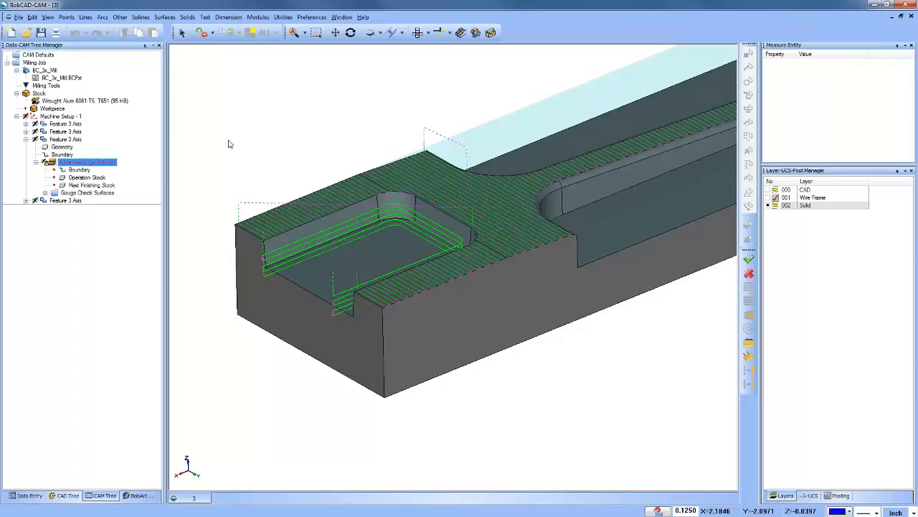
{"action": "left_click", "coordinate": [87, 178]}
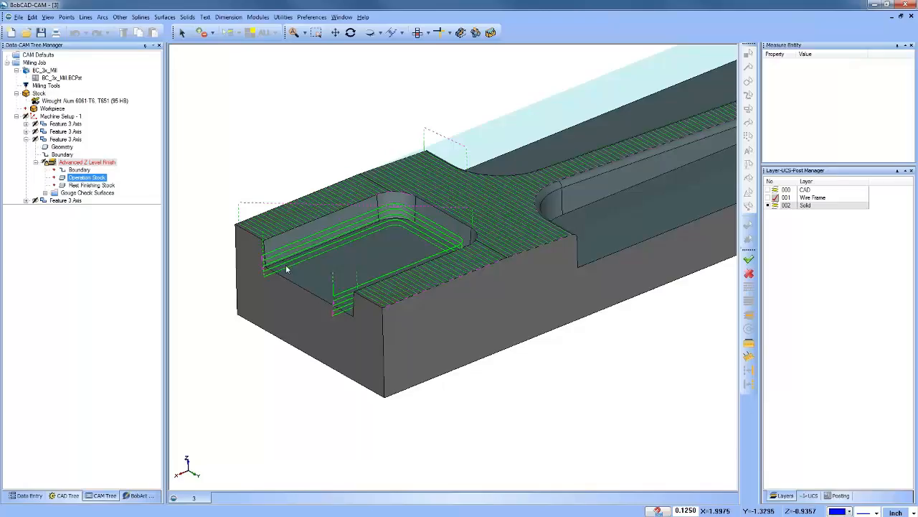
Step: Display the Advanced Planar toolpath of the first 3 Axis feature and view it across the whole part
{"action": "left_click", "coordinate": [63, 139]}
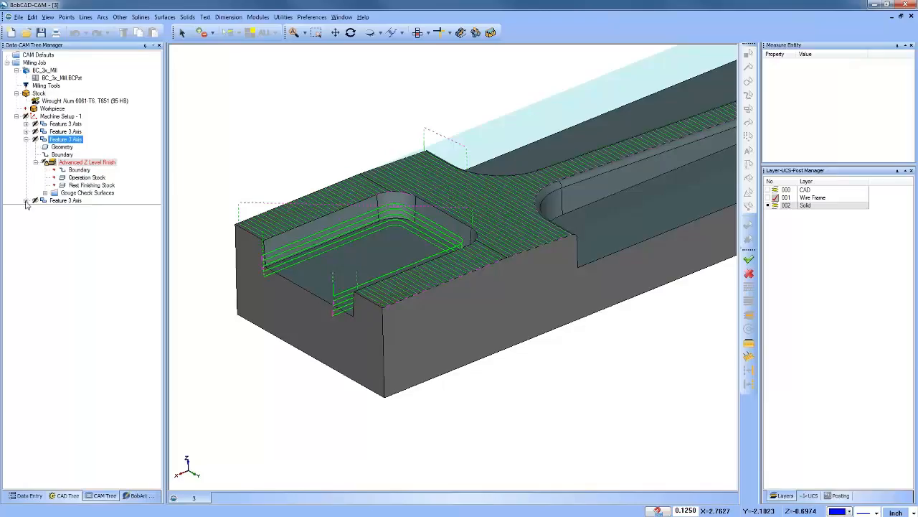
{"action": "left_click", "coordinate": [27, 125]}
{"action": "left_click", "coordinate": [69, 147]}
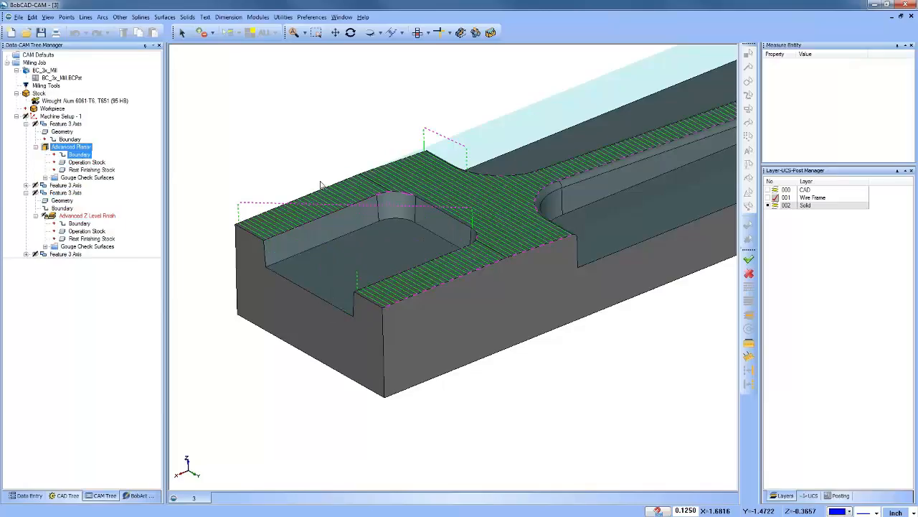
{"action": "scroll", "coordinate": [321, 193], "scroll_direction": "down", "scroll_amount": 3}
{"action": "middle_click_drag", "start_coordinate": [462, 211], "coordinate": [463, 249]}
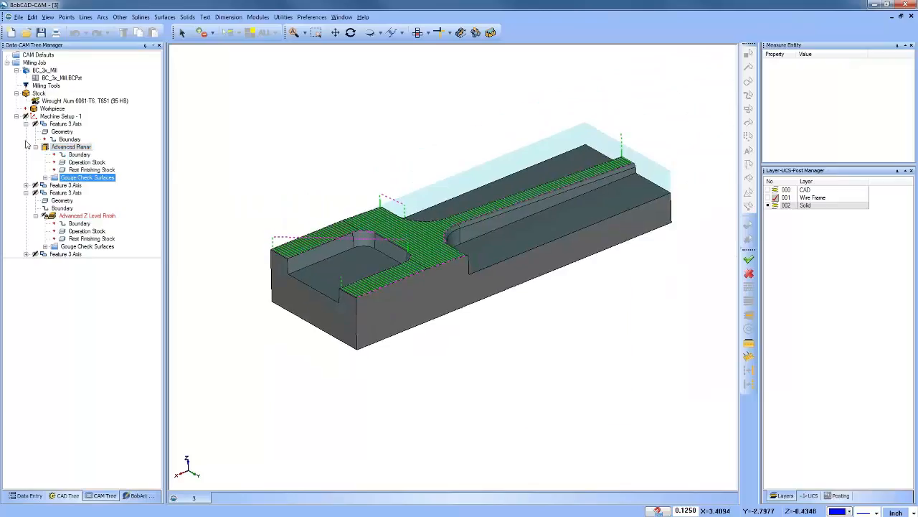
Step: Collapse the first 3 Axis feature and inspect the second feature's unlocked Project Curves operation with Edit Toolpath
{"action": "left_click", "coordinate": [25, 123]}
{"action": "left_click", "coordinate": [26, 132]}
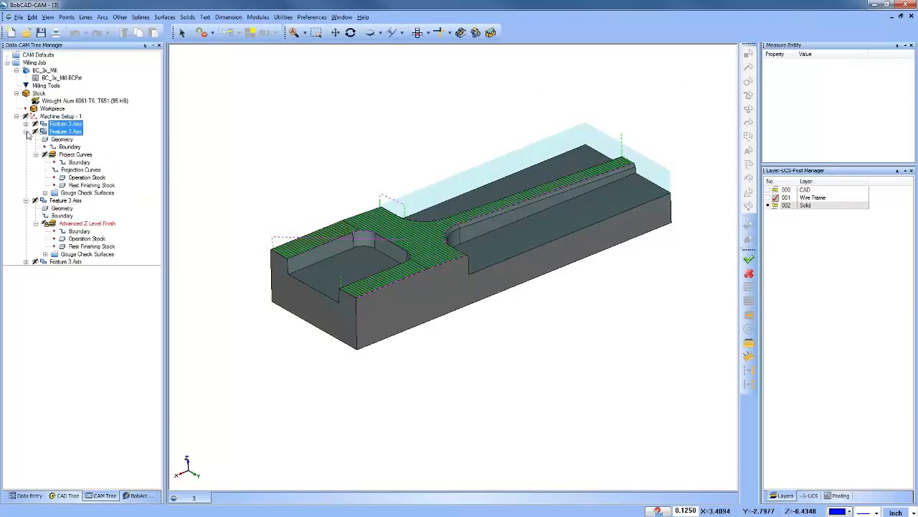
{"action": "left_click", "coordinate": [79, 162]}
{"action": "left_click", "coordinate": [76, 154]}
{"action": "right_click", "coordinate": [76, 154]}
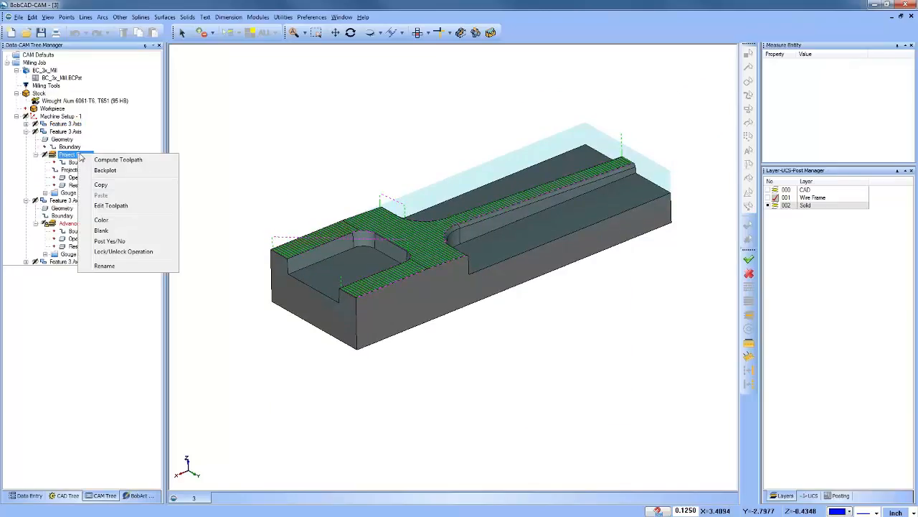
{"action": "left_click", "coordinate": [123, 209]}
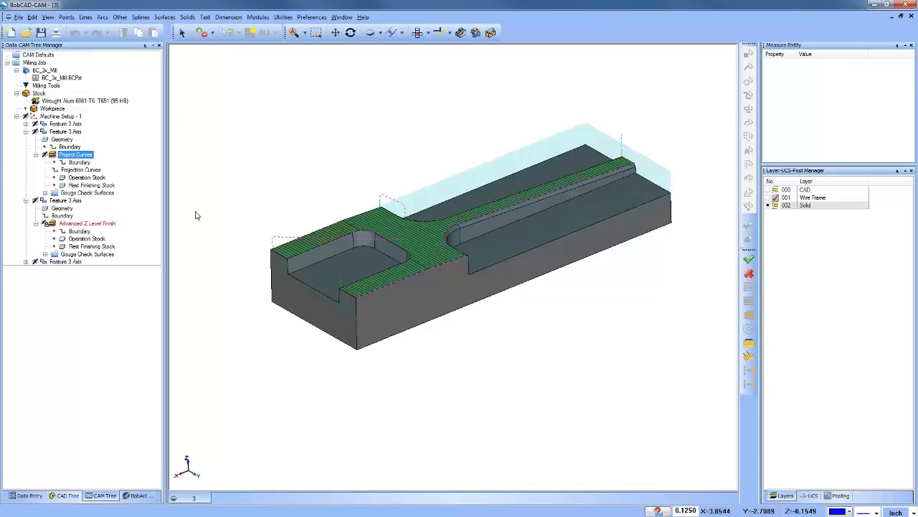
Step: Check the locked Advanced Z Level Finish operation's recompute option, and open and close its toolpath editor without changes
{"action": "left_click", "coordinate": [26, 131]}
{"action": "left_click", "coordinate": [41, 138], "text": "ctrl"}
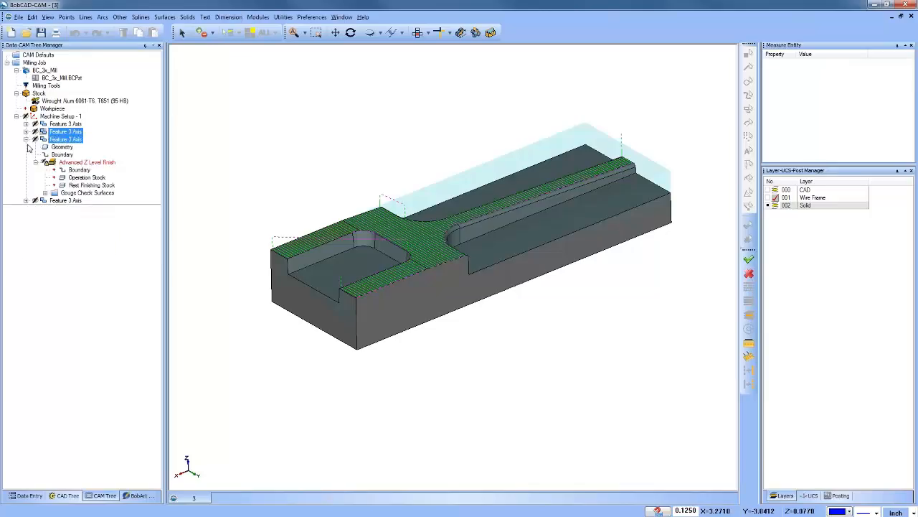
{"action": "left_click", "coordinate": [59, 154]}
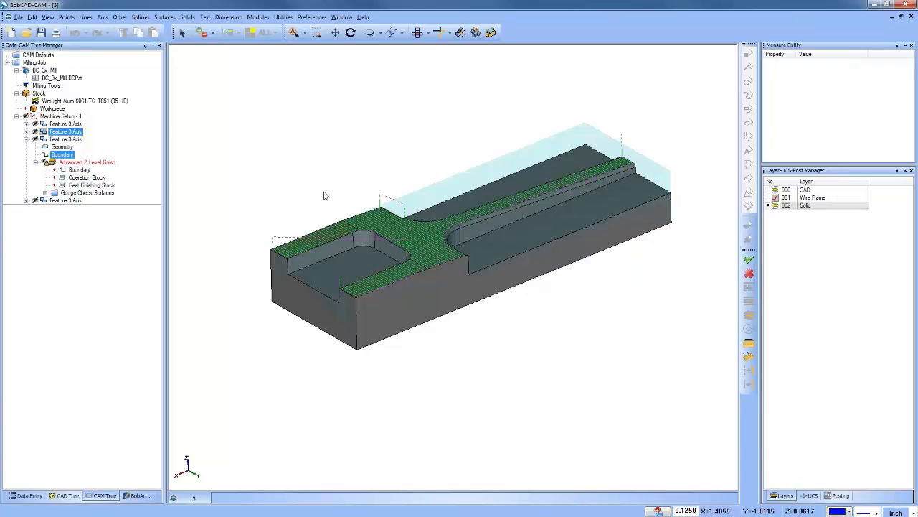
{"action": "left_click", "coordinate": [66, 164]}
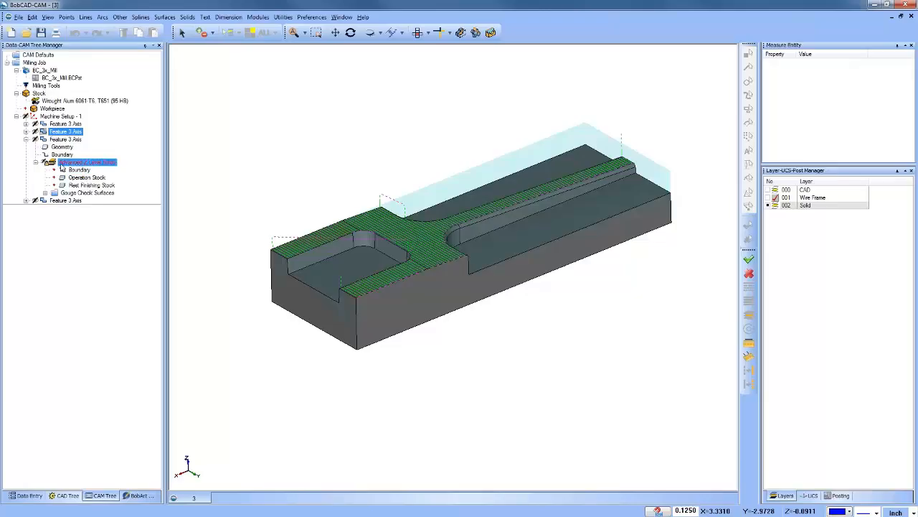
{"action": "right_click", "coordinate": [81, 164]}
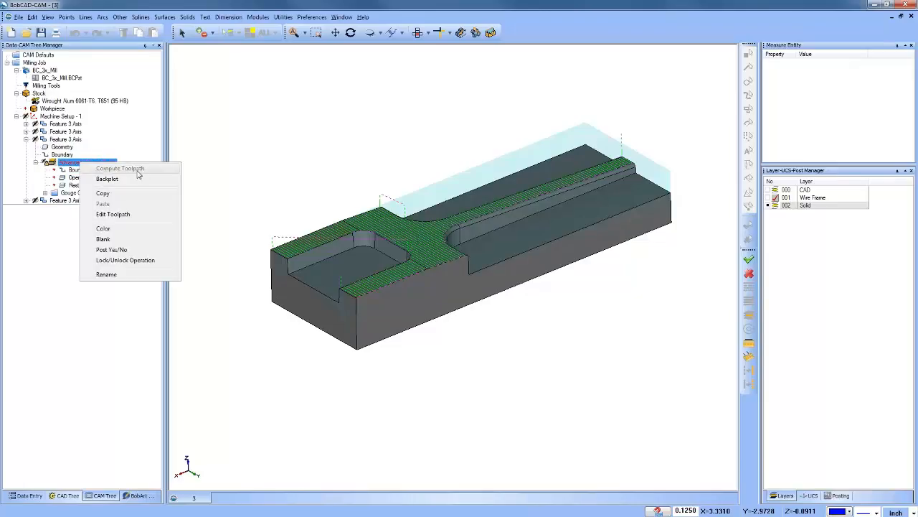
{"action": "left_click", "coordinate": [68, 164]}
{"action": "right_click", "coordinate": [67, 163]}
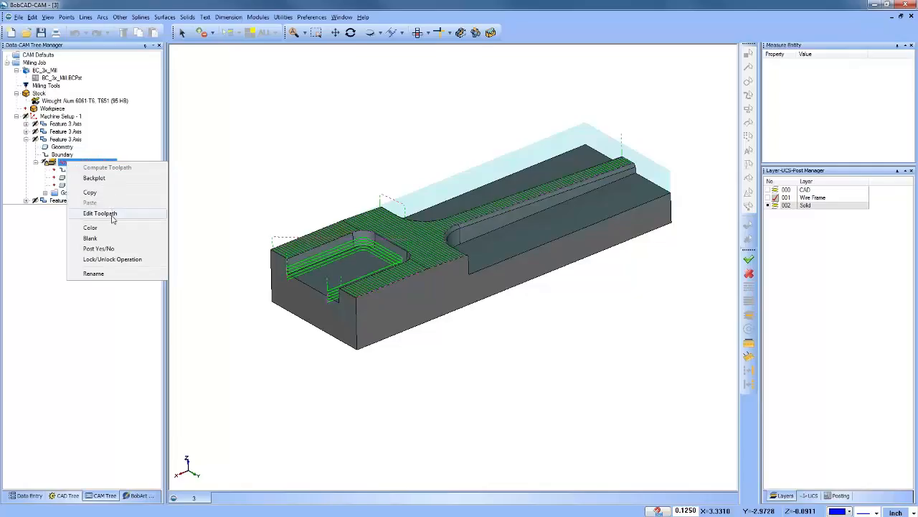
{"action": "left_click", "coordinate": [101, 213]}
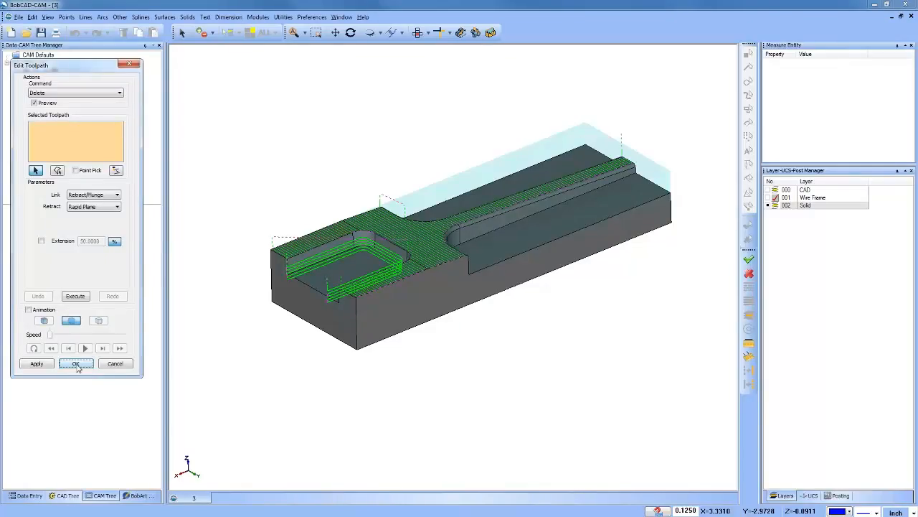
{"action": "left_click", "coordinate": [78, 365]}
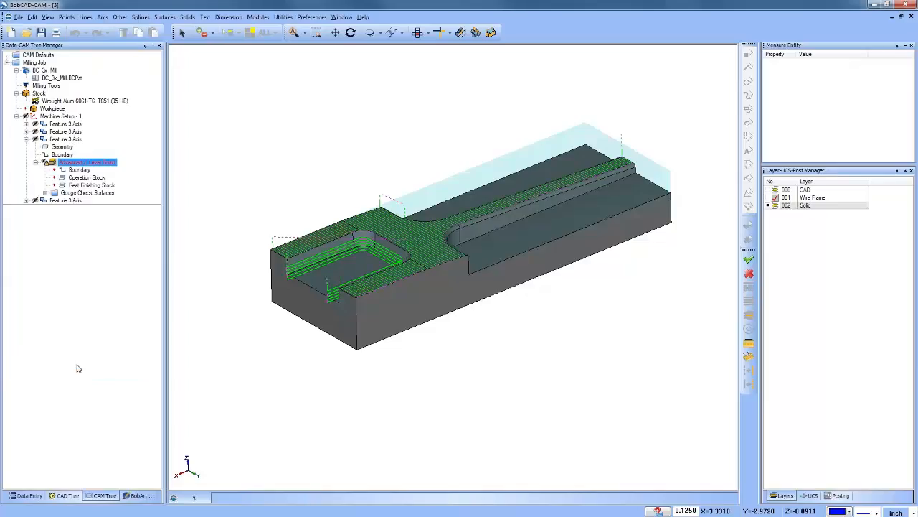
Step: Unlock the third feature's Advanced Z Level Finish operation and recompute its toolpath
{"action": "left_click", "coordinate": [74, 170]}
{"action": "left_click", "coordinate": [74, 163]}
{"action": "right_click", "coordinate": [75, 163]}
{"action": "left_click", "coordinate": [131, 259]}
{"action": "right_click", "coordinate": [86, 164]}
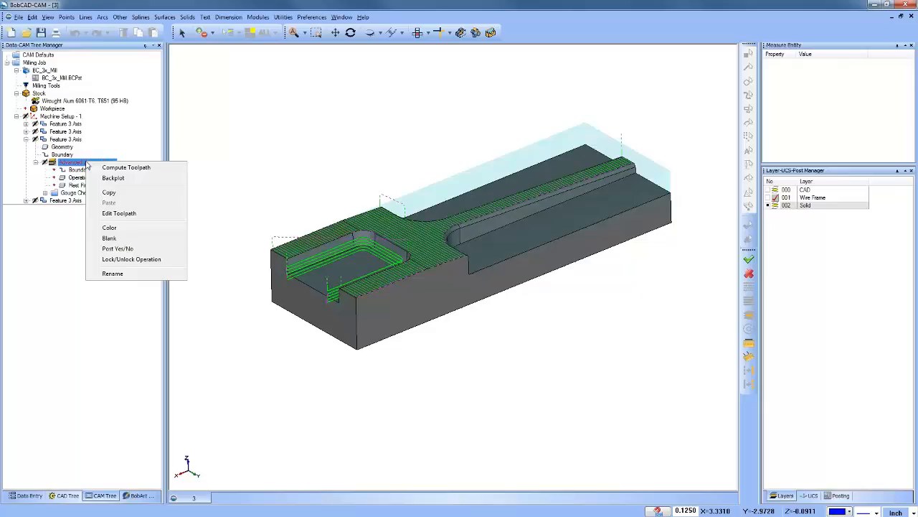
{"action": "left_click", "coordinate": [130, 168]}
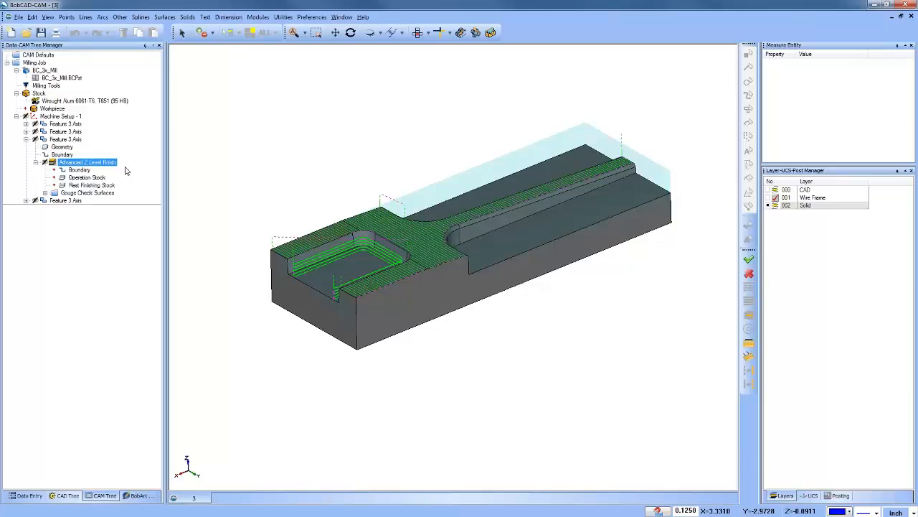
Step: Collapse the third 3 Axis feature, expand the fourth, and examine its Flatlands toolpath from above
{"action": "left_click", "coordinate": [27, 144]}
{"action": "left_click", "coordinate": [26, 139]}
{"action": "left_click", "coordinate": [27, 147]}
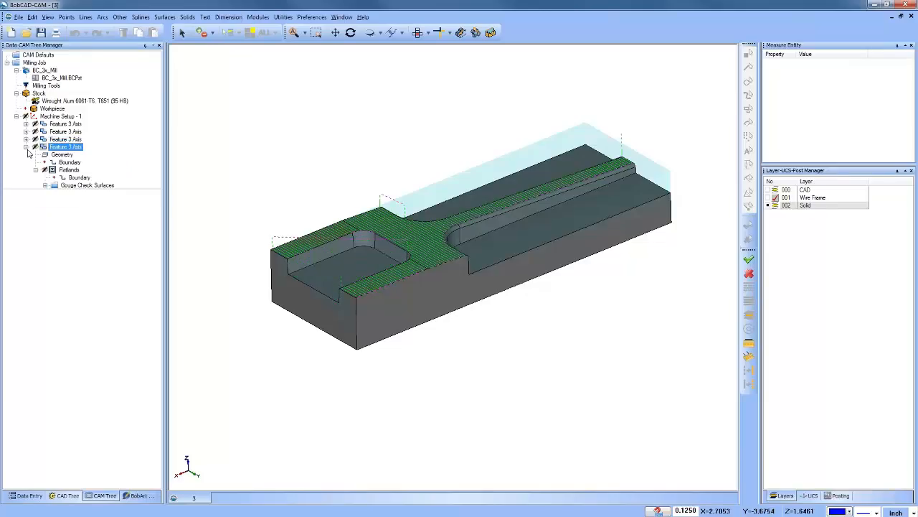
{"action": "left_click", "coordinate": [67, 170]}
{"action": "left_click", "coordinate": [71, 177]}
{"action": "middle_click_drag", "start_coordinate": [458, 311], "coordinate": [443, 339]}
{"action": "left_click", "coordinate": [417, 34]}
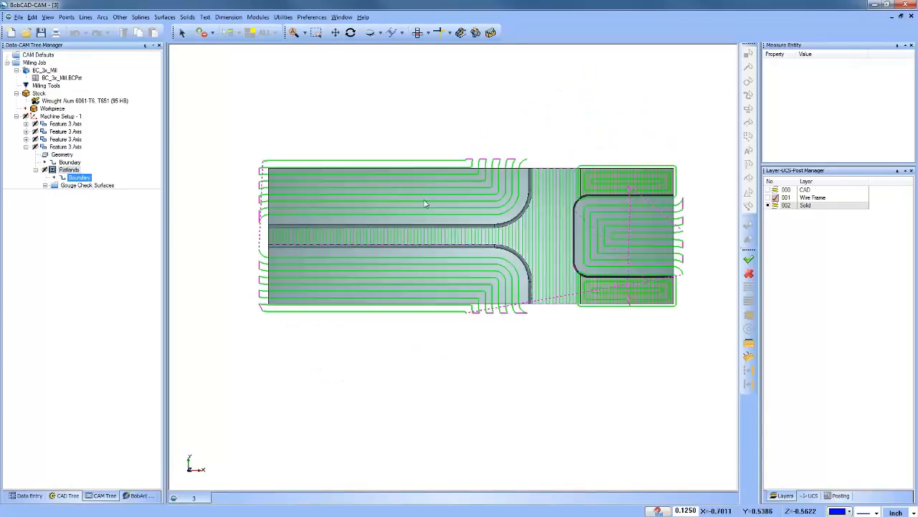
{"action": "left_click", "coordinate": [72, 147]}
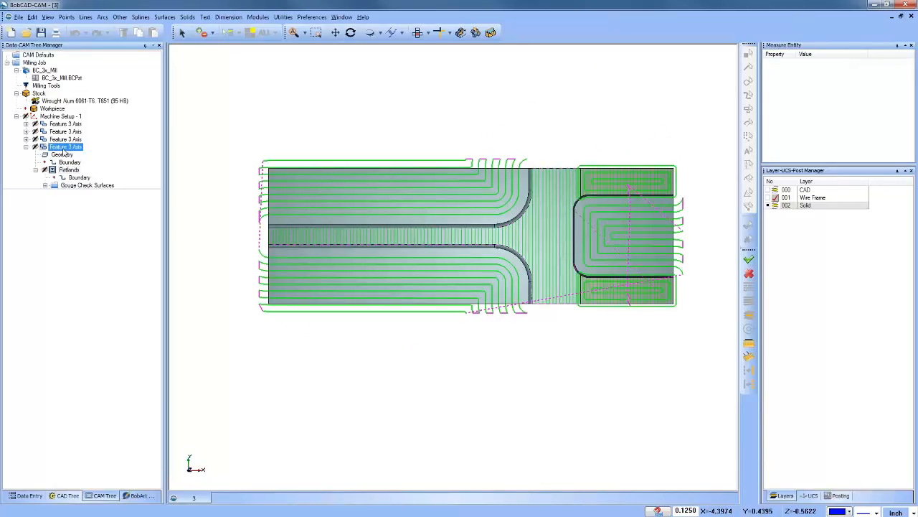
{"action": "right_click", "coordinate": [65, 148]}
{"action": "left_click", "coordinate": [88, 157]}
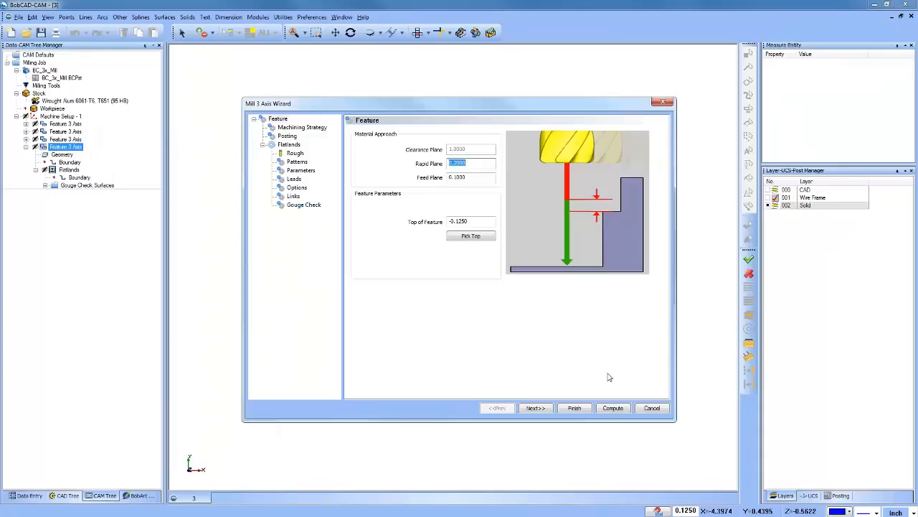
{"action": "left_click", "coordinate": [653, 408]}
Step: Preview Extend Cut Move with a 50% extension on the Flatlands toolpath, and cancel the edit
{"action": "right_click", "coordinate": [70, 169]}
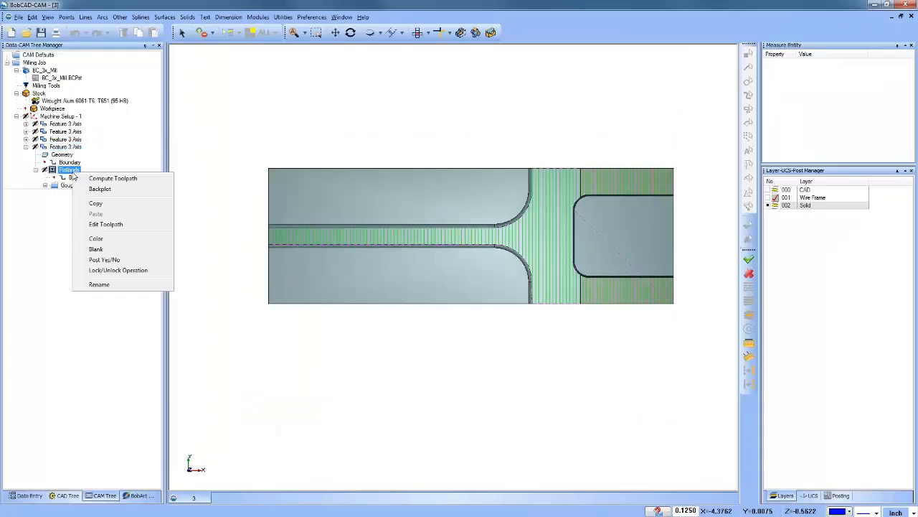
{"action": "left_click", "coordinate": [125, 229]}
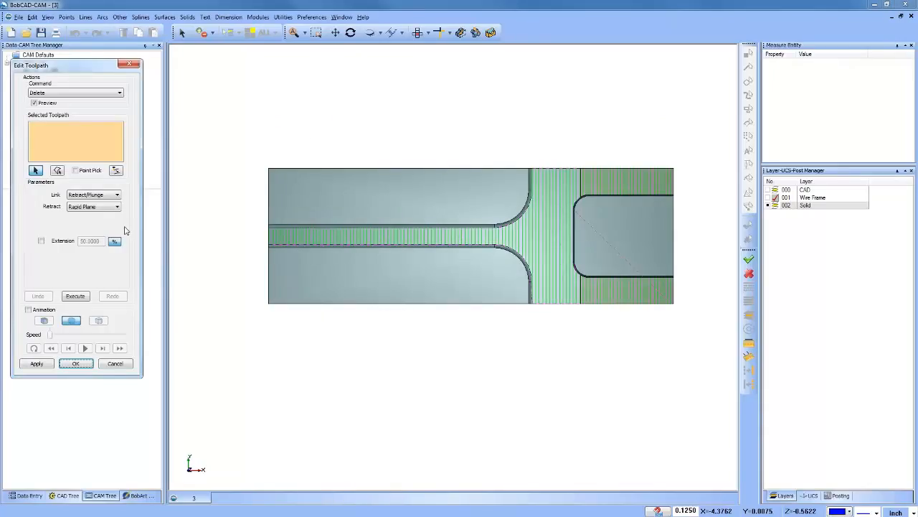
{"action": "left_click", "coordinate": [65, 93]}
{"action": "left_click", "coordinate": [70, 138]}
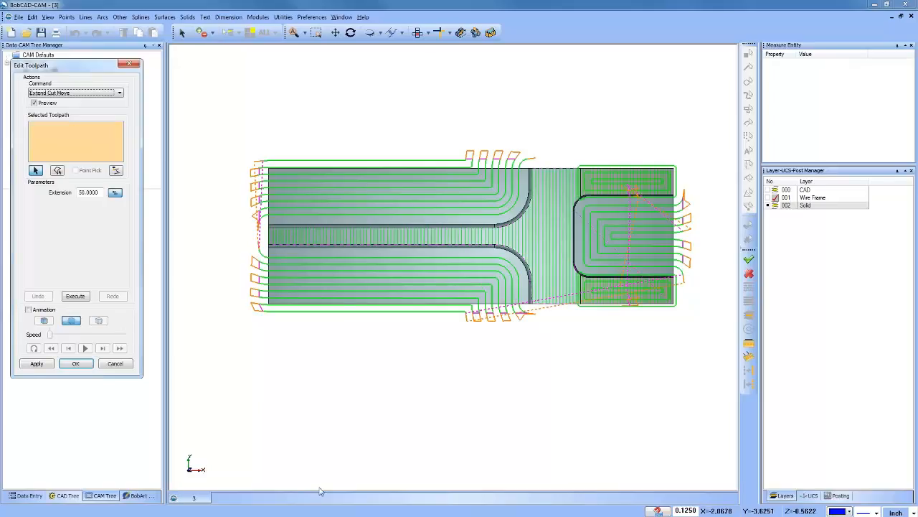
{"action": "left_click", "coordinate": [117, 363]}
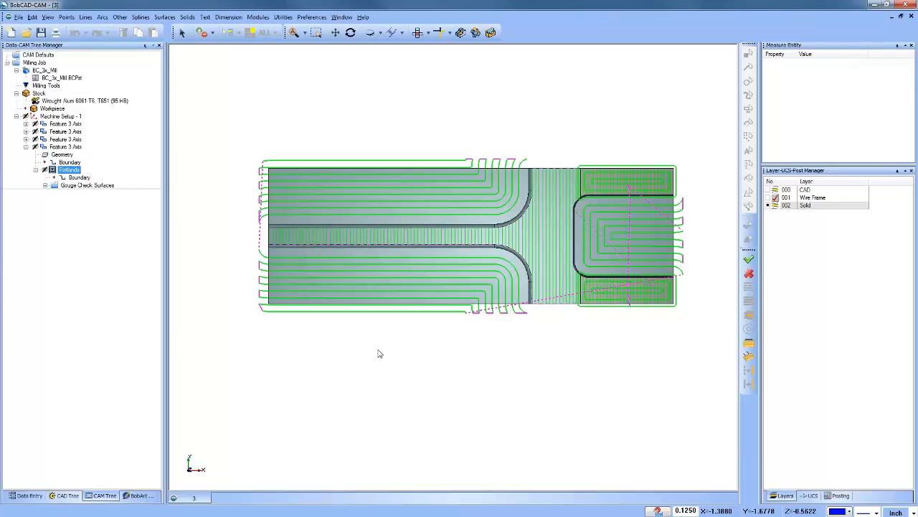
Step: Close 3.bbcd without saving, reopen it from the Used in Webinar folder, and display its CAM tree
{"action": "left_click", "coordinate": [911, 16]}
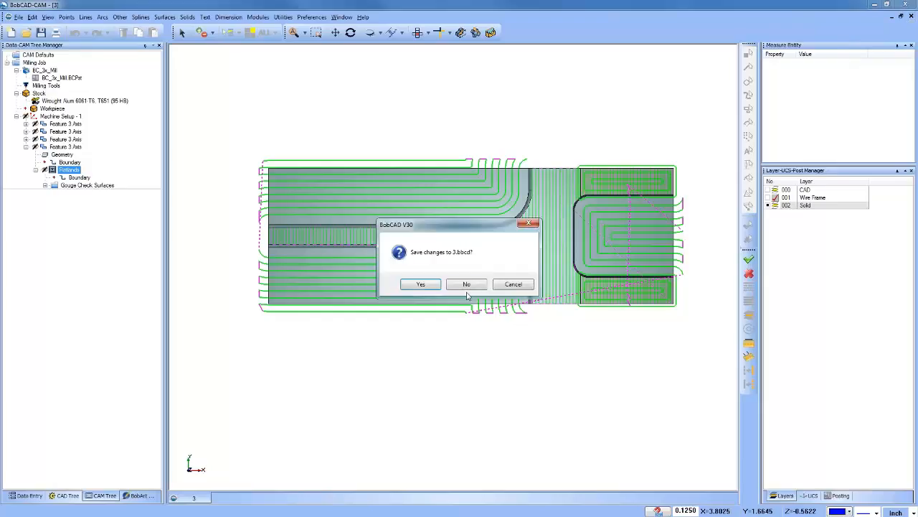
{"action": "left_click", "coordinate": [466, 287]}
{"action": "left_click", "coordinate": [26, 33]}
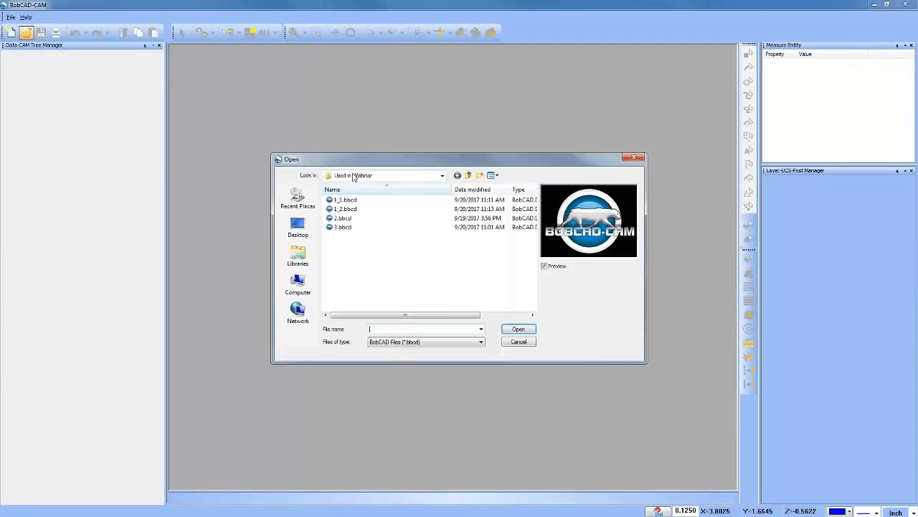
{"action": "left_click", "coordinate": [343, 218]}
{"action": "left_click", "coordinate": [342, 227]}
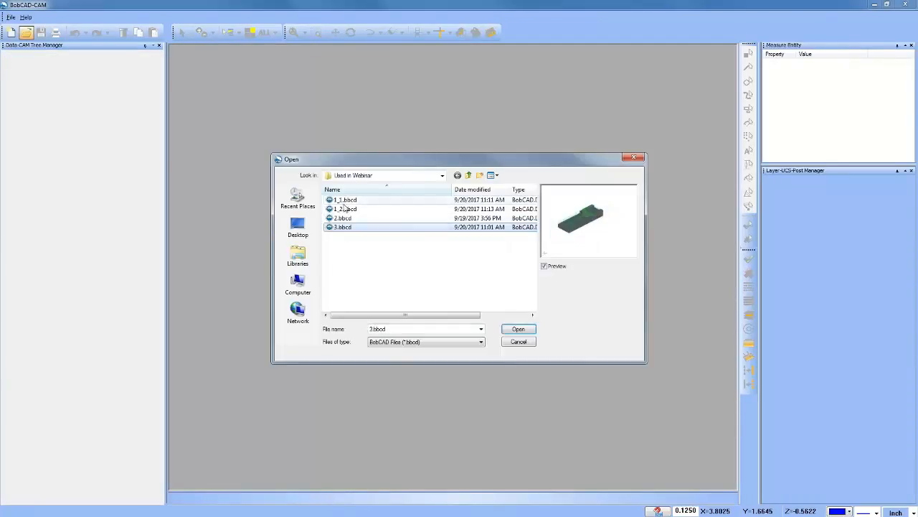
{"action": "left_click", "coordinate": [518, 329]}
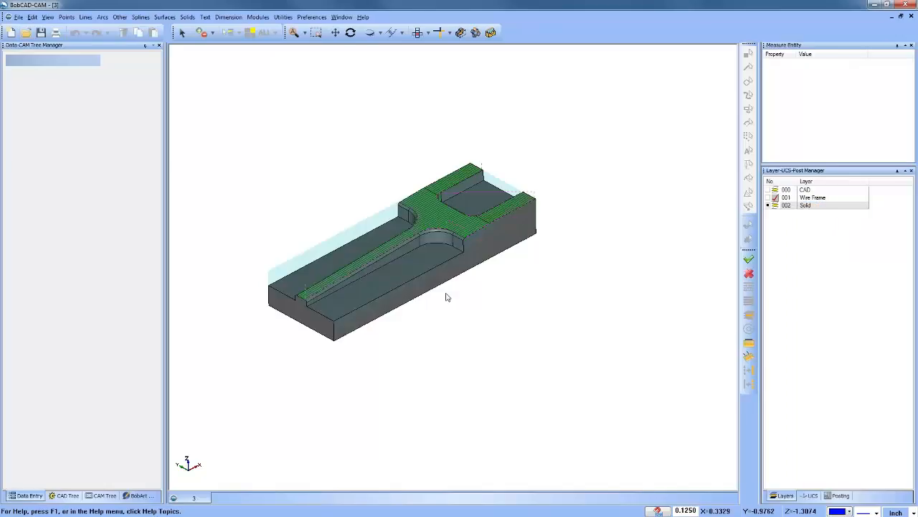
{"action": "left_click", "coordinate": [106, 495]}
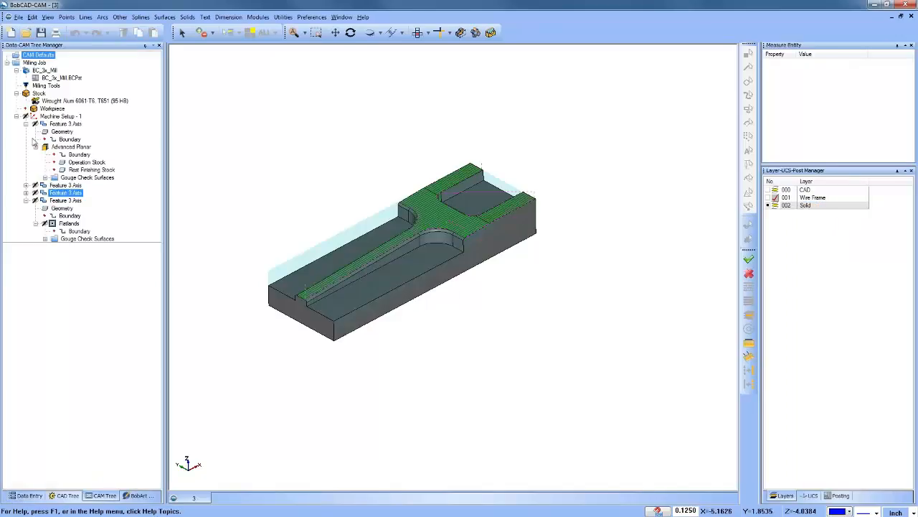
Step: Expand the second 3 Axis feature and open its Project Curves toolpath for editing
{"action": "left_click", "coordinate": [35, 187]}
{"action": "left_click", "coordinate": [26, 185]}
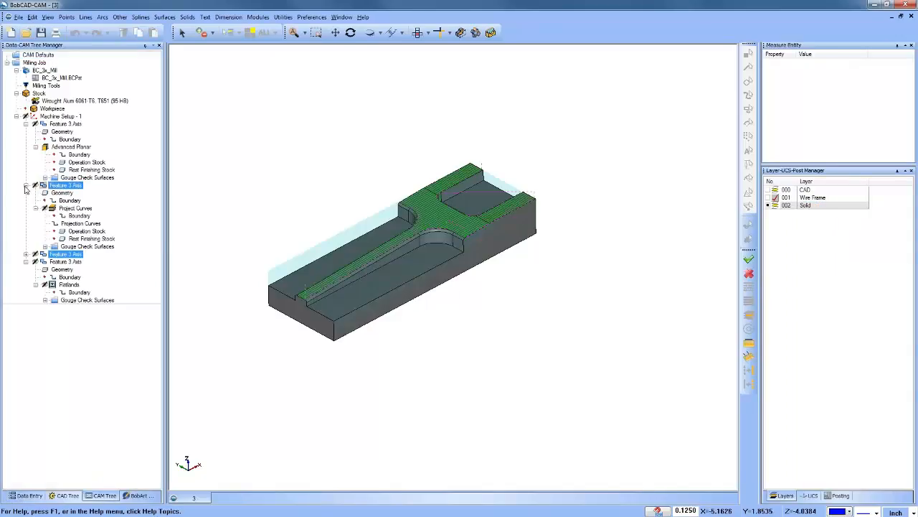
{"action": "left_click", "coordinate": [72, 208]}
{"action": "right_click", "coordinate": [67, 210]}
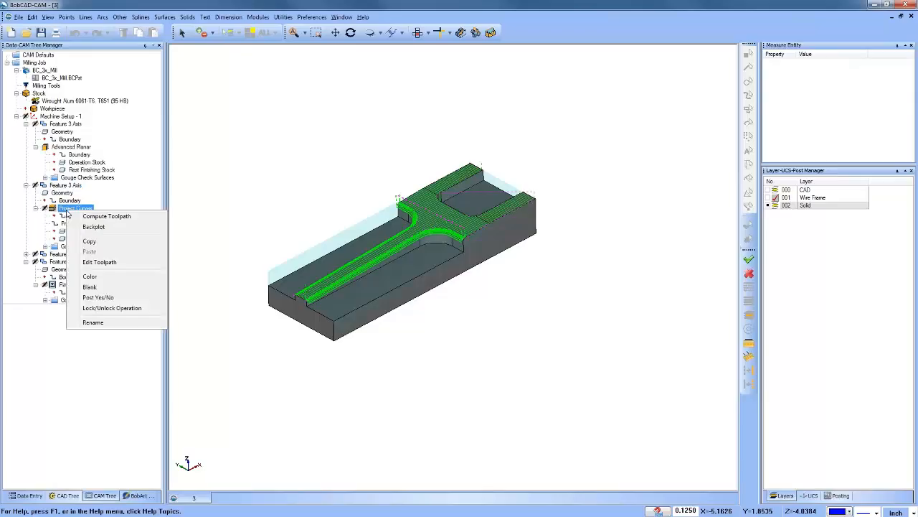
{"action": "left_click", "coordinate": [101, 262]}
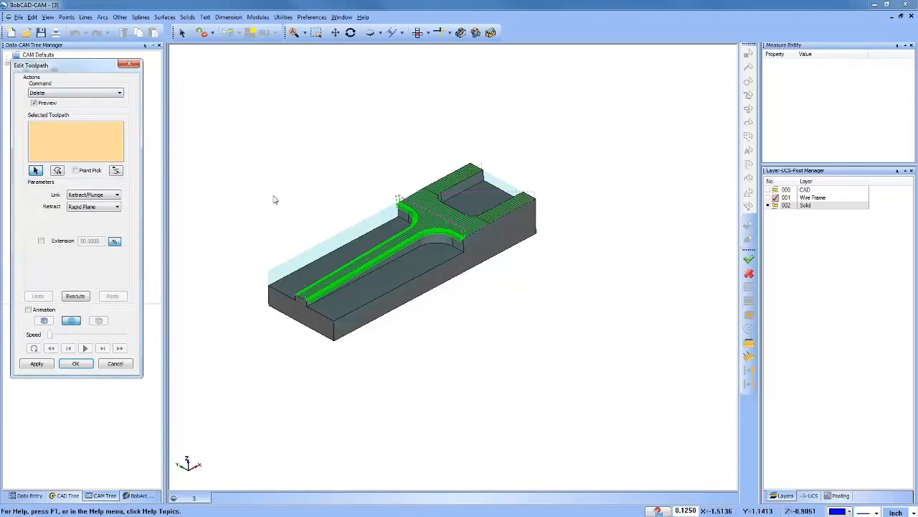
Step: Extend the Project Curves cut moves by 50%, accept the edit, and inspect the toolpath ends on the part
{"action": "left_click", "coordinate": [74, 93]}
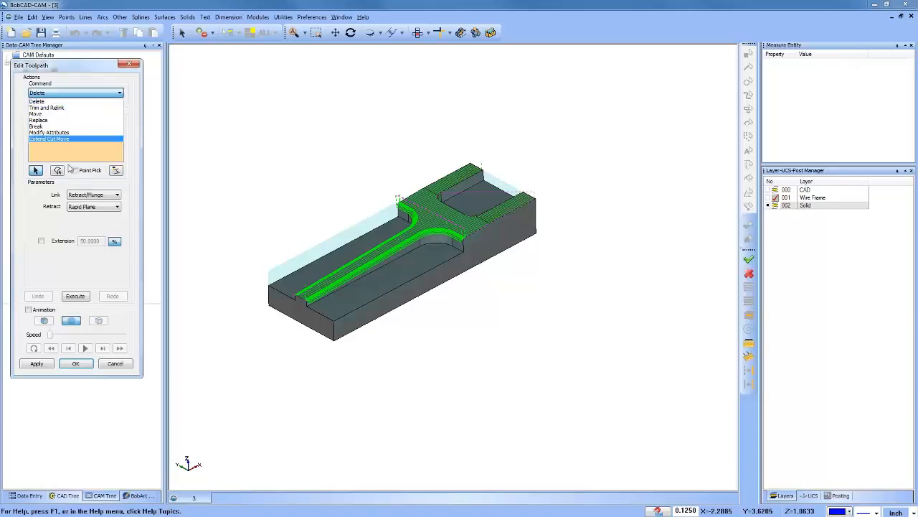
{"action": "left_click", "coordinate": [70, 142]}
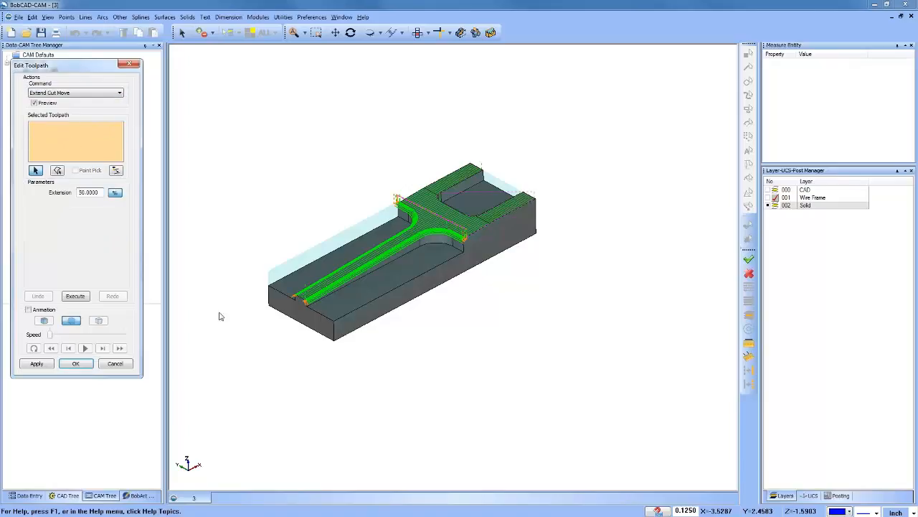
{"action": "scroll", "coordinate": [316, 304], "scroll_direction": "up", "scroll_amount": 6}
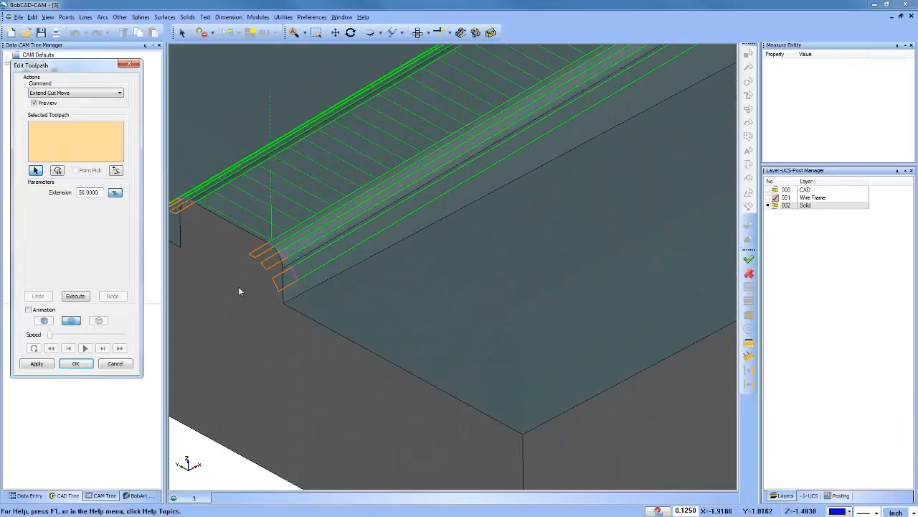
{"action": "left_click", "coordinate": [37, 363]}
{"action": "left_click", "coordinate": [75, 364]}
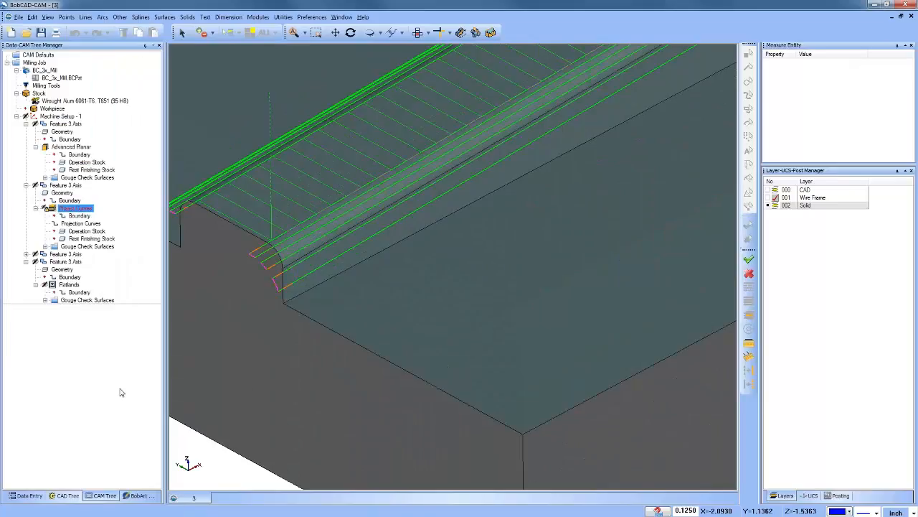
{"action": "scroll", "coordinate": [262, 280], "scroll_direction": "down", "scroll_amount": 6}
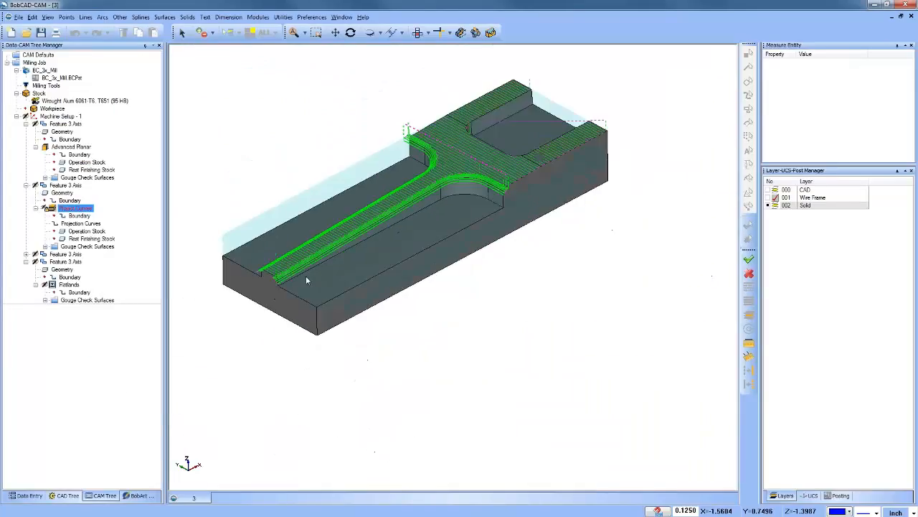
{"action": "middle_click_drag", "start_coordinate": [401, 251], "coordinate": [459, 281]}
{"action": "scroll", "coordinate": [471, 205], "scroll_direction": "up", "scroll_amount": 7}
{"action": "scroll", "coordinate": [459, 282], "scroll_direction": "down", "scroll_amount": 7}
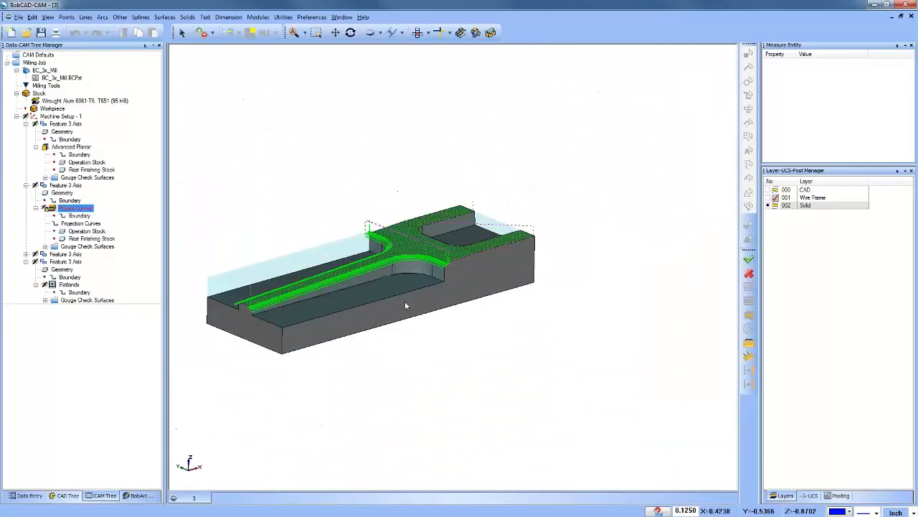
{"action": "middle_click_drag", "start_coordinate": [406, 305], "coordinate": [454, 270]}
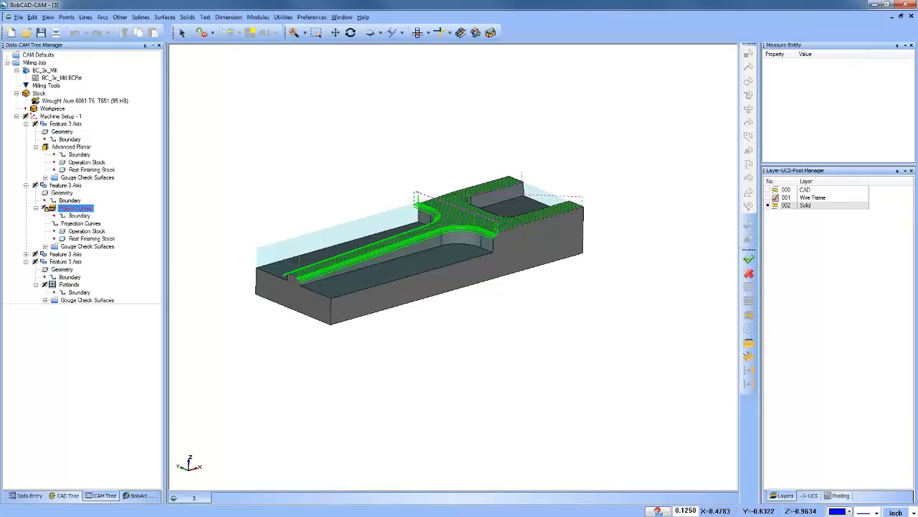
Step: Open 2.bbcd, show layer 003 with the rectangular boundary, and view the part from the front
{"action": "left_click", "coordinate": [26, 32]}
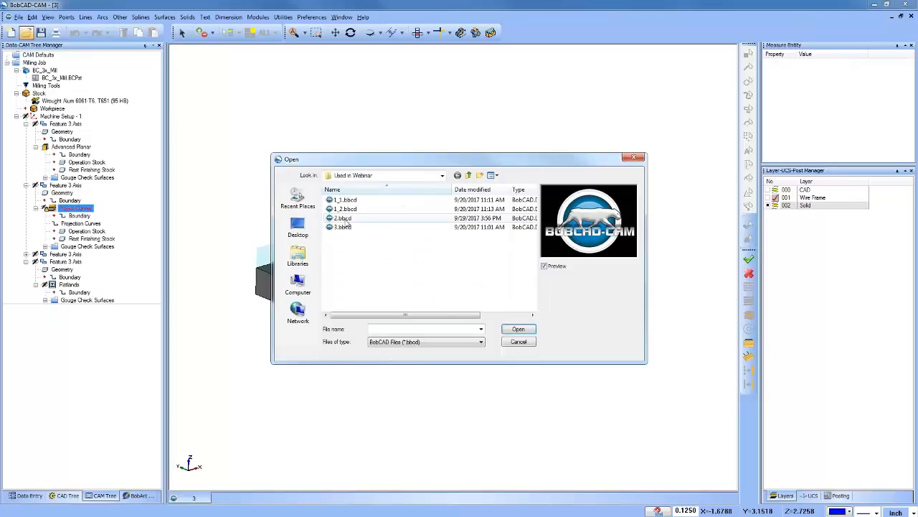
{"action": "left_click", "coordinate": [346, 218]}
{"action": "left_click", "coordinate": [518, 328]}
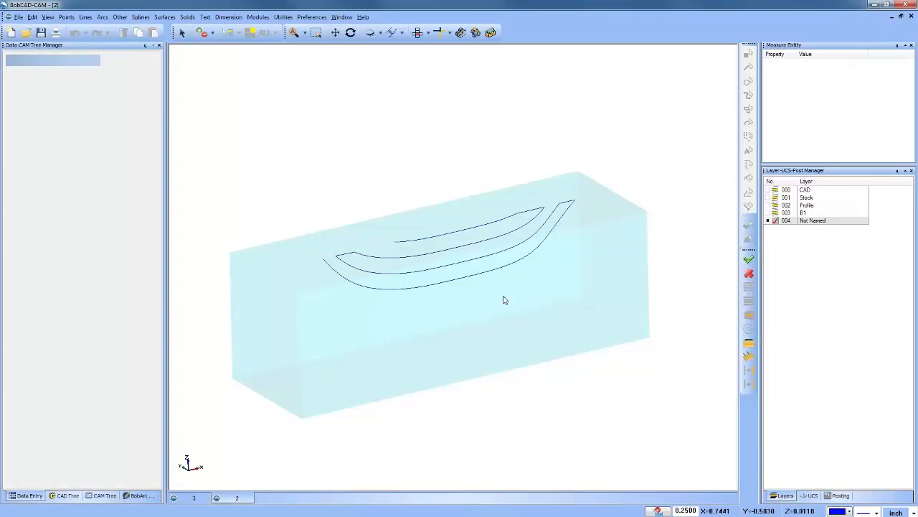
{"action": "left_click", "coordinate": [768, 213]}
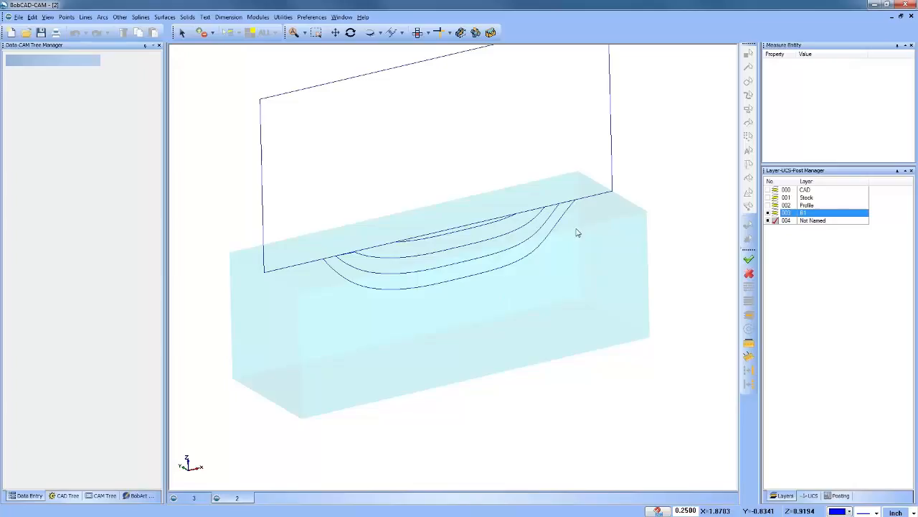
{"action": "key", "text": "2"}
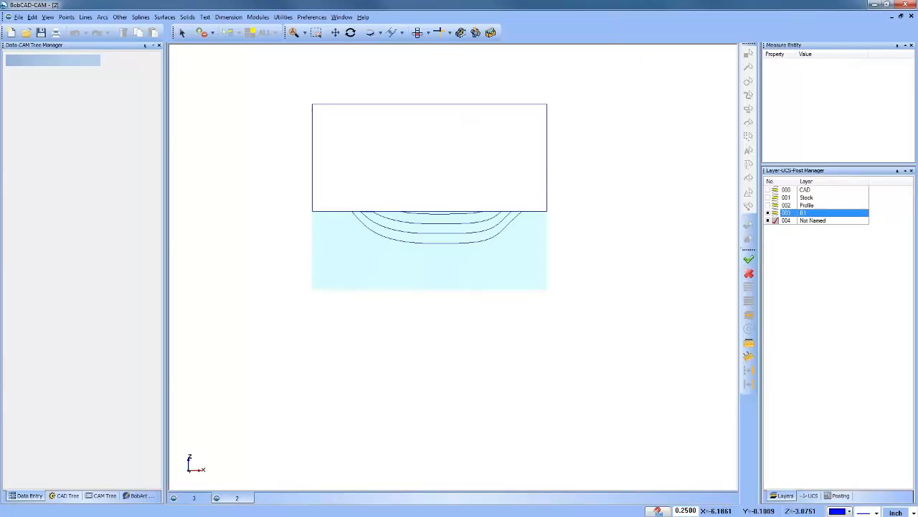
Step: Unlock the 3D Engrave Rough operation of the 3 Axis Wireframe feature and recompute its toolpath
{"action": "left_click", "coordinate": [100, 495]}
{"action": "left_click", "coordinate": [86, 154]}
{"action": "right_click", "coordinate": [75, 146]}
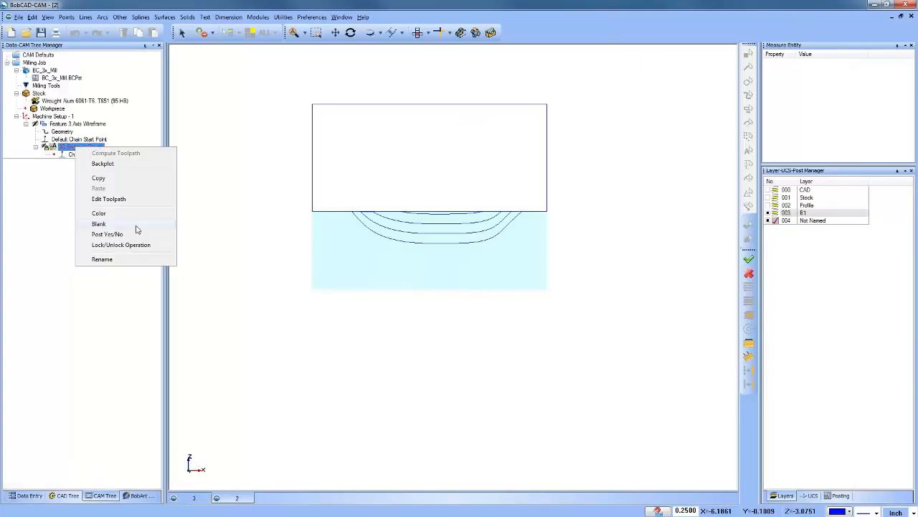
{"action": "left_click", "coordinate": [143, 248]}
{"action": "right_click", "coordinate": [77, 148]}
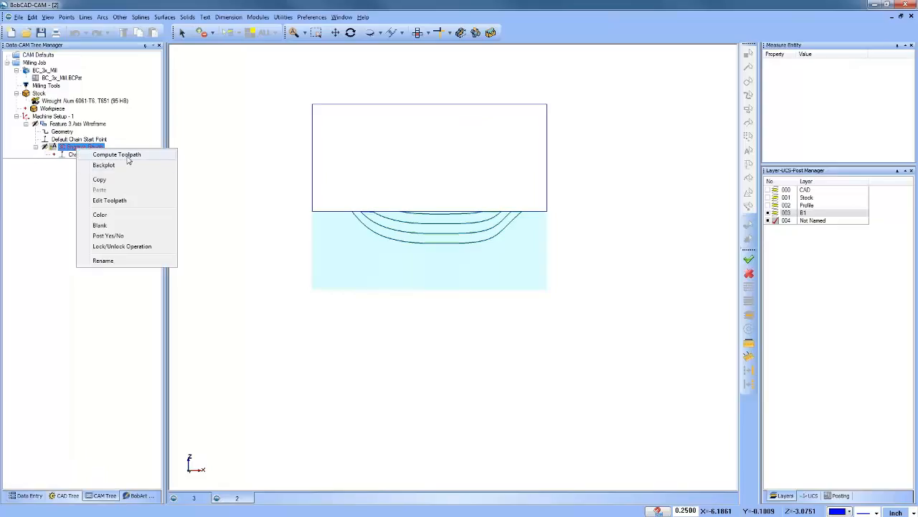
{"action": "left_click", "coordinate": [129, 155]}
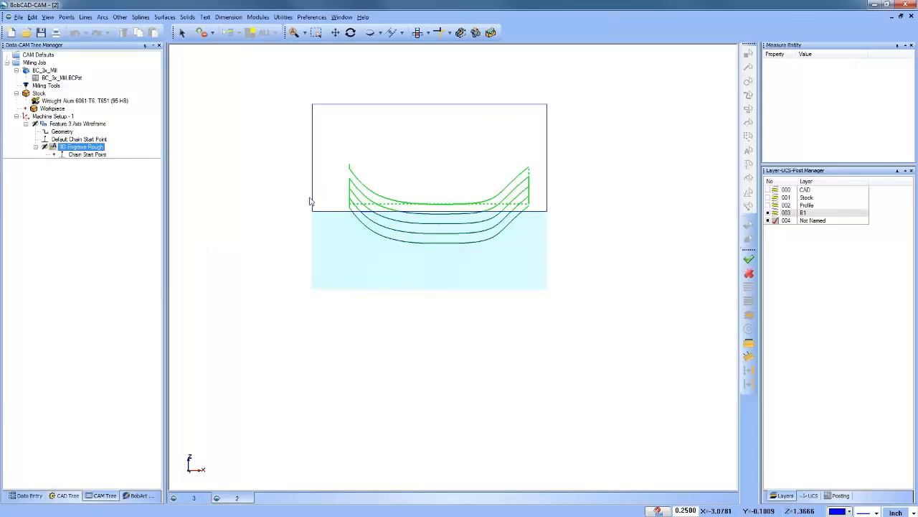
Step: Open the 3D Engrave Rough toolpath for editing with the Trim and Relink command
{"action": "right_click", "coordinate": [92, 148]}
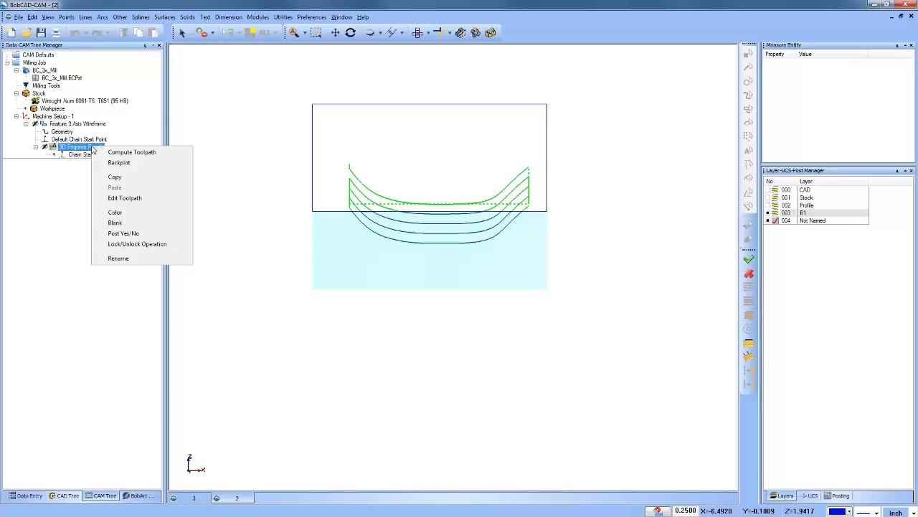
{"action": "left_click", "coordinate": [152, 203]}
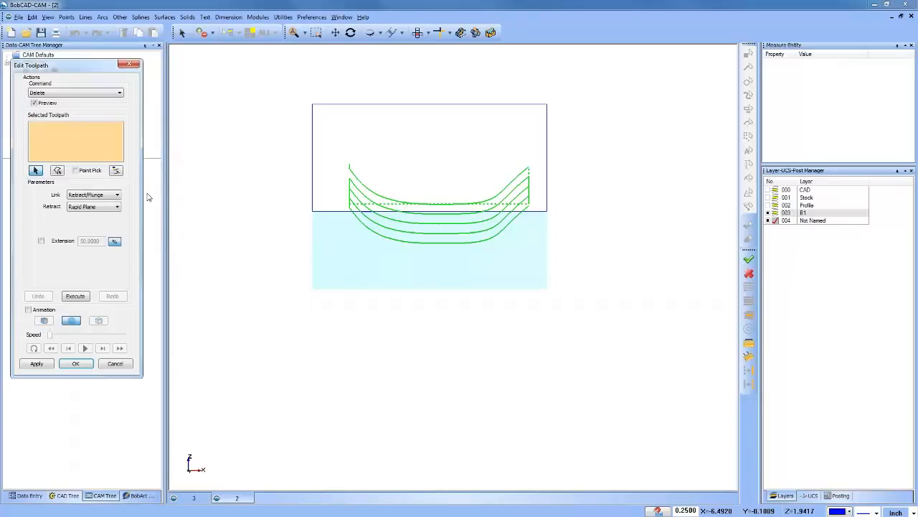
{"action": "left_click", "coordinate": [67, 94]}
{"action": "left_click", "coordinate": [68, 108]}
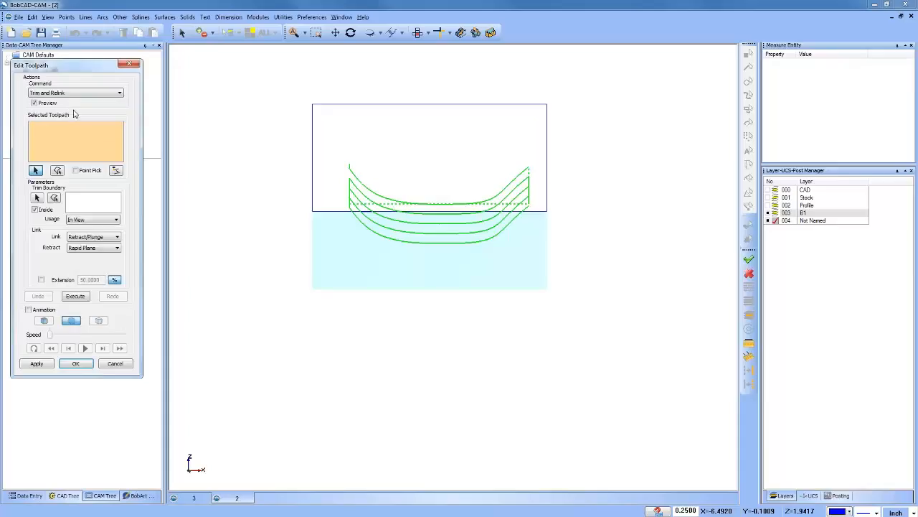
Step: Try trimming and relinking all engraving moves with the rectangle as an inside, in-view boundary and Retract/Plunge links, and discard the edit
{"action": "left_click_drag", "start_coordinate": [265, 87], "coordinate": [622, 314]}
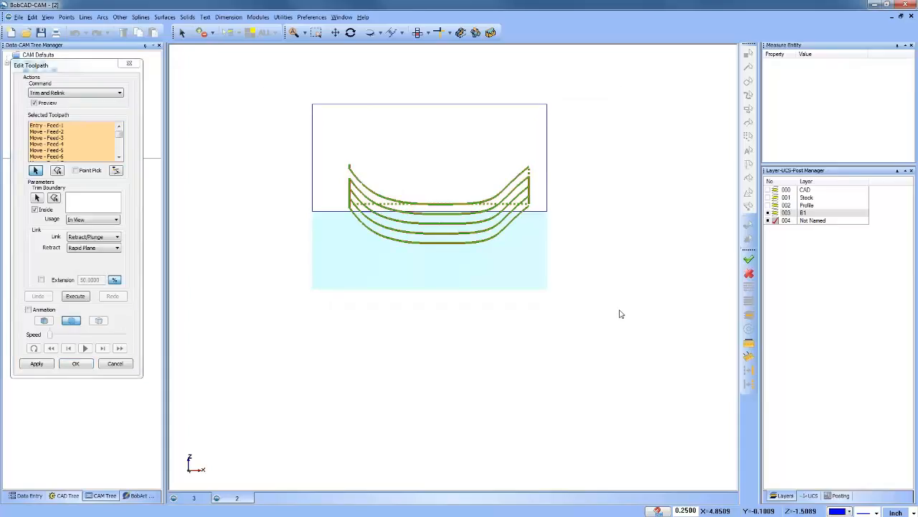
{"action": "left_click", "coordinate": [37, 198]}
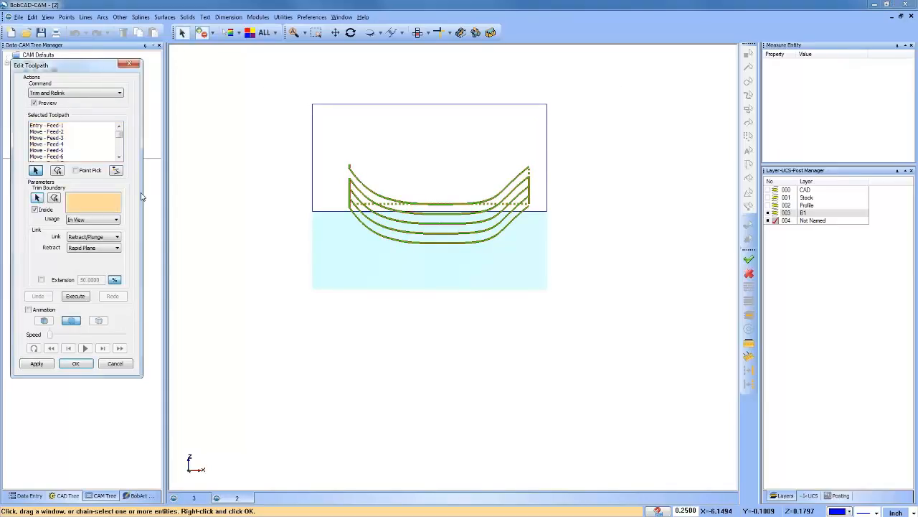
{"action": "left_click", "coordinate": [315, 149]}
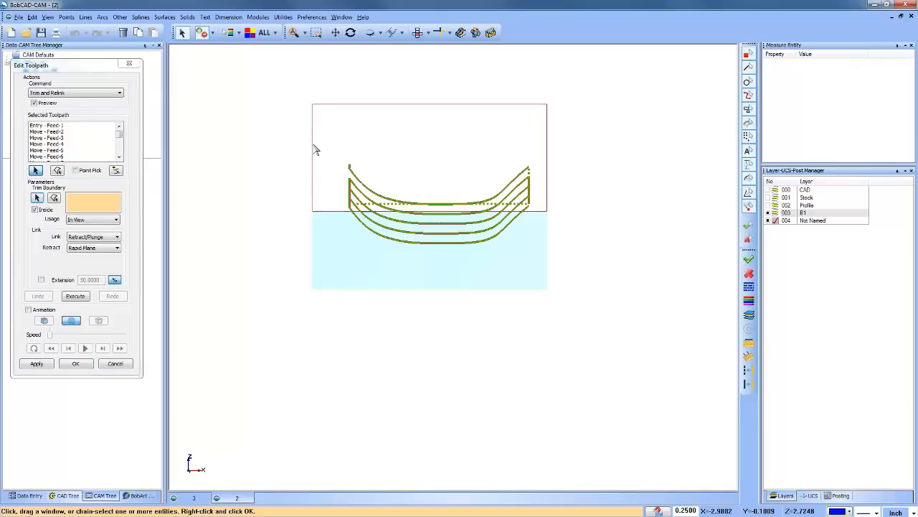
{"action": "right_click", "coordinate": [250, 163]}
{"action": "left_click", "coordinate": [260, 165]}
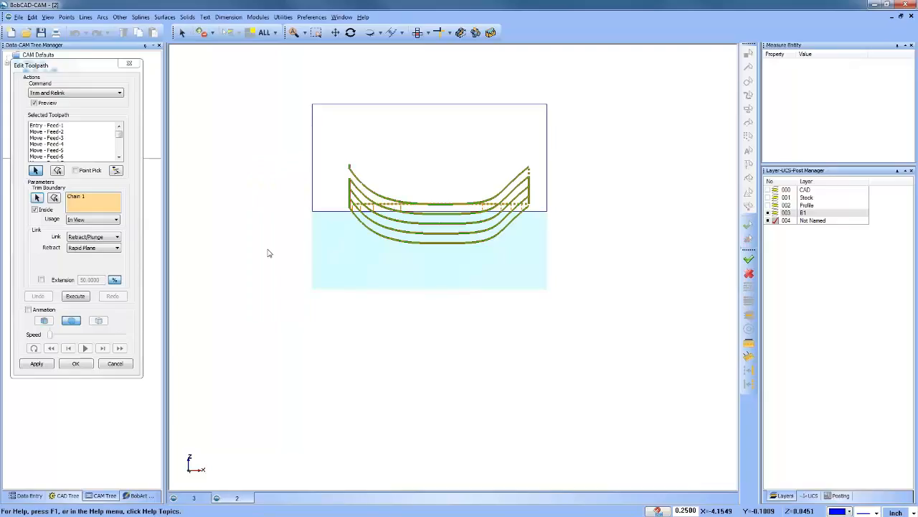
{"action": "left_click", "coordinate": [75, 295]}
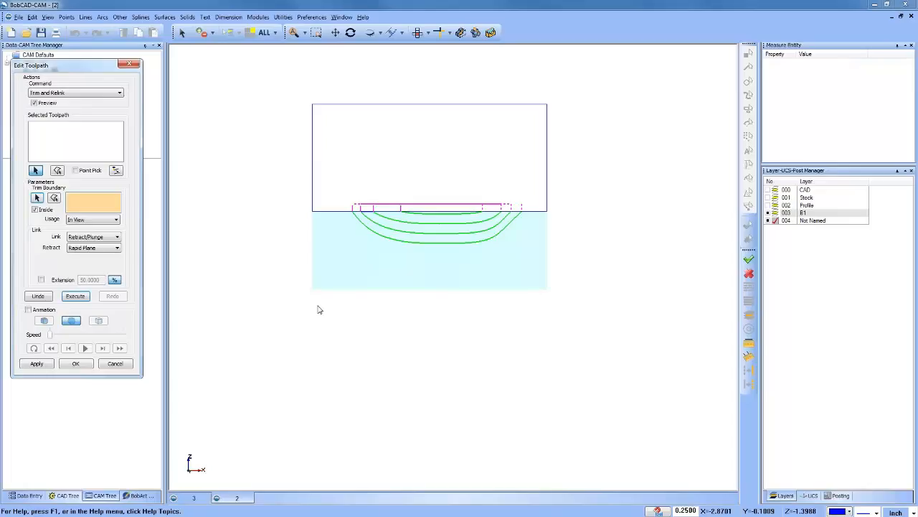
{"action": "left_click", "coordinate": [124, 368]}
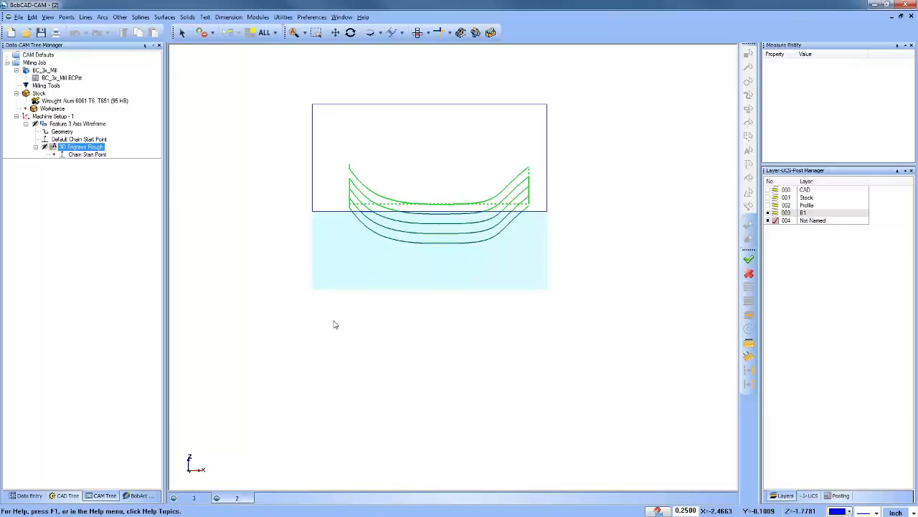
{"action": "right_click", "coordinate": [420, 130]}
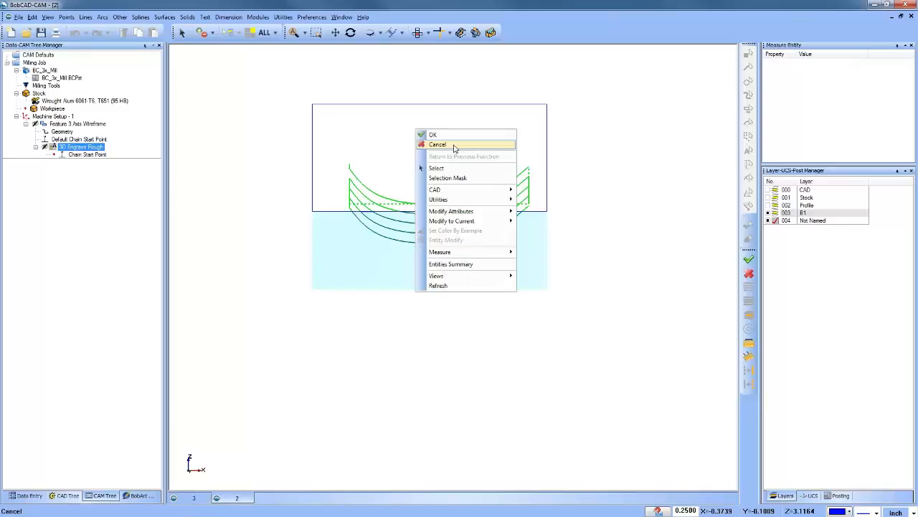
{"action": "left_click", "coordinate": [454, 147]}
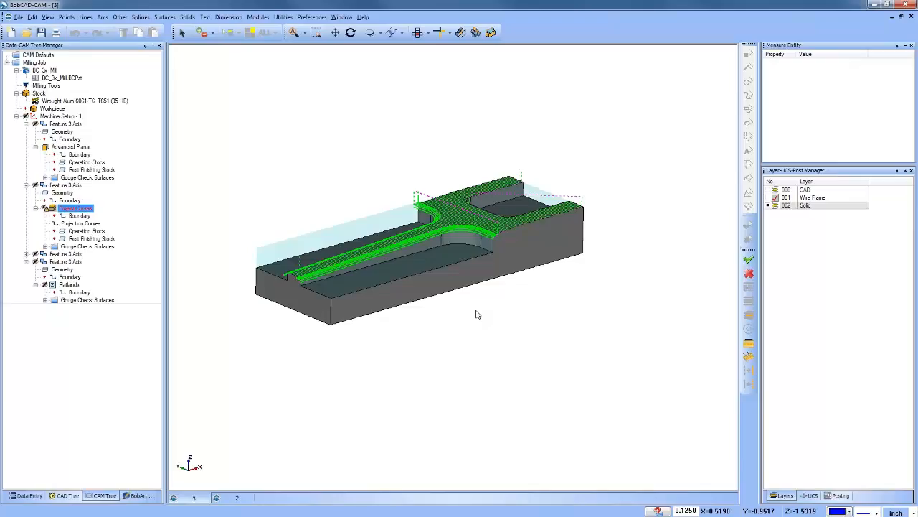
{"action": "left_click", "coordinate": [26, 124]}
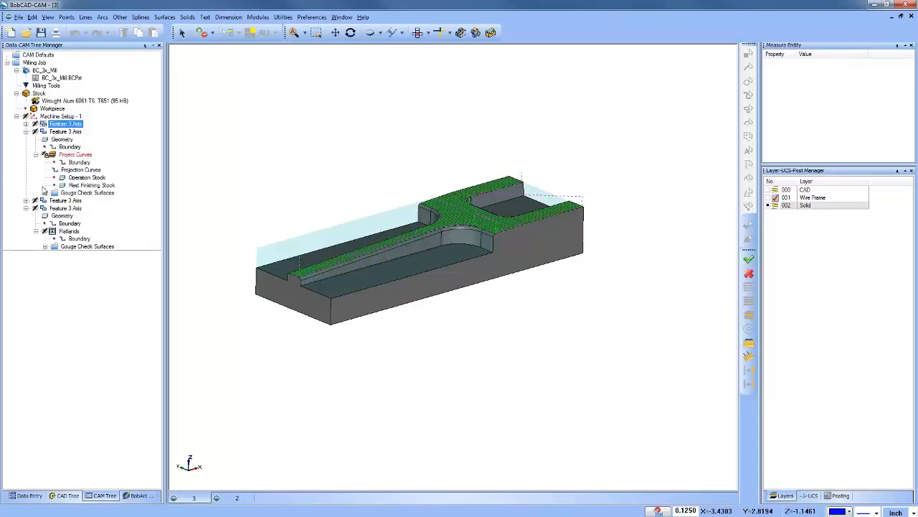
{"action": "left_click", "coordinate": [80, 169]}
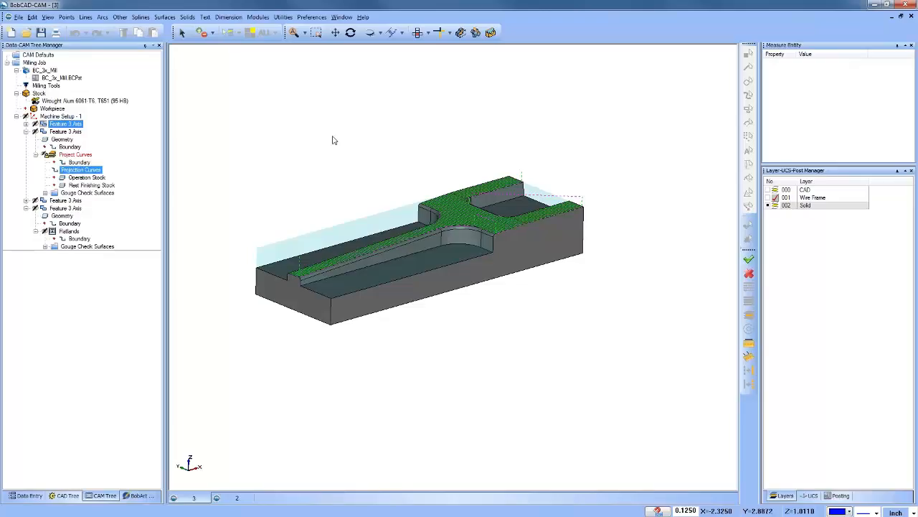
{"action": "right_click", "coordinate": [321, 102]}
{"action": "left_click", "coordinate": [346, 118]}
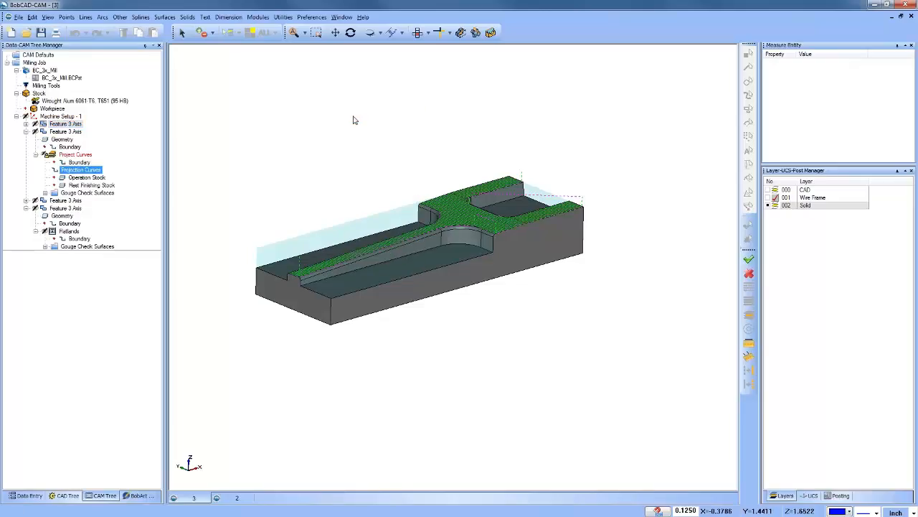
Step: Create a new document and add a second layer to it
{"action": "left_click", "coordinate": [10, 33]}
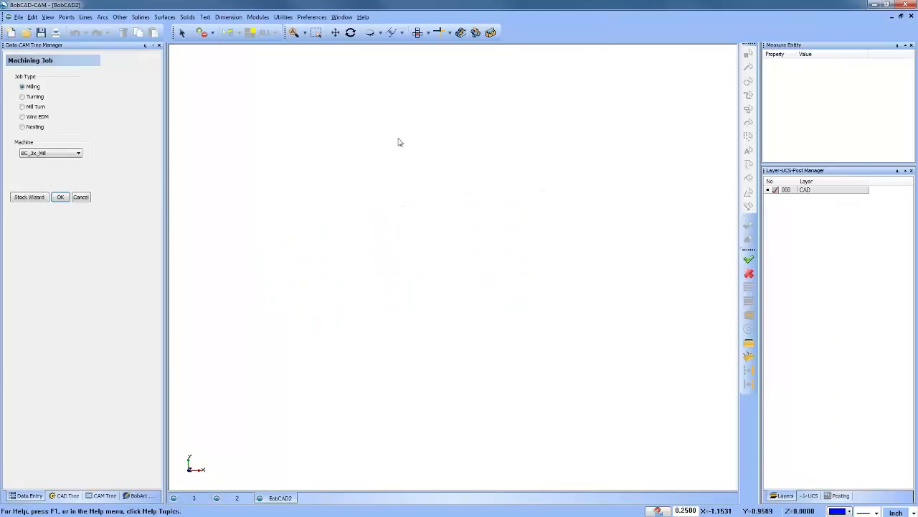
{"action": "right_click", "coordinate": [815, 191]}
{"action": "left_click", "coordinate": [832, 199]}
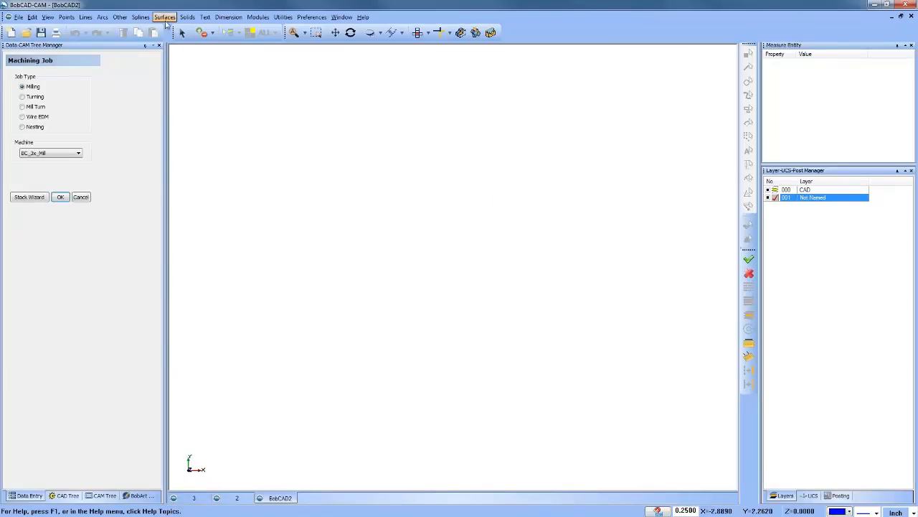
Step: Activate the Side (Y/Z) coordinate system and draw a full circle of radius 1 centred at the origin
{"action": "left_click", "coordinate": [810, 496]}
{"action": "left_click", "coordinate": [777, 198]}
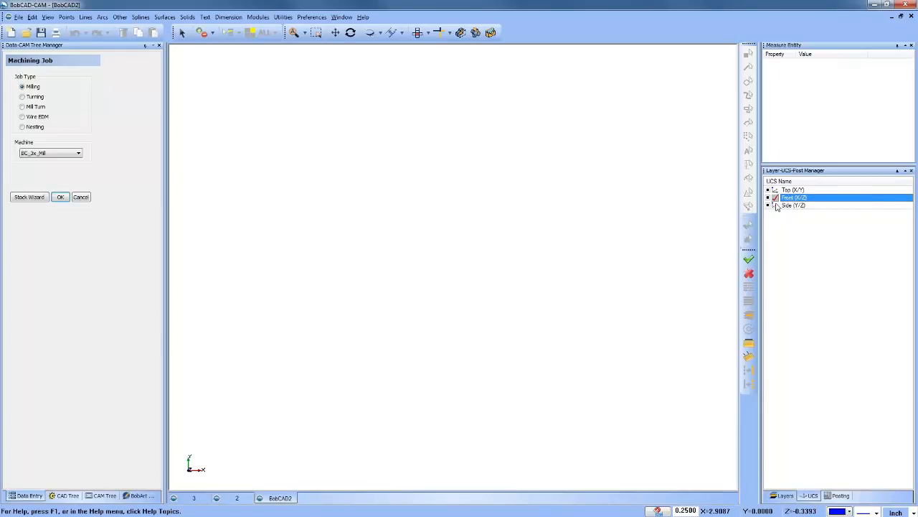
{"action": "left_click", "coordinate": [775, 206]}
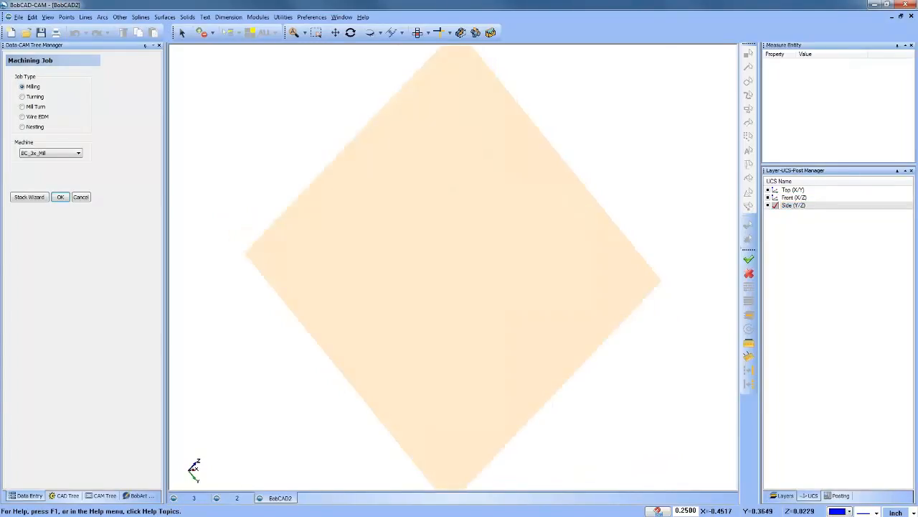
{"action": "left_click", "coordinate": [103, 17]}
{"action": "left_click", "coordinate": [136, 46]}
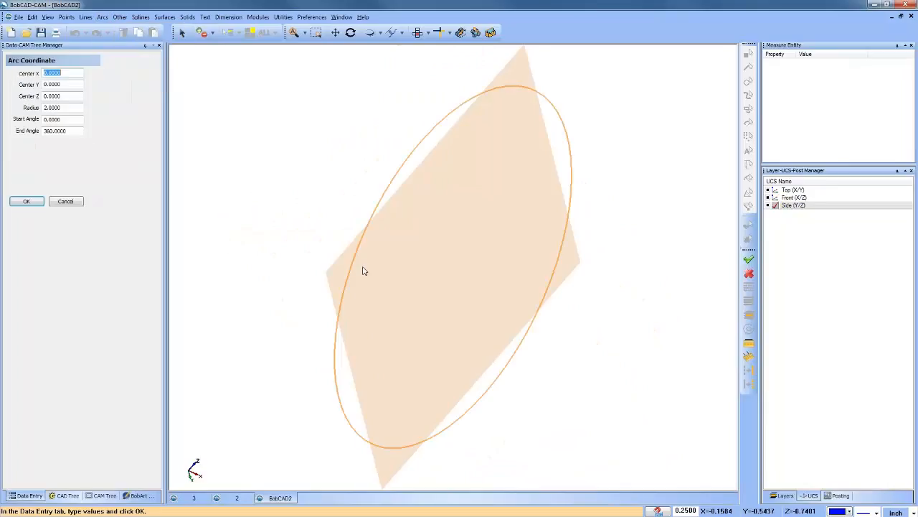
{"action": "left_click", "coordinate": [68, 108]}
{"action": "type", "text": "1"}
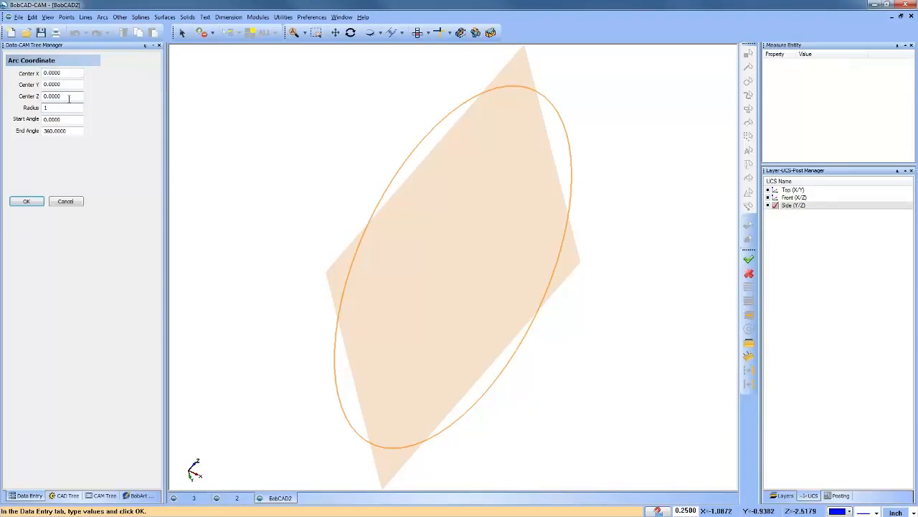
{"action": "key", "text": "Tab"}
{"action": "left_click", "coordinate": [39, 201]}
{"action": "left_click", "coordinate": [66, 202]}
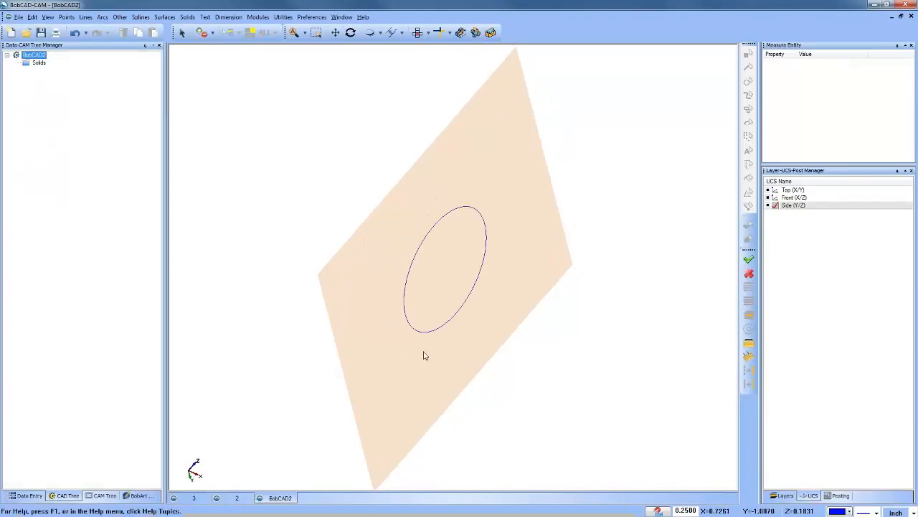
Step: Extrude the circle along its normal in the other direction by about 1.75 inches, with caps, to make a cylinder
{"action": "middle_click_drag", "start_coordinate": [425, 355], "coordinate": [490, 322]}
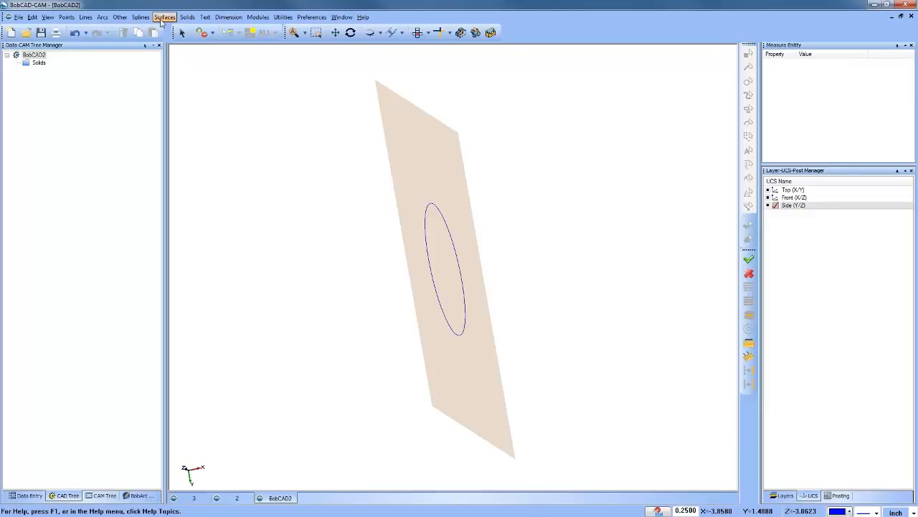
{"action": "left_click", "coordinate": [163, 17]}
{"action": "left_click", "coordinate": [188, 62]}
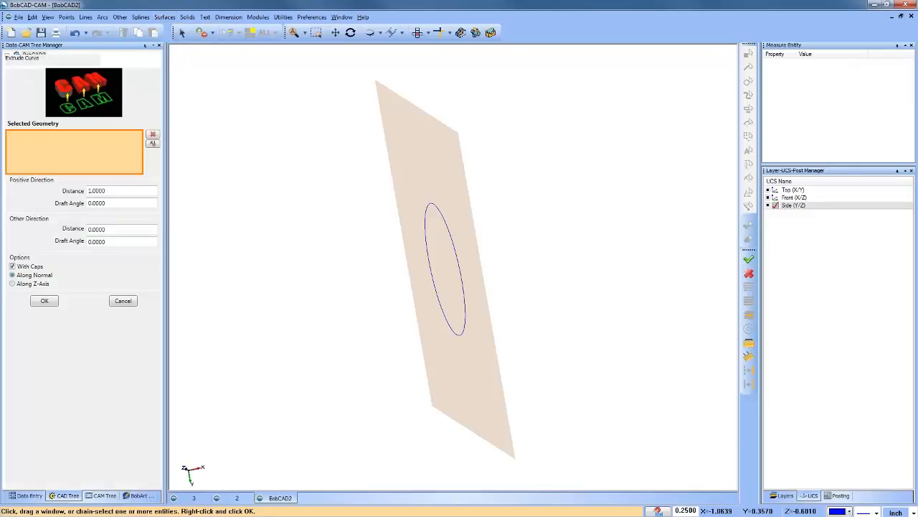
{"action": "left_click", "coordinate": [436, 208]}
{"action": "left_click_drag", "start_coordinate": [449, 270], "coordinate": [359, 307]}
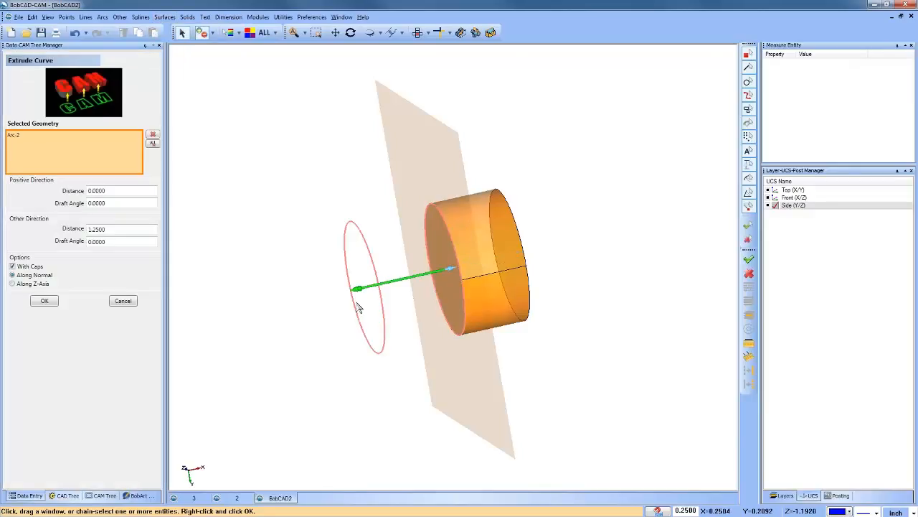
{"action": "left_click", "coordinate": [47, 301]}
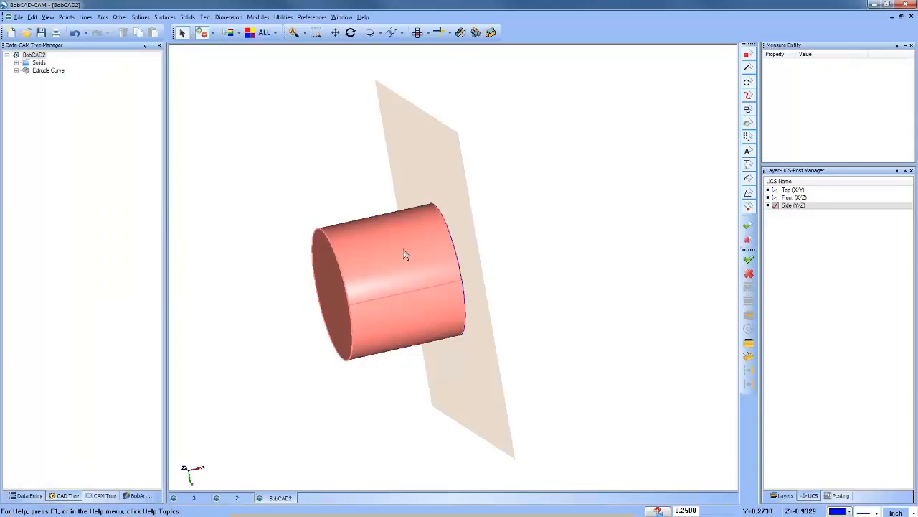
{"action": "scroll", "coordinate": [403, 254], "scroll_direction": "down", "scroll_amount": 4}
{"action": "middle_click_drag", "start_coordinate": [403, 254], "coordinate": [411, 285]}
{"action": "right_click", "coordinate": [555, 163]}
{"action": "left_click", "coordinate": [574, 173]}
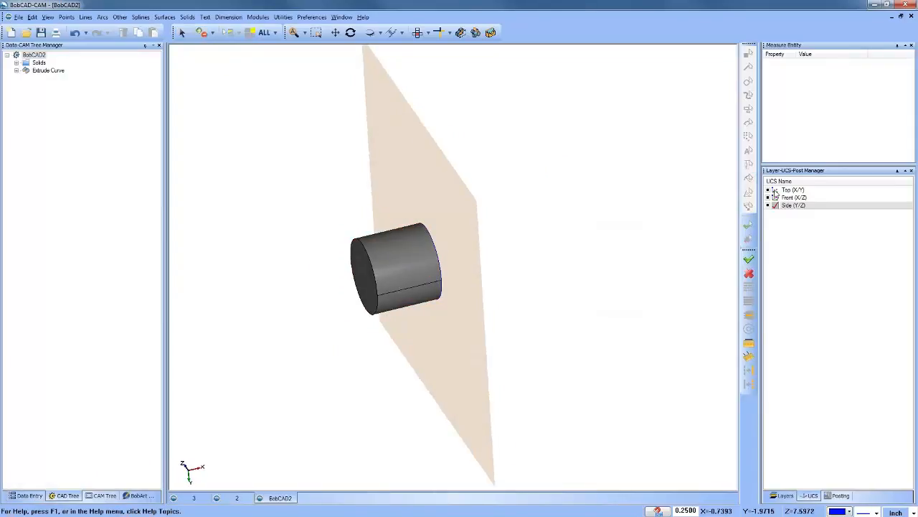
Step: Make Top (X/Y) the active coordinate system and start a new milling job with the BC_4x_Mill machine
{"action": "left_click", "coordinate": [776, 190]}
{"action": "left_click", "coordinate": [102, 496]}
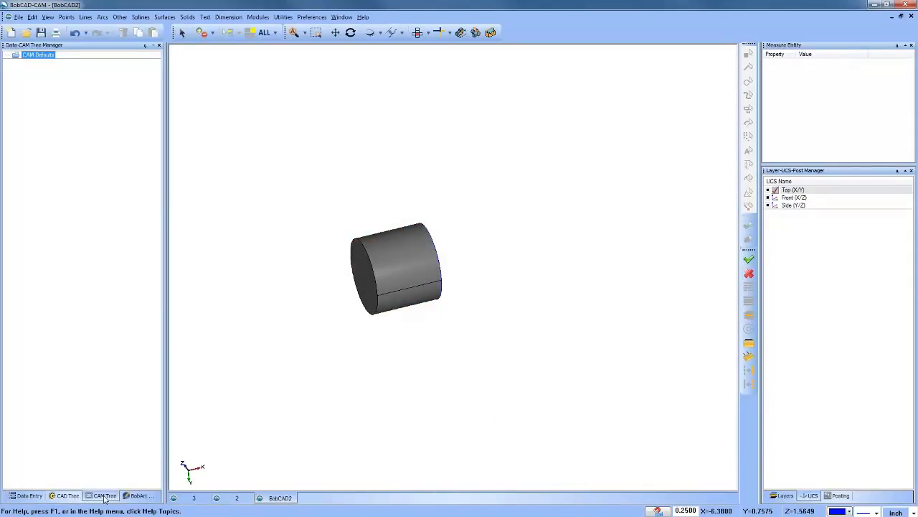
{"action": "right_click", "coordinate": [42, 56]}
{"action": "left_click", "coordinate": [50, 64]}
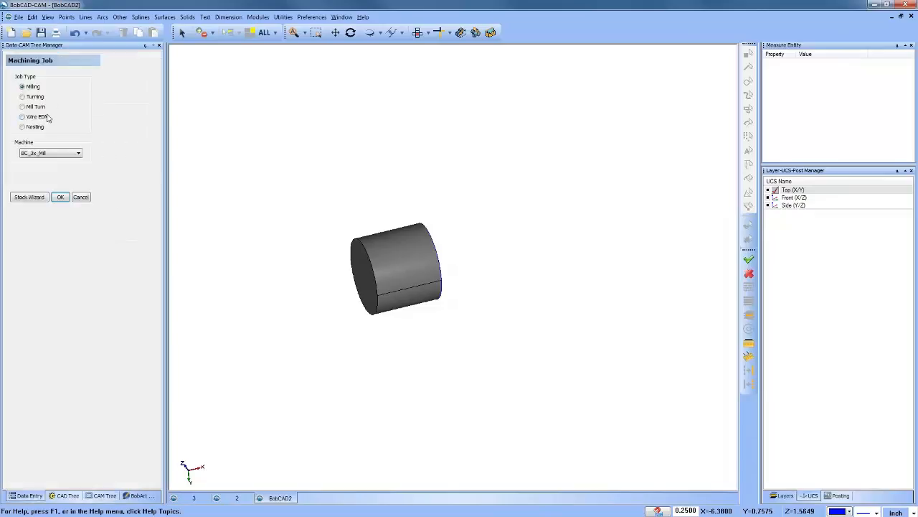
{"action": "left_click", "coordinate": [42, 153]}
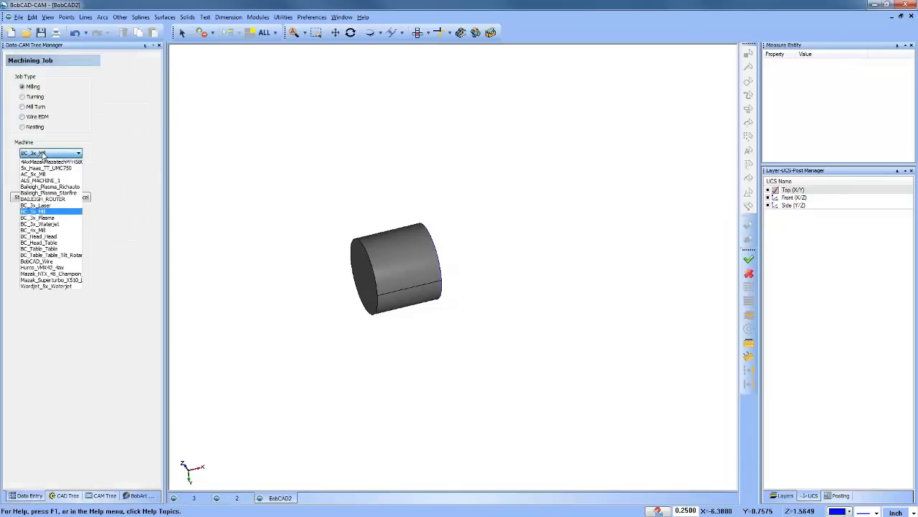
{"action": "left_click", "coordinate": [56, 230]}
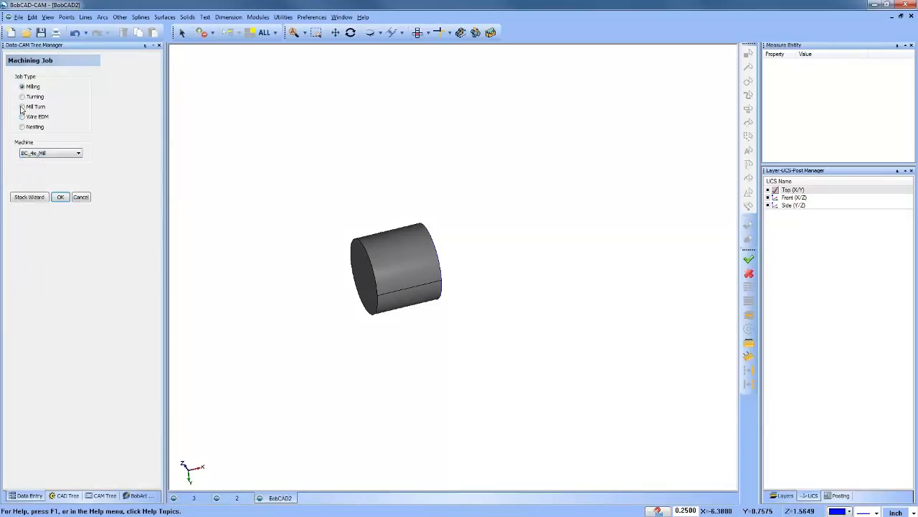
Step: Define rectangular bounding-box stock around the cylinder with zero offsets, and accept Machine Setup - 1 with a clearance plane of 1.0000
{"action": "left_click", "coordinate": [35, 198]}
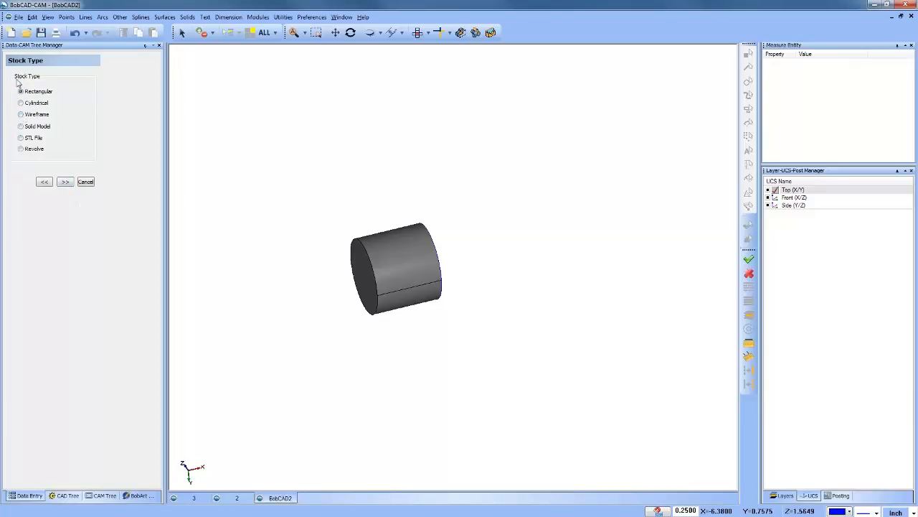
{"action": "left_click", "coordinate": [64, 182]}
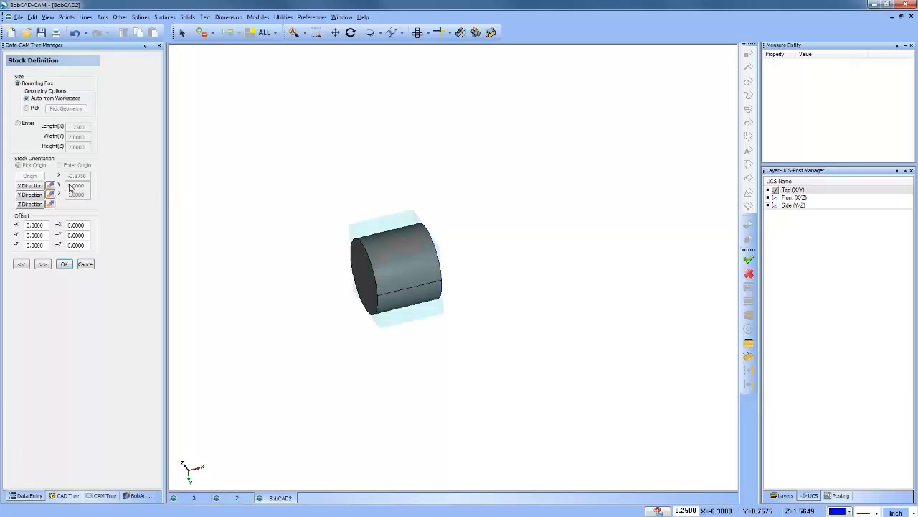
{"action": "middle_click_drag", "start_coordinate": [466, 287], "coordinate": [449, 335]}
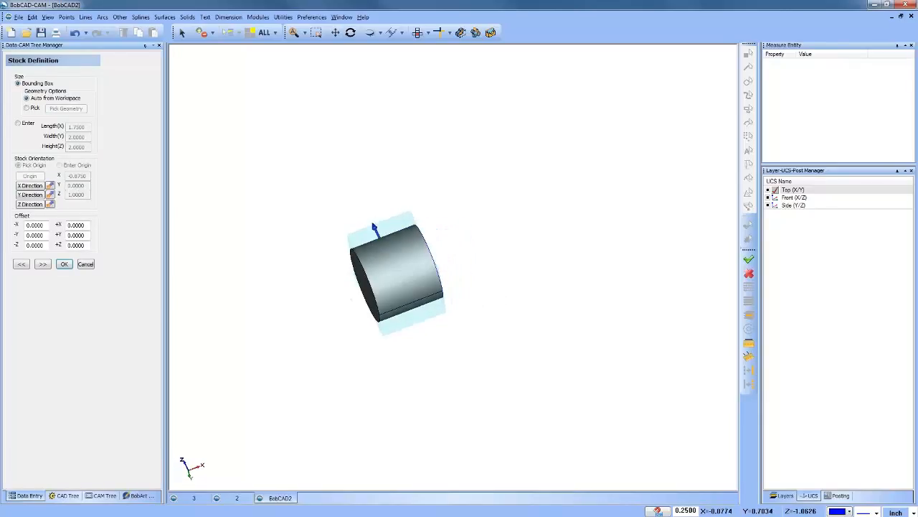
{"action": "left_click", "coordinate": [418, 33]}
{"action": "middle_click_drag", "start_coordinate": [424, 265], "coordinate": [456, 228]}
{"action": "left_click", "coordinate": [44, 264]}
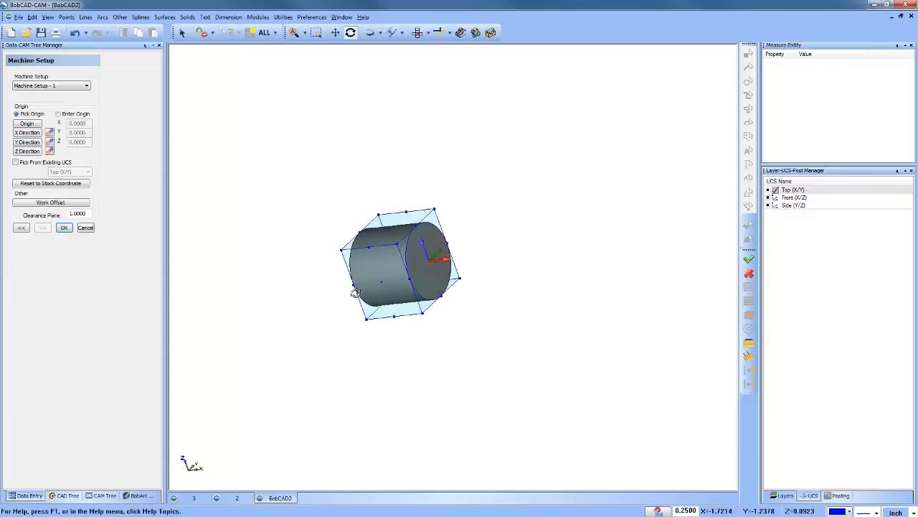
{"action": "left_click", "coordinate": [64, 227]}
{"action": "middle_click_drag", "start_coordinate": [369, 323], "coordinate": [492, 314]}
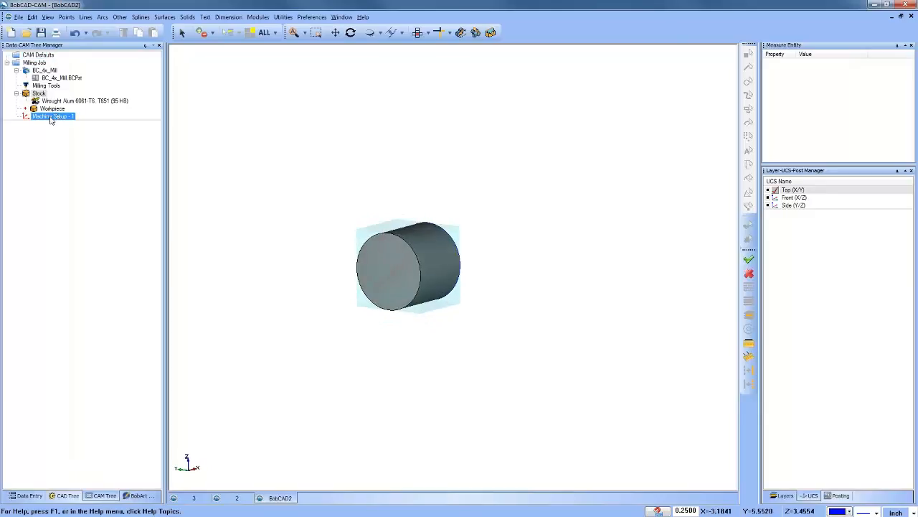
Step: Redefine the stock as cylindrical, extruded along the X axis, with a diameter offset of 1.0000
{"action": "right_click", "coordinate": [38, 93]}
{"action": "left_click", "coordinate": [80, 104]}
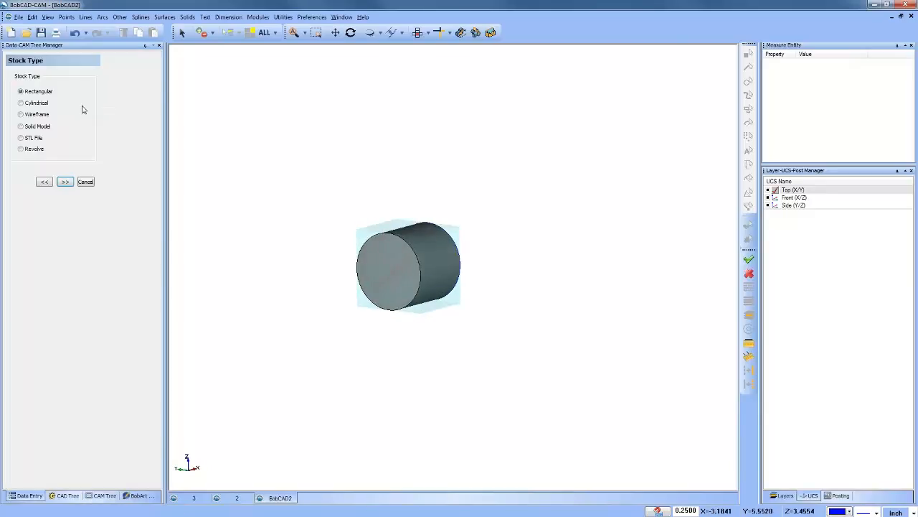
{"action": "left_click", "coordinate": [28, 104]}
{"action": "left_click", "coordinate": [64, 182]}
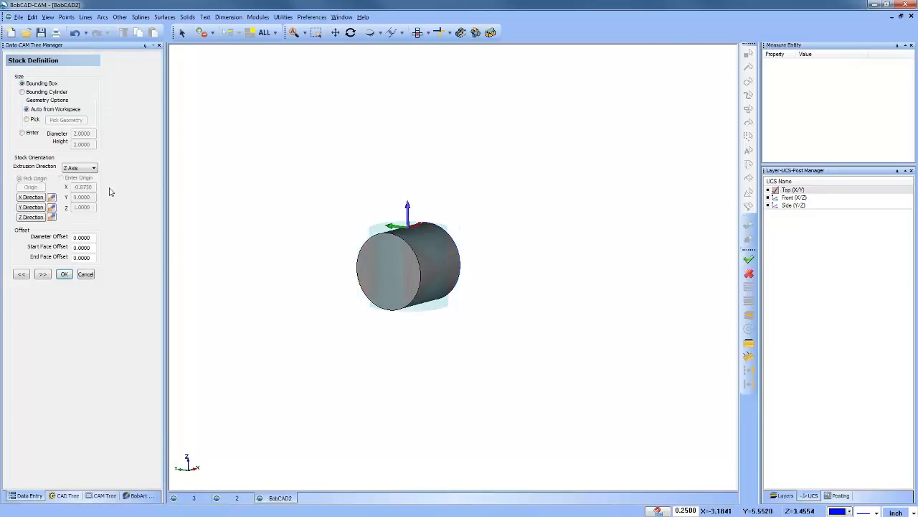
{"action": "left_click", "coordinate": [80, 167]}
{"action": "left_click", "coordinate": [73, 179]}
{"action": "left_click_drag", "start_coordinate": [91, 238], "coordinate": [71, 237]}
{"action": "type", "text": "1"}
{"action": "left_click", "coordinate": [86, 248]}
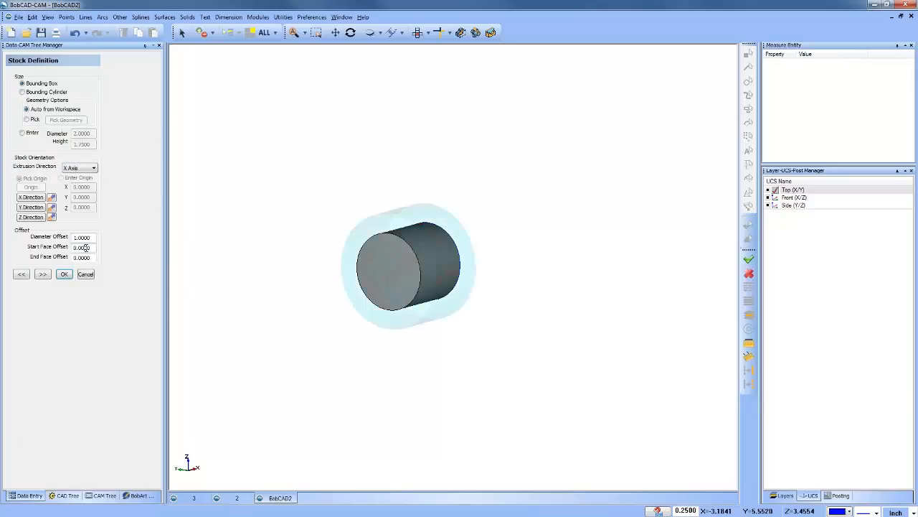
{"action": "left_click", "coordinate": [43, 274]}
{"action": "left_click", "coordinate": [63, 227]}
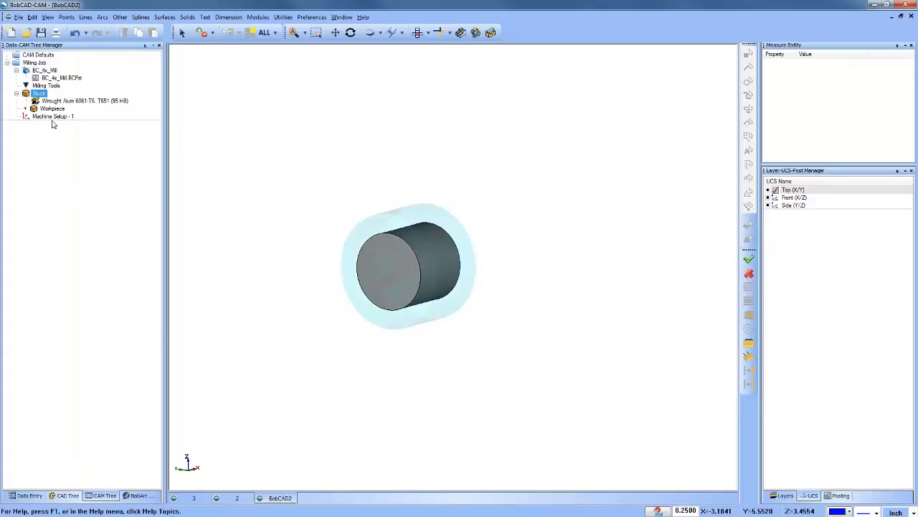
Step: Add a Mill 4 Axis Rotary feature to Machine Setup - 1 and assign the cylinder as its geometry
{"action": "right_click", "coordinate": [52, 116]}
{"action": "left_click", "coordinate": [89, 202]}
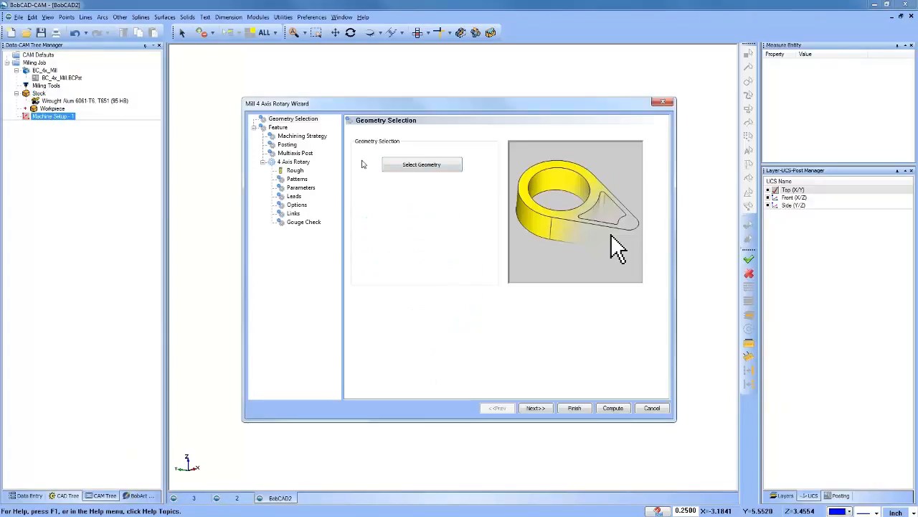
{"action": "left_click", "coordinate": [420, 160]}
{"action": "right_click", "coordinate": [365, 148]}
{"action": "left_click", "coordinate": [380, 156]}
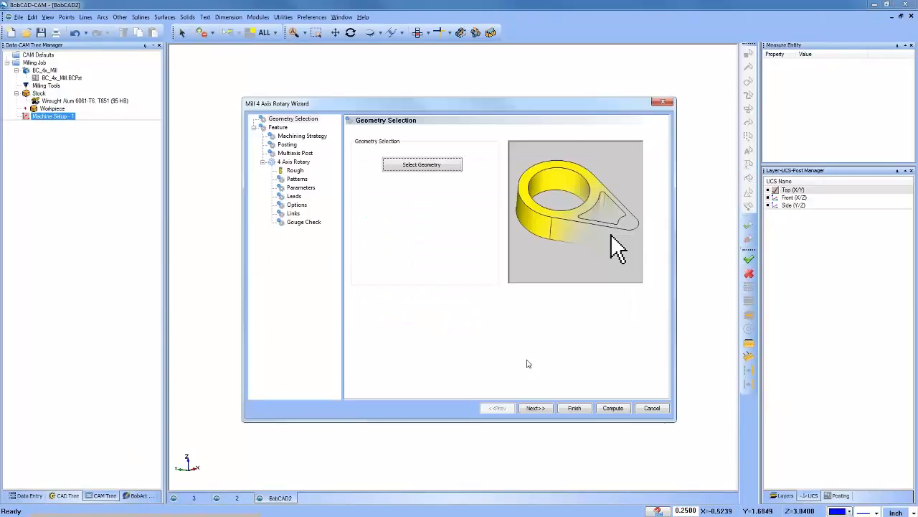
Step: Set the 4 Axis Rotary cut pattern to Zig Zag and compute the toolpath
{"action": "left_click", "coordinate": [536, 407]}
{"action": "left_click", "coordinate": [297, 179]}
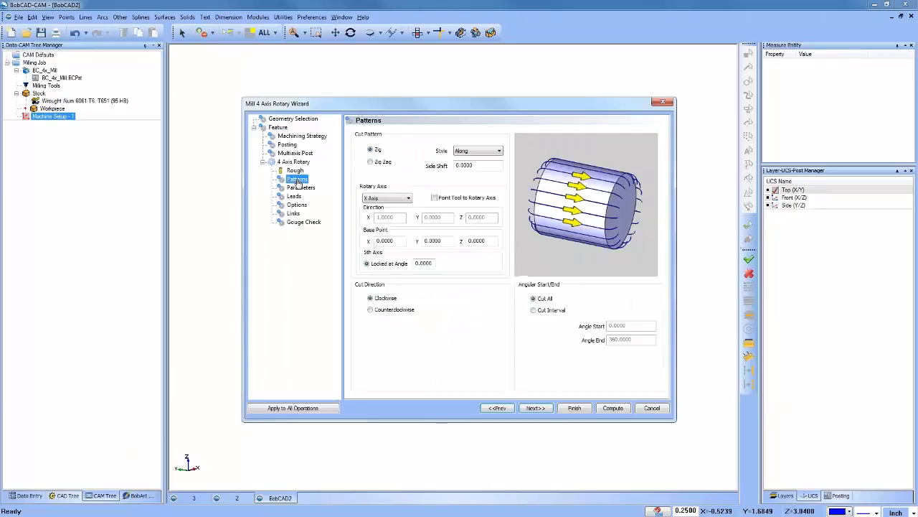
{"action": "left_click", "coordinate": [371, 161]}
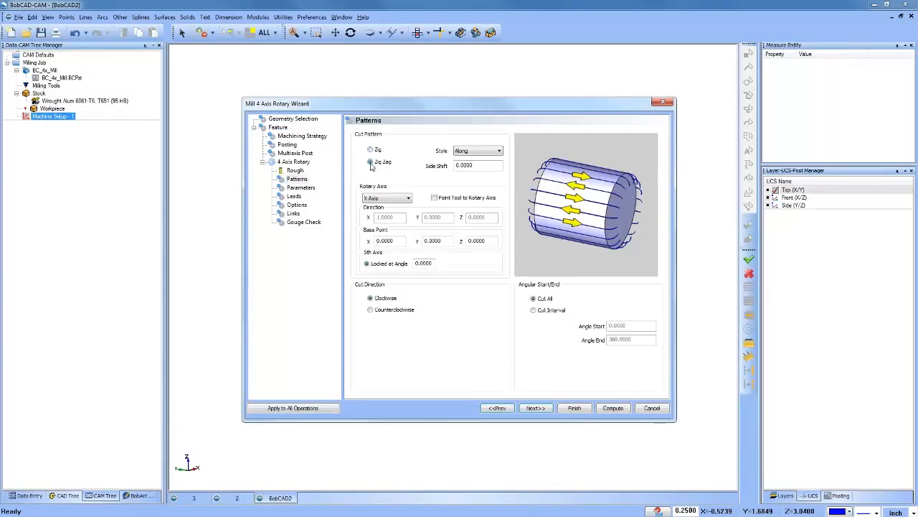
{"action": "left_click", "coordinate": [613, 407]}
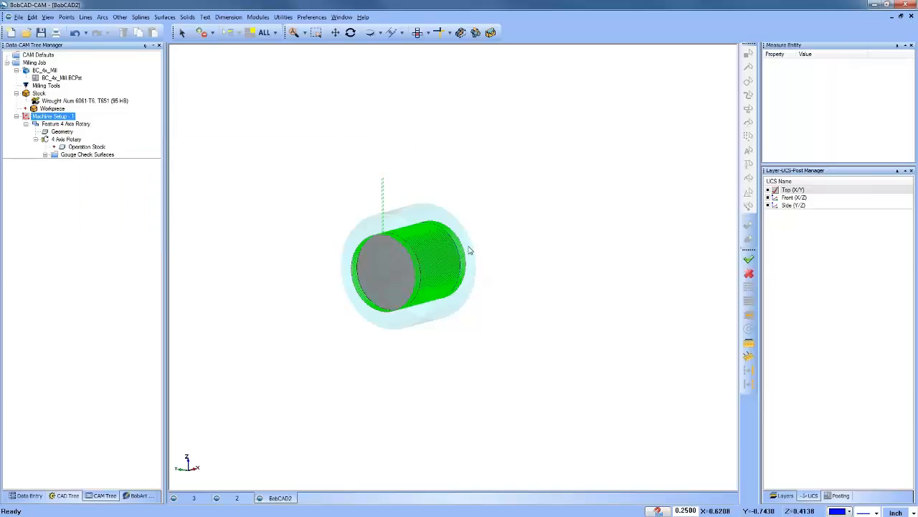
Step: Backplot the first moves of the 4 Axis Rotary operation and close the backplot
{"action": "middle_click_drag", "start_coordinate": [470, 251], "coordinate": [445, 256]}
{"action": "left_click", "coordinate": [85, 154]}
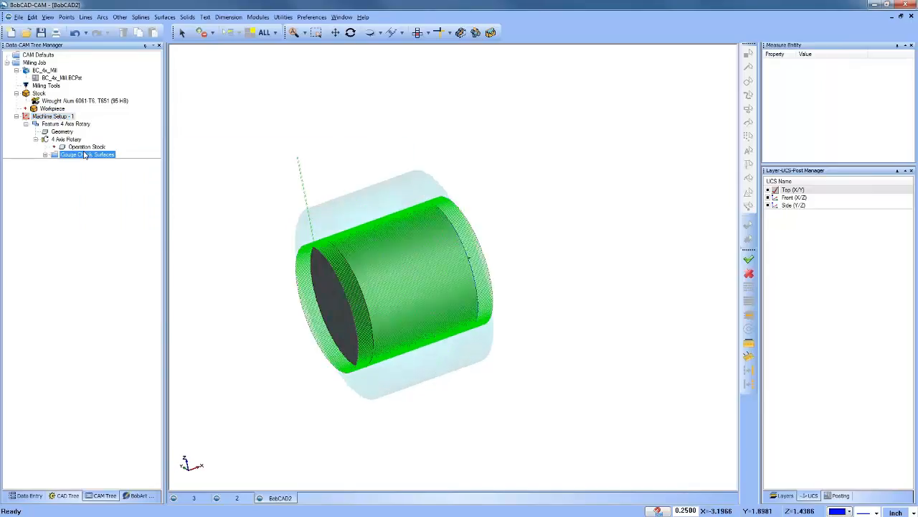
{"action": "left_click", "coordinate": [66, 138]}
{"action": "right_click", "coordinate": [66, 140]}
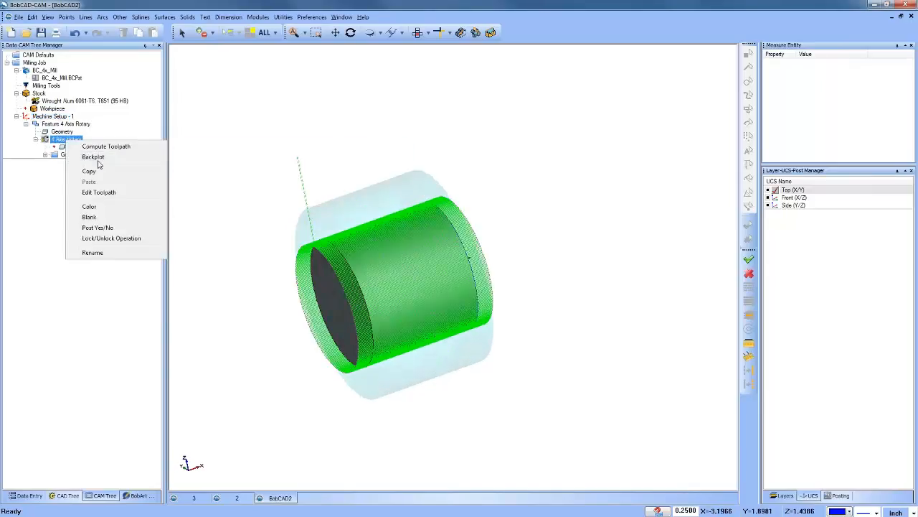
{"action": "left_click", "coordinate": [144, 158]}
{"action": "left_click", "coordinate": [112, 87]}
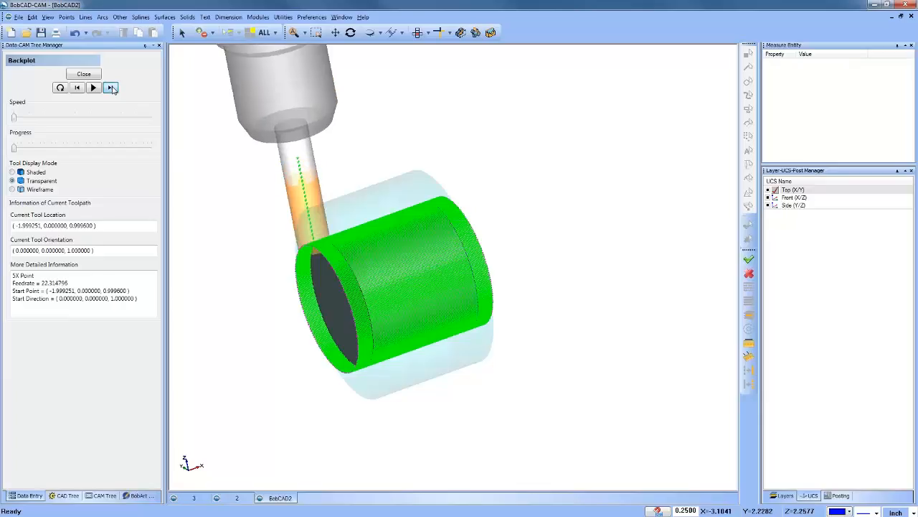
{"action": "left_click", "coordinate": [111, 88]}
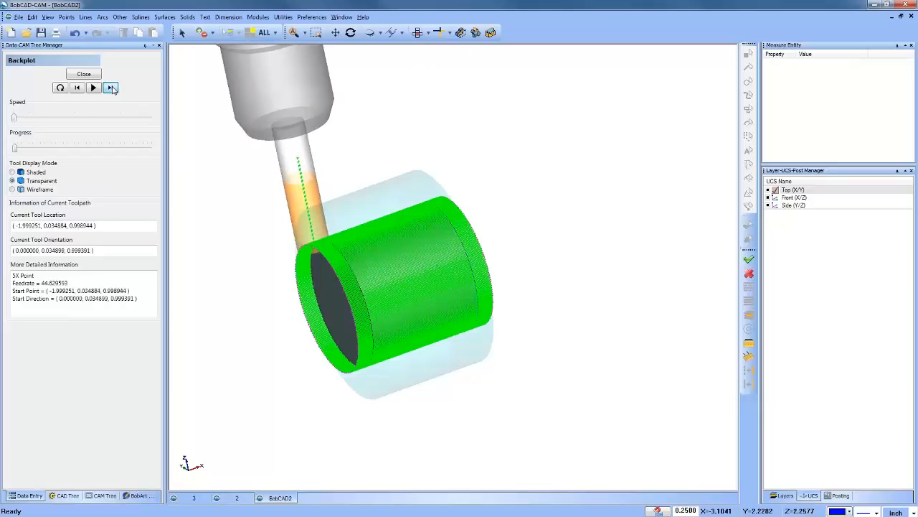
{"action": "left_click", "coordinate": [111, 88]}
{"action": "left_click", "coordinate": [84, 74]}
{"action": "left_click", "coordinate": [113, 100]}
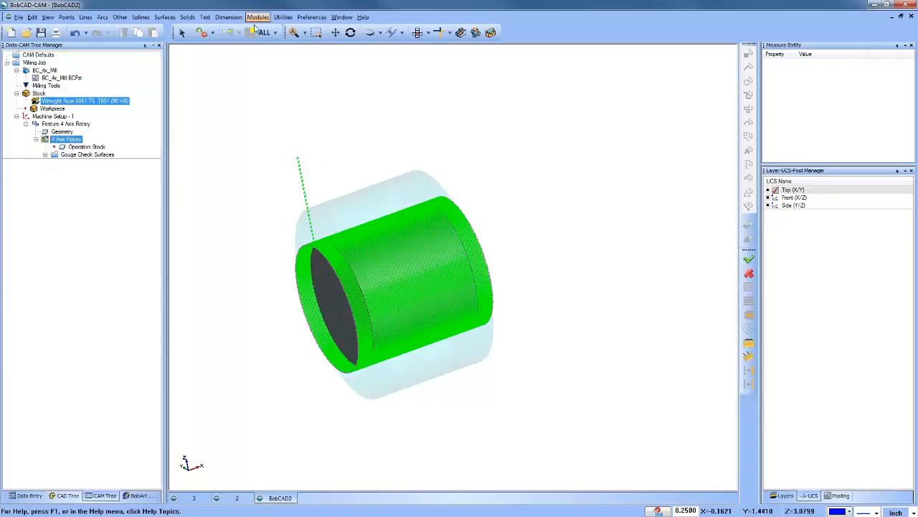
Step: Simulate the milling job step by step, inspect the slot cut into the stock, and exit the simulation
{"action": "left_click", "coordinate": [257, 17]}
{"action": "left_click", "coordinate": [287, 81]}
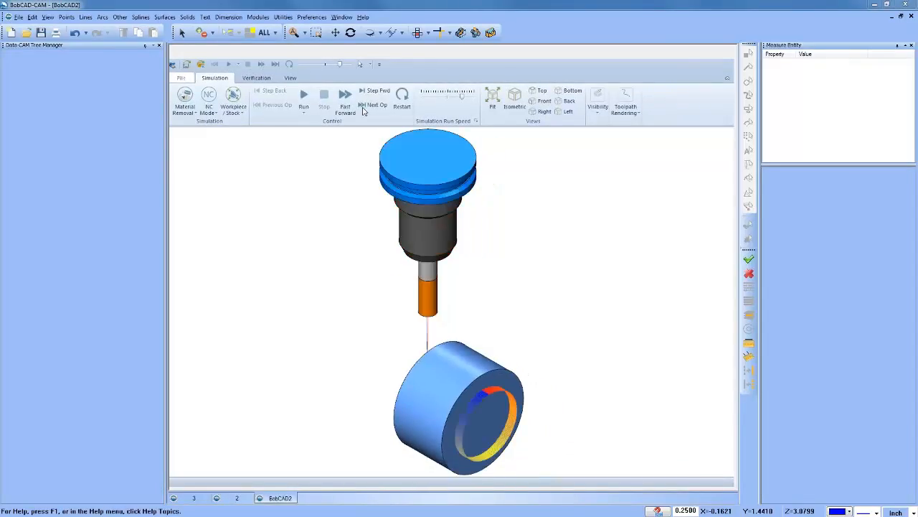
{"action": "left_click", "coordinate": [374, 93]}
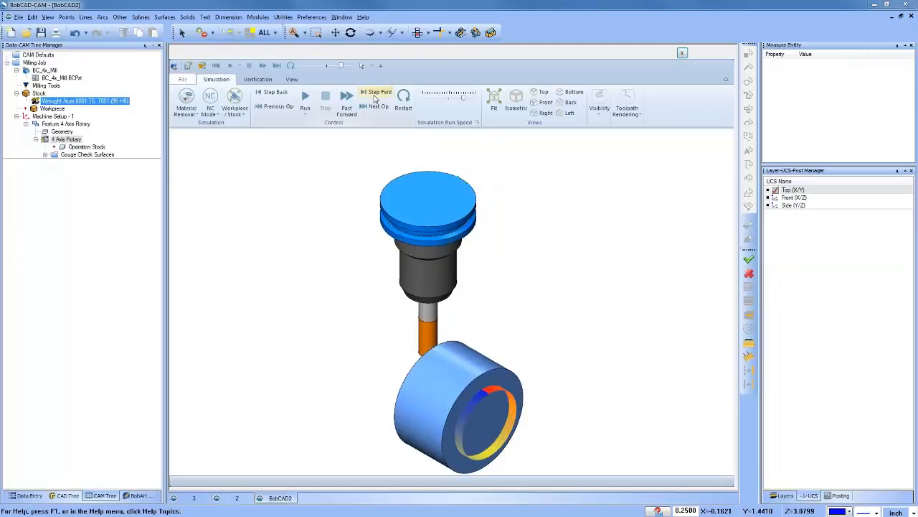
{"action": "left_click", "coordinate": [373, 94]}
{"action": "left_click", "coordinate": [374, 93]}
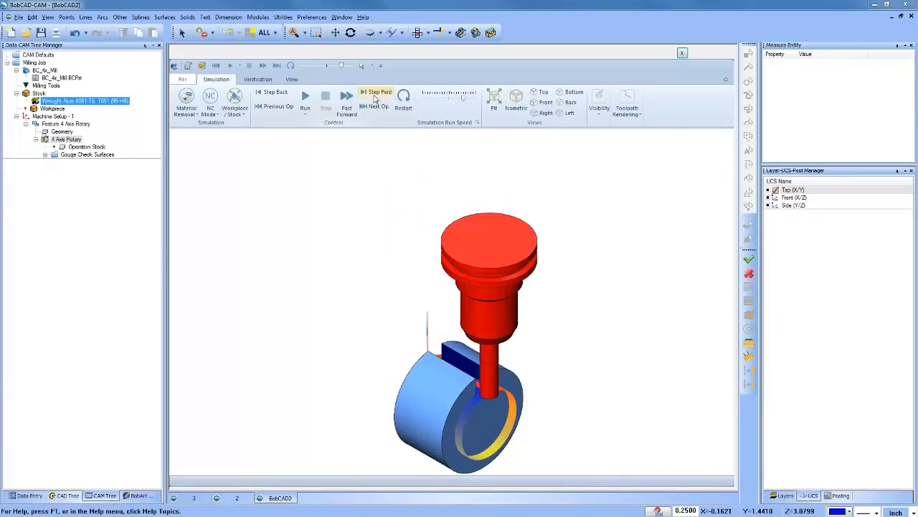
{"action": "left_click", "coordinate": [374, 93]}
{"action": "middle_click_drag", "start_coordinate": [381, 281], "coordinate": [521, 276]}
{"action": "scroll", "coordinate": [469, 220], "scroll_direction": "down", "scroll_amount": 4}
{"action": "scroll", "coordinate": [463, 289], "scroll_direction": "up", "scroll_amount": 6}
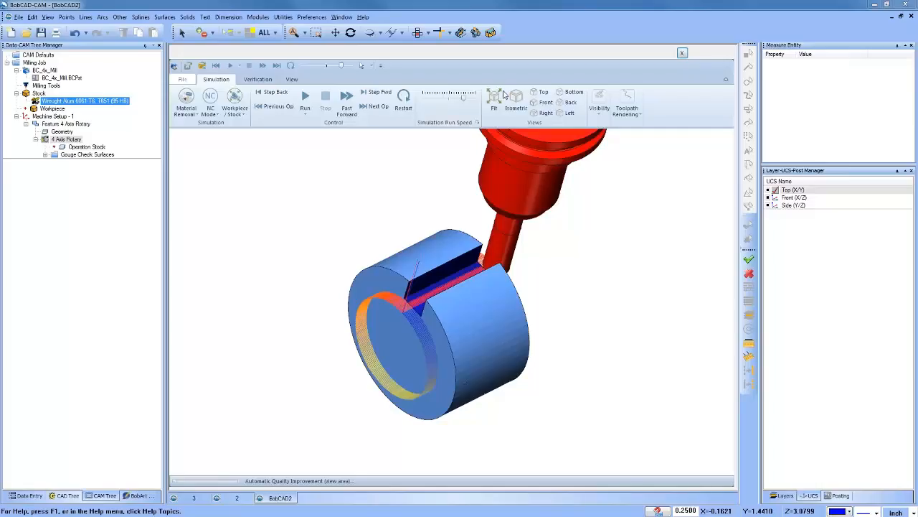
{"action": "left_click", "coordinate": [683, 54]}
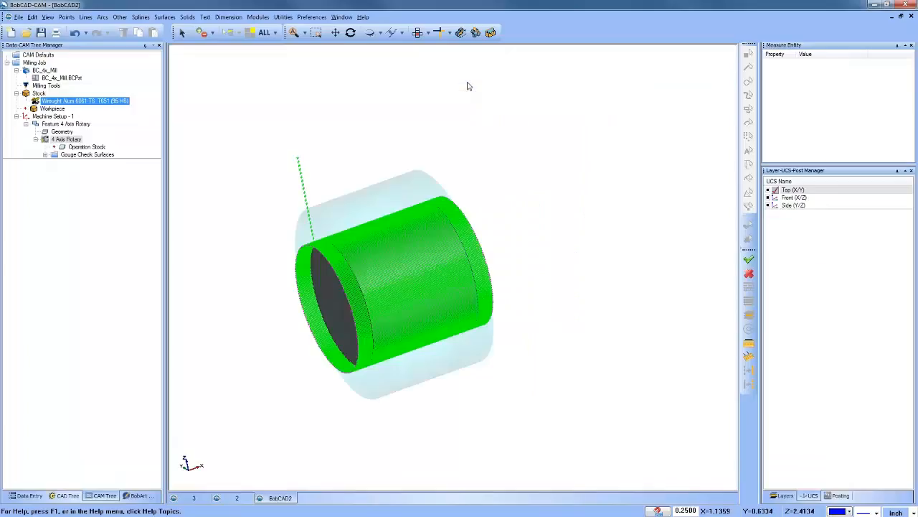
Step: Set the 4 Axis Rotary feature's step angle to 3 and recompute the toolpath
{"action": "left_click", "coordinate": [417, 32]}
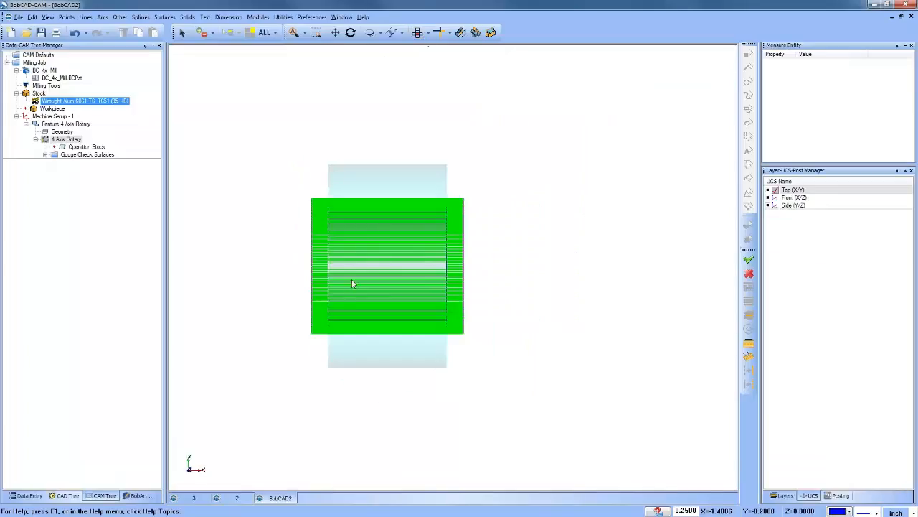
{"action": "scroll", "coordinate": [350, 281], "scroll_direction": "up", "scroll_amount": 3}
{"action": "scroll", "coordinate": [350, 280], "scroll_direction": "up", "scroll_amount": 1}
{"action": "mouse_move", "coordinate": [483, 331]}
{"action": "middle_mouse_down"}
{"action": "mouse_move", "coordinate": [500, 320]}
{"action": "mouse_move", "coordinate": [482, 316]}
{"action": "middle_mouse_up"}
{"action": "left_click", "coordinate": [417, 32]}
{"action": "scroll", "coordinate": [416, 158], "scroll_direction": "down", "scroll_amount": 3}
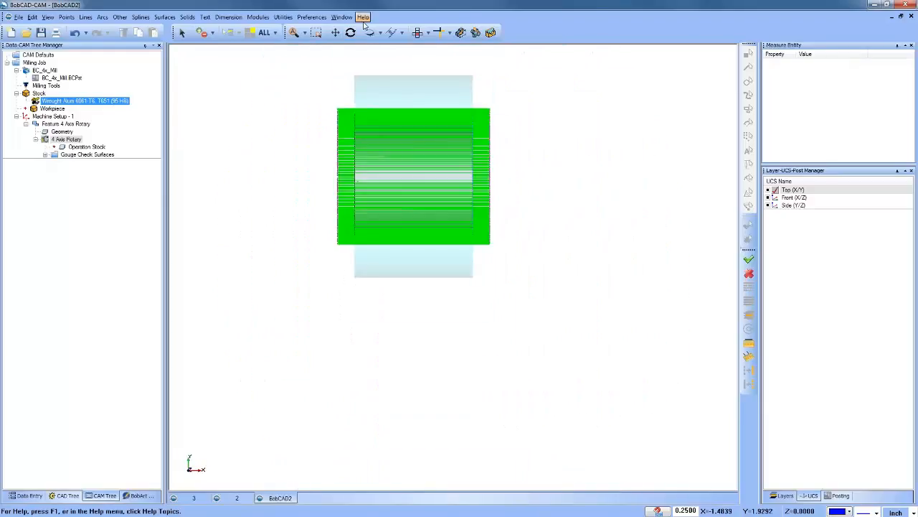
{"action": "left_click", "coordinate": [311, 17]}
{"action": "right_click", "coordinate": [74, 125]}
{"action": "left_click", "coordinate": [98, 134]}
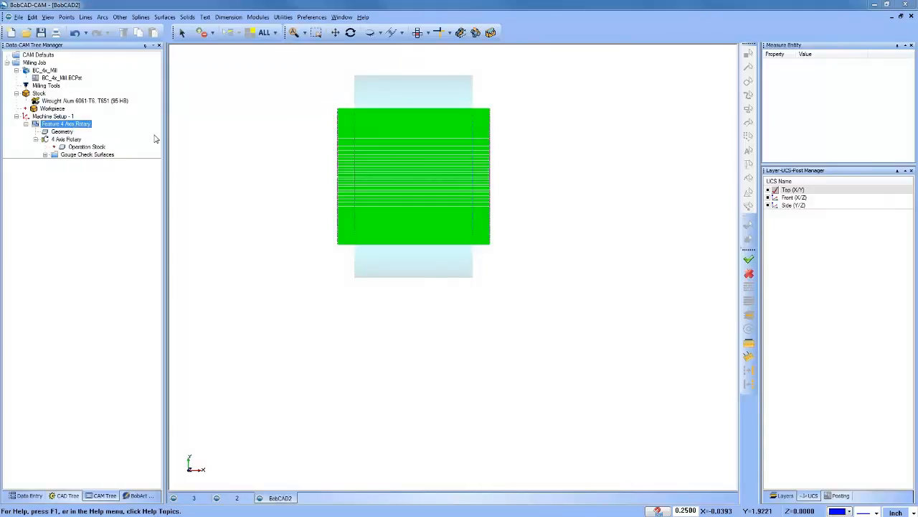
{"action": "left_click", "coordinate": [298, 171]}
{"action": "left_click", "coordinate": [301, 179]}
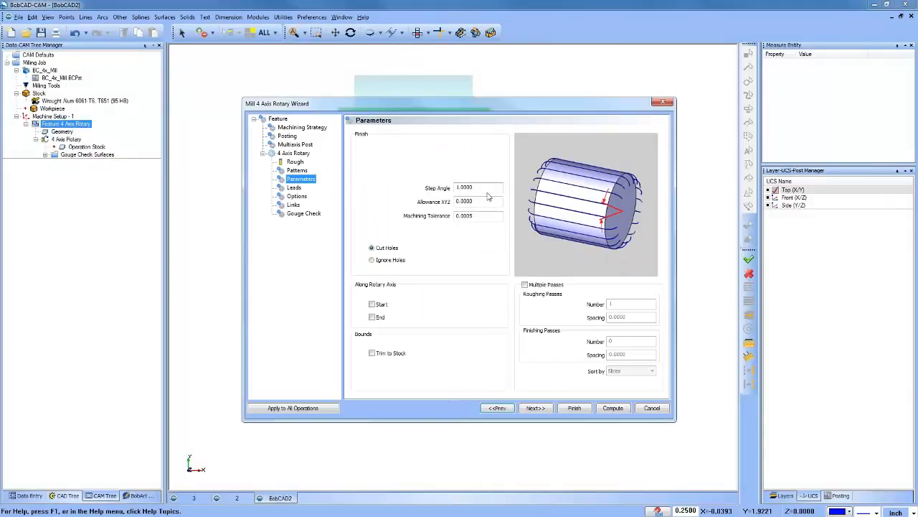
{"action": "double_click", "coordinate": [469, 187]}
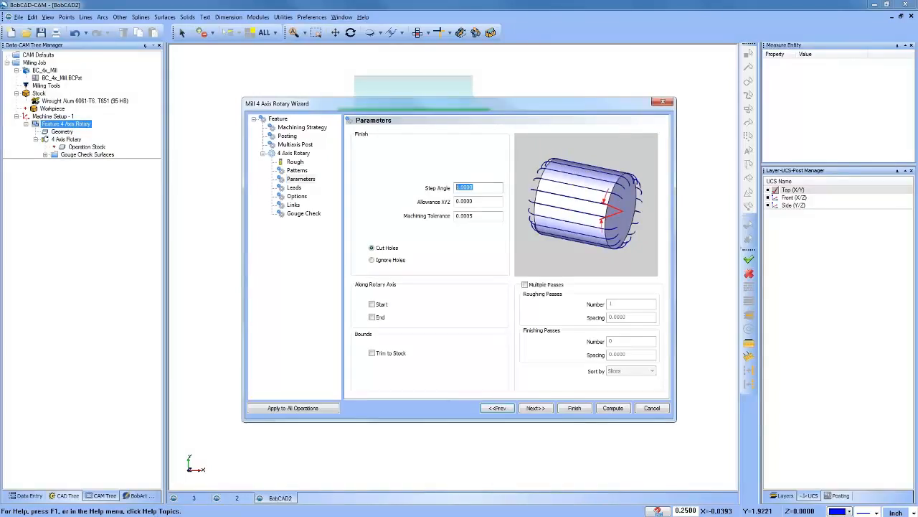
{"action": "left_click", "coordinate": [612, 408]}
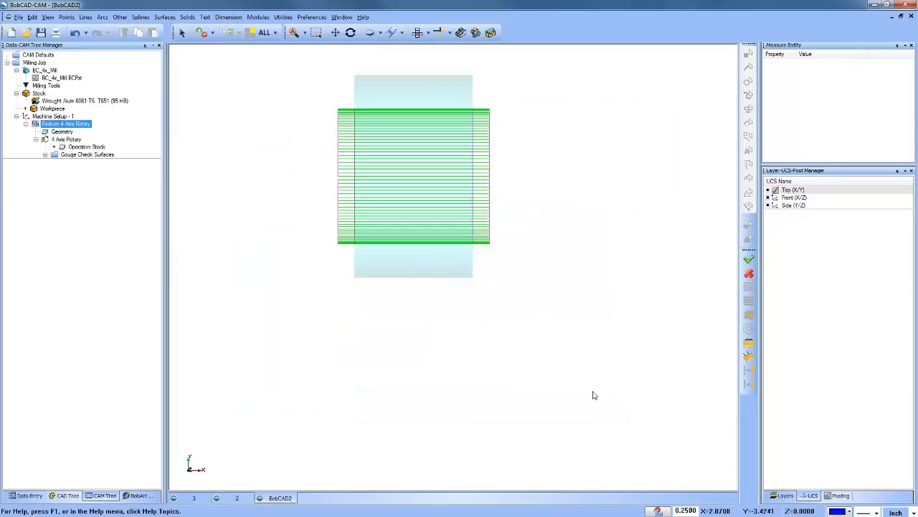
Step: Examine the spacing and end links of the recomputed rotary toolpath from the top and at an angle
{"action": "scroll", "coordinate": [365, 187], "scroll_direction": "up", "scroll_amount": 3}
{"action": "scroll", "coordinate": [313, 185], "scroll_direction": "up", "scroll_amount": 1}
{"action": "scroll", "coordinate": [406, 215], "scroll_direction": "up", "scroll_amount": 1}
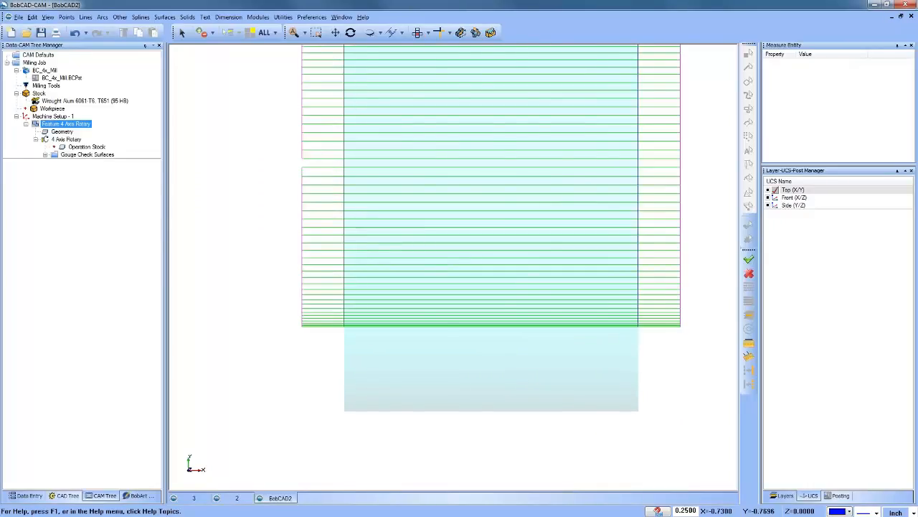
{"action": "middle_click_drag", "start_coordinate": [498, 249], "coordinate": [511, 278]}
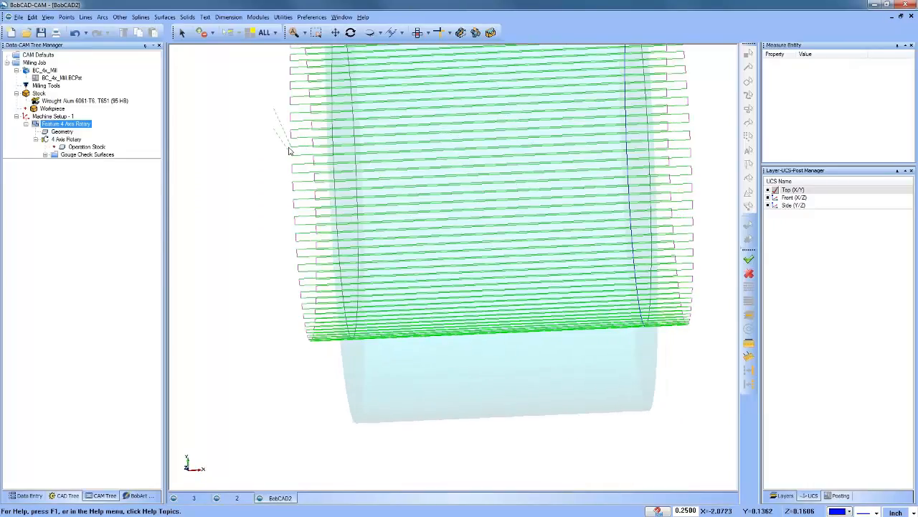
{"action": "left_click", "coordinate": [419, 33]}
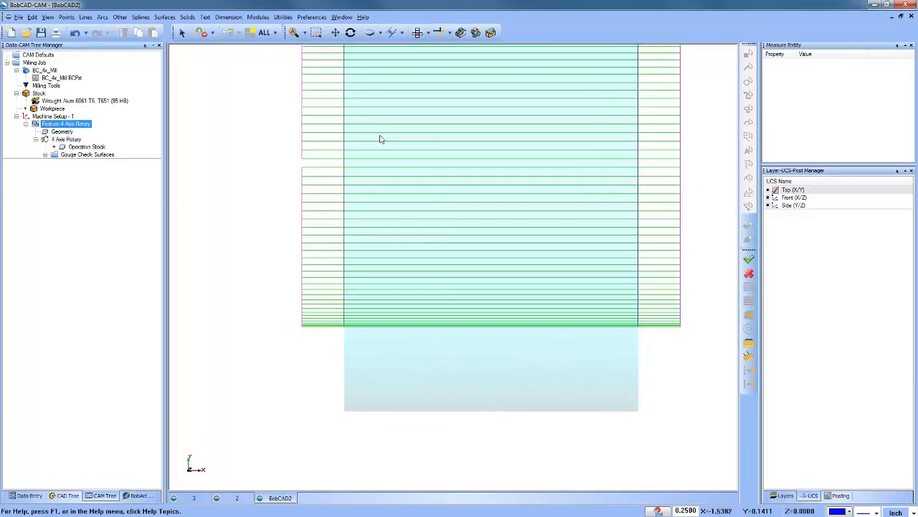
{"action": "scroll", "coordinate": [326, 162], "scroll_direction": "up", "scroll_amount": 4}
{"action": "scroll", "coordinate": [330, 211], "scroll_direction": "down", "scroll_amount": 2}
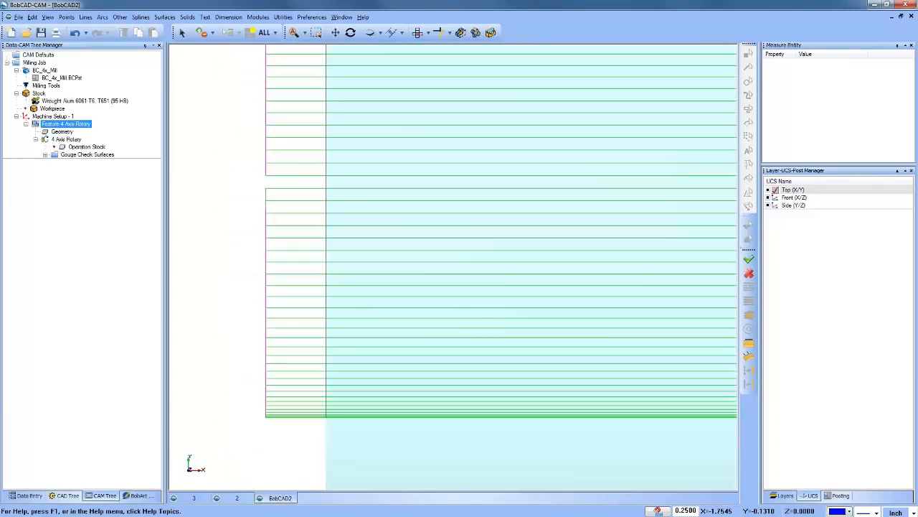
Step: Turn on the X-Y axis and gnomon display in the part settings
{"action": "left_click", "coordinate": [311, 16]}
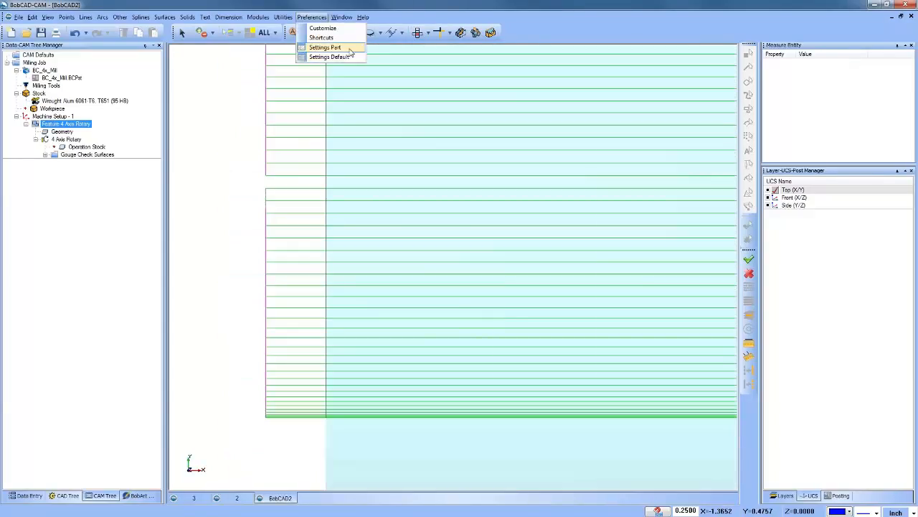
{"action": "left_click", "coordinate": [334, 47]}
{"action": "left_click", "coordinate": [521, 189]}
{"action": "left_click", "coordinate": [524, 198]}
{"action": "left_click", "coordinate": [529, 365]}
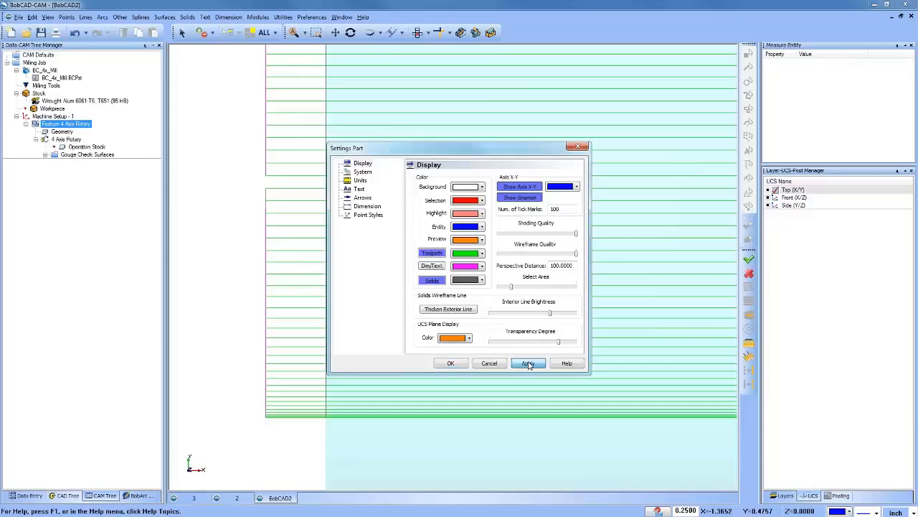
{"action": "left_click", "coordinate": [436, 365]}
{"action": "scroll", "coordinate": [452, 311], "scroll_direction": "down", "scroll_amount": 4}
{"action": "scroll", "coordinate": [507, 315], "scroll_direction": "up", "scroll_amount": 2}
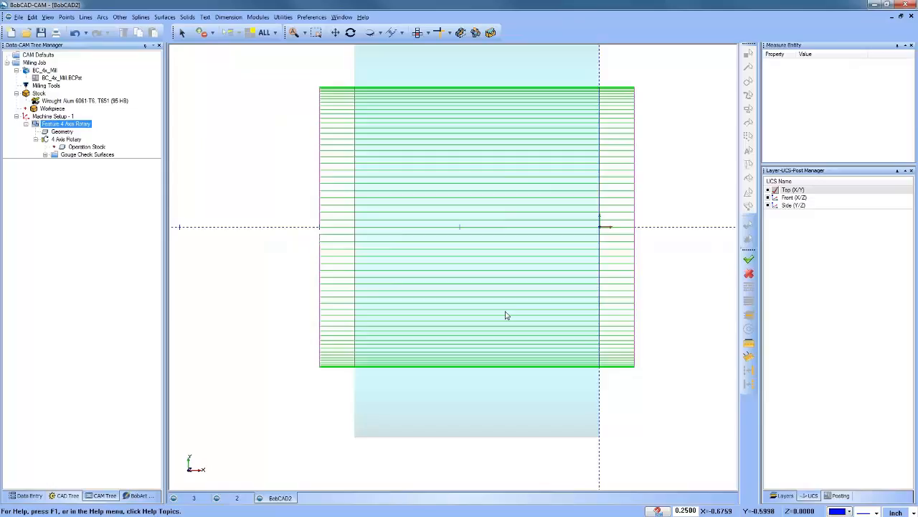
Step: Start editing the 4 Axis Rotary operation's toolpath with the Modify Attributes command
{"action": "left_click", "coordinate": [73, 147]}
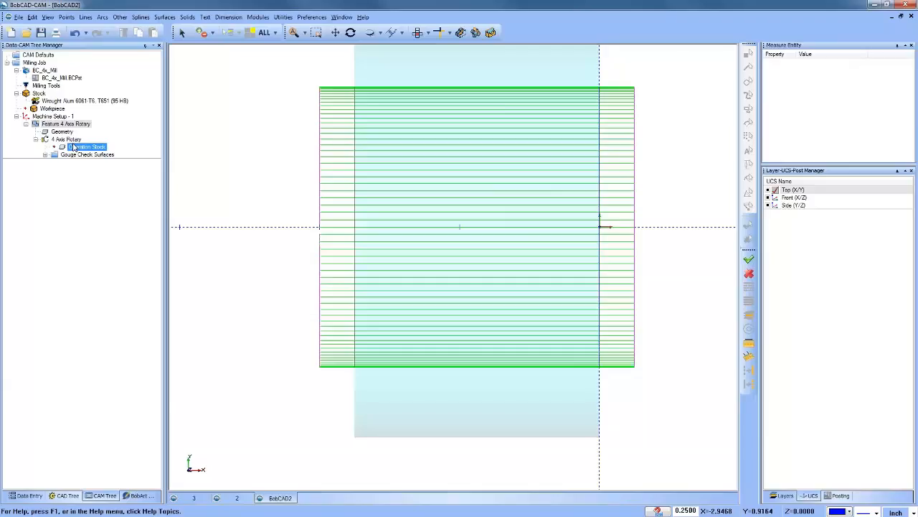
{"action": "right_click", "coordinate": [67, 139]}
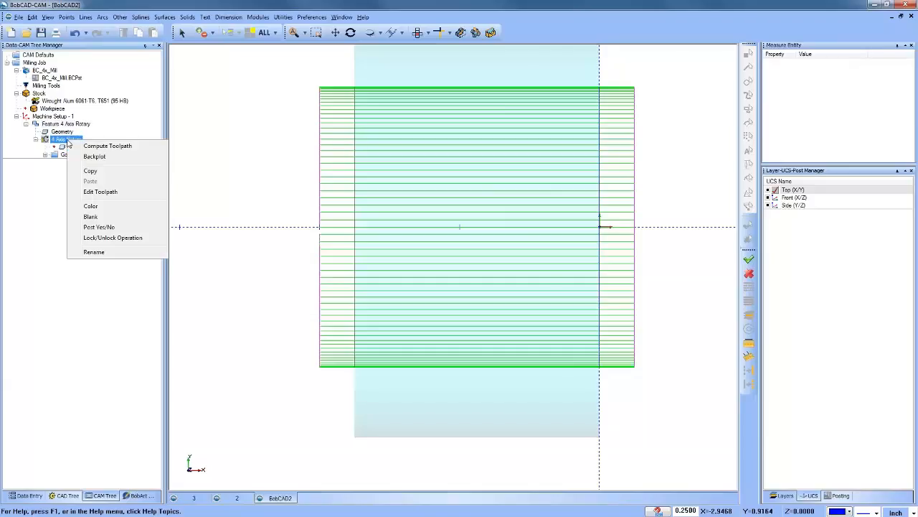
{"action": "left_click", "coordinate": [115, 191]}
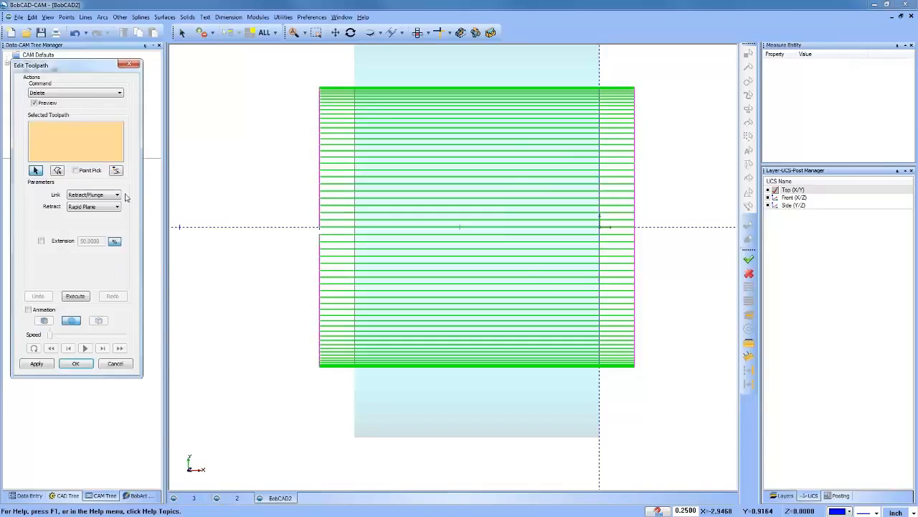
{"action": "left_click", "coordinate": [61, 93]}
{"action": "left_click", "coordinate": [68, 133]}
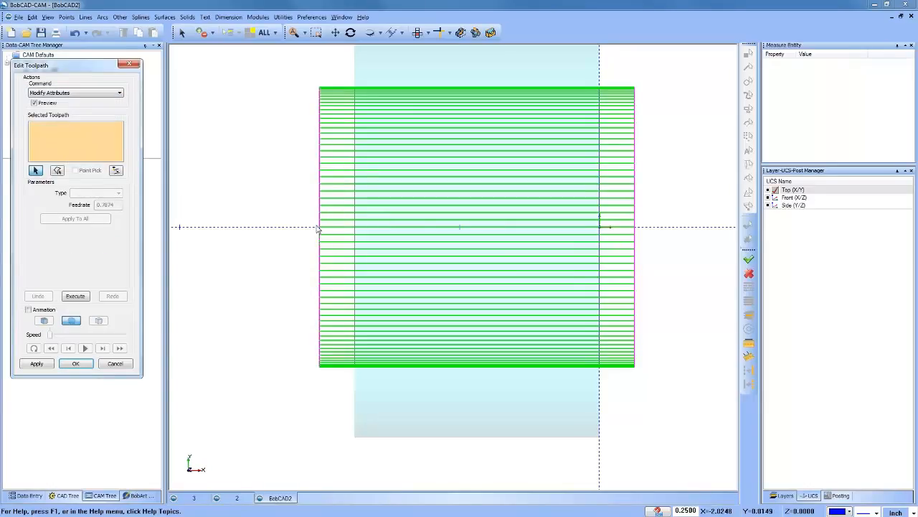
Step: Pick the first two adjacent lengthwise cutting passes on the cylinder, Move - Feed-6 and Move - Feed-13, for attribute editing
{"action": "middle_click_drag", "start_coordinate": [618, 335], "coordinate": [632, 288]}
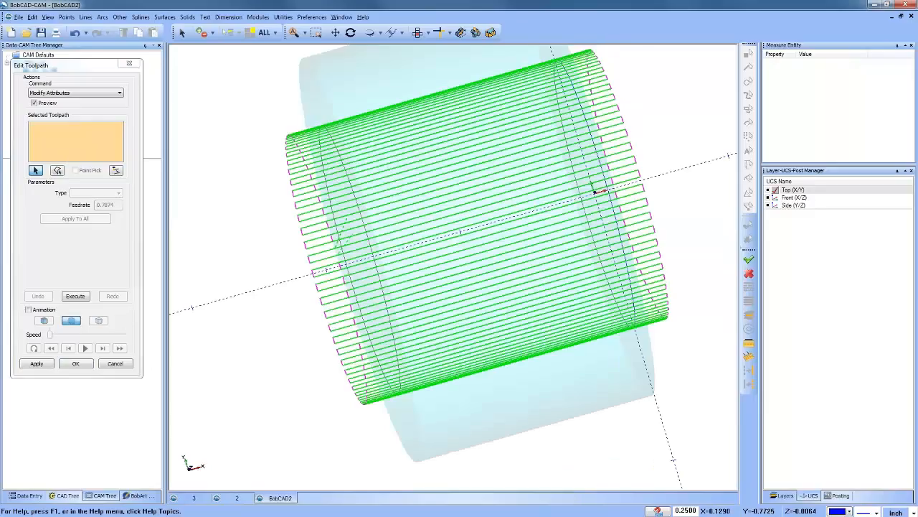
{"action": "mouse_move", "coordinate": [595, 191]}
{"action": "middle_mouse_down"}
{"action": "mouse_move", "coordinate": [573, 154]}
{"action": "mouse_move", "coordinate": [584, 181]}
{"action": "middle_mouse_up"}
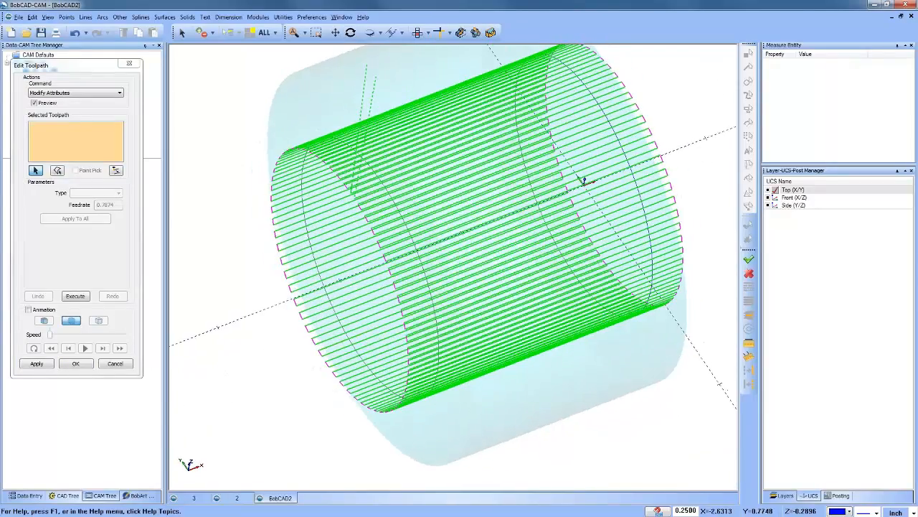
{"action": "left_click", "coordinate": [38, 171]}
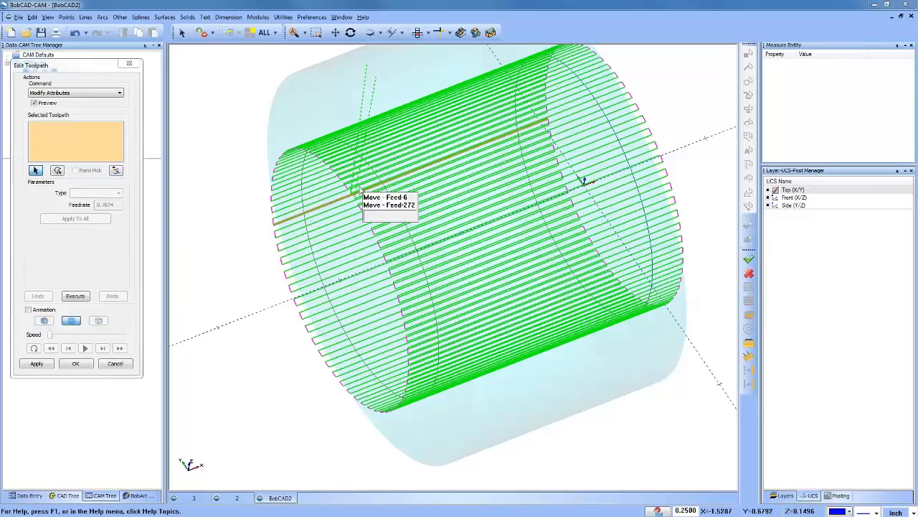
{"action": "left_click", "coordinate": [353, 190]}
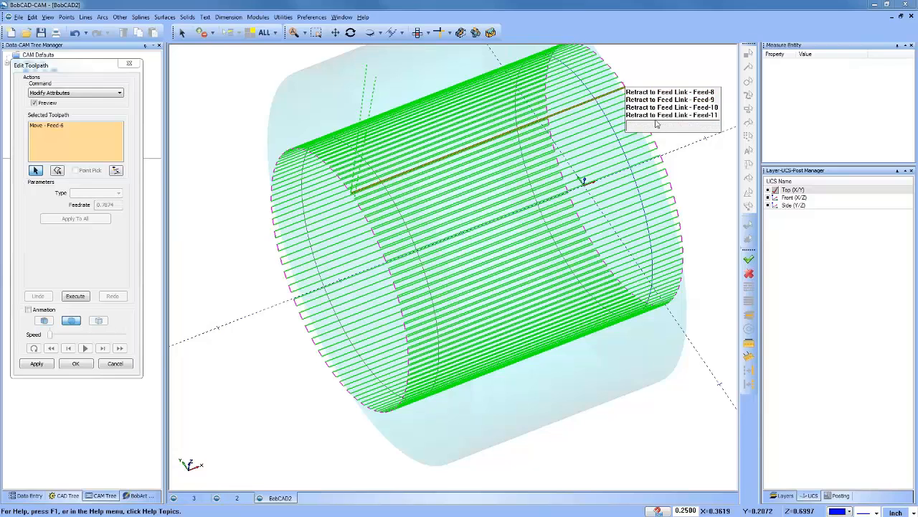
{"action": "scroll", "coordinate": [600, 90], "scroll_direction": "up", "scroll_amount": 3}
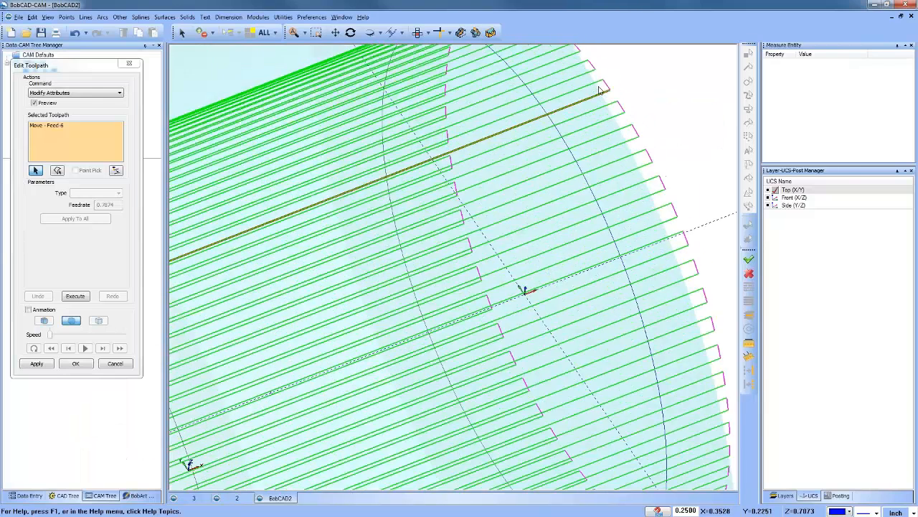
{"action": "scroll", "coordinate": [597, 87], "scroll_direction": "up", "scroll_amount": 2}
{"action": "left_click", "coordinate": [596, 82]}
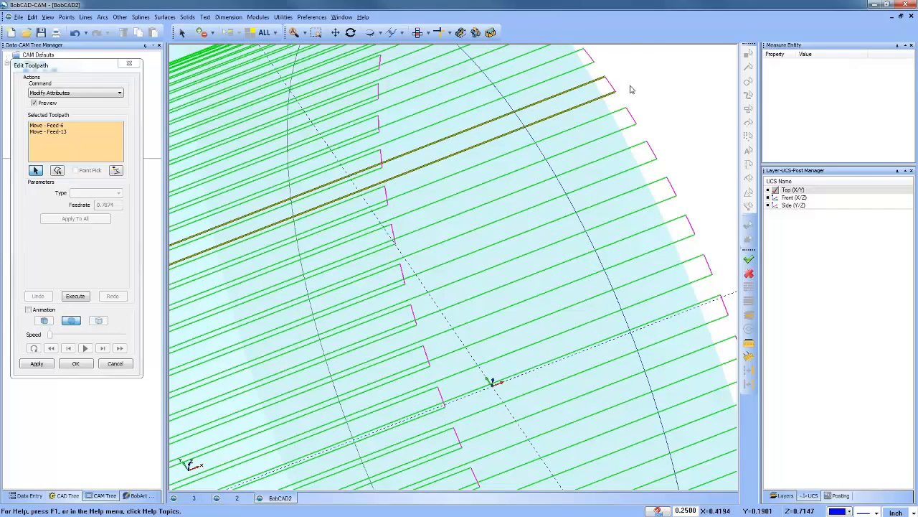
{"action": "scroll", "coordinate": [630, 89], "scroll_direction": "down", "scroll_amount": 5}
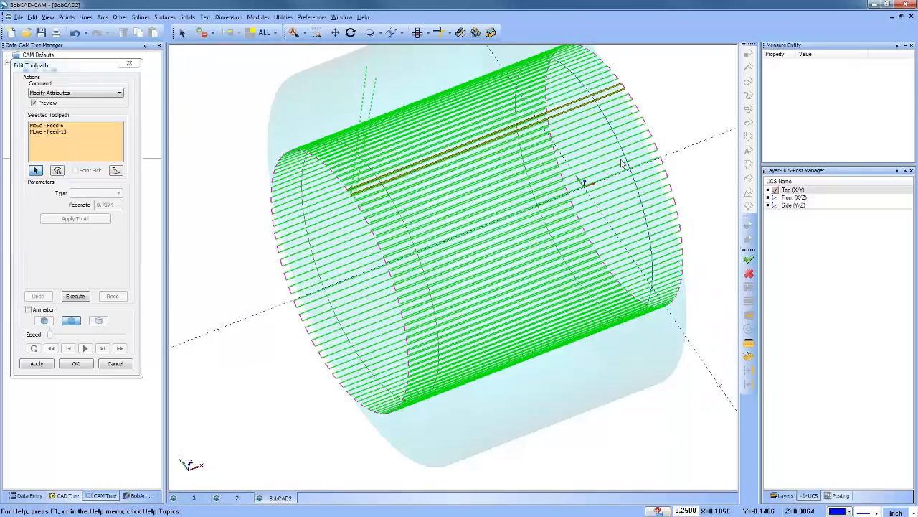
Step: Give both selected passes a User Defined feedrate of 10, apply it to all, and accept the toolpath edit
{"action": "left_click_drag", "start_coordinate": [51, 125], "coordinate": [55, 133]}
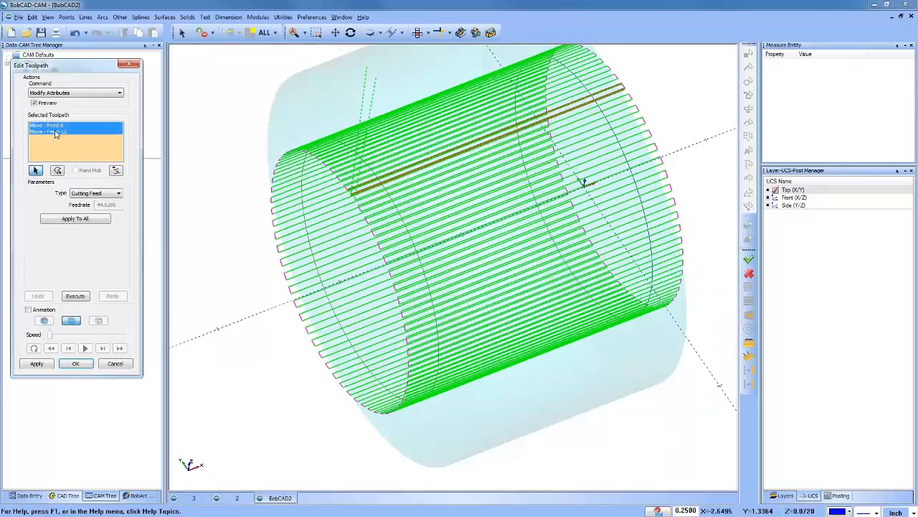
{"action": "left_click", "coordinate": [111, 193]}
{"action": "left_click", "coordinate": [108, 218]}
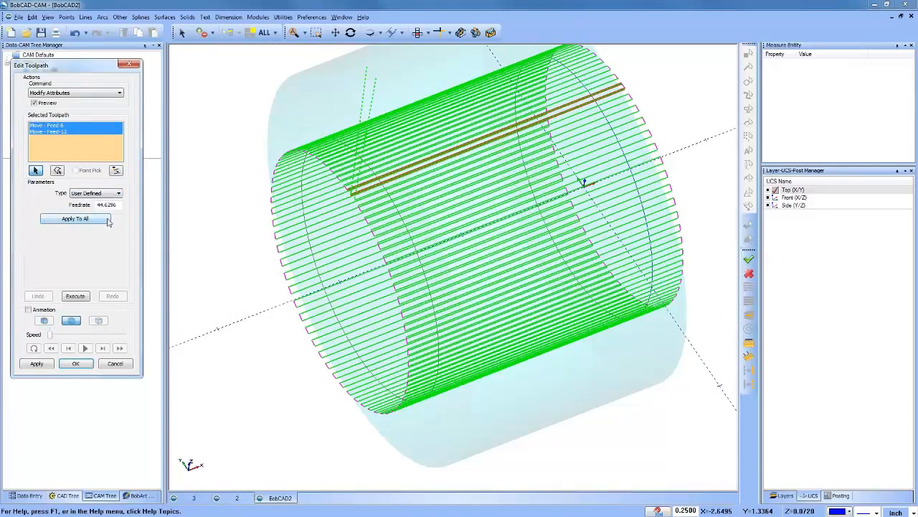
{"action": "double_click", "coordinate": [117, 205]}
{"action": "type", "text": "10"}
{"action": "left_click", "coordinate": [84, 219]}
{"action": "left_click", "coordinate": [77, 364]}
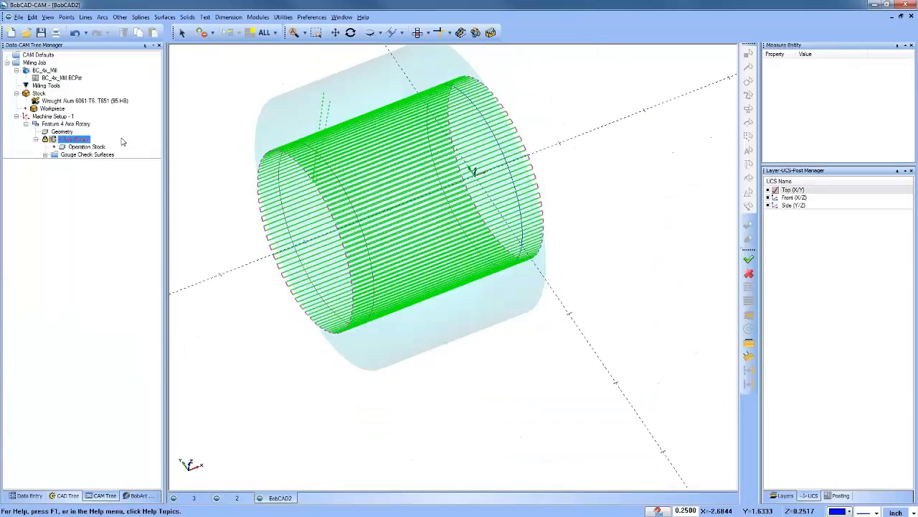
Step: Backplot the edited 4 Axis Rotary operation move by move to check the feedrates of the first passes, and close the backplot
{"action": "left_click", "coordinate": [79, 147]}
{"action": "right_click", "coordinate": [78, 147]}
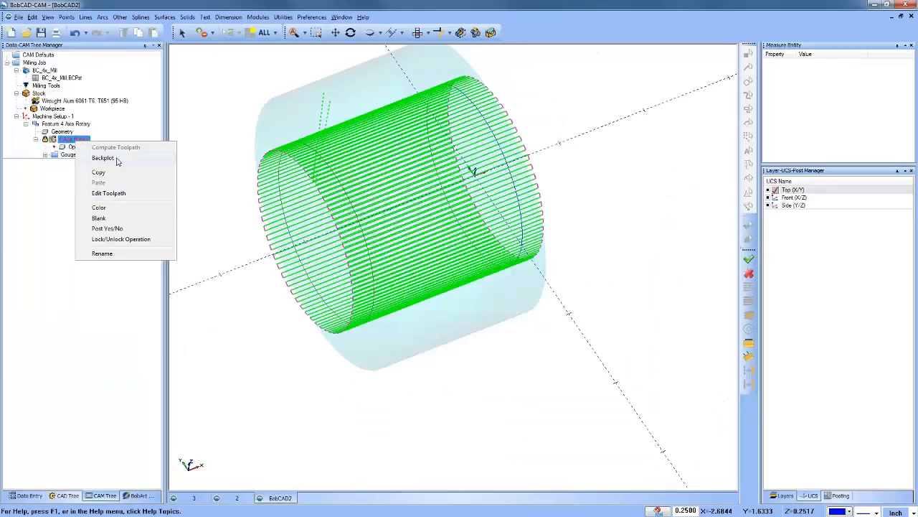
{"action": "left_click", "coordinate": [130, 160]}
{"action": "left_click", "coordinate": [111, 88]}
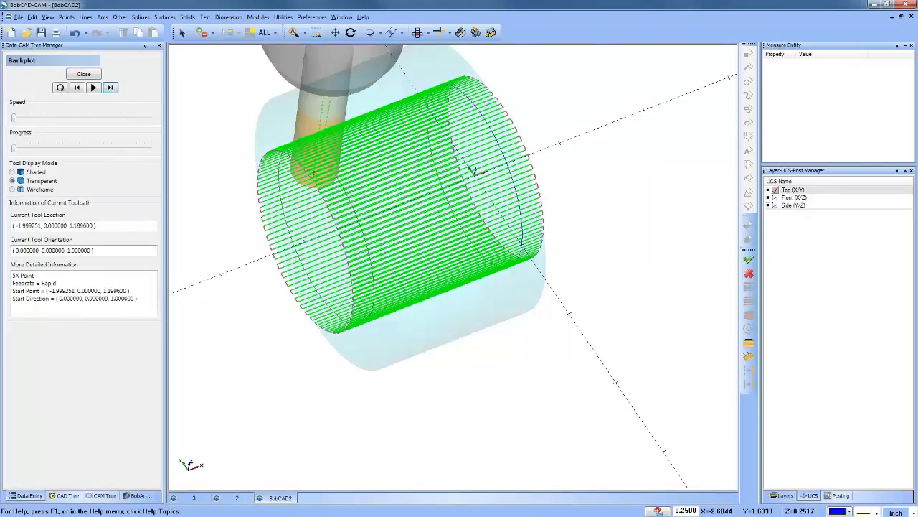
{"action": "left_click", "coordinate": [110, 87]}
{"action": "left_click", "coordinate": [111, 88]}
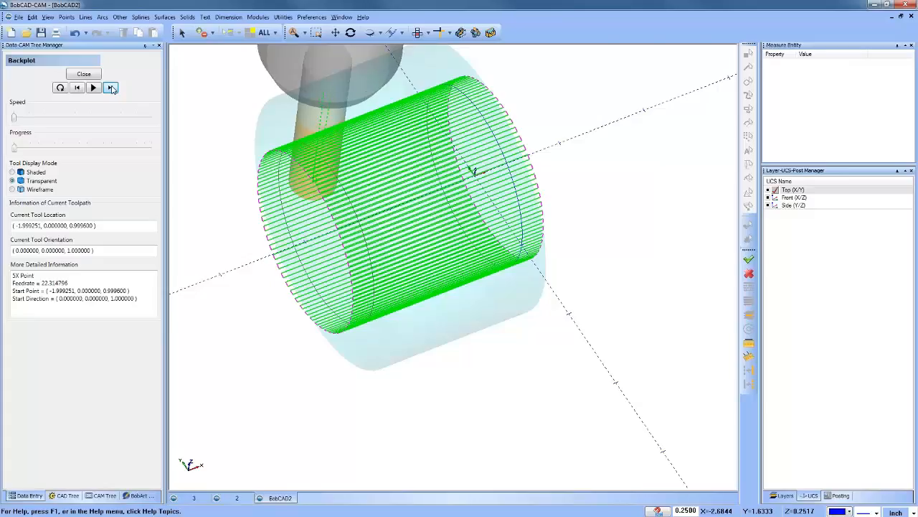
{"action": "left_click", "coordinate": [110, 88]}
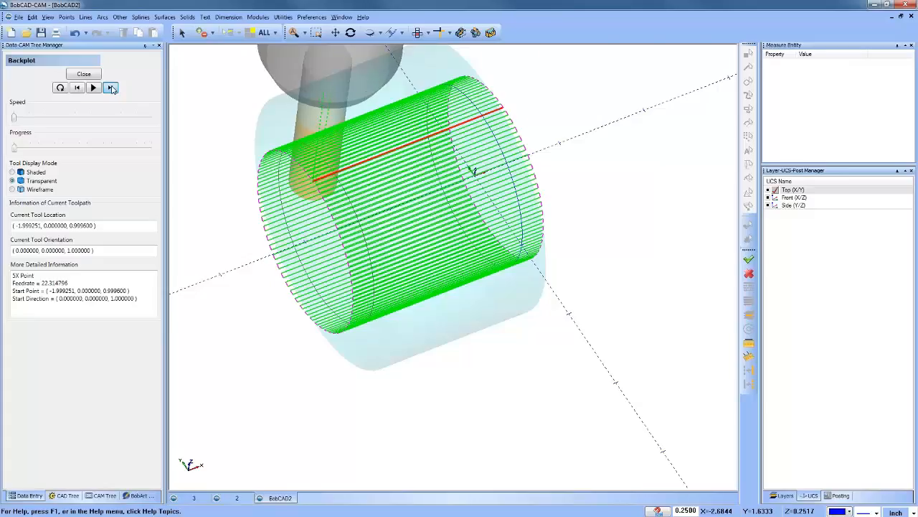
{"action": "left_click", "coordinate": [110, 88]}
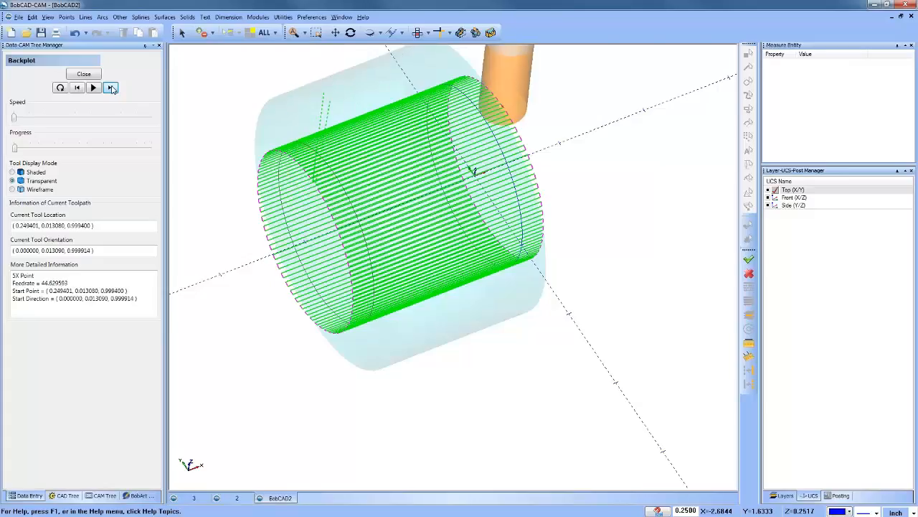
{"action": "left_click", "coordinate": [111, 88]}
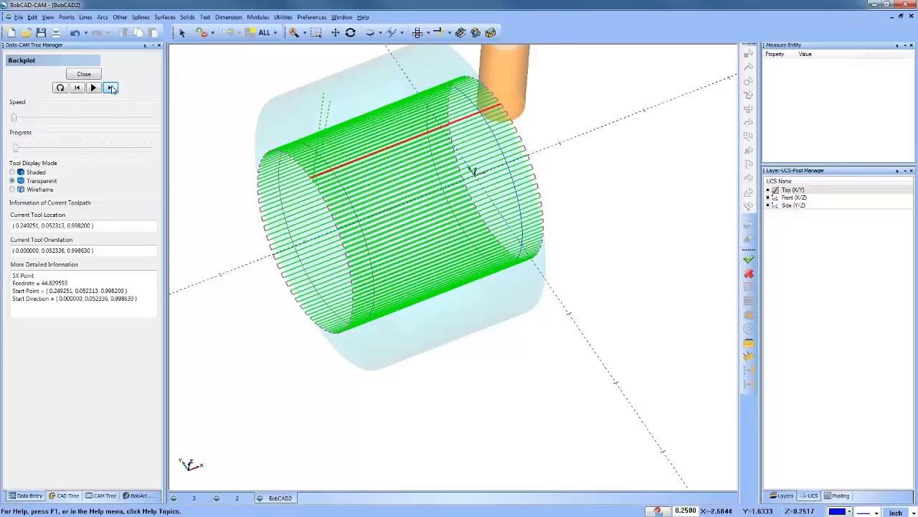
{"action": "left_click", "coordinate": [110, 88]}
{"action": "left_click", "coordinate": [111, 87]}
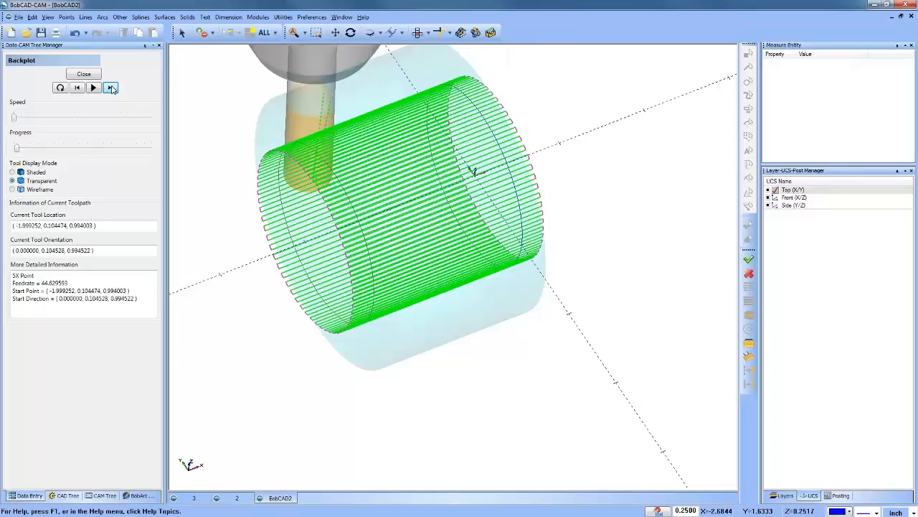
{"action": "left_click", "coordinate": [110, 87]}
{"action": "left_click", "coordinate": [110, 88]}
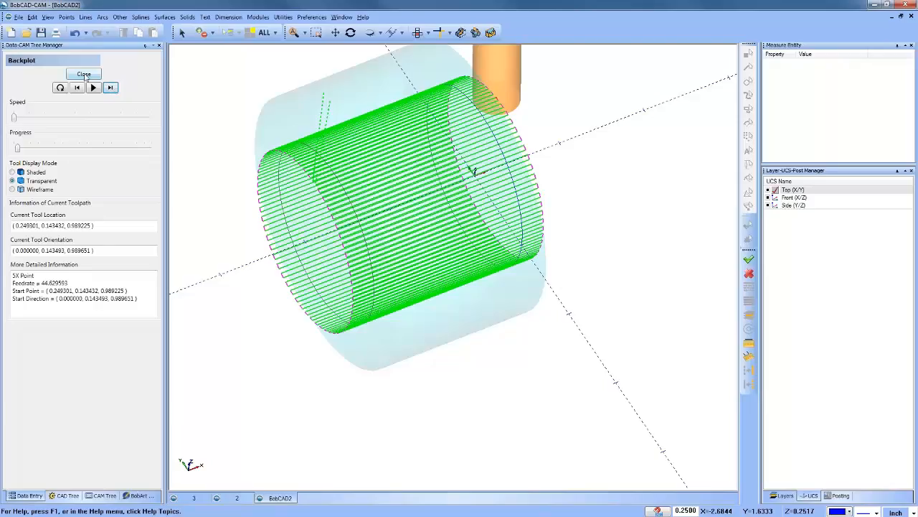
{"action": "left_click", "coordinate": [84, 74]}
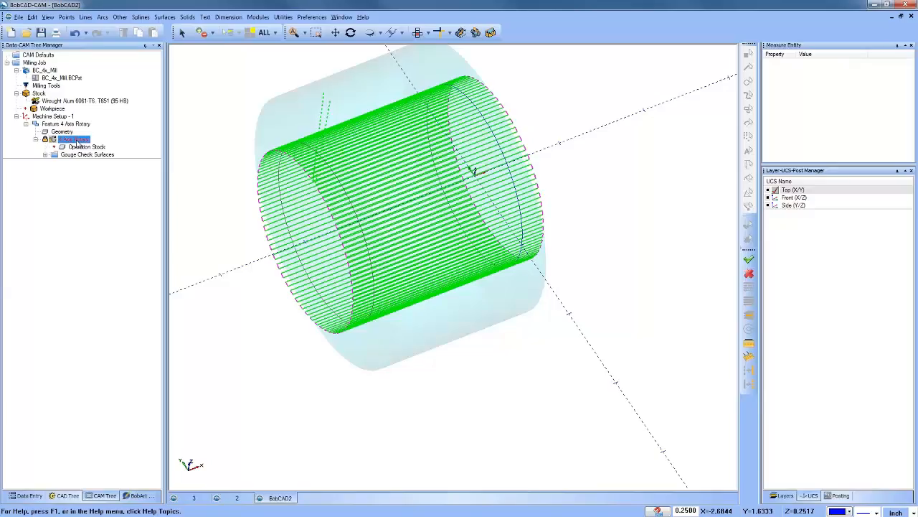
Step: Unlock the 4 Axis Rotary operation and recompute its toolpath
{"action": "left_click", "coordinate": [97, 147]}
{"action": "middle_click_drag", "start_coordinate": [438, 338], "coordinate": [431, 248]}
{"action": "left_click", "coordinate": [72, 139]}
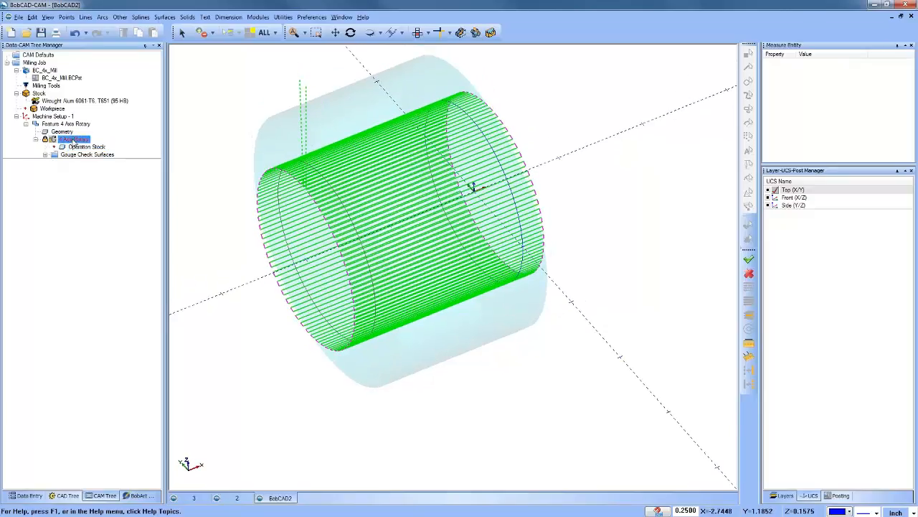
{"action": "right_click", "coordinate": [72, 141]}
{"action": "left_click", "coordinate": [144, 238]}
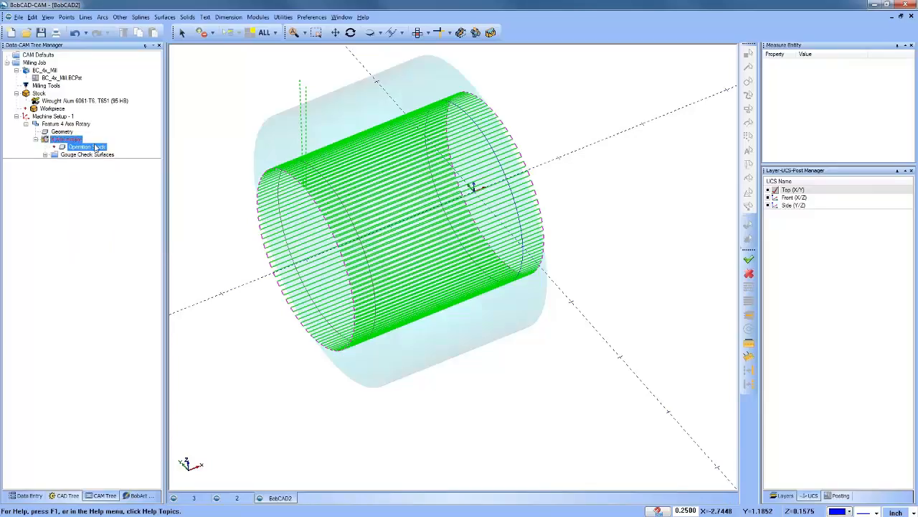
{"action": "right_click", "coordinate": [75, 140]}
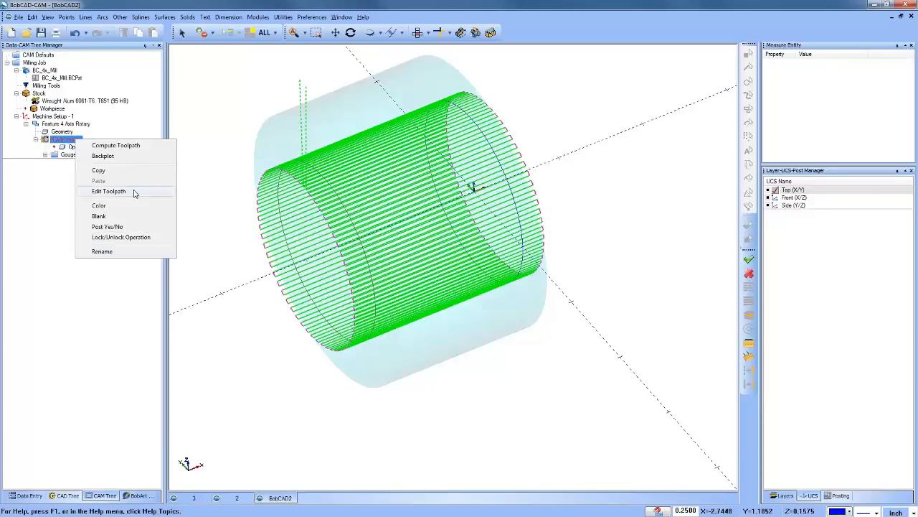
{"action": "left_click", "coordinate": [128, 146]}
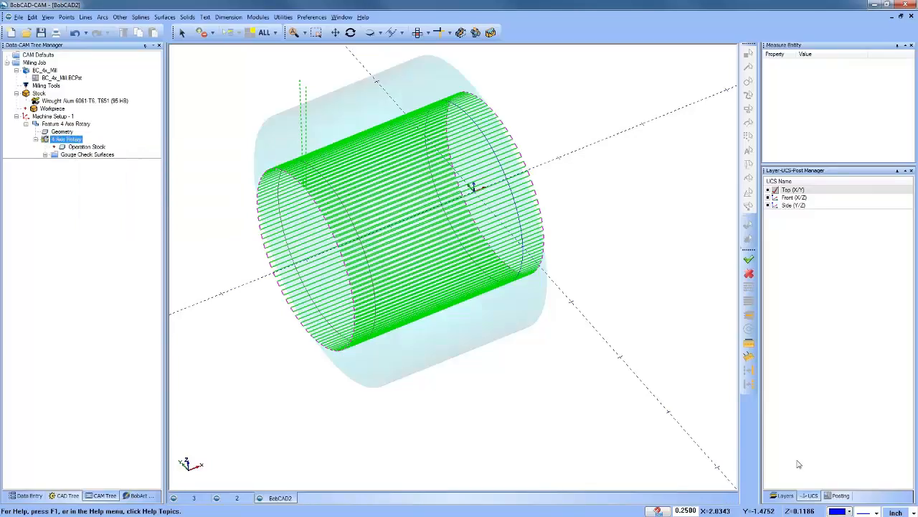
Step: Add a new layer, numbered 002, and make it the active layer
{"action": "left_click", "coordinate": [785, 496]}
{"action": "right_click", "coordinate": [809, 199]}
{"action": "left_click", "coordinate": [830, 206]}
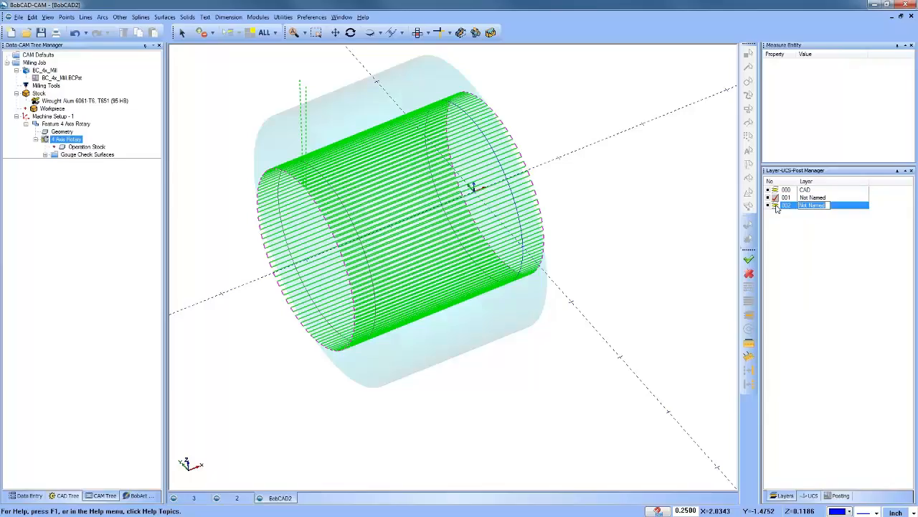
{"action": "left_click", "coordinate": [775, 206]}
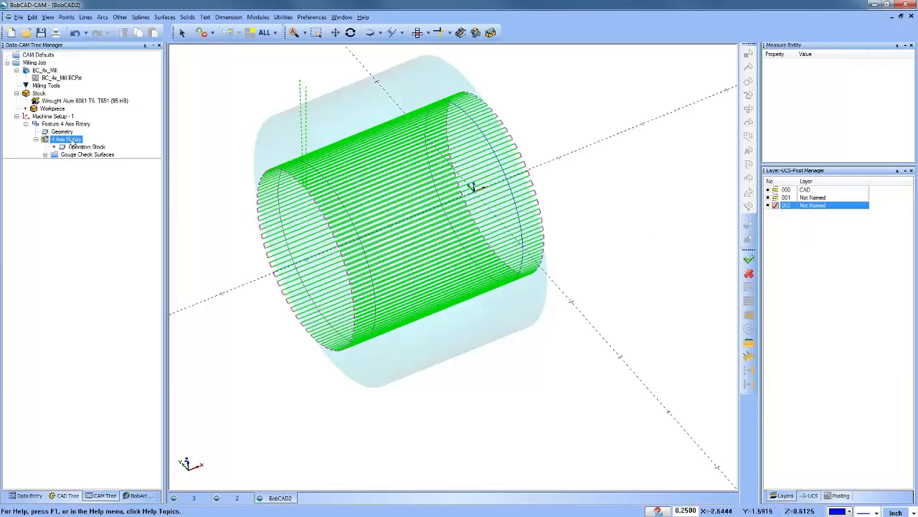
Step: Extract the first cutting pass, Move - Feed-6, of the 4 Axis Rotary toolpath as line geometry on the active layer, and close the toolpath editor
{"action": "right_click", "coordinate": [72, 142]}
{"action": "left_click", "coordinate": [115, 192]}
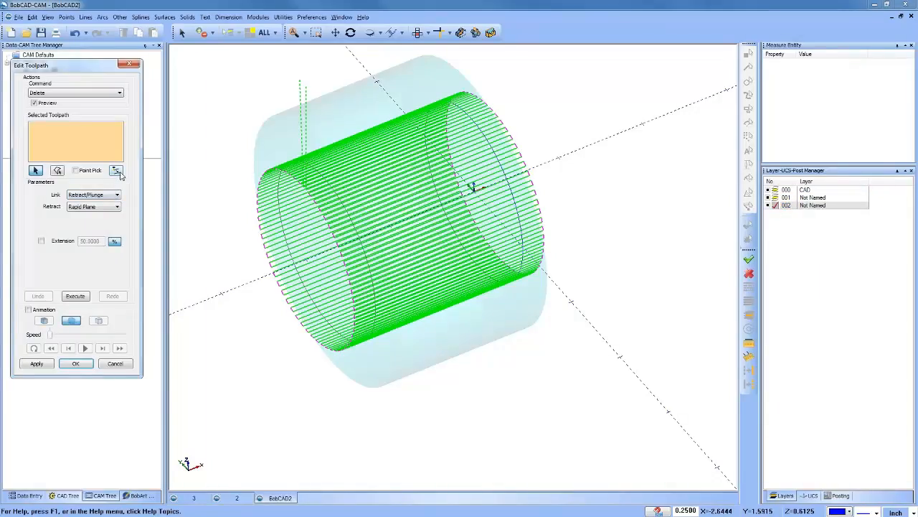
{"action": "scroll", "coordinate": [298, 185], "scroll_direction": "up", "scroll_amount": 8}
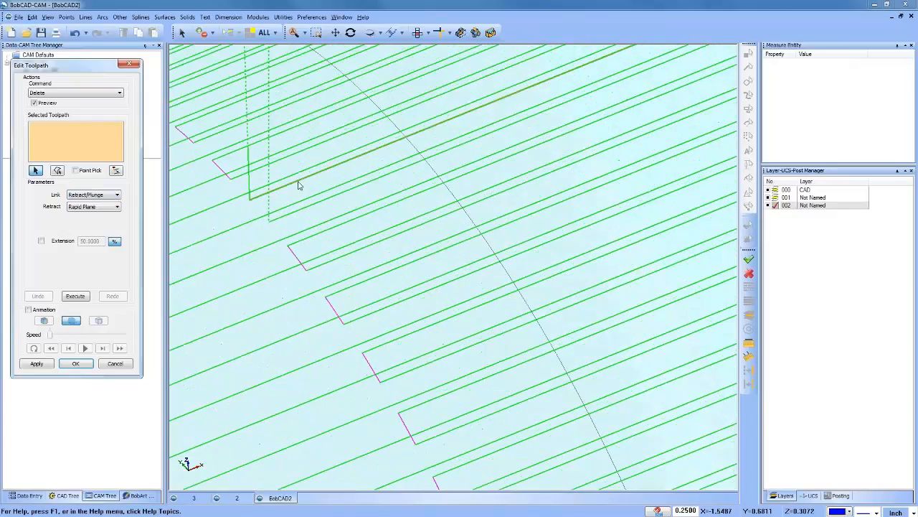
{"action": "left_click", "coordinate": [299, 185]}
{"action": "scroll", "coordinate": [298, 185], "scroll_direction": "down", "scroll_amount": 5}
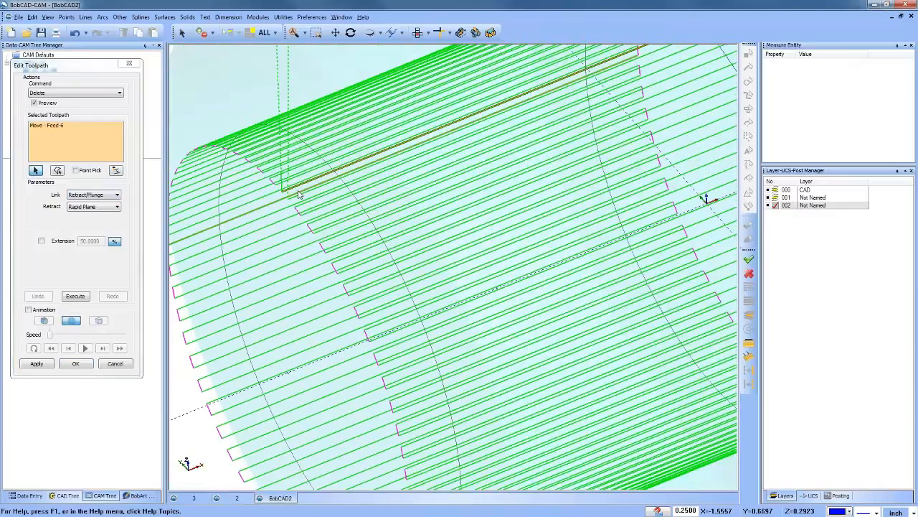
{"action": "left_click", "coordinate": [115, 171]}
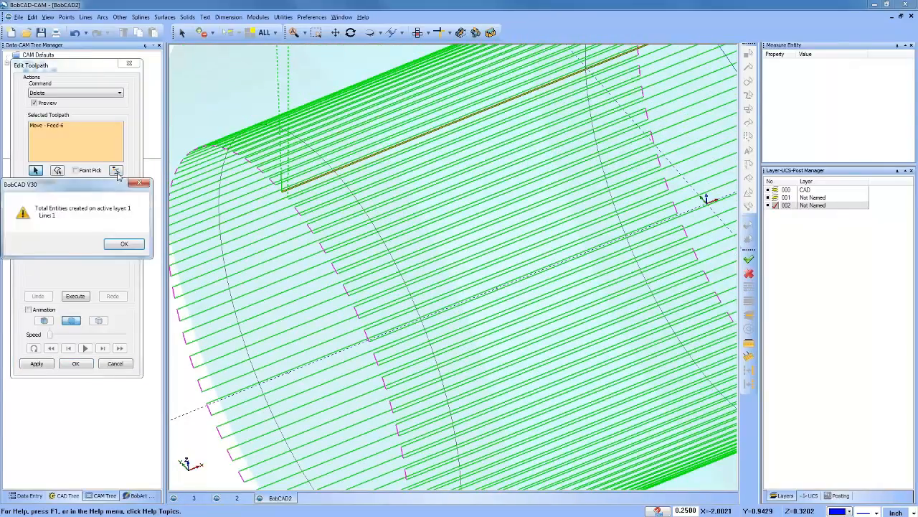
{"action": "left_click", "coordinate": [120, 246]}
{"action": "left_click", "coordinate": [115, 364]}
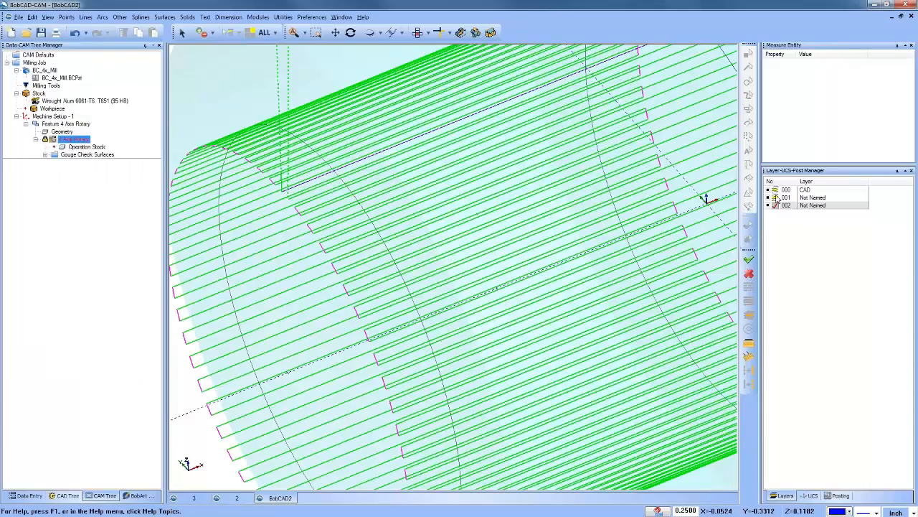
Step: Hide layers 000 and 001, and blank the toolpath of the 4 Axis Rotary feature
{"action": "left_click", "coordinate": [775, 190]}
{"action": "scroll", "coordinate": [434, 190], "scroll_direction": "down", "scroll_amount": 6}
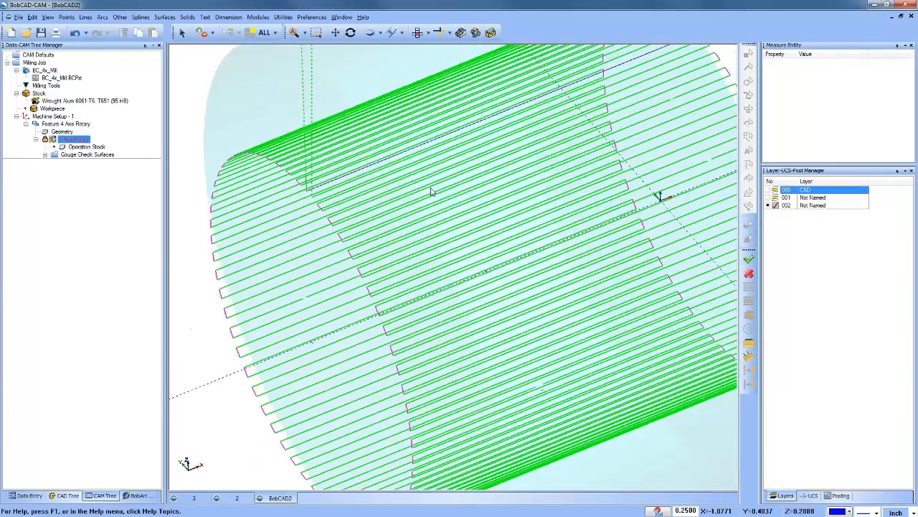
{"action": "middle_click_drag", "start_coordinate": [474, 208], "coordinate": [439, 209]}
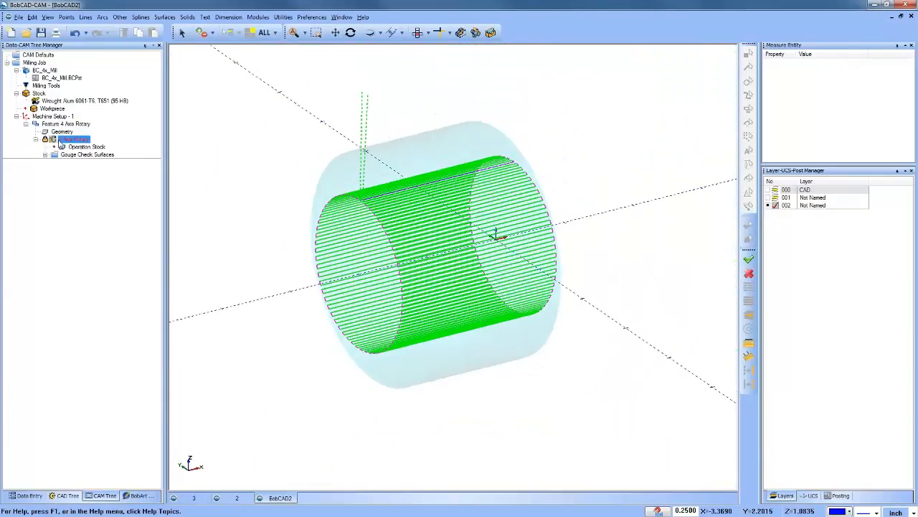
{"action": "left_click", "coordinate": [63, 124]}
{"action": "right_click", "coordinate": [61, 124]}
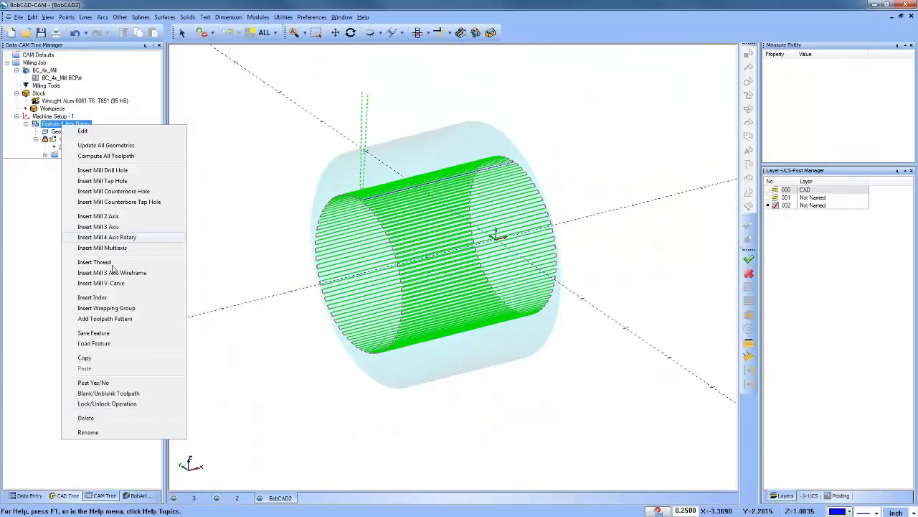
{"action": "left_click", "coordinate": [121, 393]}
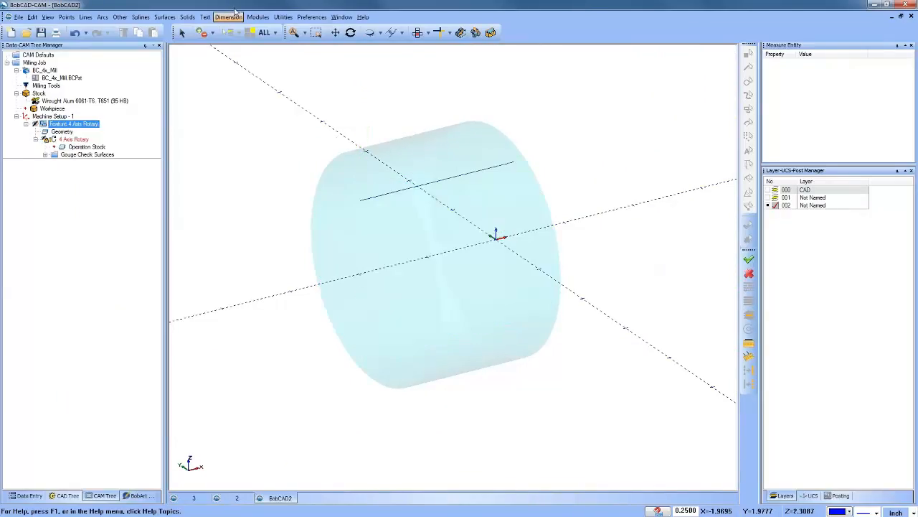
Step: Translate the extracted line upward in Z with 3 copies spaced 0.25 apart
{"action": "left_click", "coordinate": [283, 16]}
{"action": "left_click", "coordinate": [298, 56]}
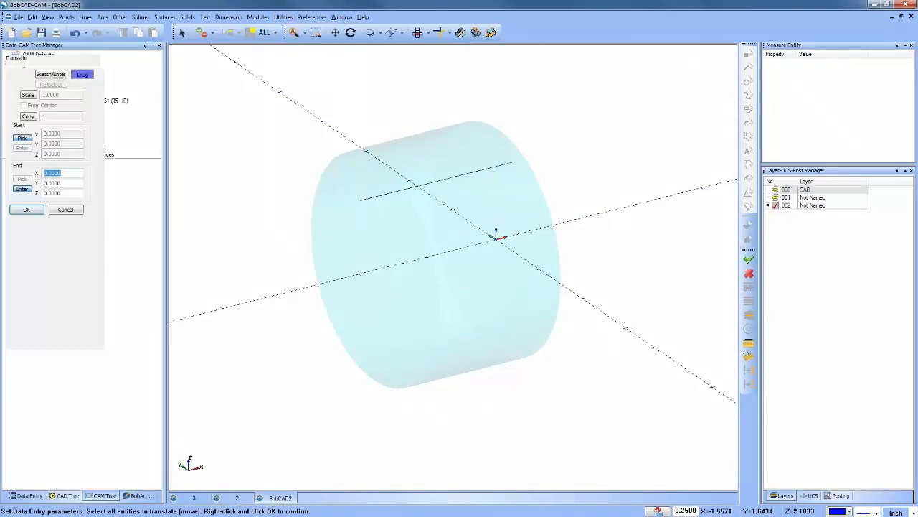
{"action": "left_click_drag", "start_coordinate": [64, 193], "coordinate": [21, 194]}
{"action": "type", "text": "."}
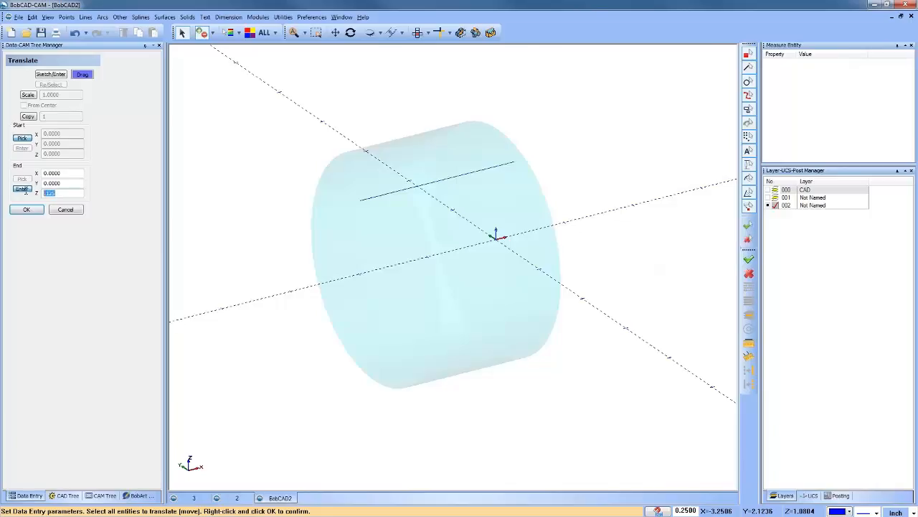
{"action": "type", "text": "25"}
{"action": "left_click", "coordinate": [28, 116]}
{"action": "right_click", "coordinate": [465, 230]}
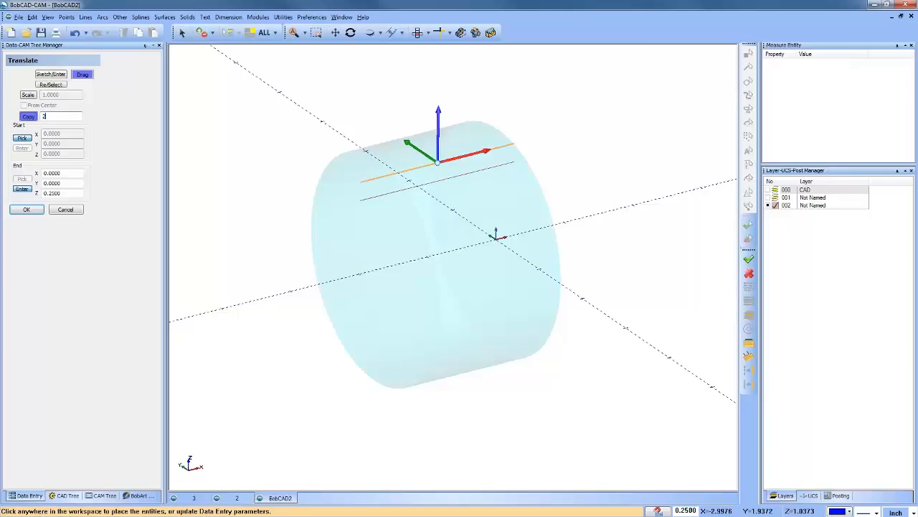
{"action": "key", "text": "Tab"}
{"action": "left_click", "coordinate": [53, 115]}
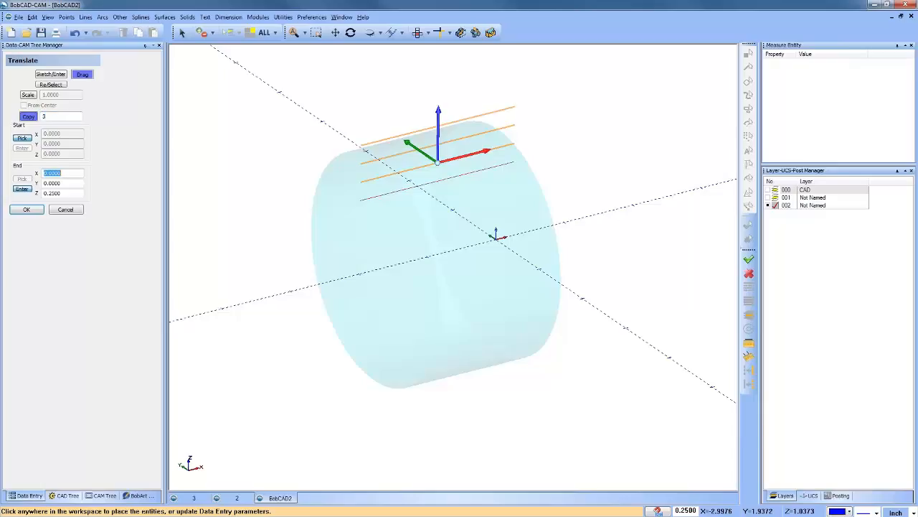
{"action": "left_click", "coordinate": [26, 209]}
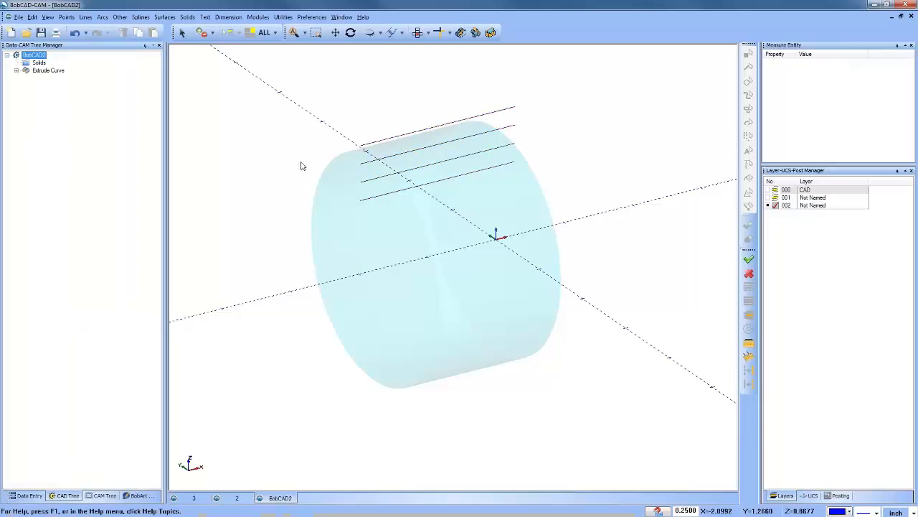
Step: Join the ends of the four parallel lines with three short vertical lines at alternating ends to form a zigzag
{"action": "left_click", "coordinate": [85, 16]}
{"action": "left_click", "coordinate": [97, 39]}
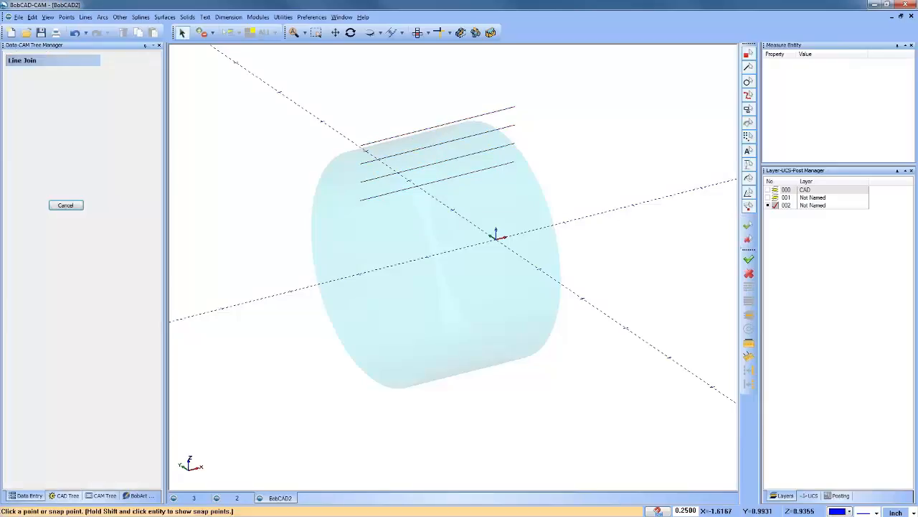
{"action": "left_click", "coordinate": [365, 147]}
{"action": "left_click", "coordinate": [364, 164]}
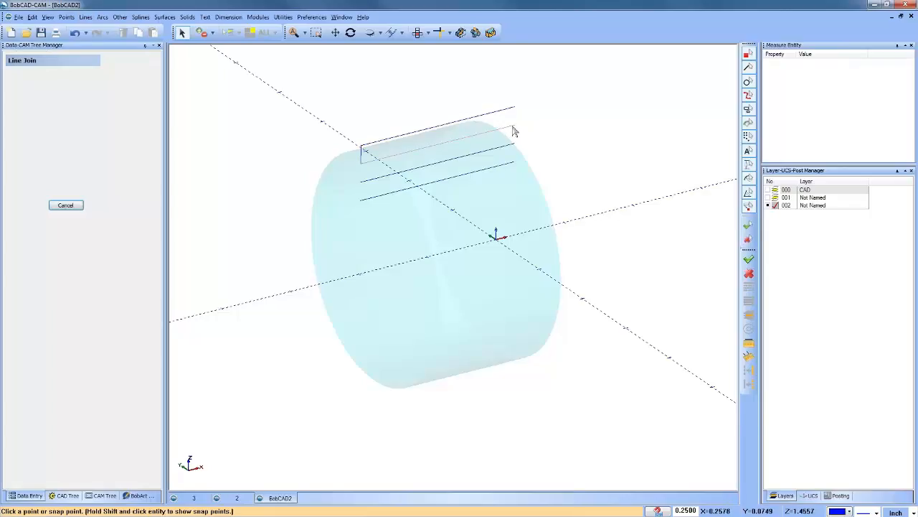
{"action": "left_click", "coordinate": [514, 127]}
{"action": "left_click", "coordinate": [515, 144]}
{"action": "left_click", "coordinate": [363, 183]}
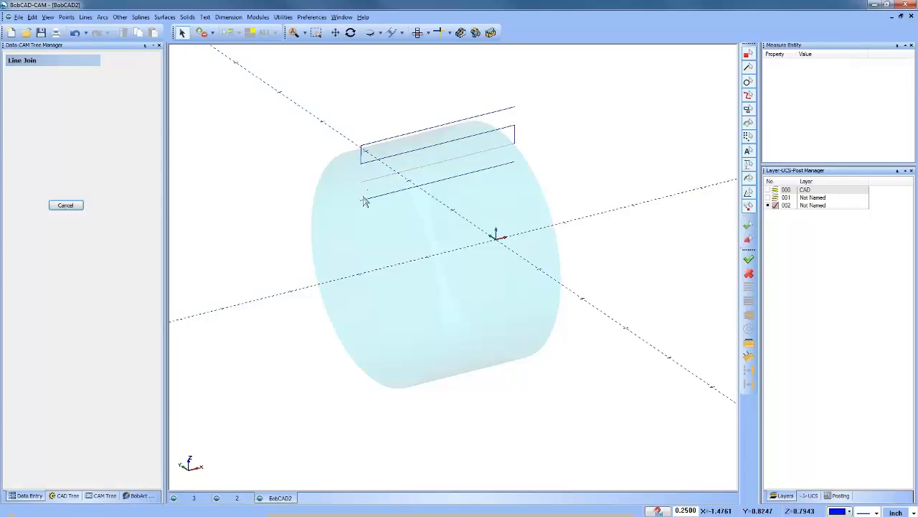
{"action": "left_click", "coordinate": [364, 200]}
{"action": "right_click", "coordinate": [293, 175]}
{"action": "left_click", "coordinate": [305, 177]}
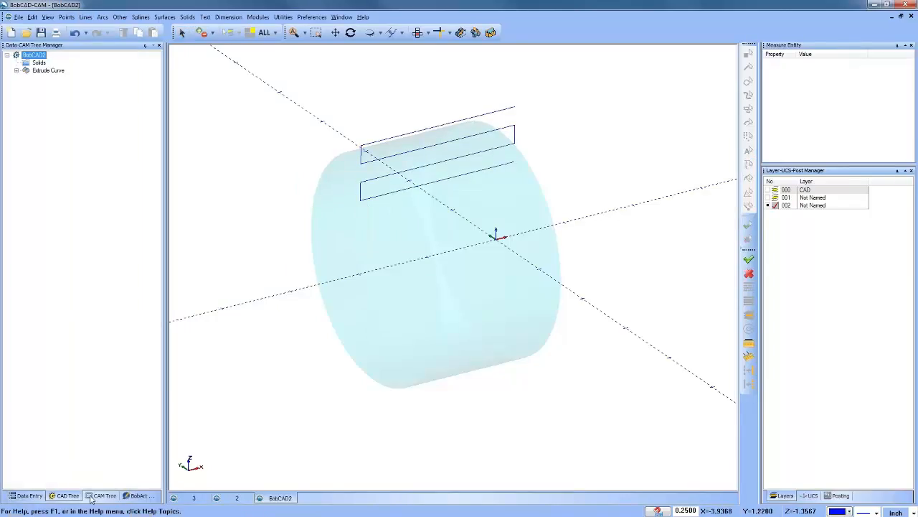
Step: Unblank the 4 Axis Rotary toolpath and start editing it with the Replace command
{"action": "left_click", "coordinate": [100, 495]}
{"action": "right_click", "coordinate": [65, 130]}
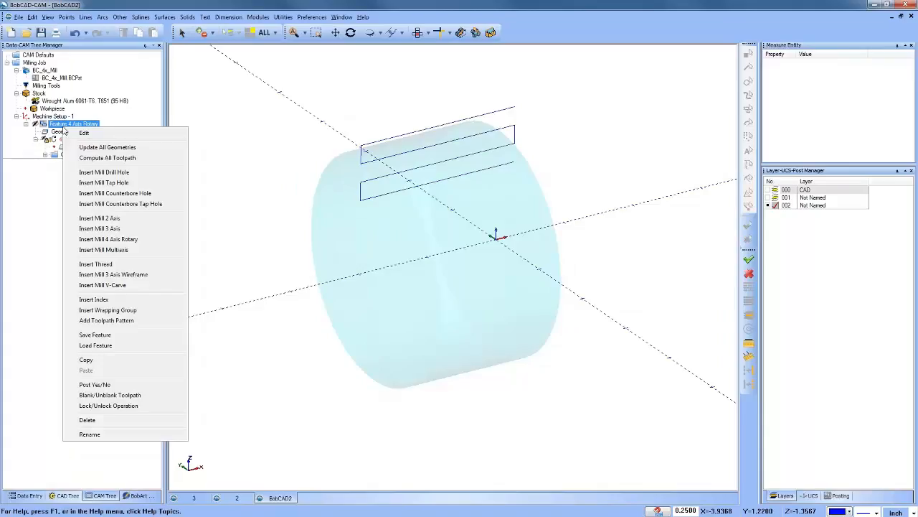
{"action": "right_click", "coordinate": [52, 137]}
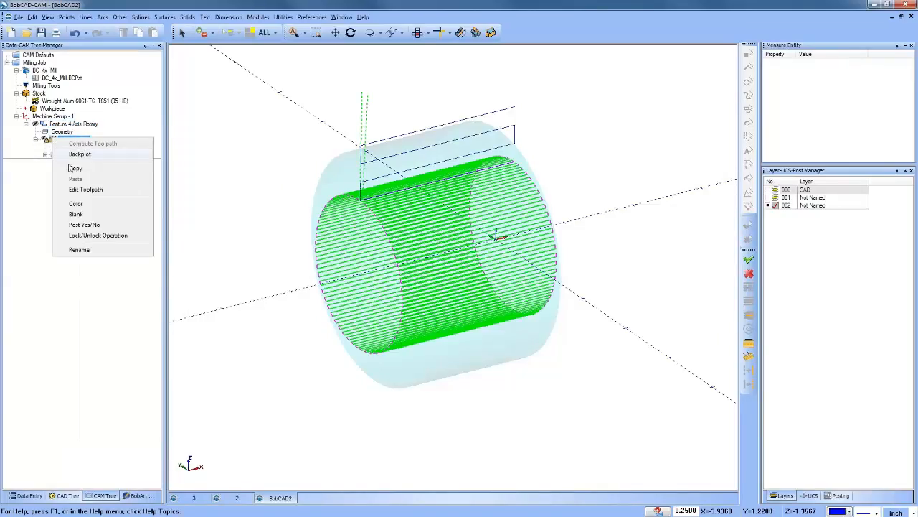
{"action": "left_click", "coordinate": [91, 189]}
{"action": "left_click", "coordinate": [62, 95]}
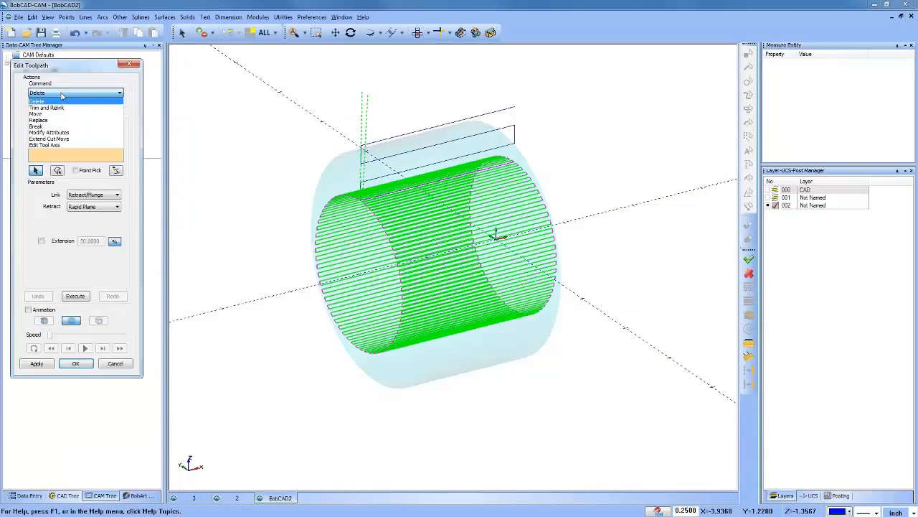
{"action": "left_click", "coordinate": [72, 120]}
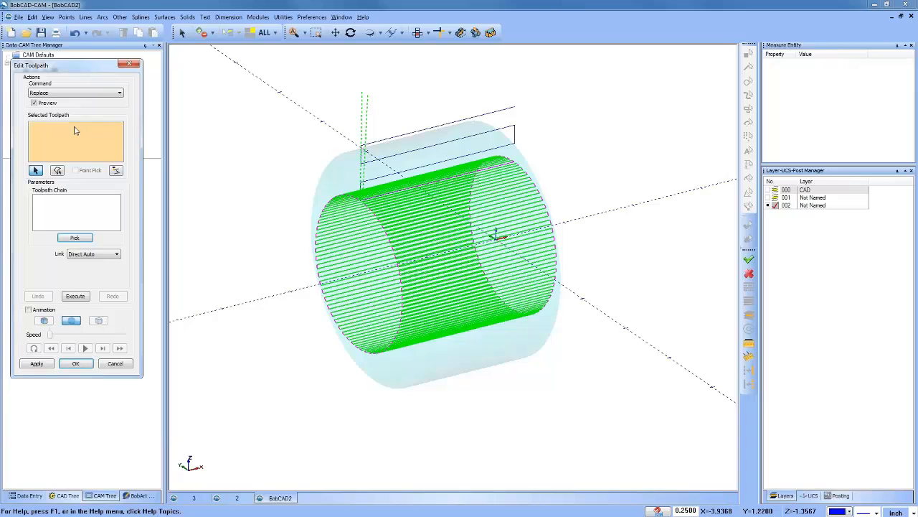
{"action": "scroll", "coordinate": [352, 212], "scroll_direction": "up", "scroll_amount": 5}
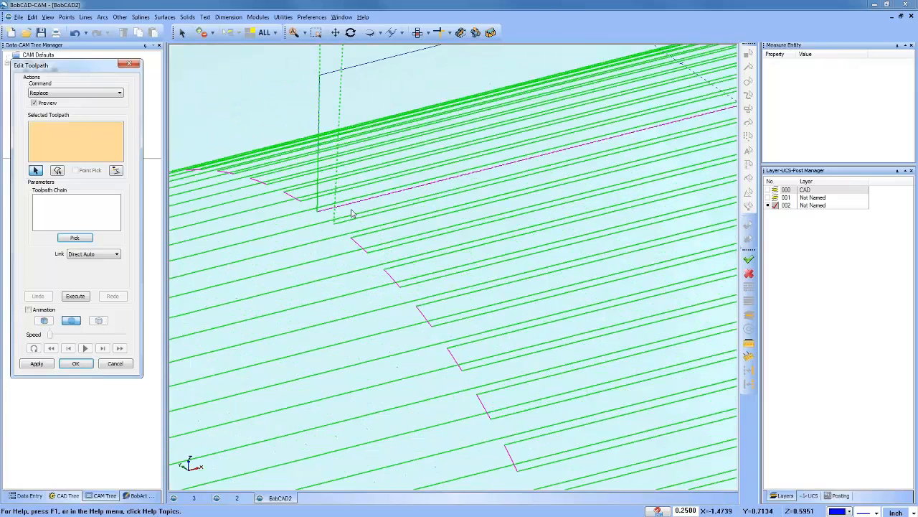
{"action": "scroll", "coordinate": [352, 212], "scroll_direction": "up", "scroll_amount": 2}
{"action": "left_click", "coordinate": [362, 231]}
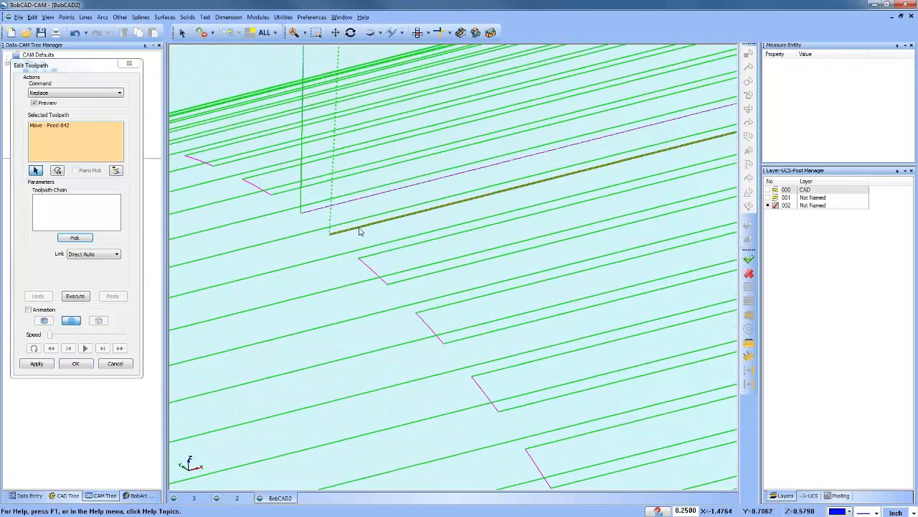
{"action": "middle_click_drag", "start_coordinate": [363, 231], "coordinate": [393, 291]}
{"action": "left_click", "coordinate": [75, 125]}
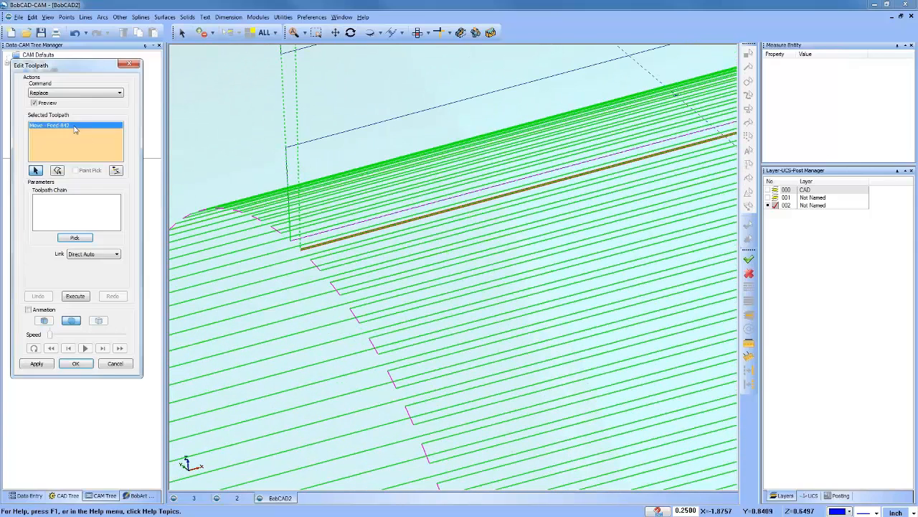
{"action": "right_click", "coordinate": [74, 126]}
{"action": "left_click", "coordinate": [90, 130]}
Step: Select the lengthwise Retract to Feed Link - Rapid-8 move below the zigzag as the toolpath for replacement
{"action": "left_click", "coordinate": [314, 237]}
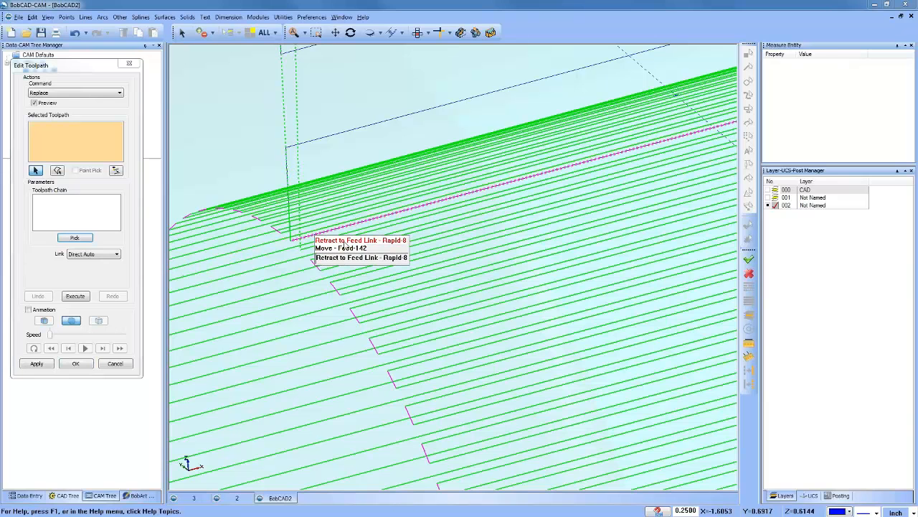
{"action": "left_click", "coordinate": [344, 241]}
{"action": "scroll", "coordinate": [336, 249], "scroll_direction": "up", "scroll_amount": 2}
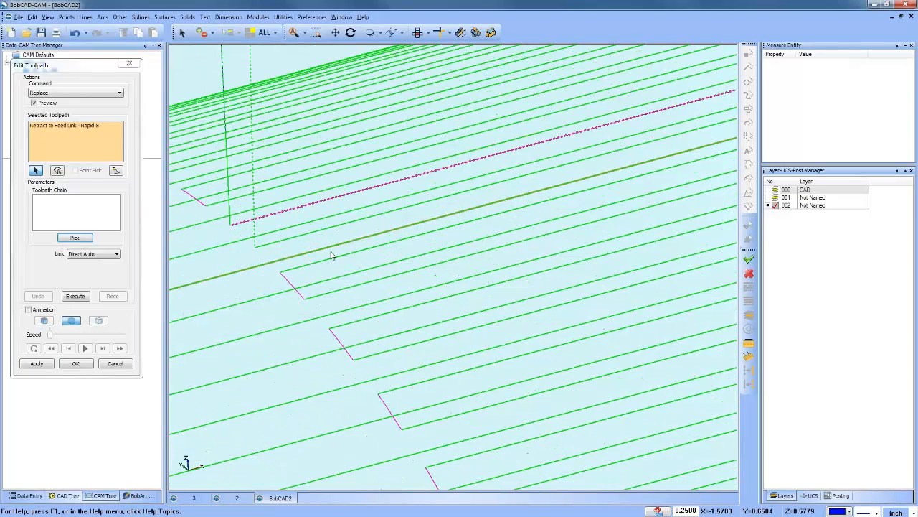
{"action": "scroll", "coordinate": [329, 250], "scroll_direction": "down", "scroll_amount": 6}
{"action": "scroll", "coordinate": [327, 251], "scroll_direction": "down", "scroll_amount": 2}
{"action": "mouse_move", "coordinate": [408, 264]}
{"action": "middle_mouse_down"}
{"action": "mouse_move", "coordinate": [411, 309]}
{"action": "mouse_move", "coordinate": [408, 263]}
{"action": "middle_mouse_up"}
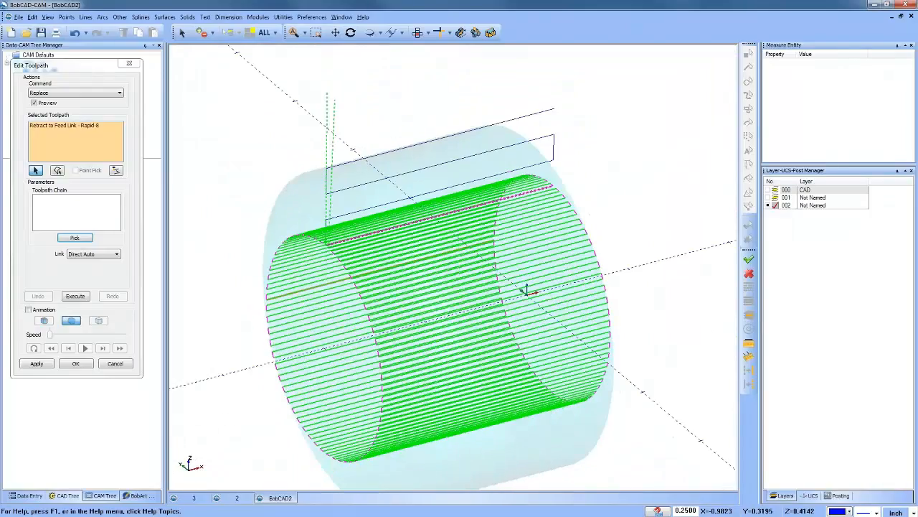
Step: Pick the zigzag lines above the toolpath as the replacement chain and reverse the chain's direction
{"action": "left_click", "coordinate": [59, 209]}
{"action": "left_click", "coordinate": [75, 238]}
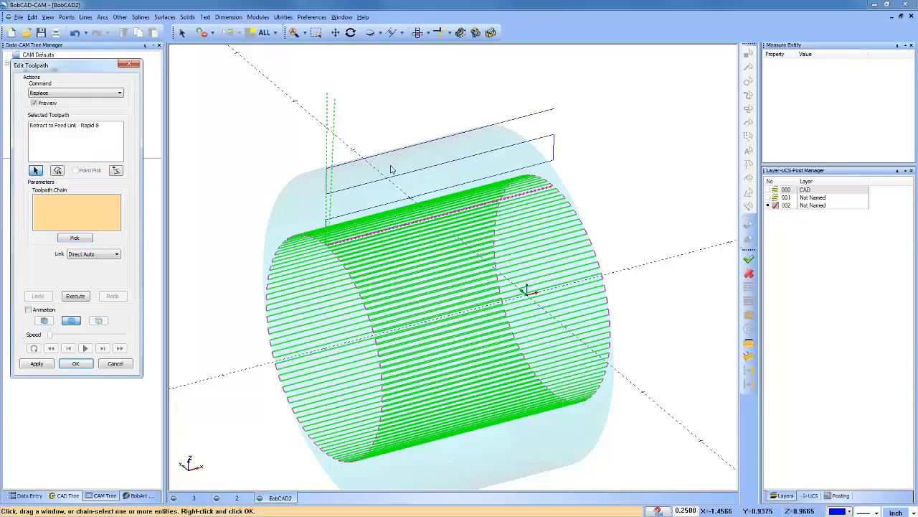
{"action": "right_click", "coordinate": [498, 86]}
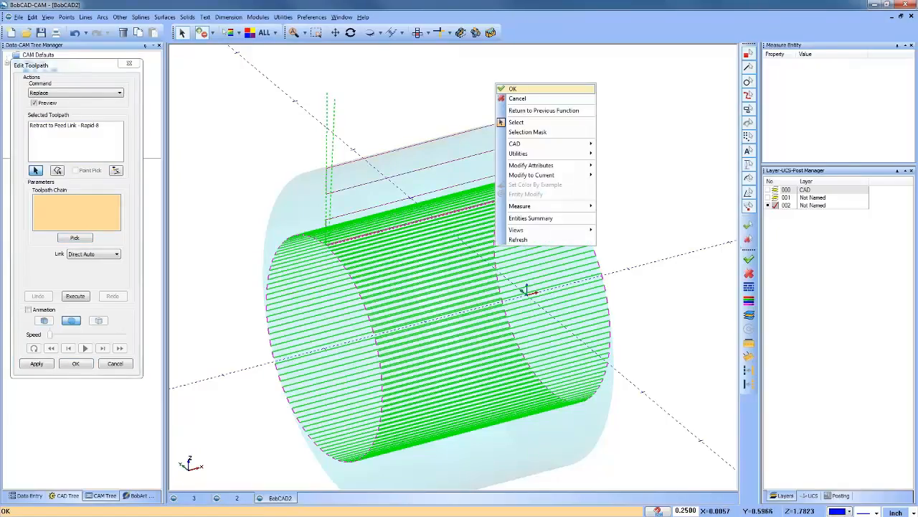
{"action": "left_click", "coordinate": [514, 91]}
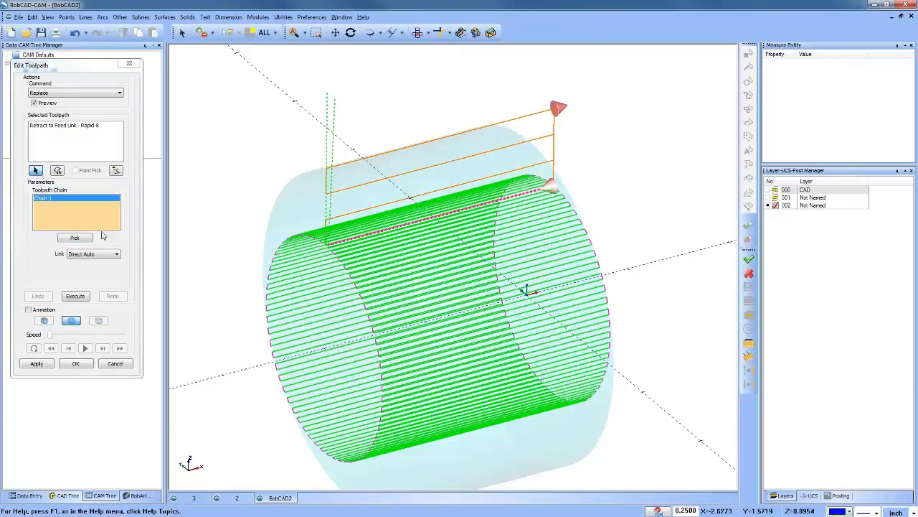
{"action": "right_click", "coordinate": [85, 211]}
{"action": "left_click", "coordinate": [132, 241]}
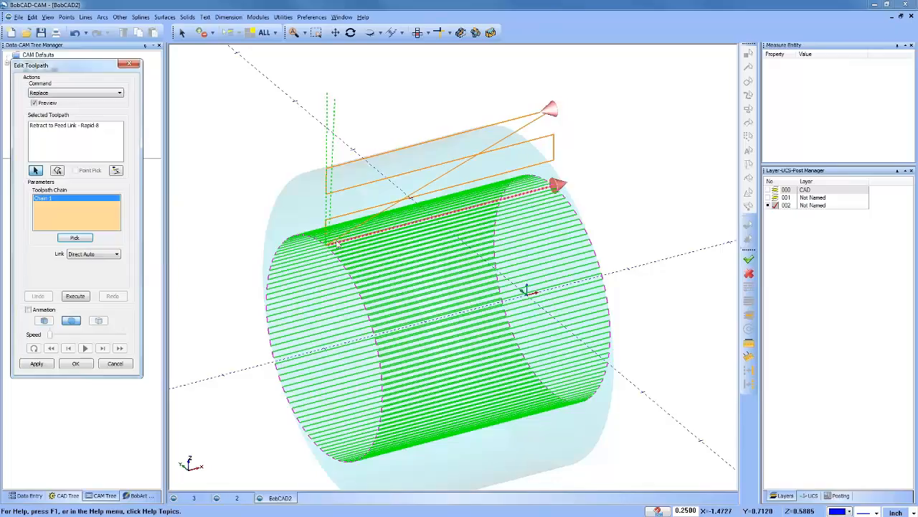
Step: Execute the replacement with the Direct Auto link and accept the toolpath edit
{"action": "scroll", "coordinate": [337, 247], "scroll_direction": "up", "scroll_amount": 6}
{"action": "scroll", "coordinate": [289, 269], "scroll_direction": "down", "scroll_amount": 10}
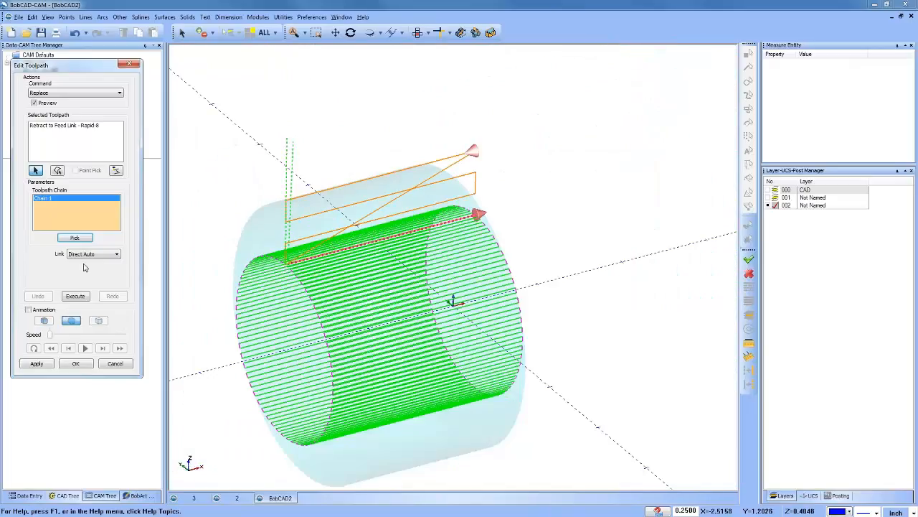
{"action": "left_click", "coordinate": [76, 296]}
{"action": "left_click", "coordinate": [84, 367]}
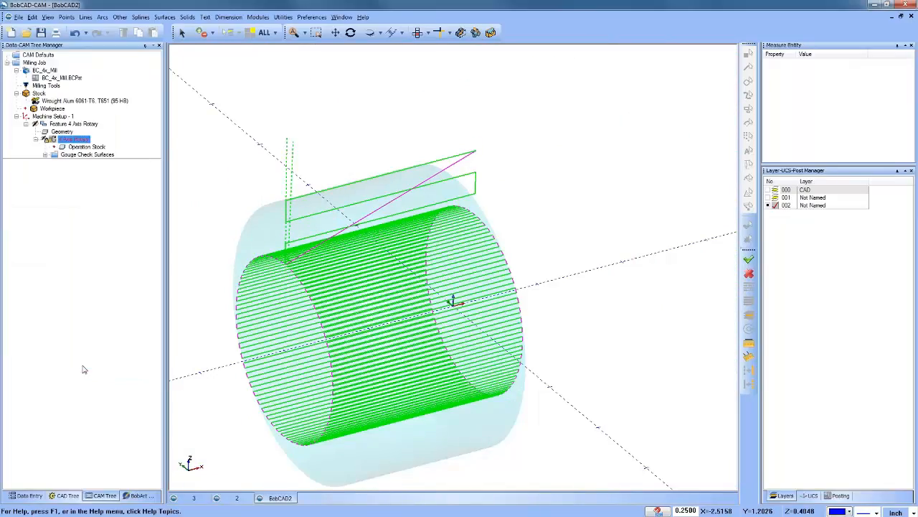
Step: Backplot the edited 4 Axis Rotary operation, stepping through its first moves to check the zigzag and its link
{"action": "left_click", "coordinate": [75, 140]}
{"action": "right_click", "coordinate": [74, 146]}
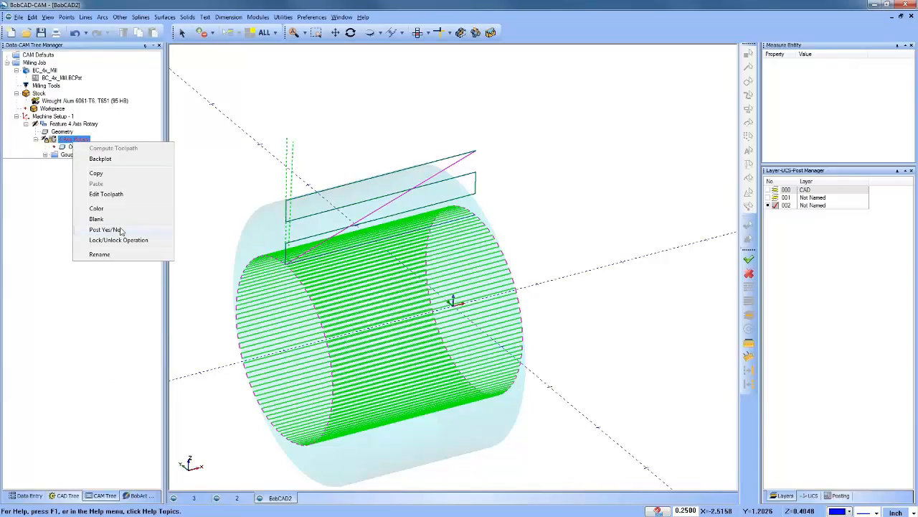
{"action": "left_click", "coordinate": [119, 159]}
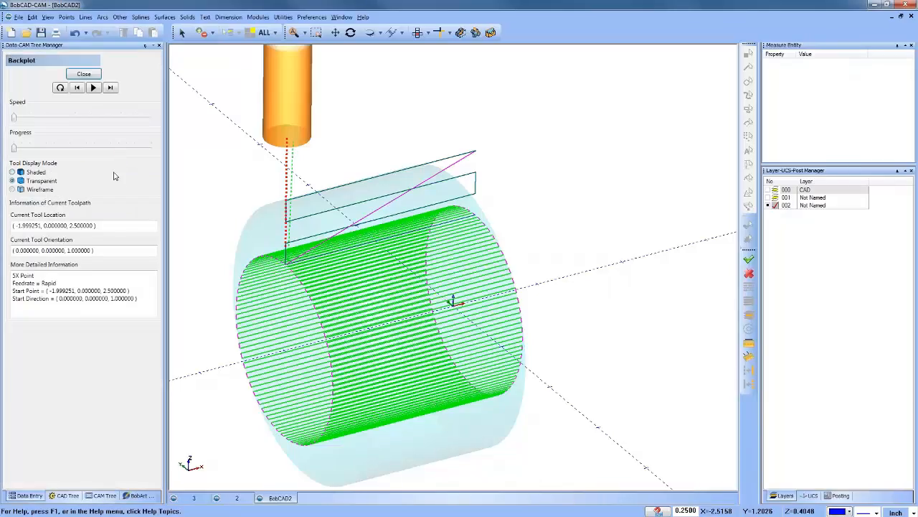
{"action": "left_click", "coordinate": [111, 88]}
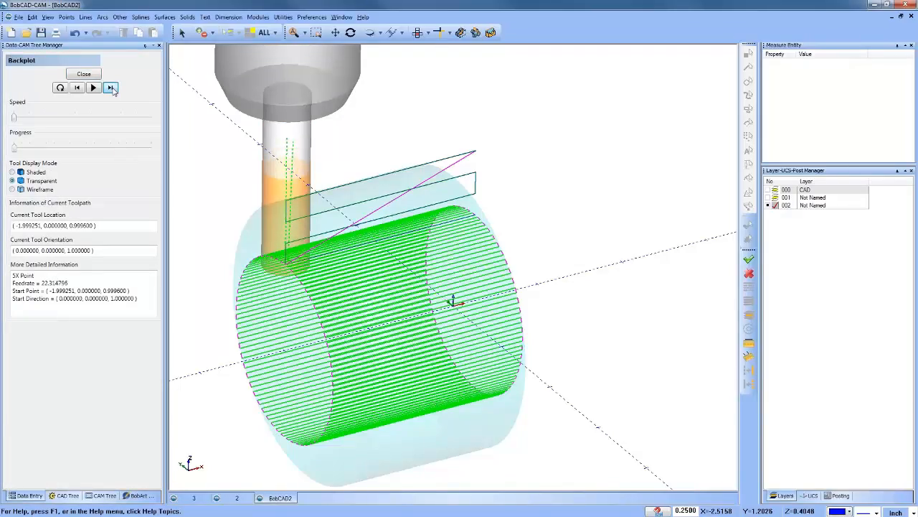
{"action": "left_click", "coordinate": [111, 88]}
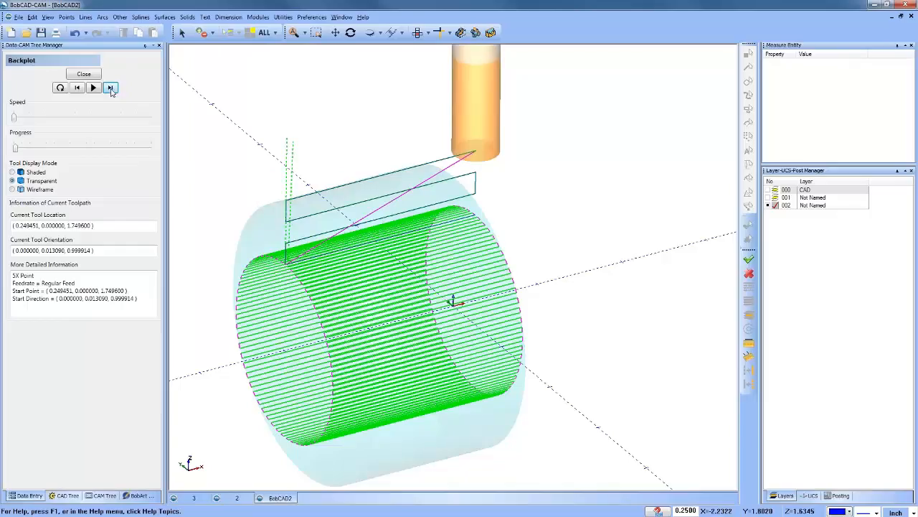
{"action": "left_click", "coordinate": [111, 87]}
{"action": "left_click", "coordinate": [111, 88]}
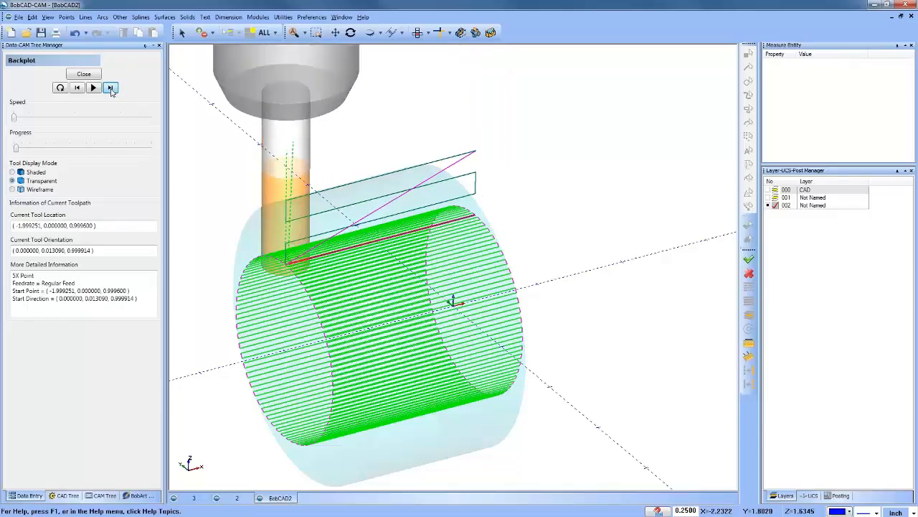
{"action": "left_click", "coordinate": [111, 88]}
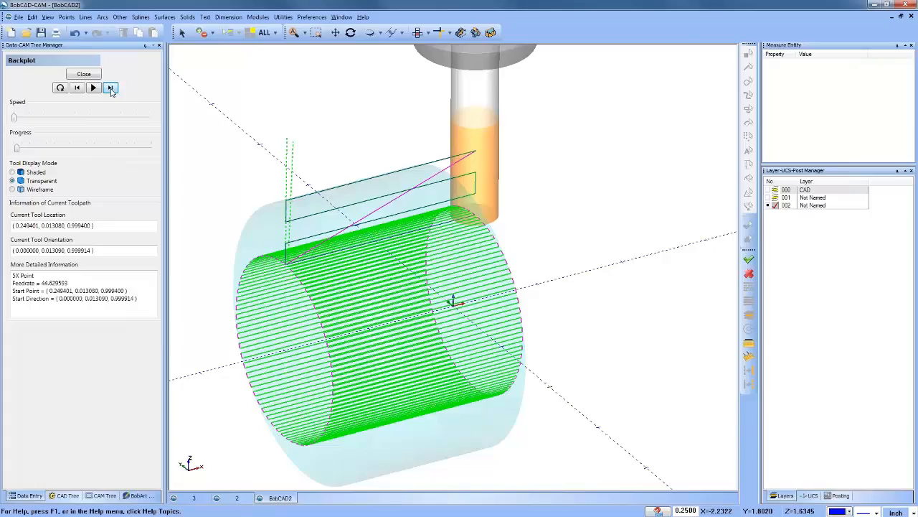
{"action": "left_click", "coordinate": [84, 75]}
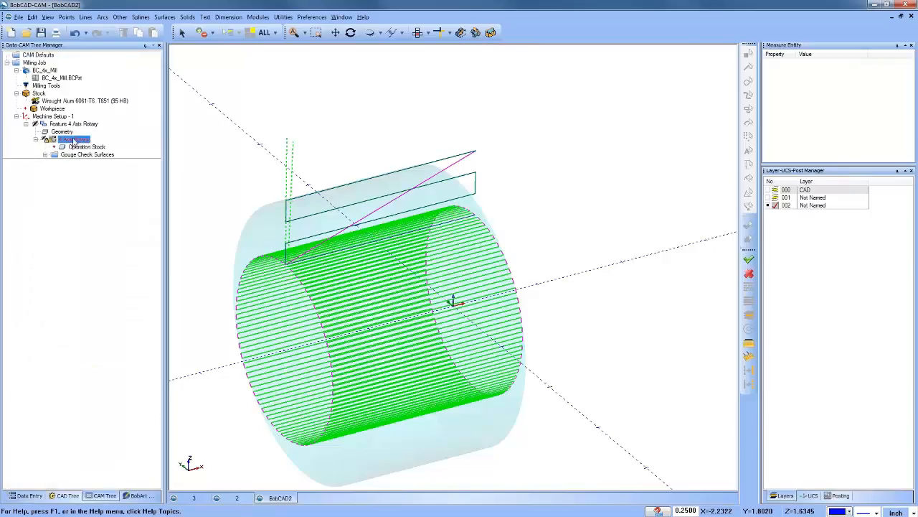
Step: Delete the diagonal Feed Link - Feed-9 move from the toolpath, using a Retract/Plunge link to the Rapid Plane
{"action": "right_click", "coordinate": [74, 141]}
{"action": "left_click", "coordinate": [125, 193]}
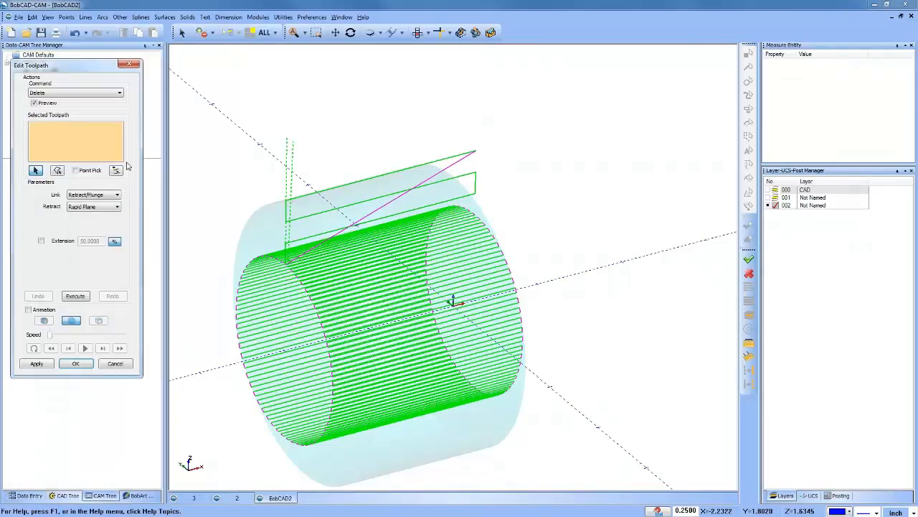
{"action": "left_click", "coordinate": [381, 207]}
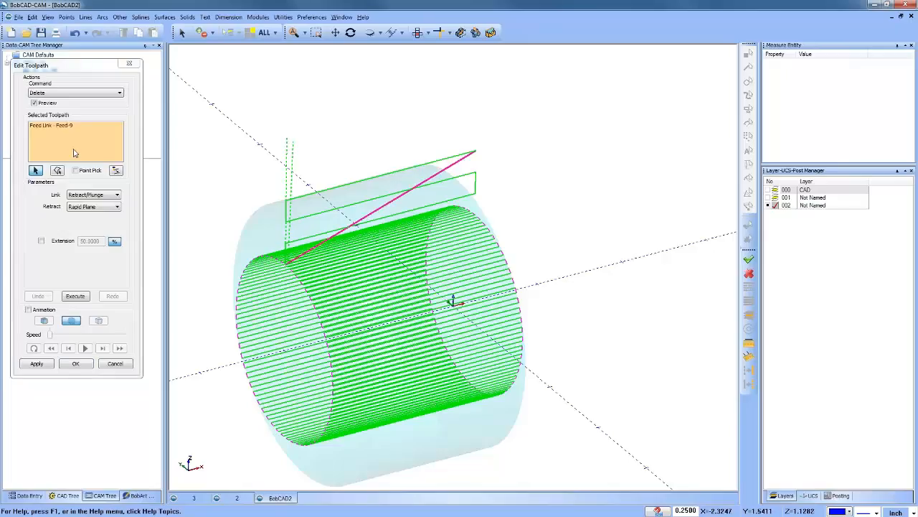
{"action": "left_click", "coordinate": [76, 298]}
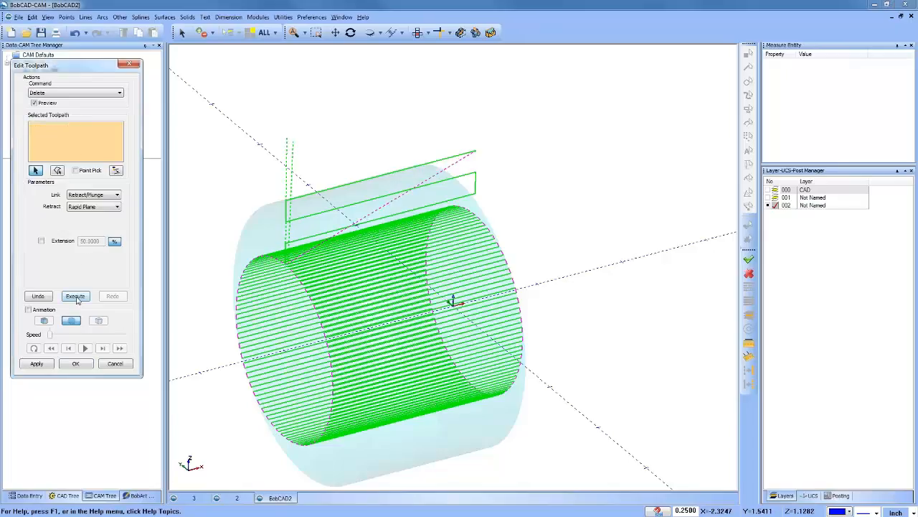
{"action": "left_click", "coordinate": [398, 198]}
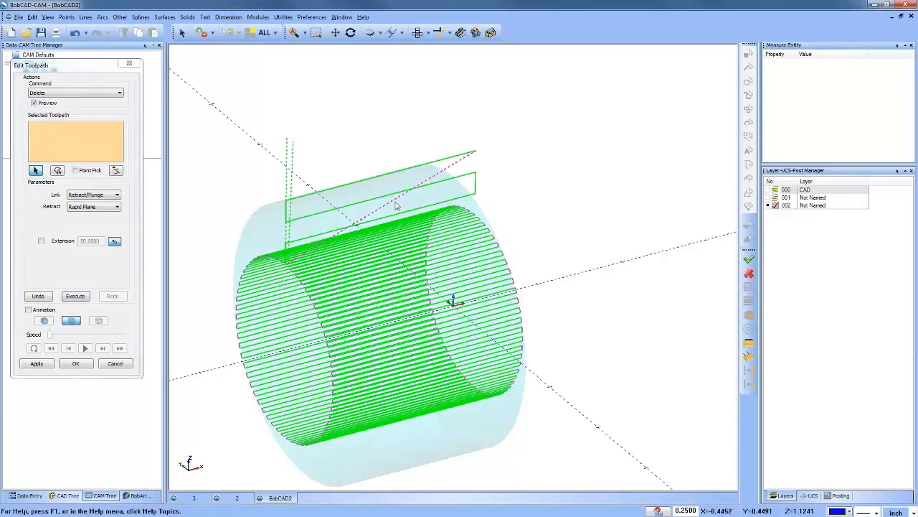
{"action": "left_click", "coordinate": [76, 297]}
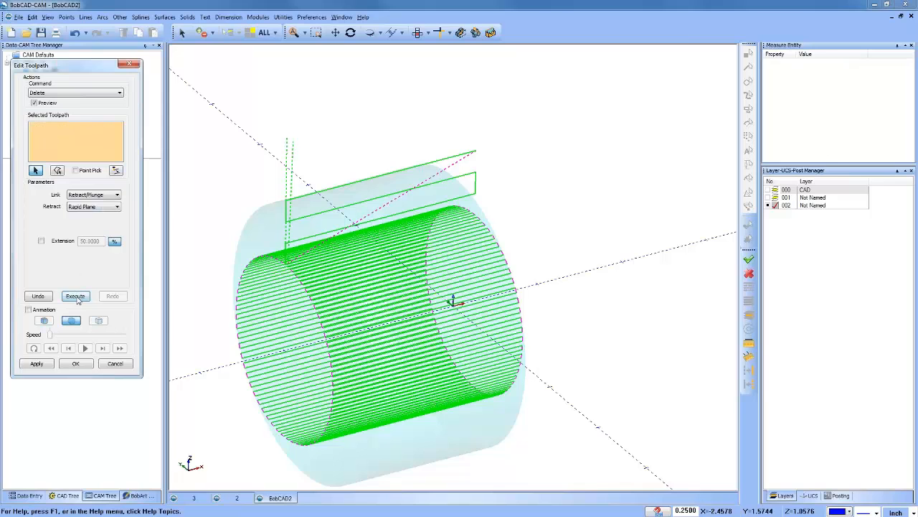
{"action": "scroll", "coordinate": [291, 260], "scroll_direction": "up", "scroll_amount": 5}
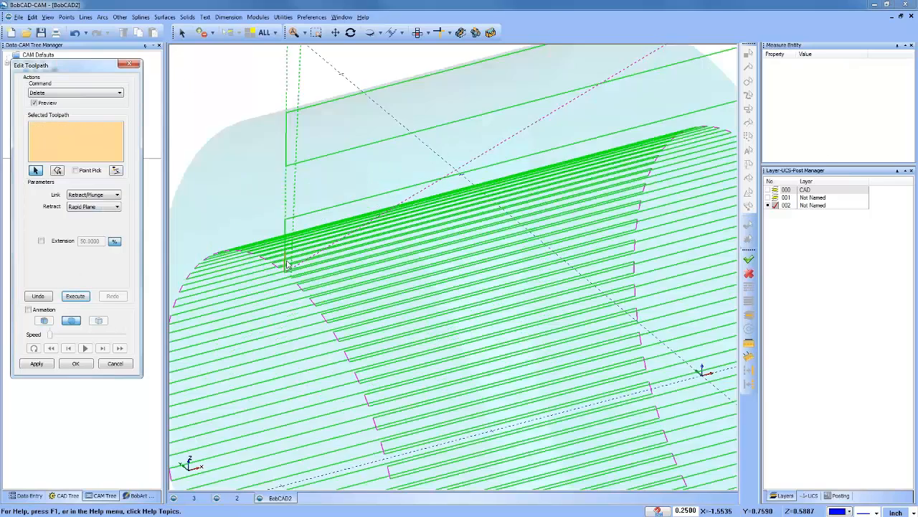
{"action": "scroll", "coordinate": [273, 269], "scroll_direction": "down", "scroll_amount": 10}
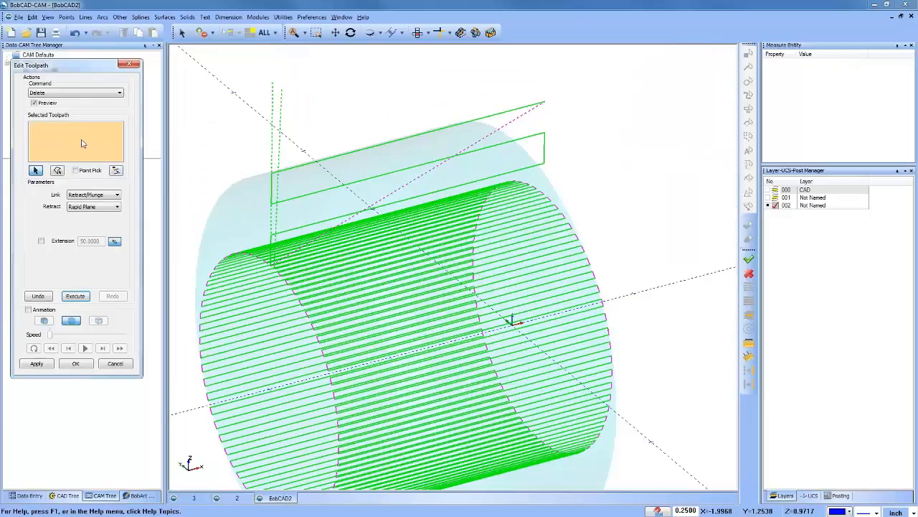
Step: Try moving Entry - Rapid-2, Entry - Rapid-3 and Entry - Feed-4 up about 0.73 inch in Z, and cancel the toolpath edit
{"action": "left_click", "coordinate": [75, 92]}
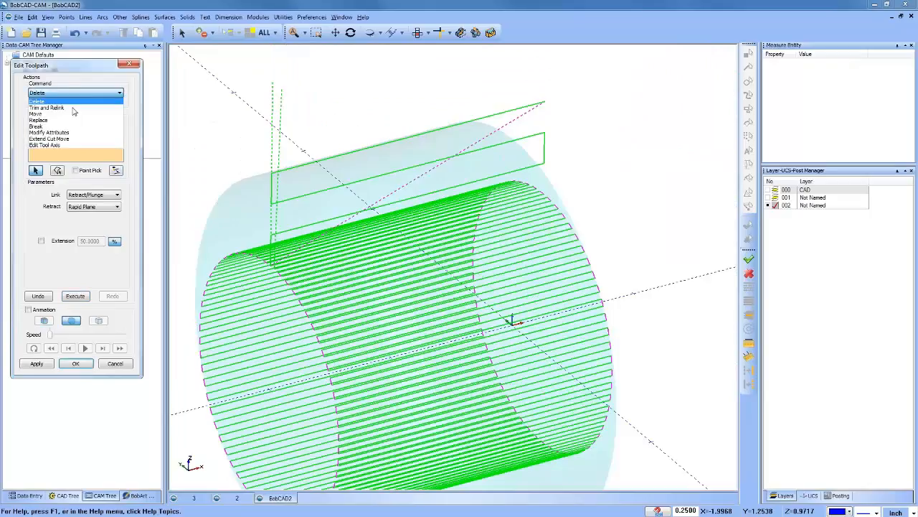
{"action": "left_click", "coordinate": [75, 118]}
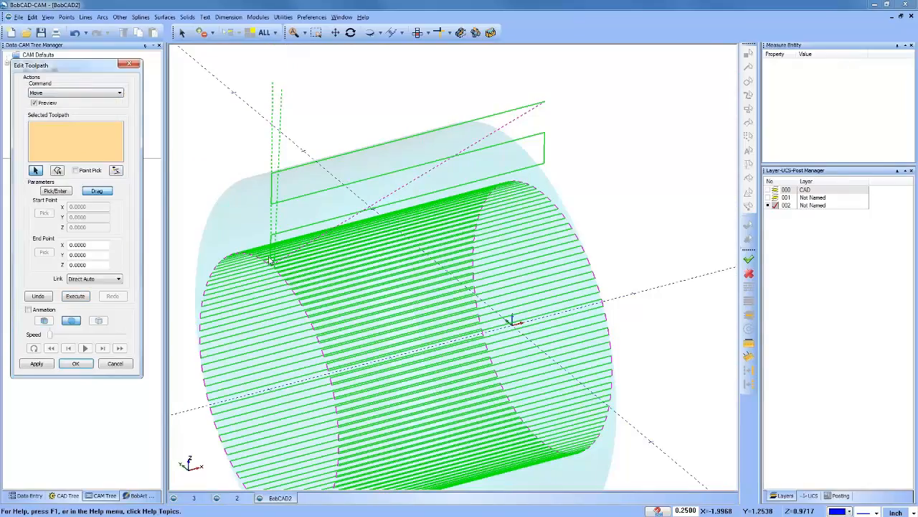
{"action": "scroll", "coordinate": [237, 257], "scroll_direction": "up", "scroll_amount": 6}
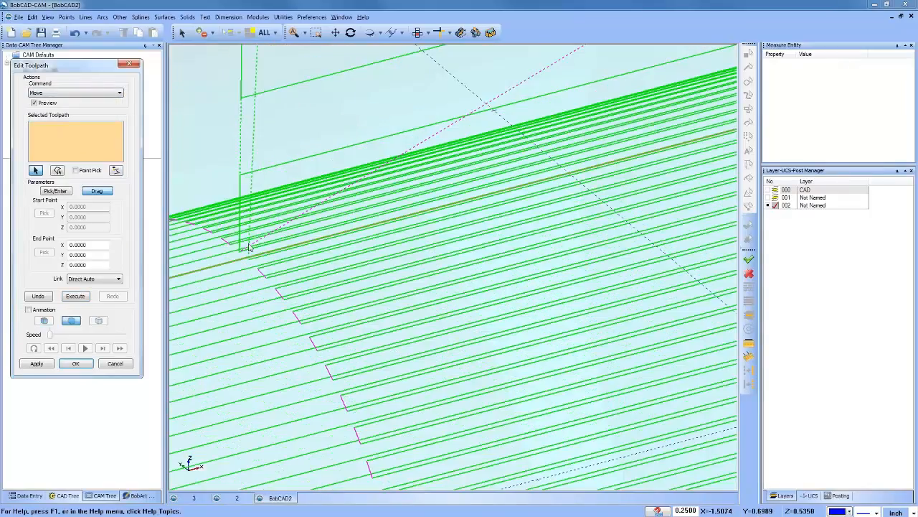
{"action": "left_click", "coordinate": [235, 147]}
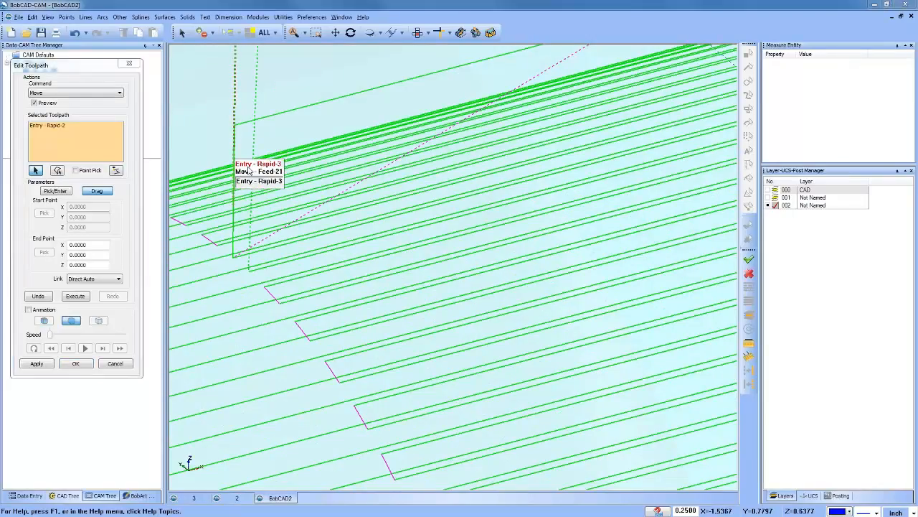
{"action": "left_click", "coordinate": [248, 180]}
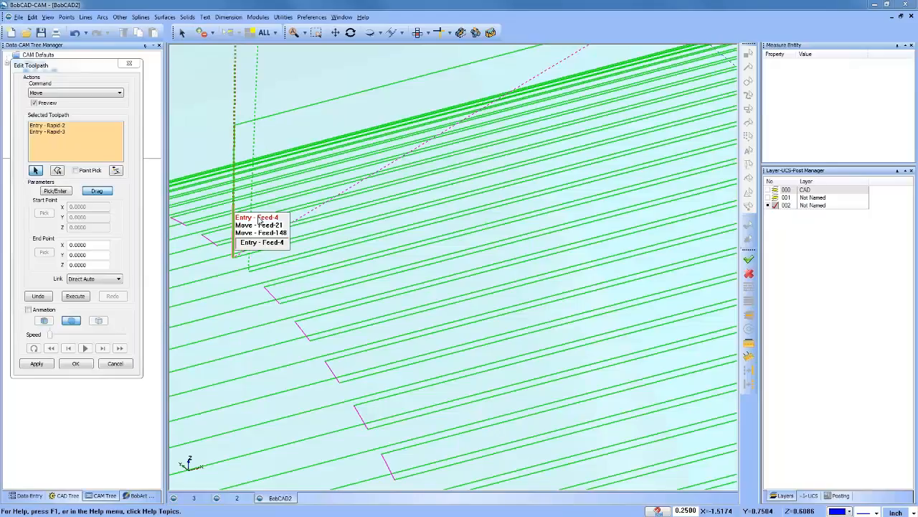
{"action": "left_click", "coordinate": [233, 251]}
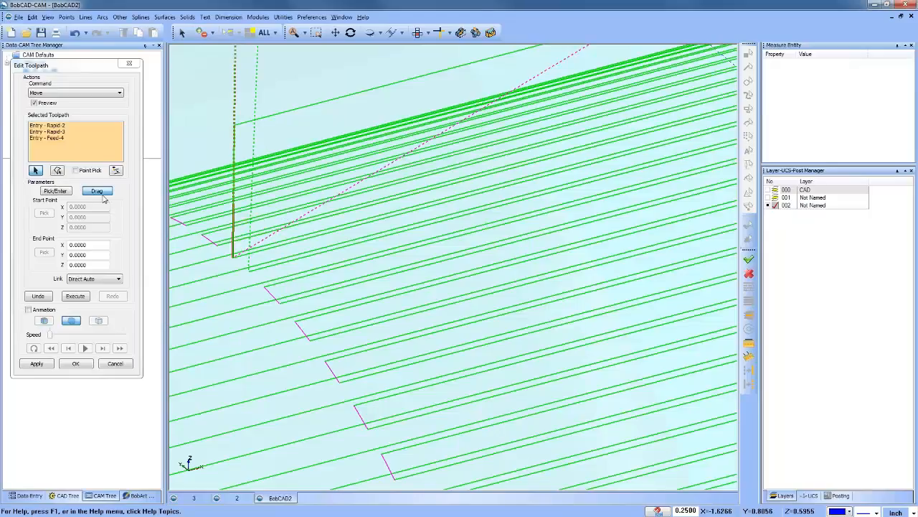
{"action": "left_click", "coordinate": [100, 192]}
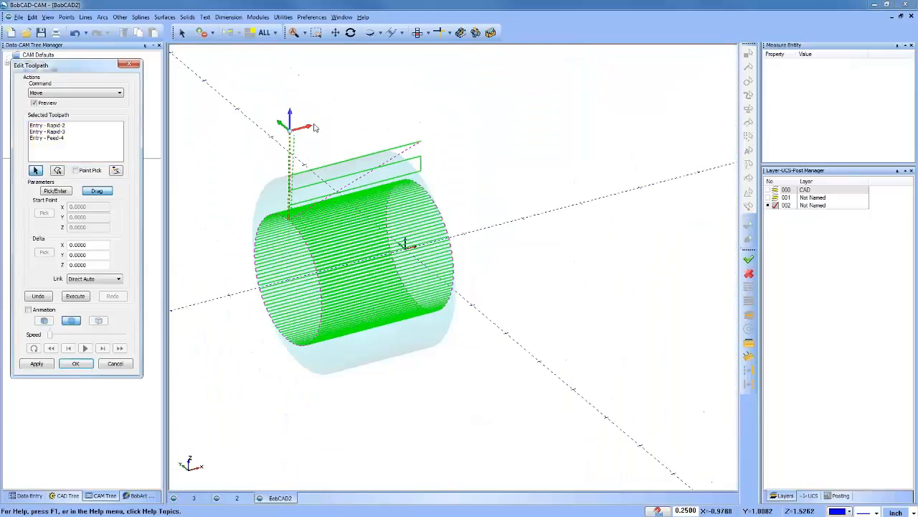
{"action": "left_click_drag", "start_coordinate": [292, 116], "coordinate": [292, 75]}
{"action": "middle_click_drag", "start_coordinate": [356, 249], "coordinate": [313, 248]}
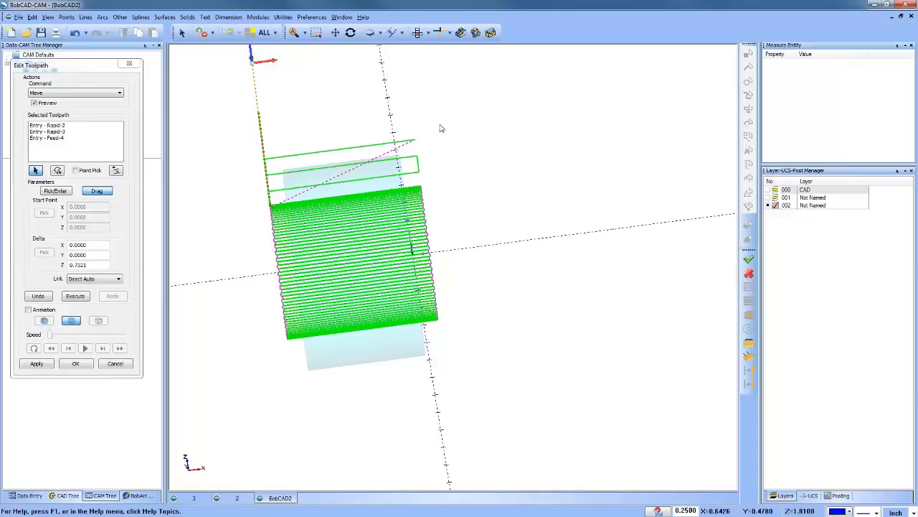
{"action": "left_click", "coordinate": [115, 365]}
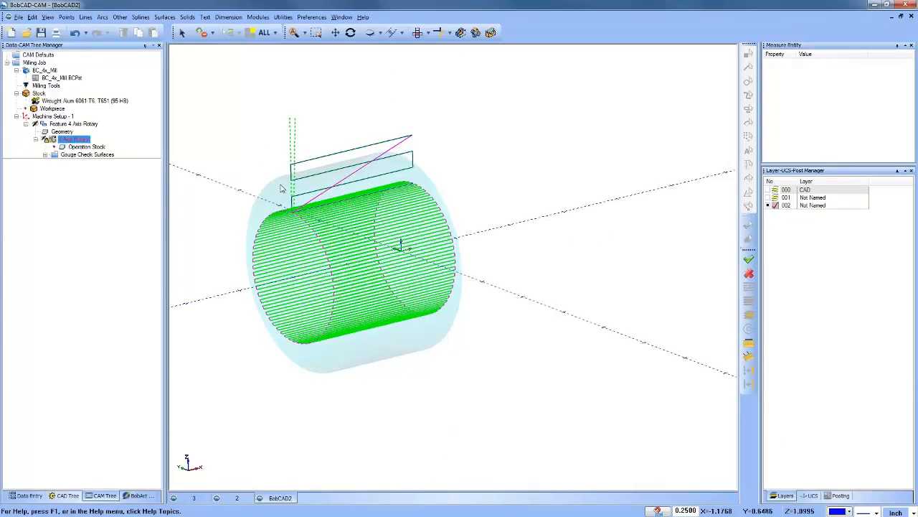
Step: Unlock the 4 Axis Rotary operation and recompute its toolpath to discard the manual edits
{"action": "right_click", "coordinate": [75, 143]}
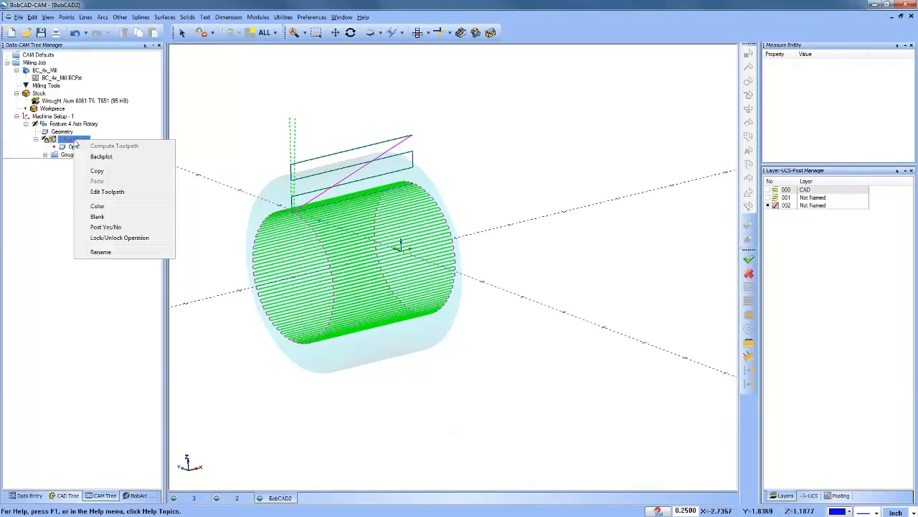
{"action": "left_click", "coordinate": [135, 237]}
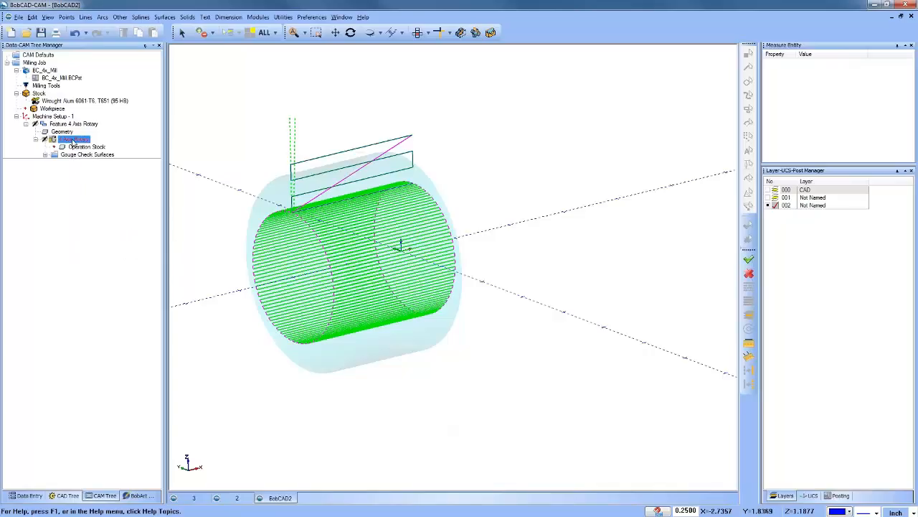
{"action": "right_click", "coordinate": [75, 143]}
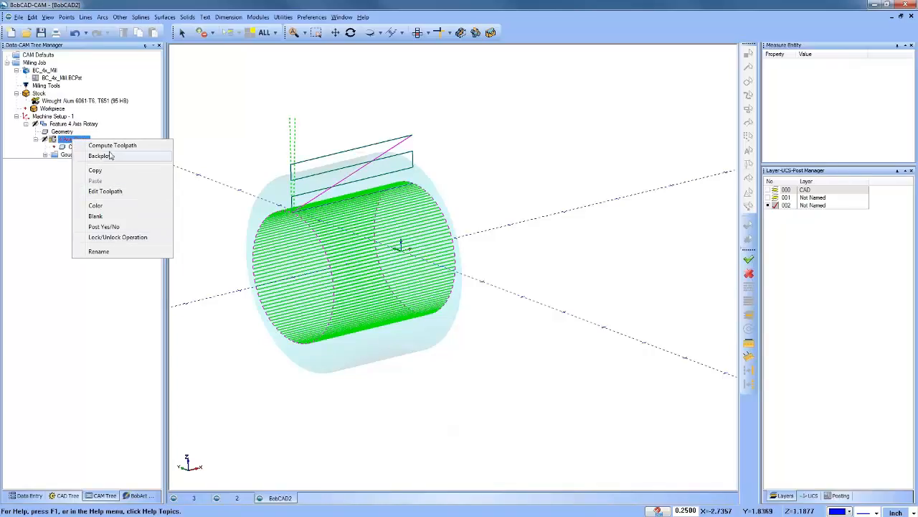
{"action": "left_click", "coordinate": [129, 237]}
{"action": "right_click", "coordinate": [77, 142]}
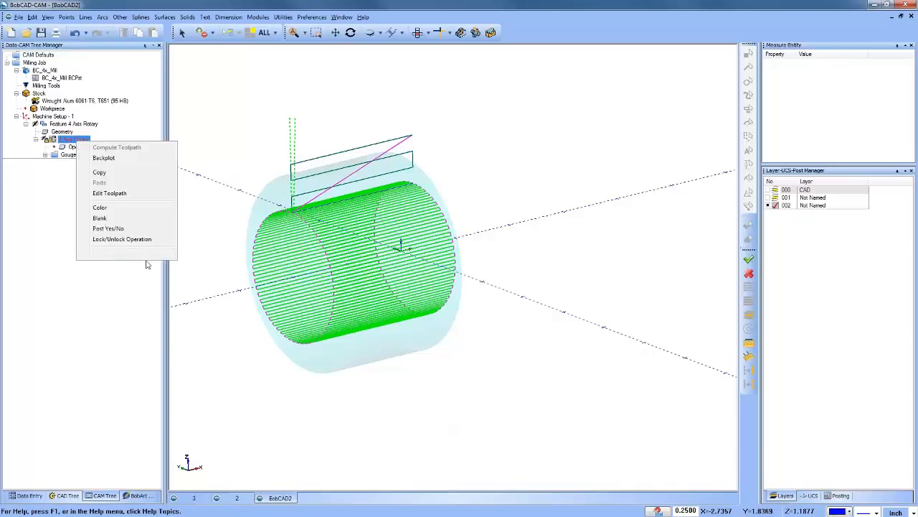
{"action": "left_click", "coordinate": [143, 242]}
{"action": "right_click", "coordinate": [73, 140]}
{"action": "left_click", "coordinate": [115, 145]}
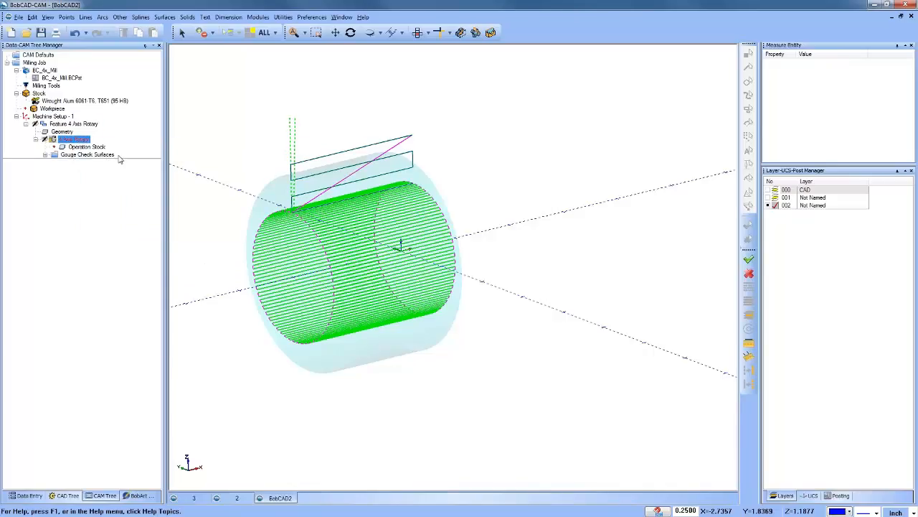
{"action": "right_click", "coordinate": [75, 141]}
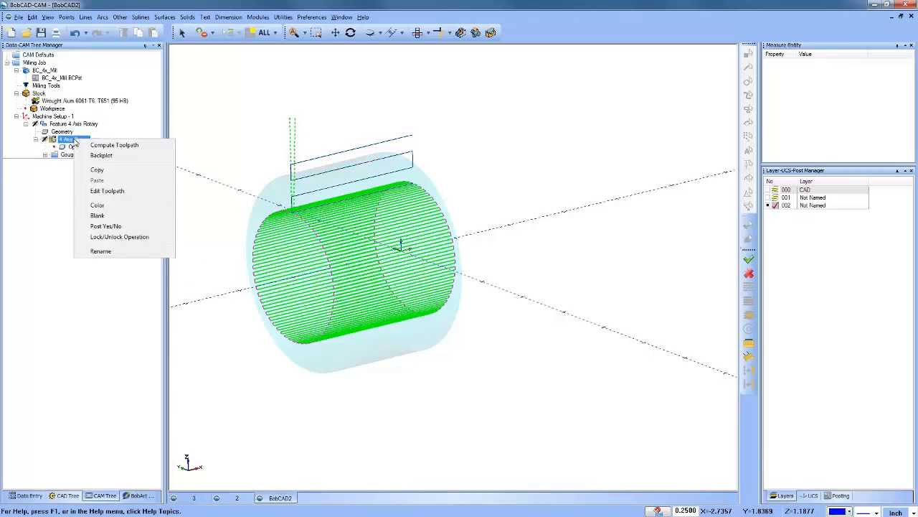
Step: Start a Replace edit on the 4 Axis Rotary toolpath, selecting Entry - Rapid-3, Entry - Feed-4 and Move - Feed-6 as the moves to replace
{"action": "left_click", "coordinate": [116, 191]}
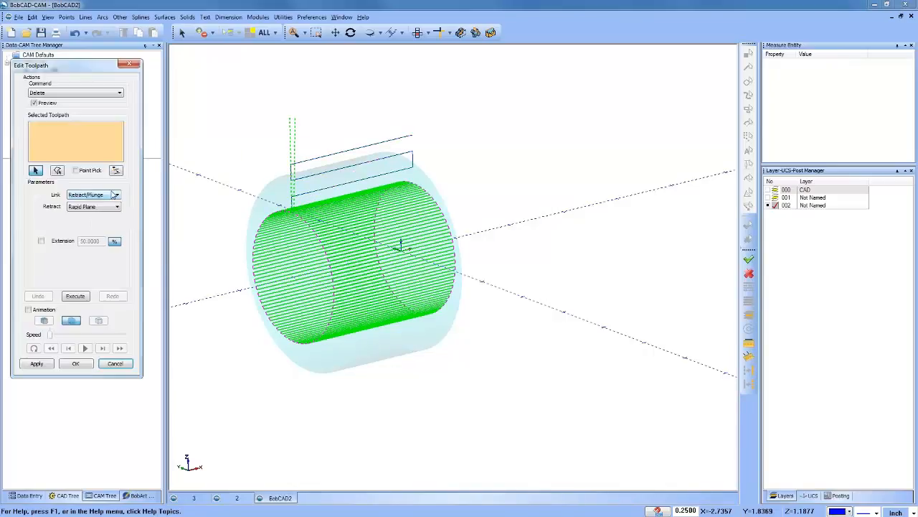
{"action": "left_click", "coordinate": [55, 94]}
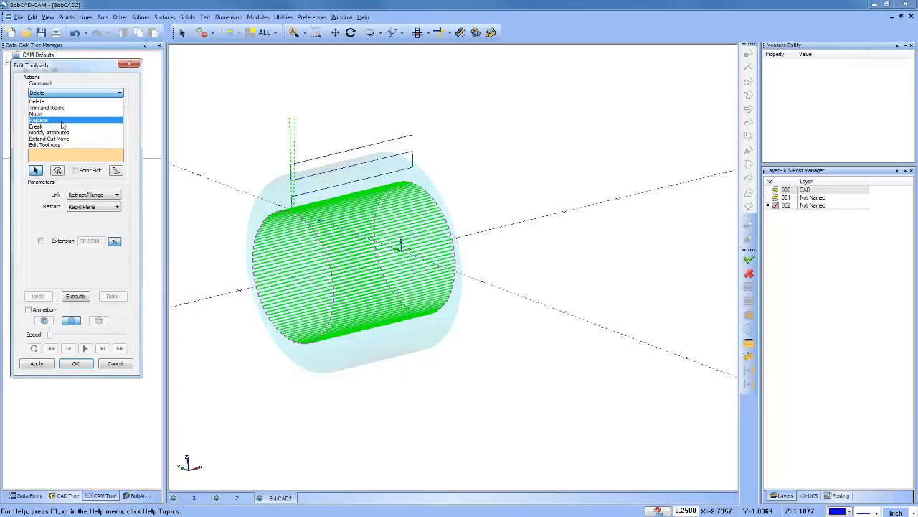
{"action": "left_click", "coordinate": [62, 125]}
{"action": "scroll", "coordinate": [295, 220], "scroll_direction": "up", "scroll_amount": 3}
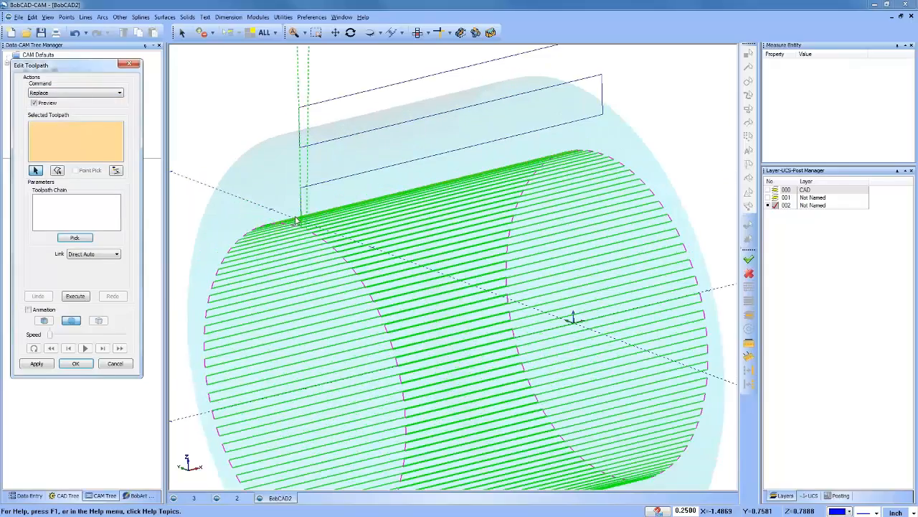
{"action": "scroll", "coordinate": [296, 220], "scroll_direction": "up", "scroll_amount": 5}
{"action": "left_click", "coordinate": [274, 244]}
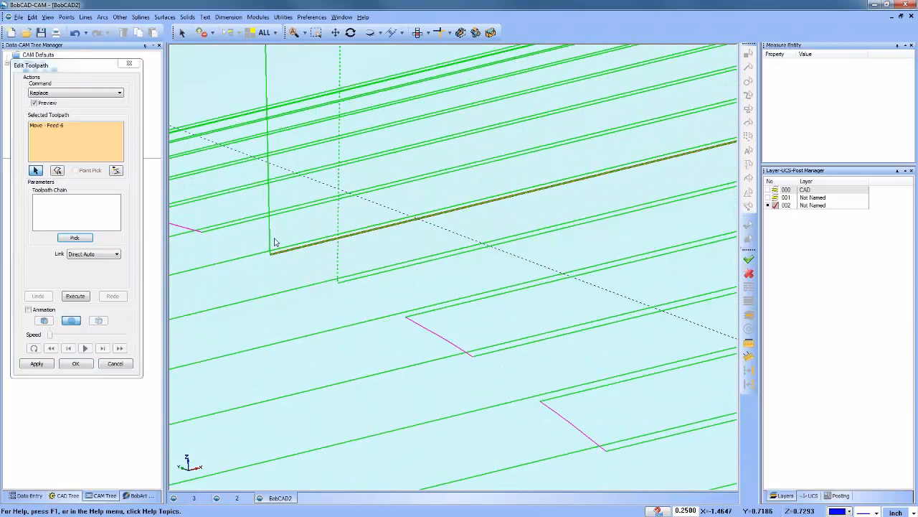
{"action": "left_click", "coordinate": [269, 244]}
{"action": "scroll", "coordinate": [265, 245], "scroll_direction": "down", "scroll_amount": 4}
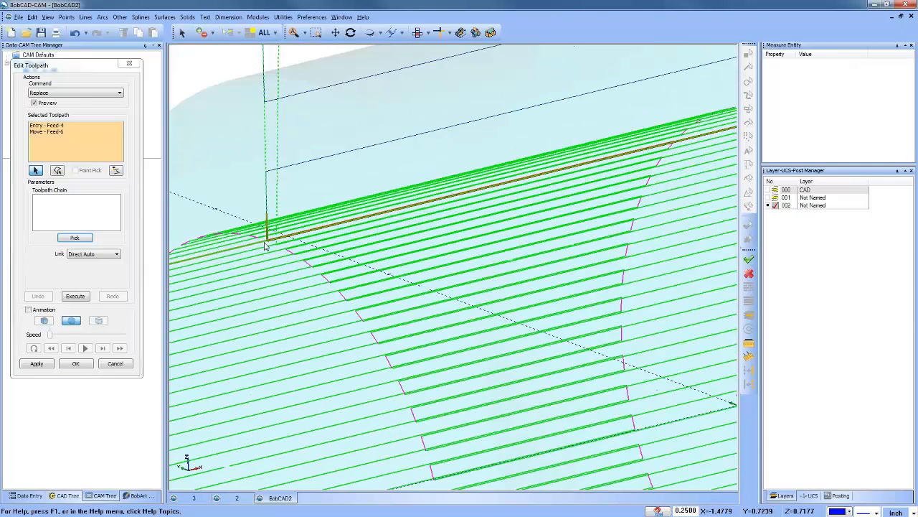
{"action": "scroll", "coordinate": [265, 246], "scroll_direction": "down", "scroll_amount": 5}
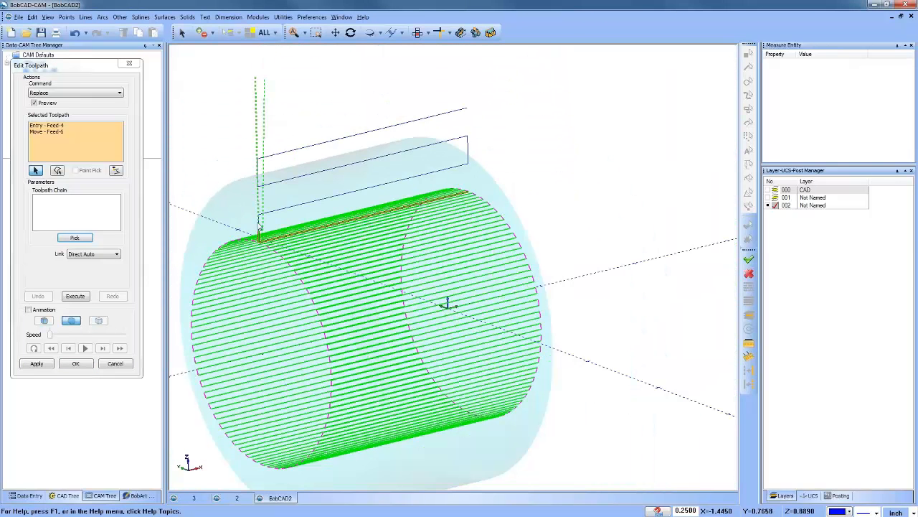
{"action": "left_click", "coordinate": [260, 226]}
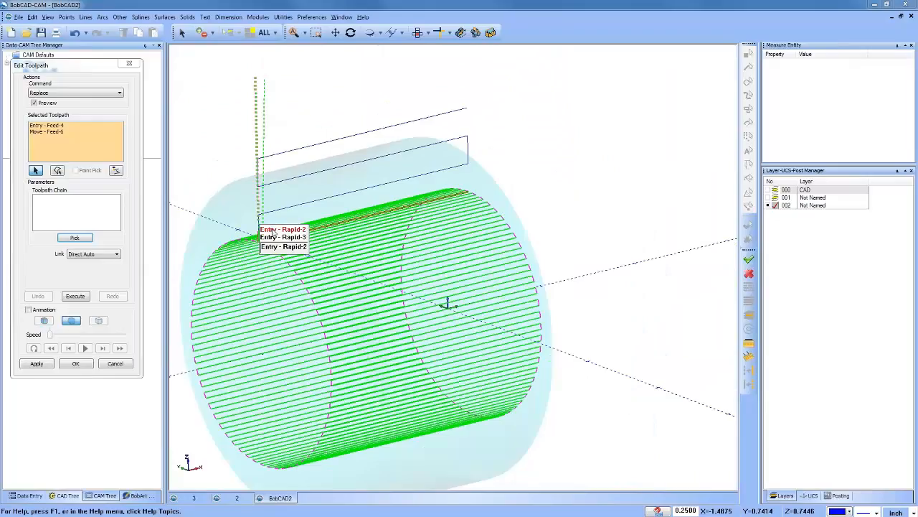
{"action": "left_click", "coordinate": [276, 237]}
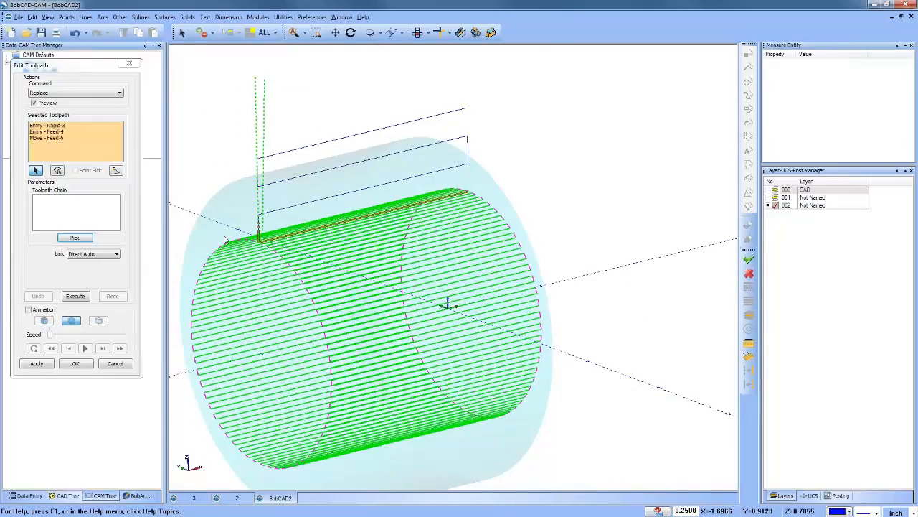
Step: Try replacing the selected moves with the zigzag wireframe chain above the part, reversing the chain's direction and using a Direct Auto link
{"action": "left_click", "coordinate": [70, 217]}
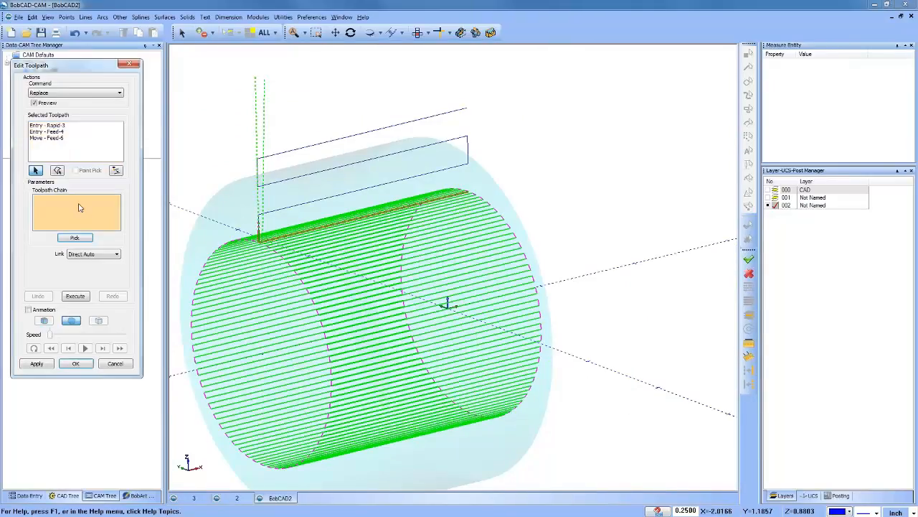
{"action": "left_click", "coordinate": [73, 238]}
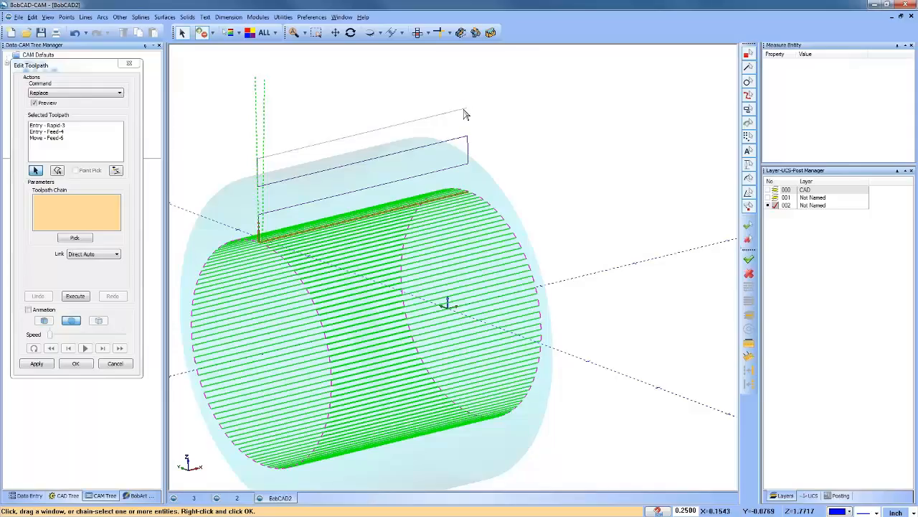
{"action": "right_click", "coordinate": [407, 90]}
{"action": "left_click", "coordinate": [423, 92]}
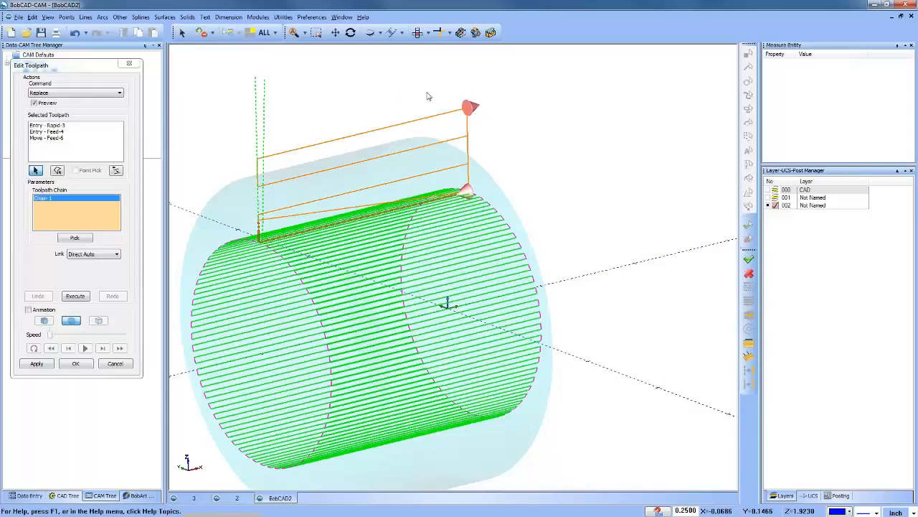
{"action": "right_click", "coordinate": [74, 200]}
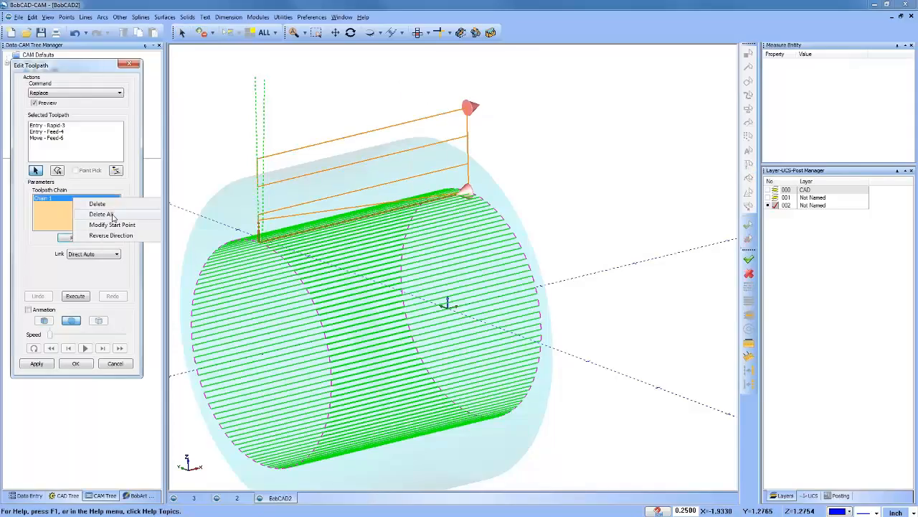
{"action": "left_click", "coordinate": [122, 238]}
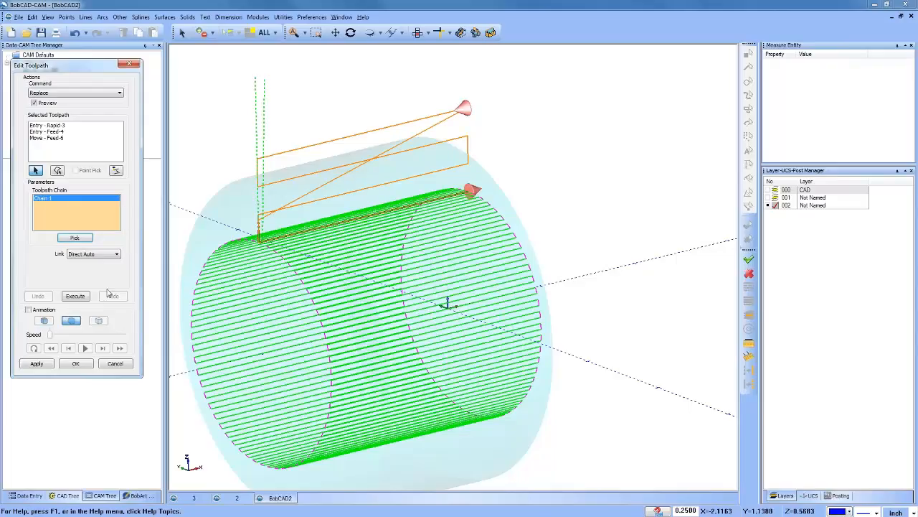
{"action": "left_click", "coordinate": [84, 297]}
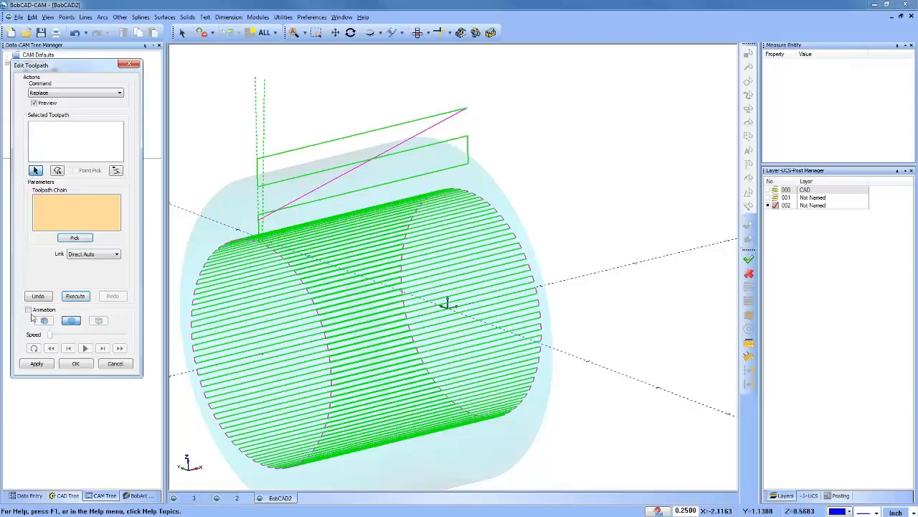
Step: Animate the replaced toolpath, stepping through its first moves to check the order of the zigzag passes
{"action": "left_click", "coordinate": [28, 309]}
{"action": "left_click", "coordinate": [102, 348]}
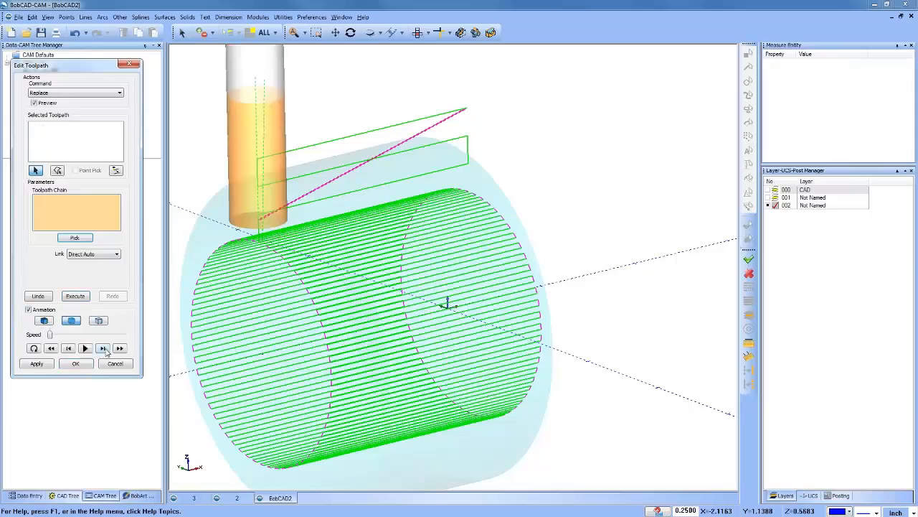
{"action": "left_click", "coordinate": [103, 348]}
{"action": "left_click", "coordinate": [103, 348]}
{"action": "left_click", "coordinate": [102, 348]}
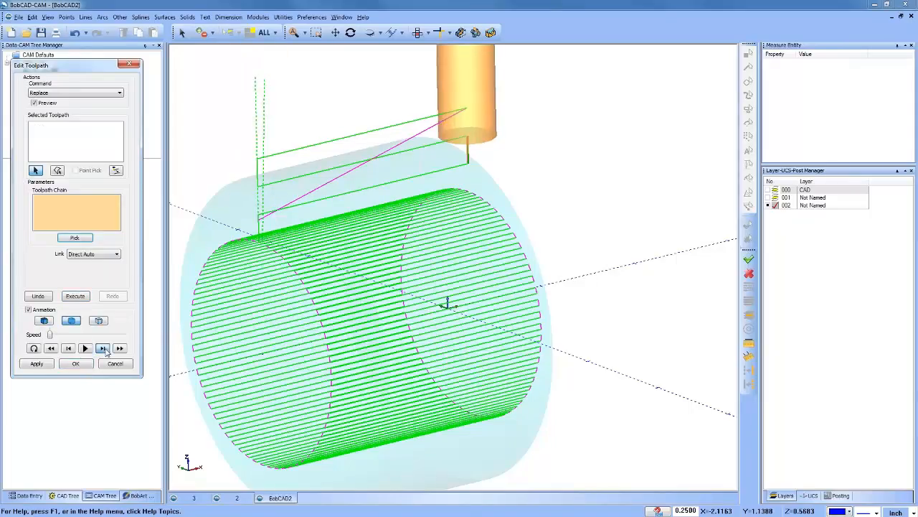
{"action": "left_click", "coordinate": [107, 352]}
{"action": "left_click", "coordinate": [107, 352]}
{"action": "left_click", "coordinate": [107, 352]}
{"action": "left_click", "coordinate": [106, 352]}
{"action": "left_click", "coordinate": [107, 351]}
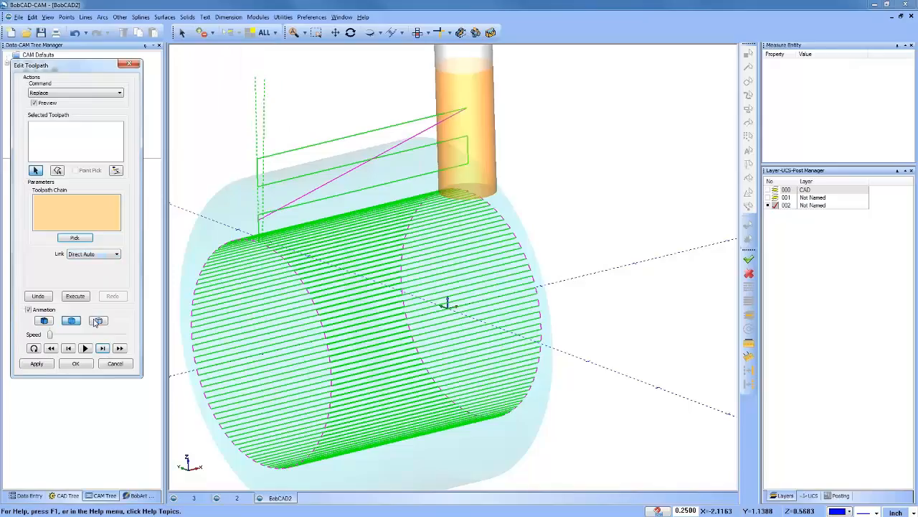
Step: Try moving the short vertical Move - Feed-11 up about 0.74 inch in Z with a Direct Auto link
{"action": "left_click", "coordinate": [79, 93]}
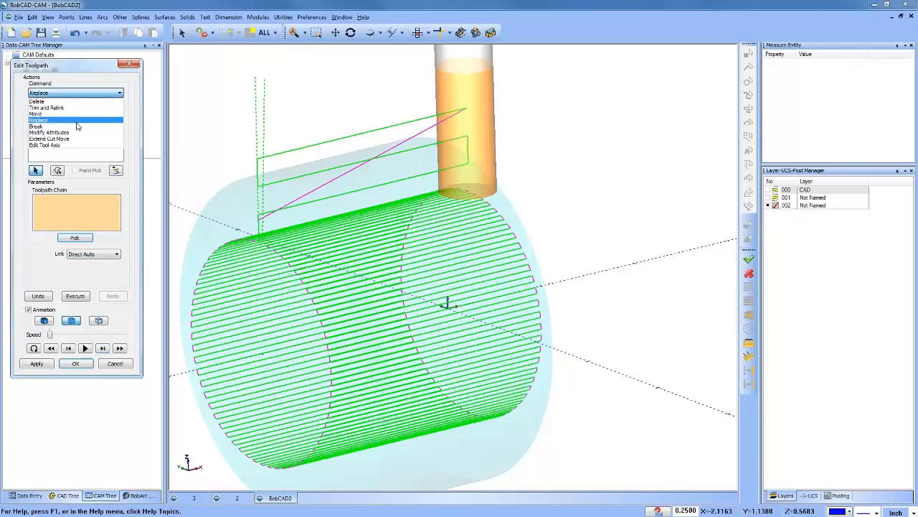
{"action": "left_click", "coordinate": [75, 114]}
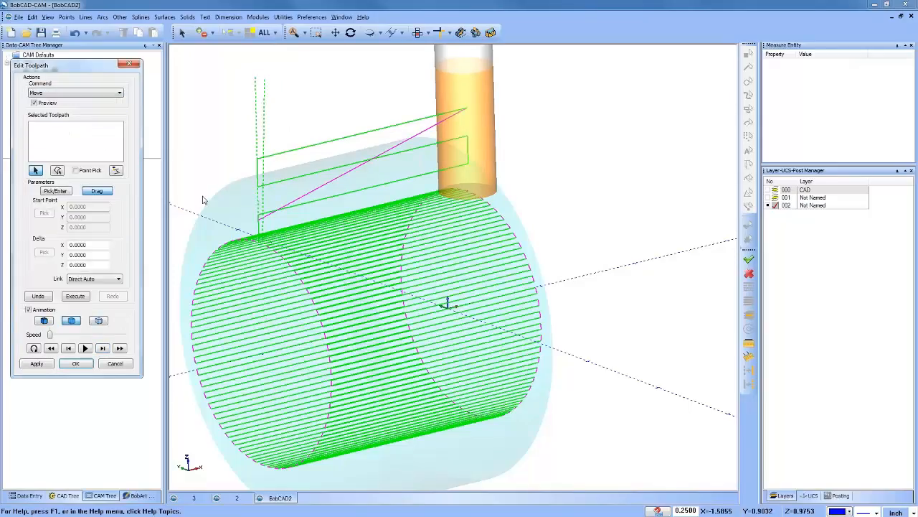
{"action": "scroll", "coordinate": [229, 201], "scroll_direction": "up", "scroll_amount": 5}
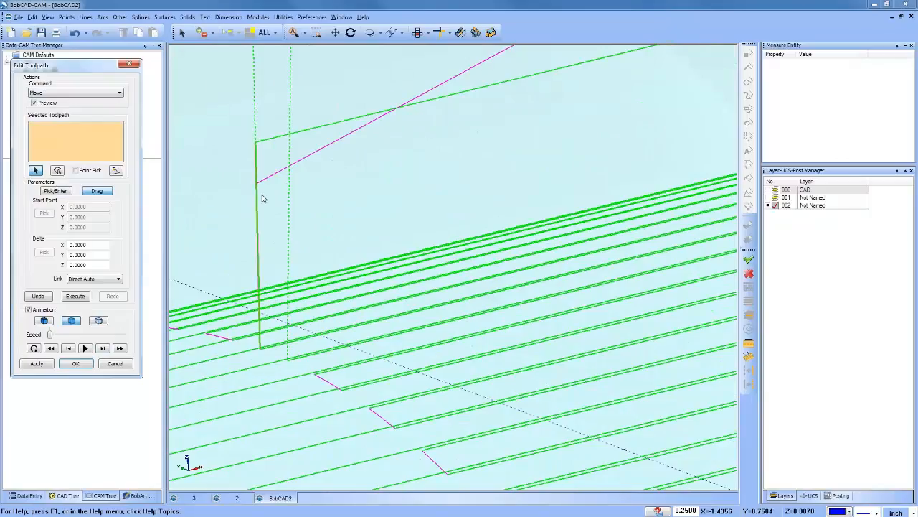
{"action": "left_click", "coordinate": [258, 246]}
{"action": "scroll", "coordinate": [236, 224], "scroll_direction": "down", "scroll_amount": 3}
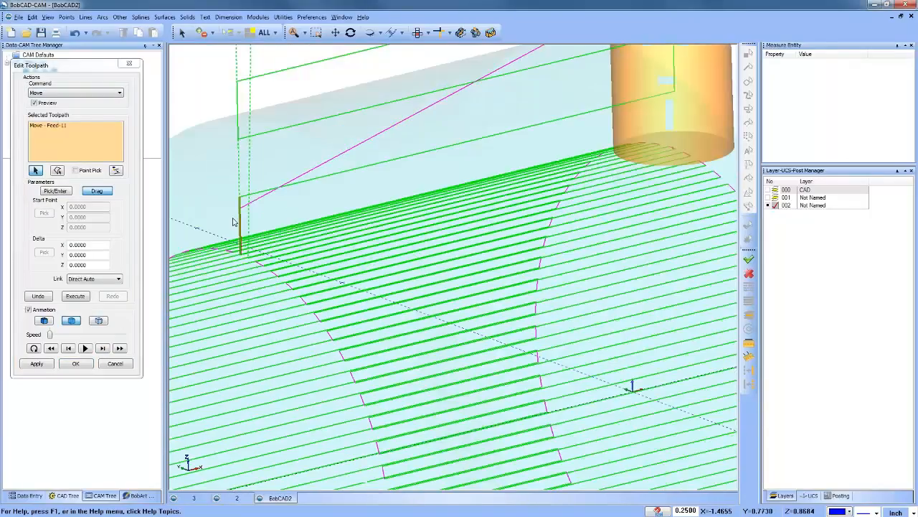
{"action": "scroll", "coordinate": [231, 219], "scroll_direction": "down", "scroll_amount": 3}
{"action": "scroll", "coordinate": [210, 212], "scroll_direction": "down", "scroll_amount": 2}
{"action": "left_click", "coordinate": [96, 190]}
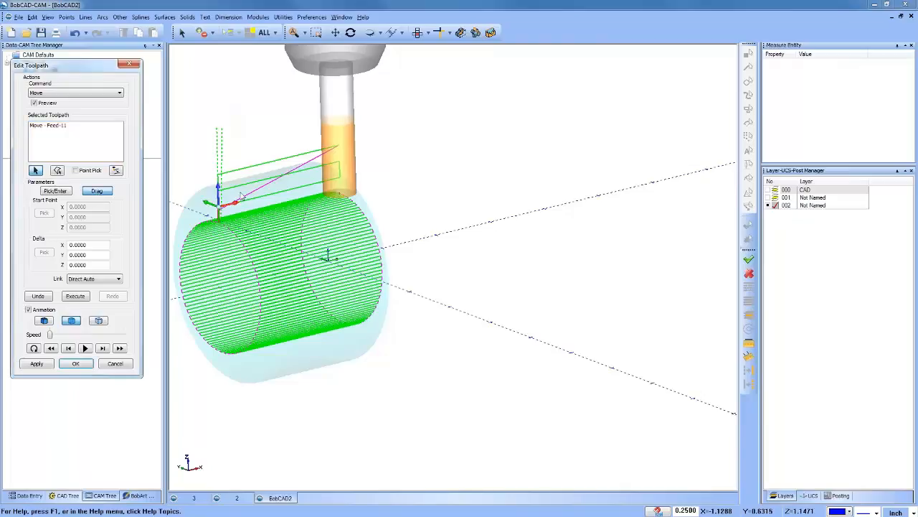
{"action": "left_click_drag", "start_coordinate": [219, 188], "coordinate": [219, 138]}
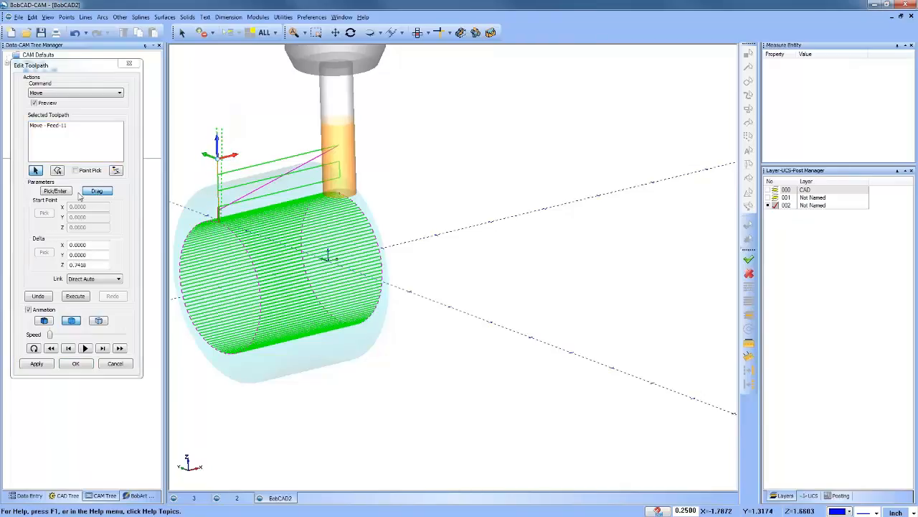
{"action": "left_click", "coordinate": [75, 295]}
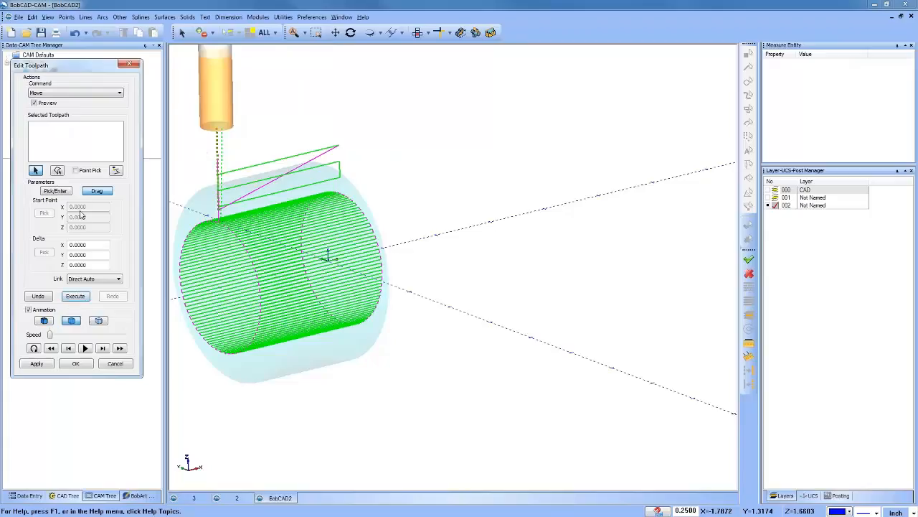
Step: Step through the animation to check the toolpath after the Feed-11 move, and cancel the toolpath edit
{"action": "left_click", "coordinate": [103, 348]}
{"action": "left_click", "coordinate": [103, 348]}
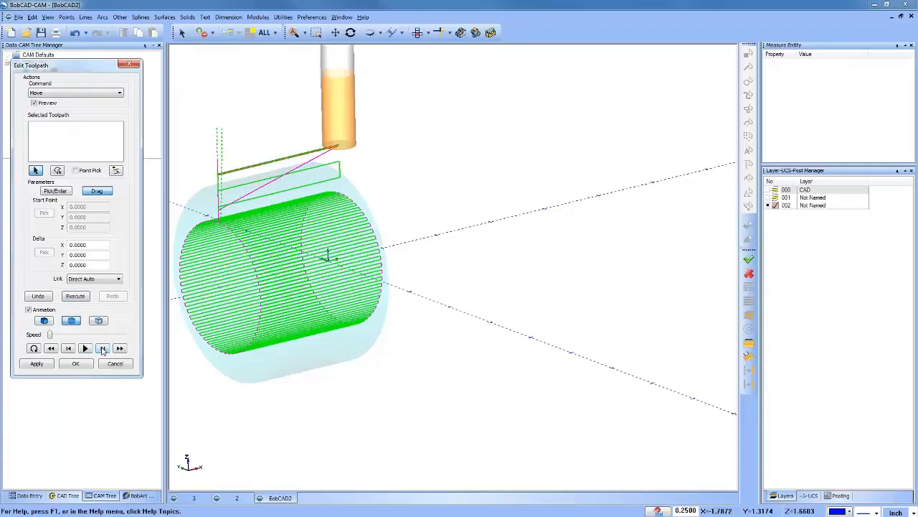
{"action": "left_click", "coordinate": [103, 348]}
{"action": "left_click", "coordinate": [102, 348]}
{"action": "left_click", "coordinate": [102, 348]}
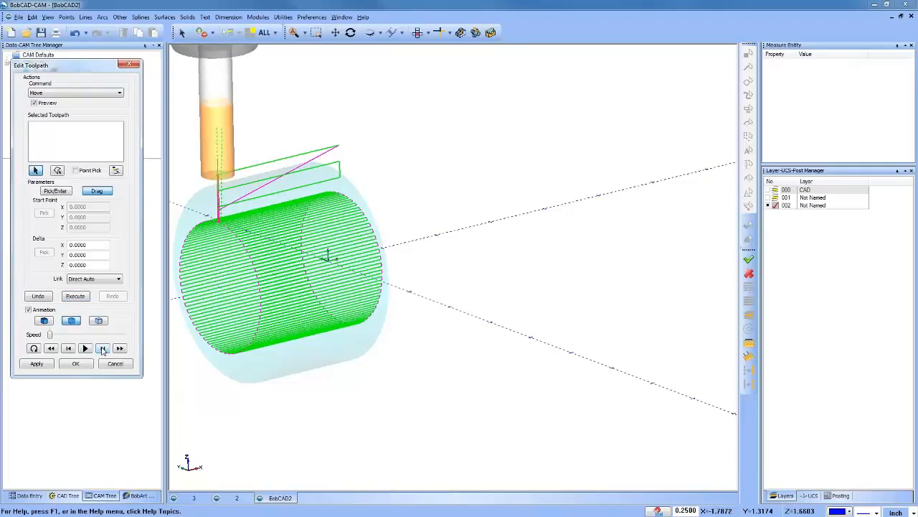
{"action": "left_click", "coordinate": [103, 348]}
{"action": "left_click", "coordinate": [102, 348]}
{"action": "left_click", "coordinate": [102, 348]}
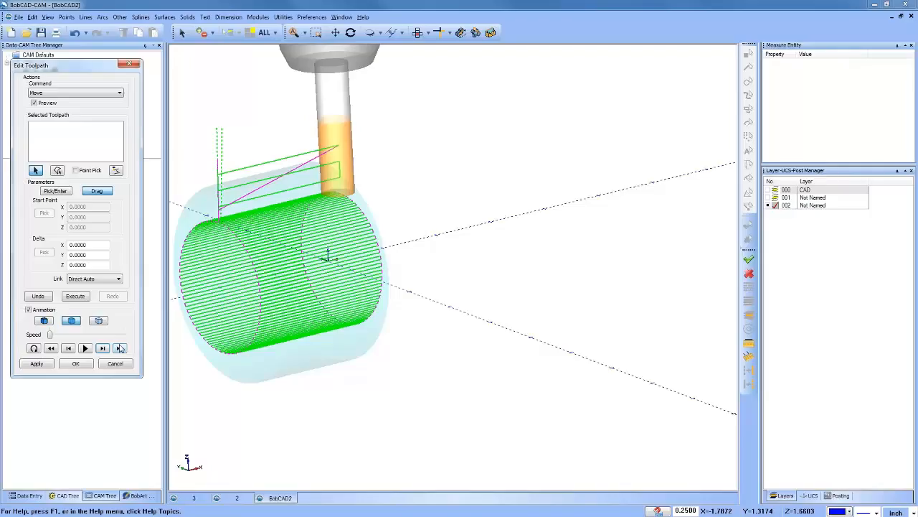
{"action": "right_click", "coordinate": [270, 122]}
{"action": "left_click", "coordinate": [300, 139]}
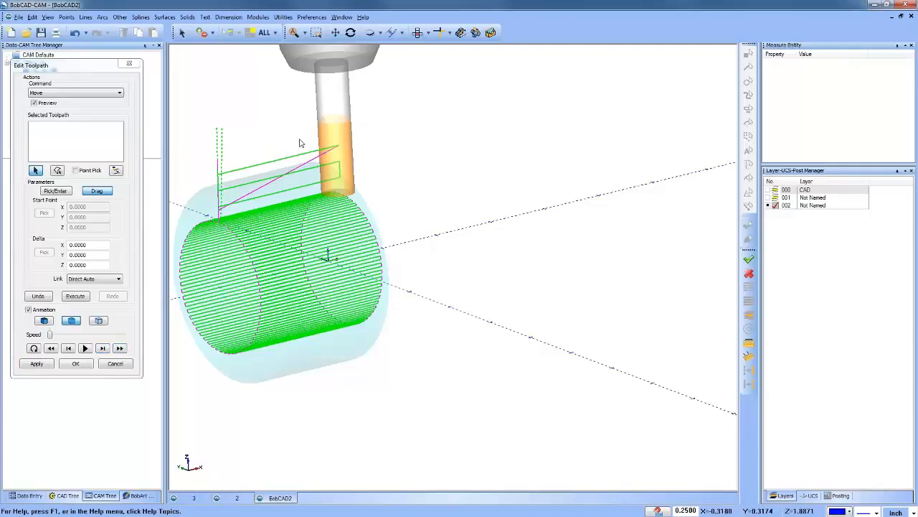
{"action": "left_click", "coordinate": [116, 364]}
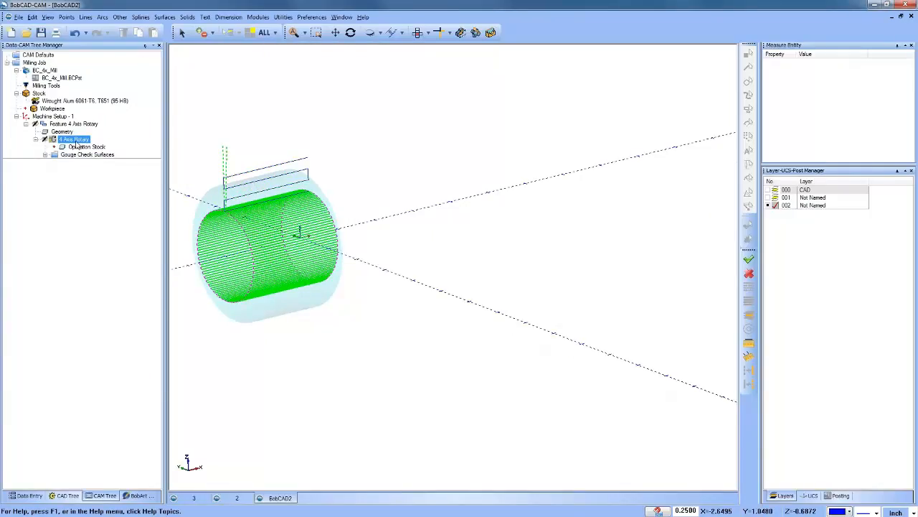
Step: Start editing the 4 Axis Rotary toolpath and select the Entry - Rapid-3, Entry - Feed-4 and Move - Feed-6 moves
{"action": "right_click", "coordinate": [77, 146]}
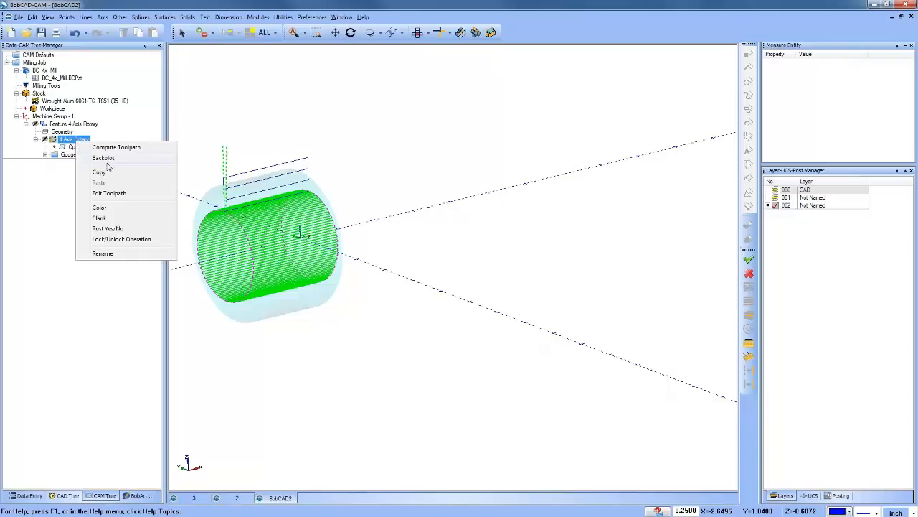
{"action": "left_click", "coordinate": [152, 194]}
{"action": "left_click", "coordinate": [85, 144]}
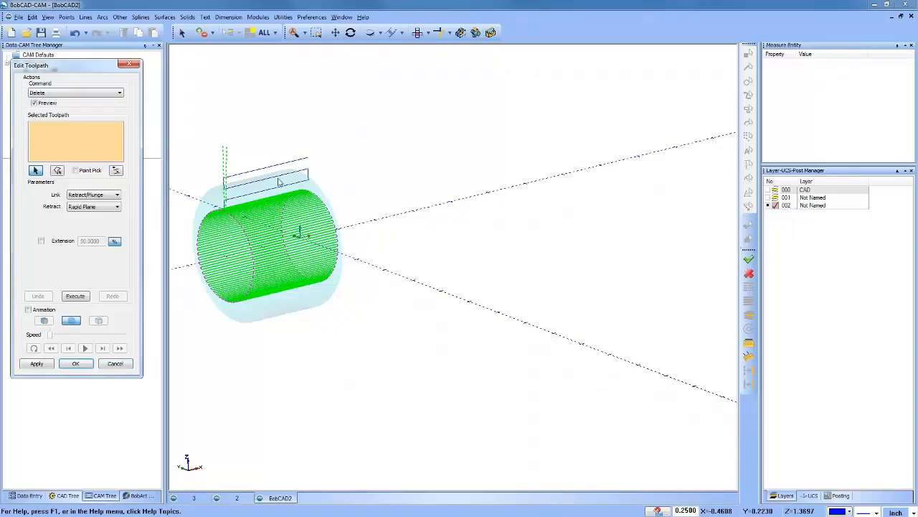
{"action": "scroll", "coordinate": [231, 220], "scroll_direction": "up", "scroll_amount": 8}
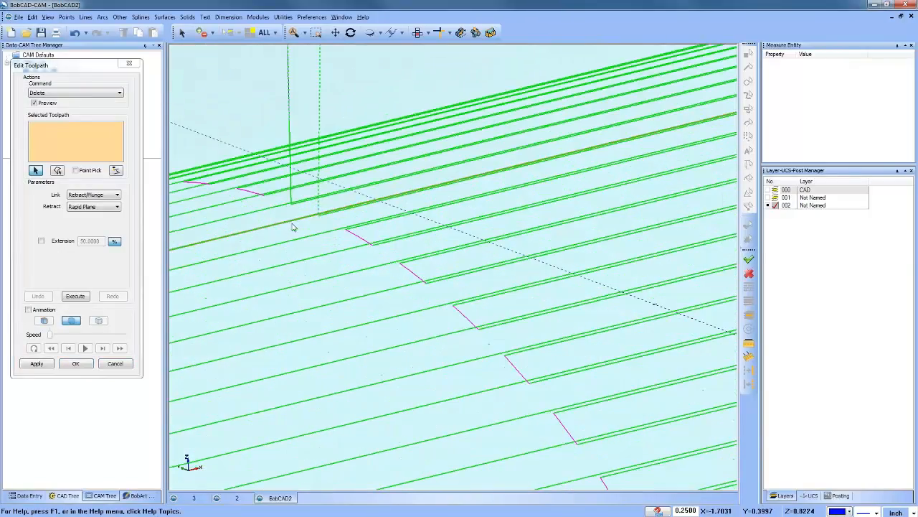
{"action": "left_click", "coordinate": [289, 123]}
{"action": "left_click", "coordinate": [292, 188]}
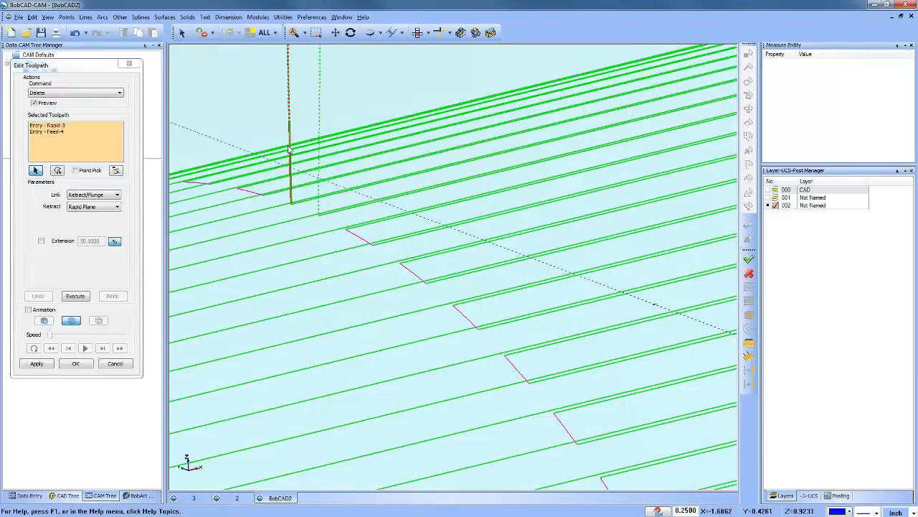
{"action": "left_click", "coordinate": [298, 207]}
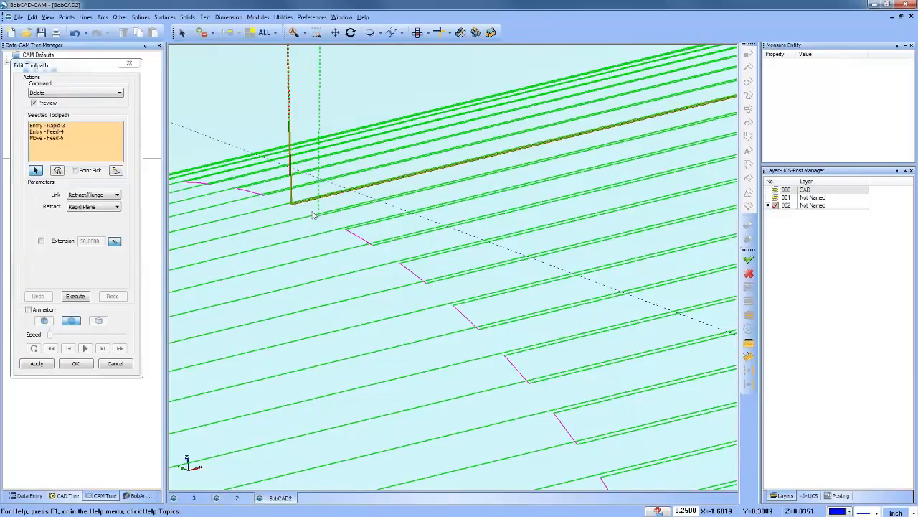
Step: Try replacing the selected moves with the zigzag wireframe chain above the part using a Direct Auto link, and cancel the toolpath edit
{"action": "scroll", "coordinate": [313, 216], "scroll_direction": "down", "scroll_amount": 1}
{"action": "scroll", "coordinate": [313, 215], "scroll_direction": "down", "scroll_amount": 3}
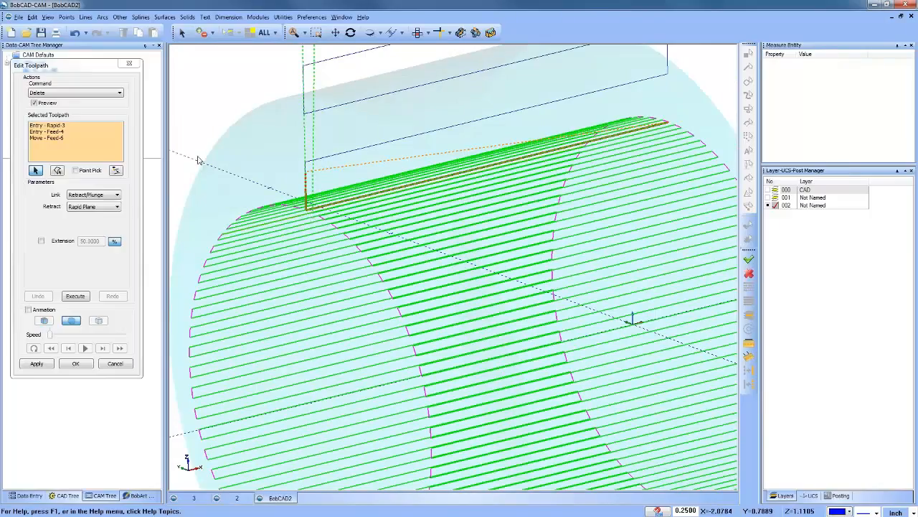
{"action": "left_click", "coordinate": [79, 92]}
{"action": "left_click", "coordinate": [43, 120]}
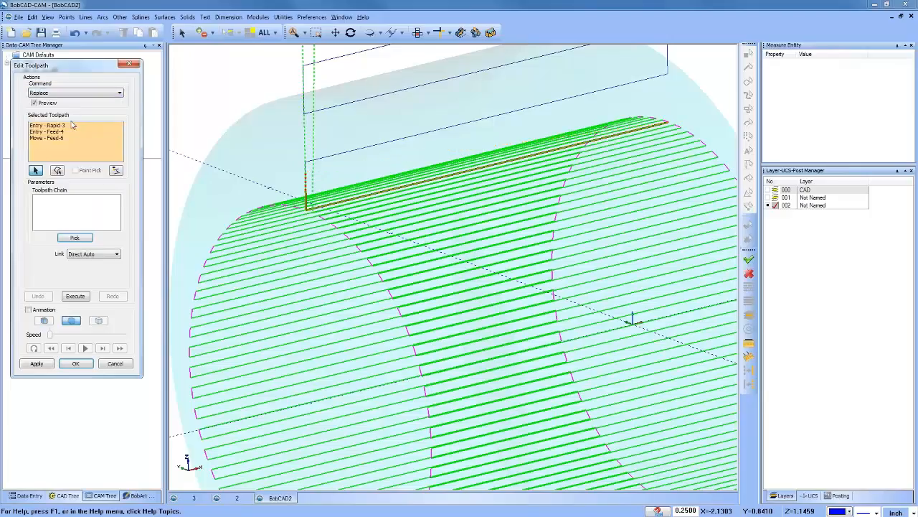
{"action": "left_click", "coordinate": [75, 238]}
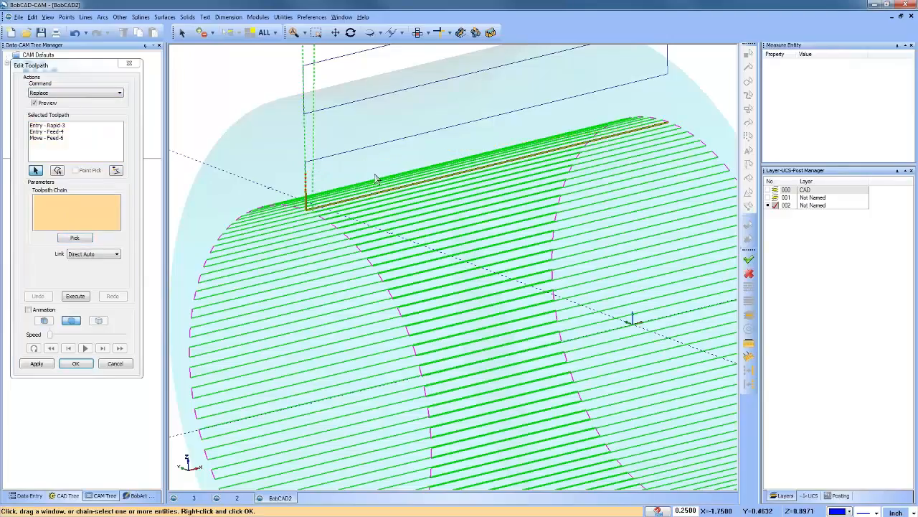
{"action": "scroll", "coordinate": [492, 120], "scroll_direction": "down", "scroll_amount": 3}
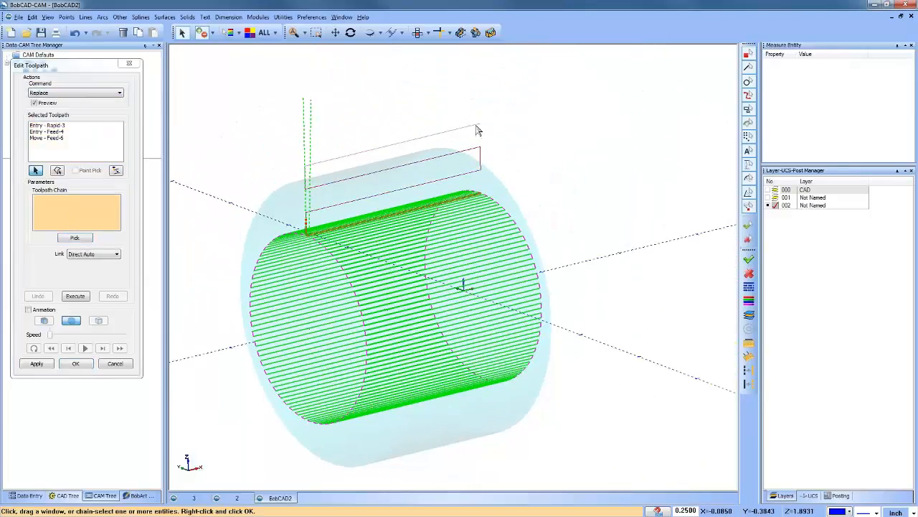
{"action": "left_click", "coordinate": [479, 125]}
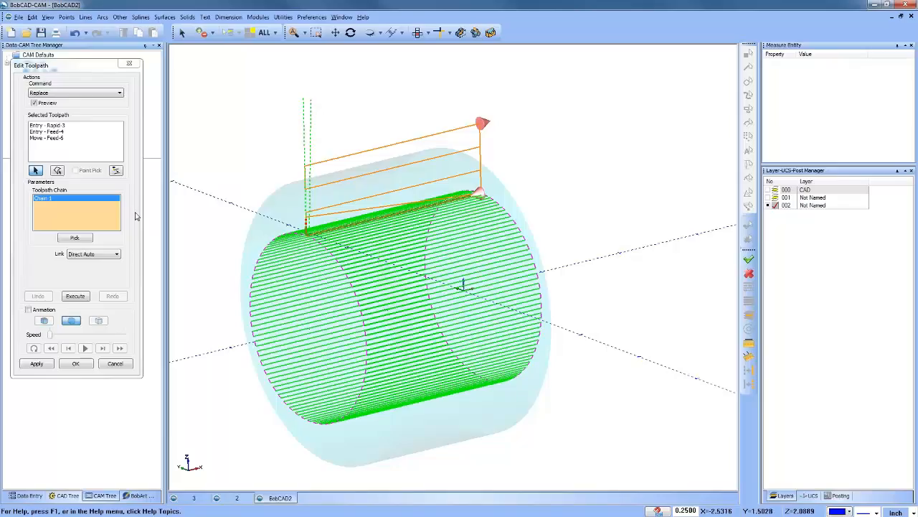
{"action": "left_click", "coordinate": [115, 364]}
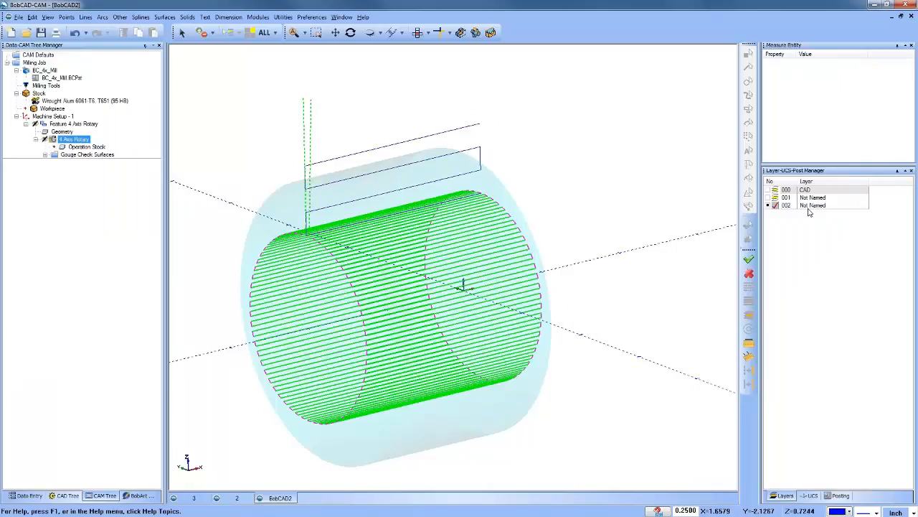
Step: Make layer 001 active with layer 002 hidden, and start a Move edit on the 4 Axis Rotary toolpath
{"action": "left_click", "coordinate": [774, 198]}
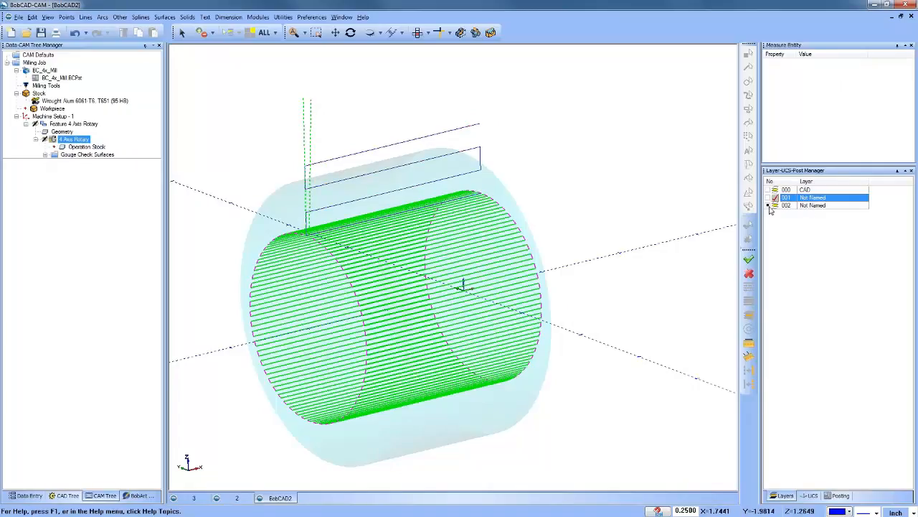
{"action": "left_click", "coordinate": [769, 206]}
{"action": "right_click", "coordinate": [65, 140]}
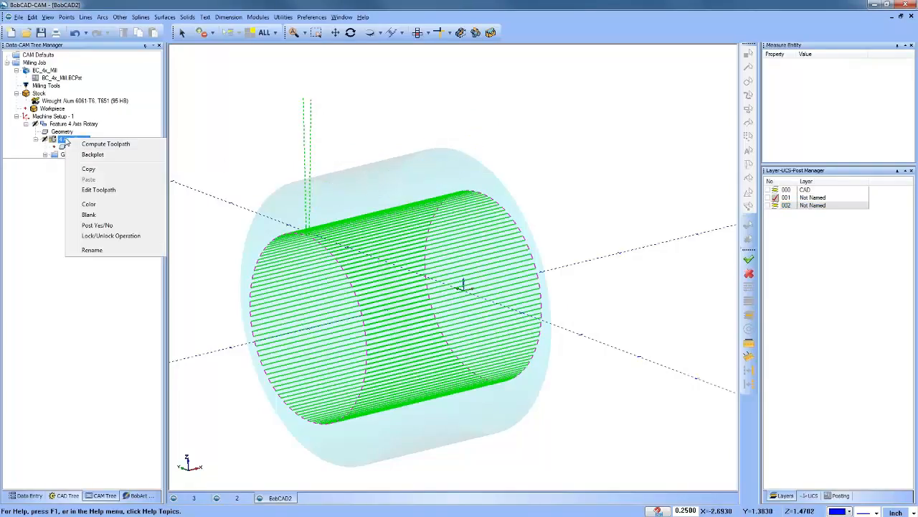
{"action": "left_click", "coordinate": [125, 190]}
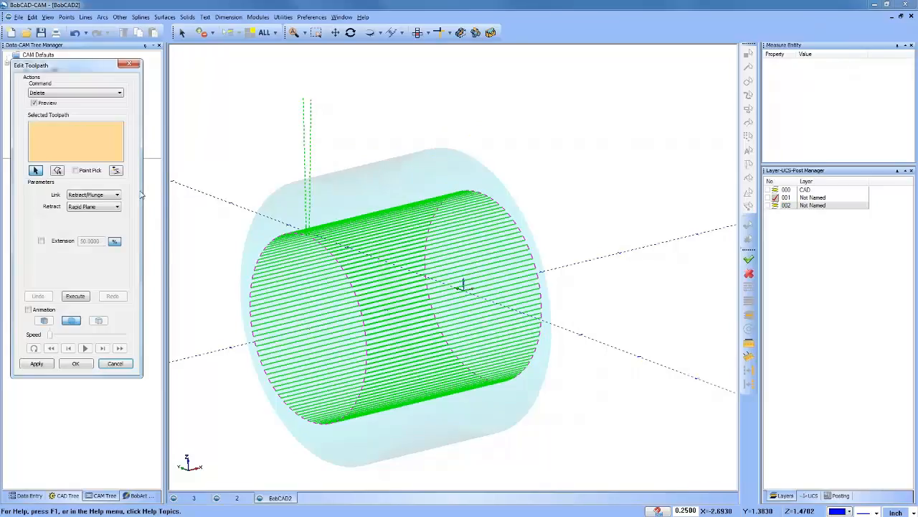
{"action": "left_click", "coordinate": [72, 93]}
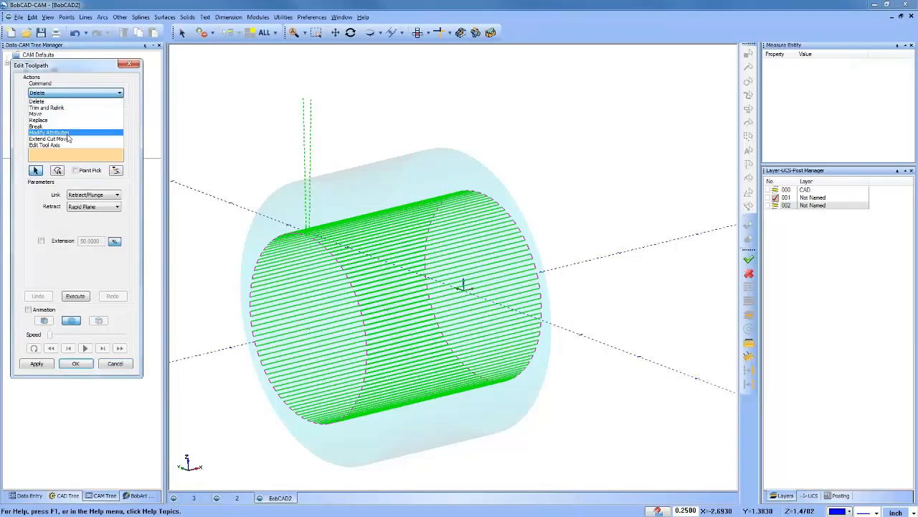
{"action": "left_click", "coordinate": [68, 114]}
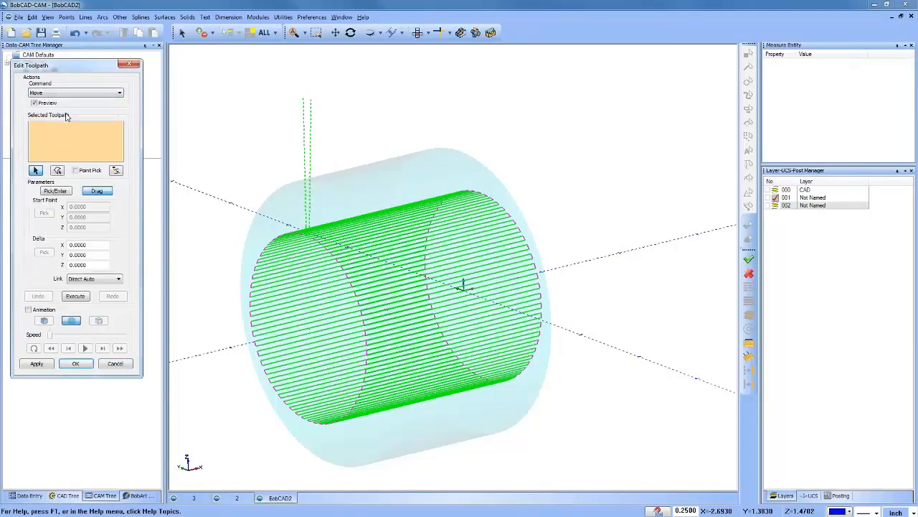
{"action": "scroll", "coordinate": [309, 251], "scroll_direction": "up", "scroll_amount": 5}
{"action": "scroll", "coordinate": [308, 251], "scroll_direction": "down", "scroll_amount": 8}
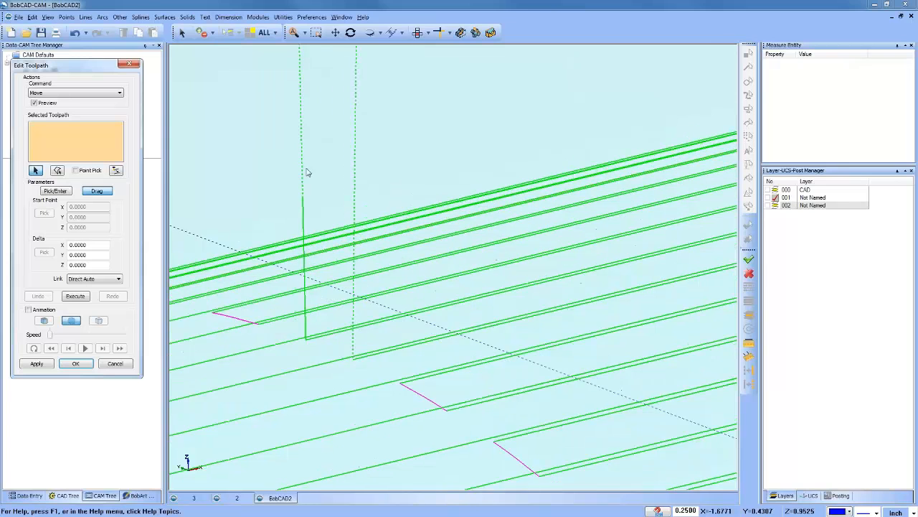
{"action": "scroll", "coordinate": [287, 115], "scroll_direction": "down", "scroll_amount": 2}
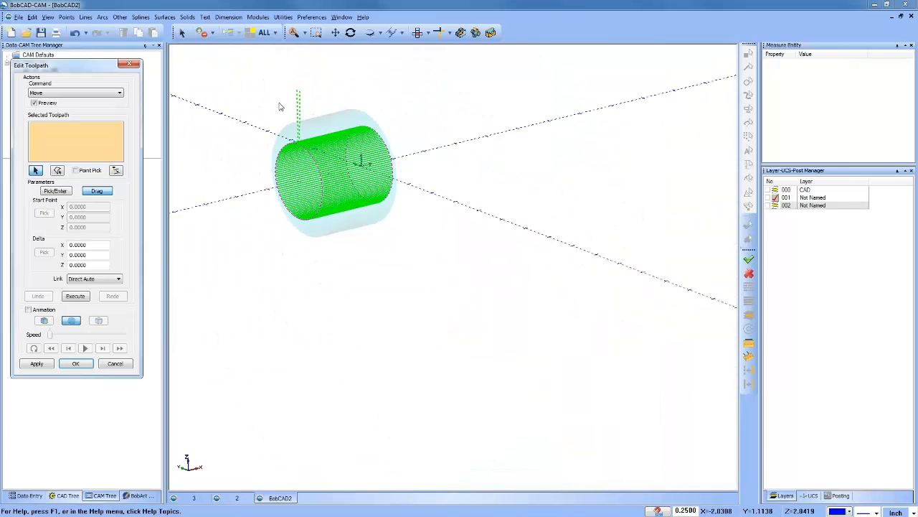
{"action": "left_click", "coordinate": [299, 102]}
{"action": "scroll", "coordinate": [296, 140], "scroll_direction": "up", "scroll_amount": 3}
{"action": "scroll", "coordinate": [297, 141], "scroll_direction": "up", "scroll_amount": 4}
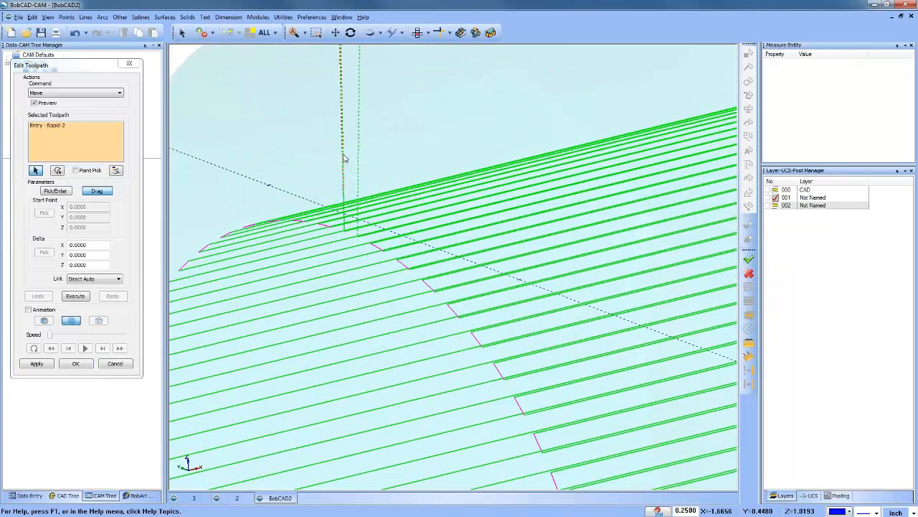
{"action": "left_click", "coordinate": [343, 156]}
{"action": "left_click", "coordinate": [356, 166]}
{"action": "scroll", "coordinate": [266, 141], "scroll_direction": "down", "scroll_amount": 5}
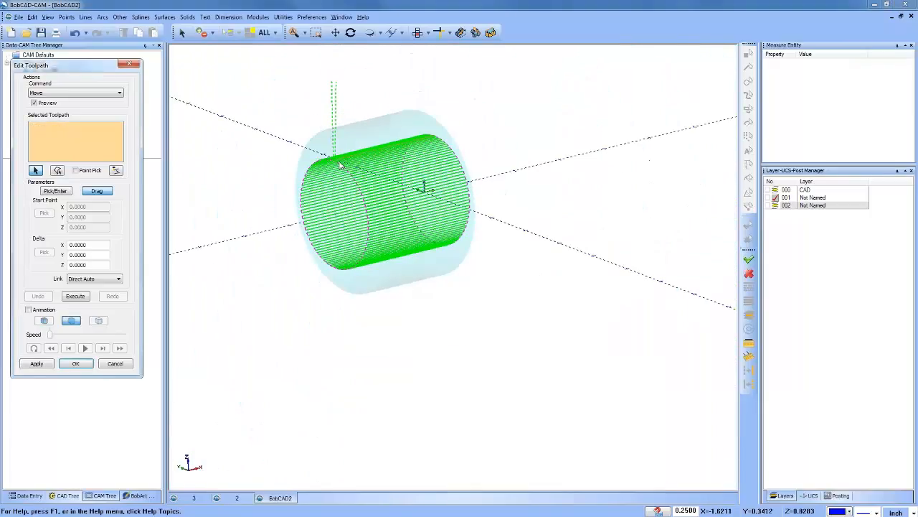
{"action": "left_click", "coordinate": [414, 93]}
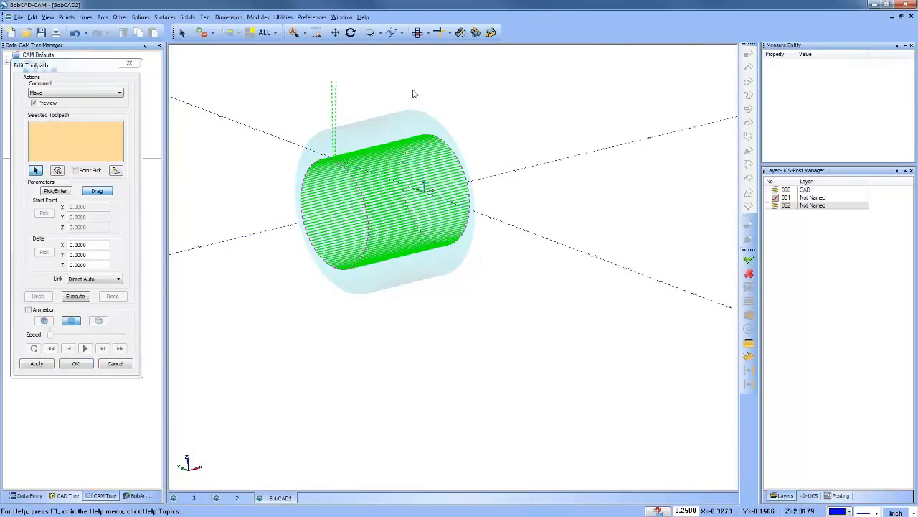
Step: Select the Entry - Rapid-2, Entry - Rapid-3, Entry - Feed-4 and Move - Feed-6 moves at the start of the toolpath
{"action": "key", "text": "2"}
{"action": "key", "text": "6"}
{"action": "key", "text": "4"}
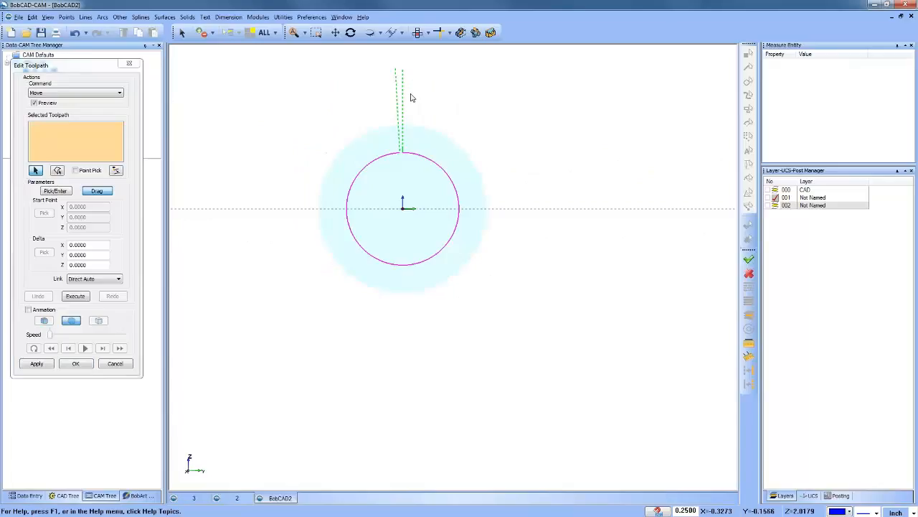
{"action": "scroll", "coordinate": [408, 115], "scroll_direction": "up", "scroll_amount": 4}
{"action": "scroll", "coordinate": [414, 113], "scroll_direction": "down", "scroll_amount": 3}
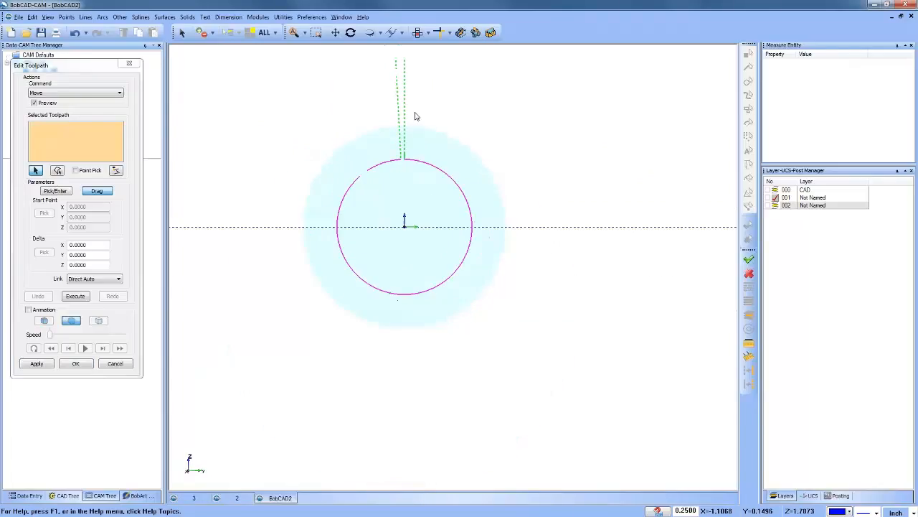
{"action": "middle_click_drag", "start_coordinate": [422, 128], "coordinate": [381, 182]}
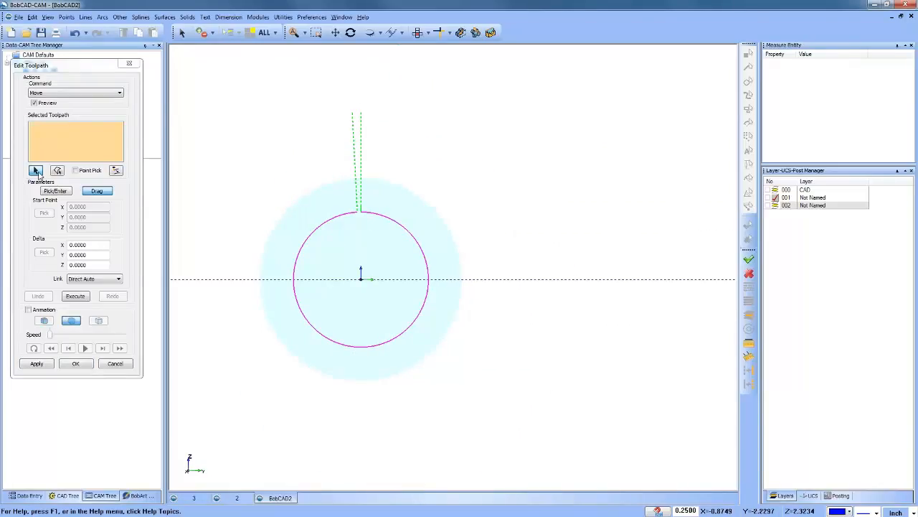
{"action": "left_click_drag", "start_coordinate": [352, 107], "coordinate": [371, 209]}
{"action": "scroll", "coordinate": [361, 222], "scroll_direction": "up", "scroll_amount": 4}
{"action": "middle_click_drag", "start_coordinate": [361, 222], "coordinate": [341, 190]}
{"action": "left_click", "coordinate": [339, 185]}
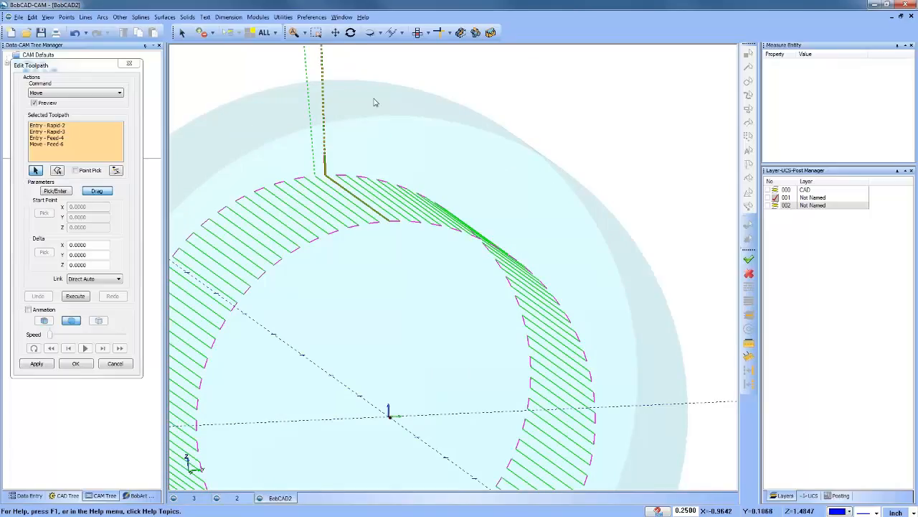
Step: Move the selected entry moves and first cut up about 1.27 inch in Z with a Direct Auto link
{"action": "left_click", "coordinate": [98, 193]}
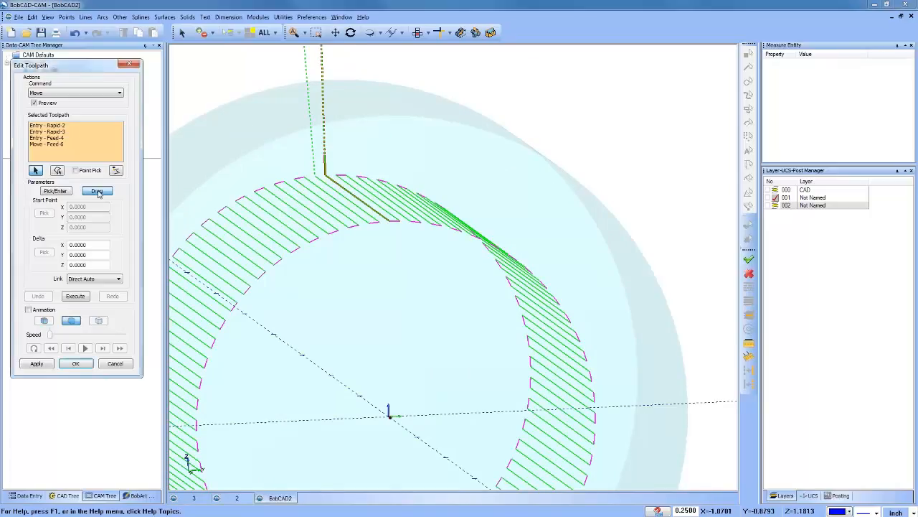
{"action": "scroll", "coordinate": [343, 190], "scroll_direction": "down", "scroll_amount": 5}
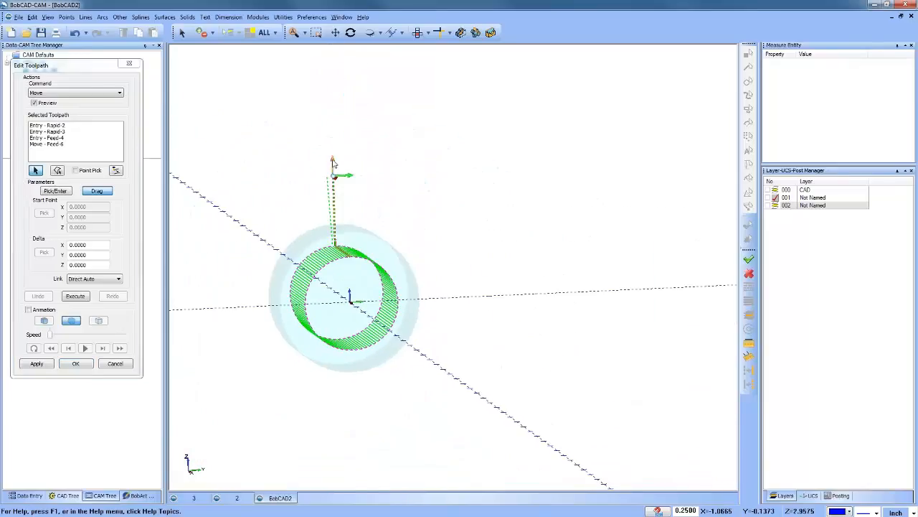
{"action": "left_click_drag", "start_coordinate": [332, 164], "coordinate": [334, 104]}
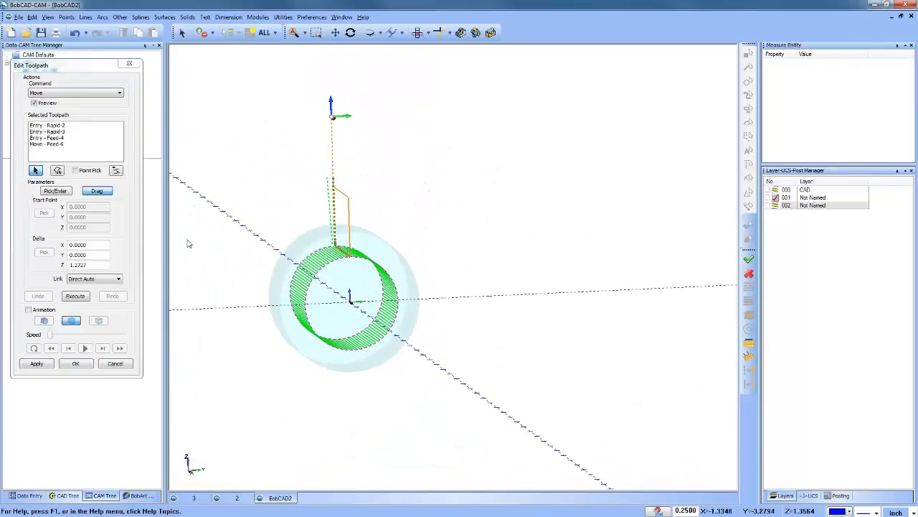
{"action": "left_click", "coordinate": [75, 296]}
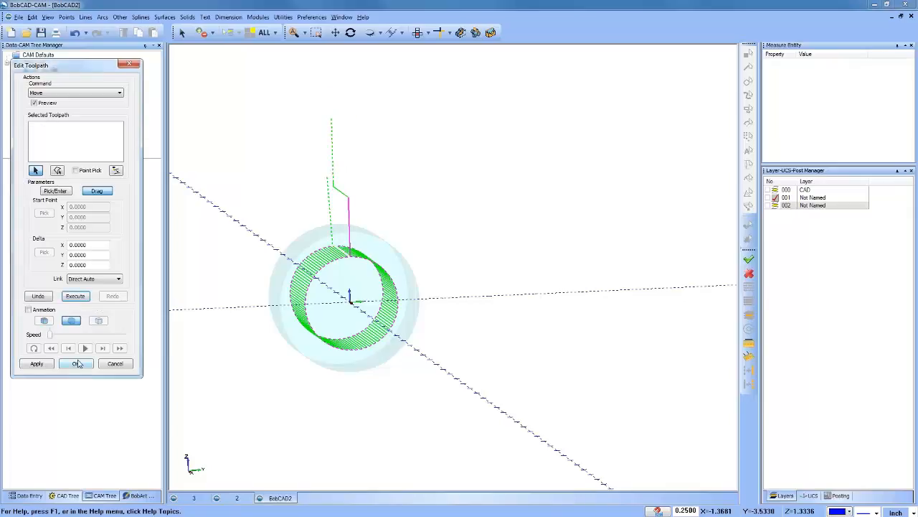
Step: Start a Replace edit and select the Entry - Rapid-2, Entry - Rapid-3, Entry - Feed-4 and Move - Feed-6 moves
{"action": "middle_click_drag", "start_coordinate": [323, 320], "coordinate": [441, 326]}
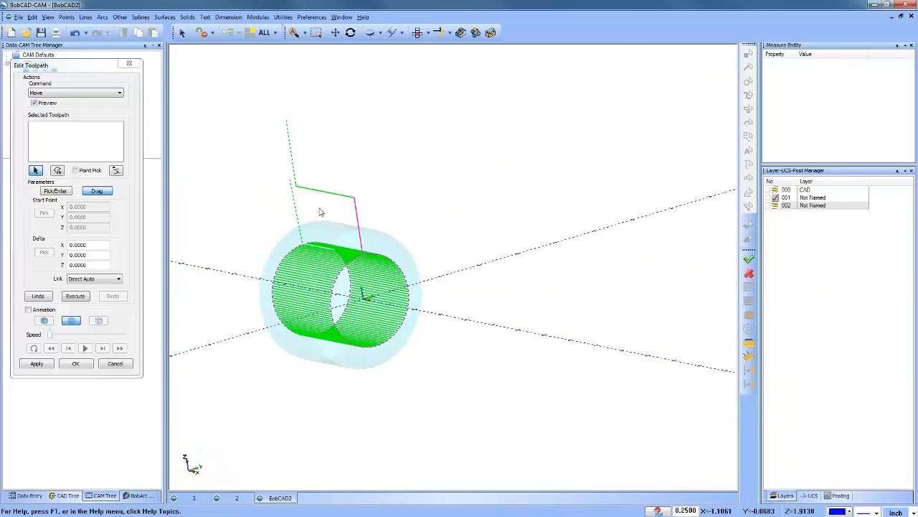
{"action": "scroll", "coordinate": [322, 211], "scroll_direction": "up", "scroll_amount": 3}
{"action": "left_click", "coordinate": [71, 93]}
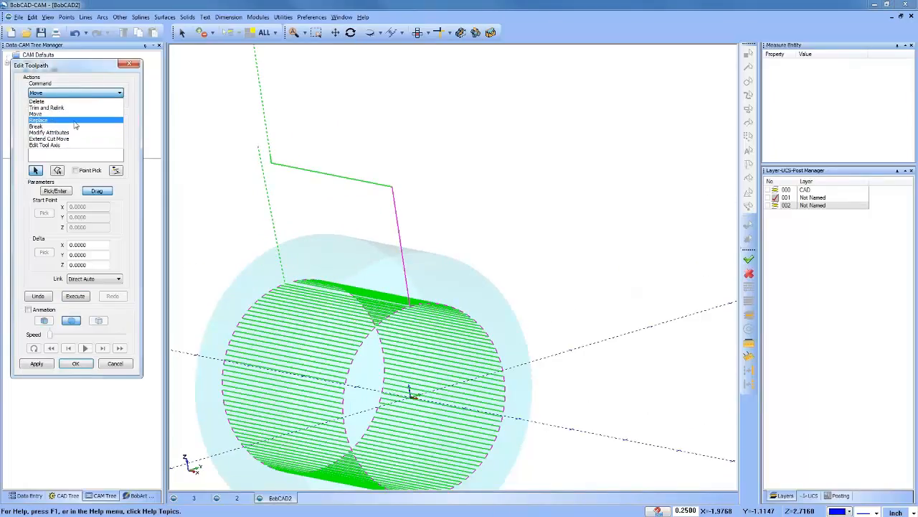
{"action": "left_click", "coordinate": [76, 120]}
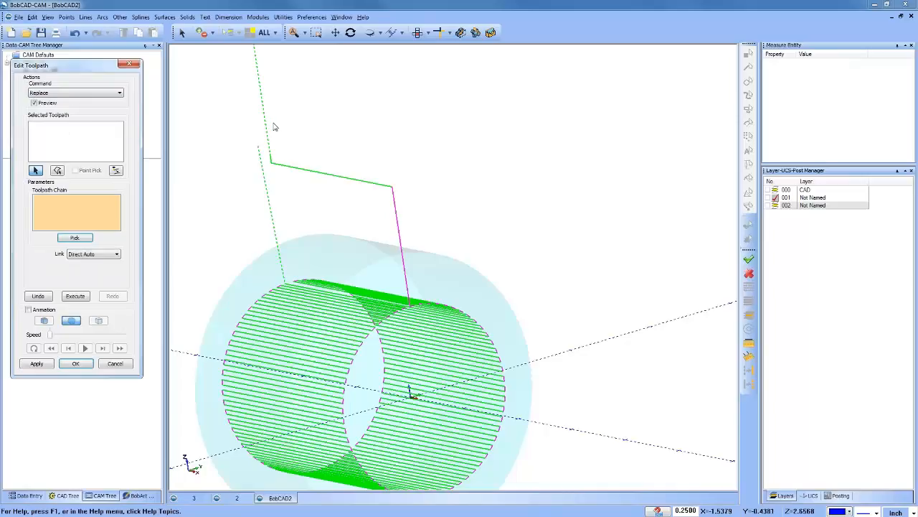
{"action": "scroll", "coordinate": [272, 112], "scroll_direction": "down", "scroll_amount": 3}
{"action": "middle_click_drag", "start_coordinate": [273, 112], "coordinate": [233, 59]}
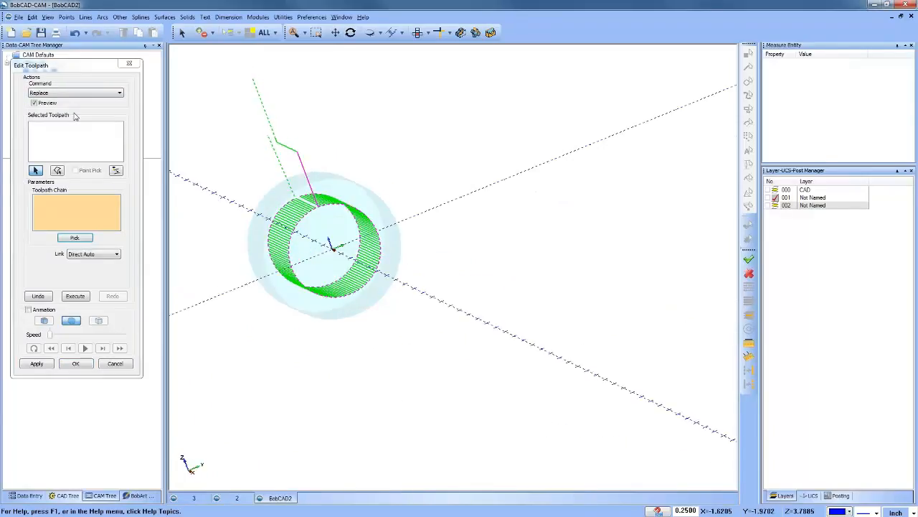
{"action": "left_click", "coordinate": [55, 138]}
{"action": "left_click_drag", "start_coordinate": [250, 83], "coordinate": [280, 109]}
{"action": "scroll", "coordinate": [280, 139], "scroll_direction": "up", "scroll_amount": 5}
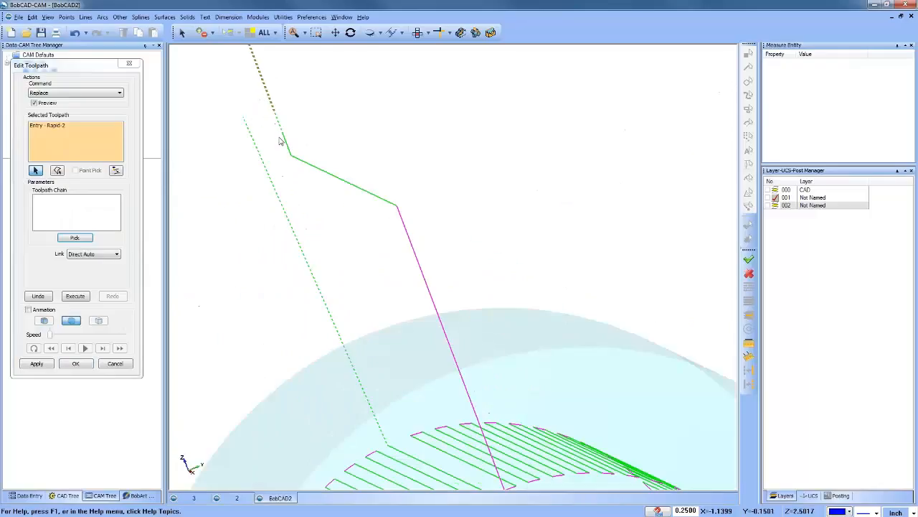
{"action": "left_click", "coordinate": [327, 173]}
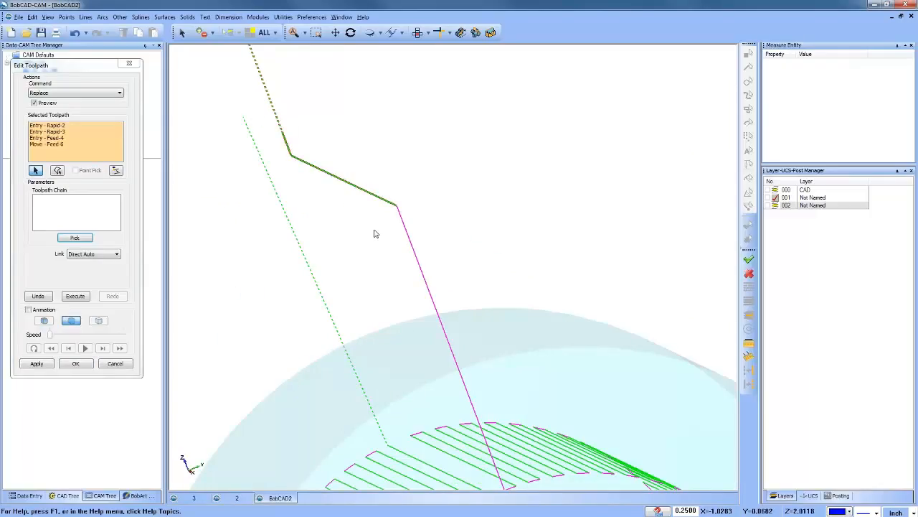
Step: Make layer 002 active and replace the selected moves with its zigzag wireframe chain, using a Direct Auto link
{"action": "scroll", "coordinate": [365, 225], "scroll_direction": "down", "scroll_amount": 4}
{"action": "middle_click_drag", "start_coordinate": [303, 285], "coordinate": [332, 276]}
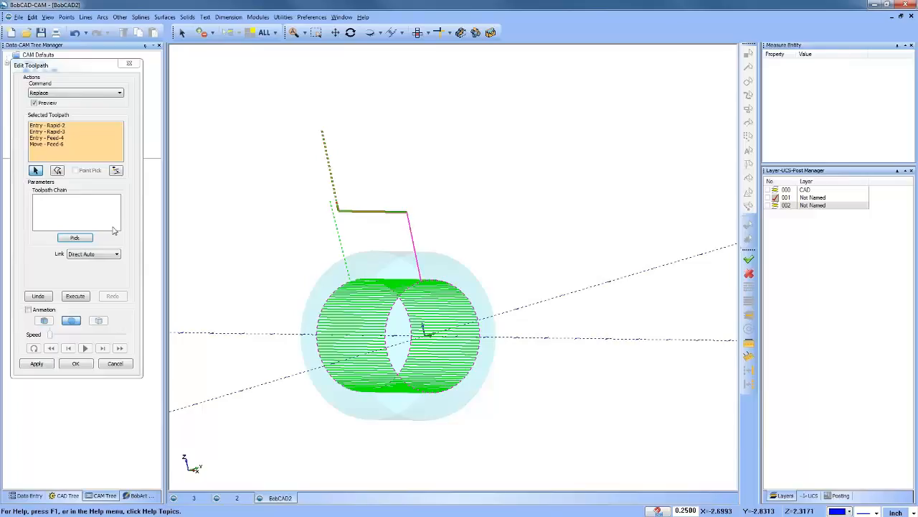
{"action": "left_click", "coordinate": [78, 204]}
{"action": "left_click", "coordinate": [775, 206]}
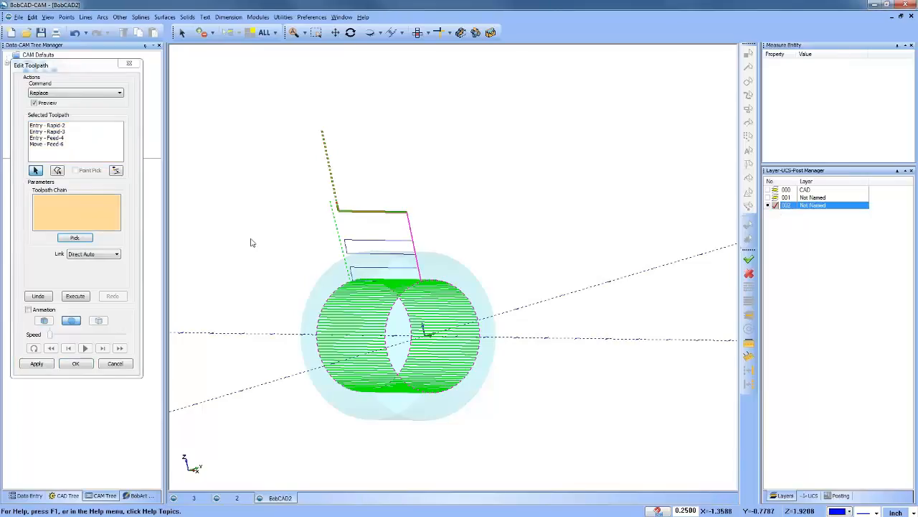
{"action": "left_click", "coordinate": [75, 237]}
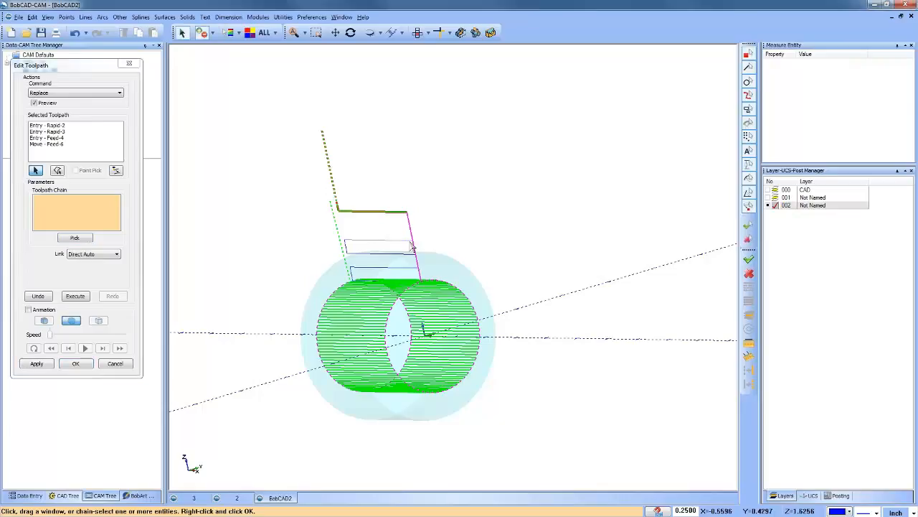
{"action": "right_click", "coordinate": [434, 217]}
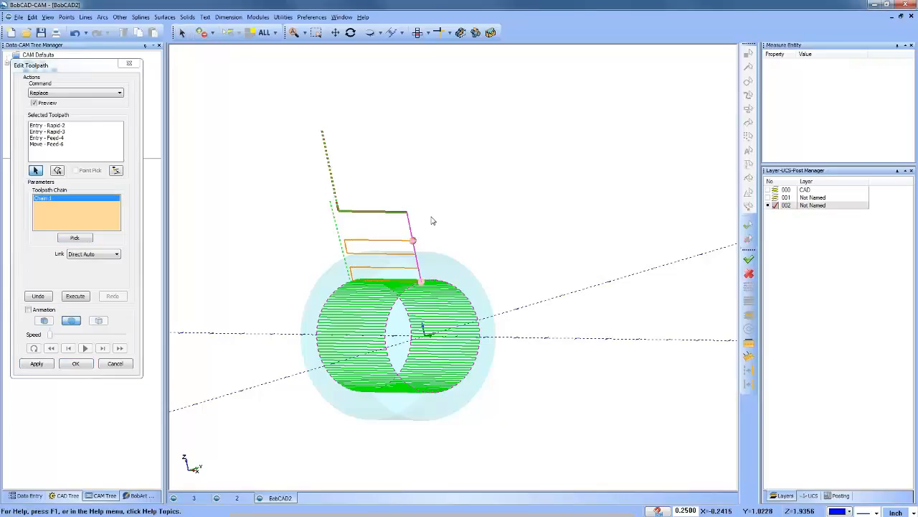
{"action": "right_click", "coordinate": [81, 205]}
{"action": "left_click", "coordinate": [121, 244]}
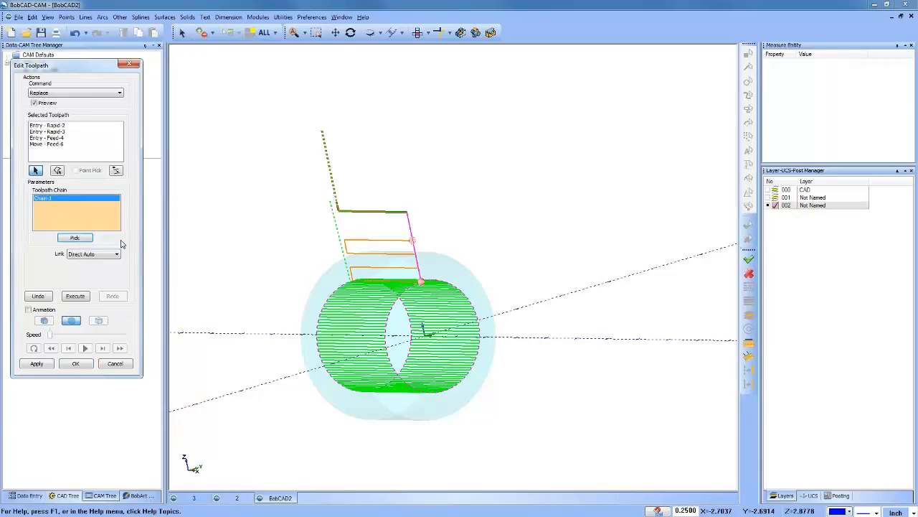
{"action": "left_click", "coordinate": [78, 296]}
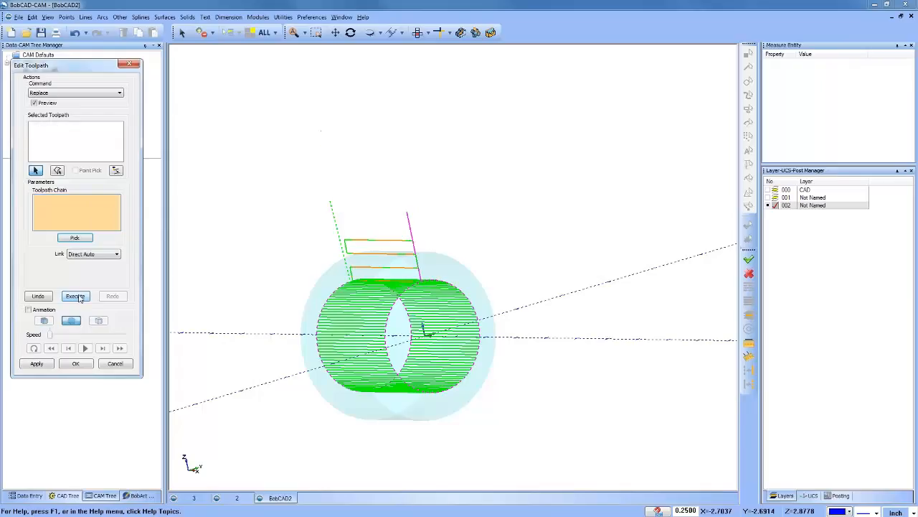
Step: Delete the Feed Link - Feed-10 move rising beside the zigzag, with a Retract/Plunge link and Rapid Plane retract
{"action": "middle_click_drag", "start_coordinate": [311, 300], "coordinate": [420, 316]}
{"action": "scroll", "coordinate": [420, 201], "scroll_direction": "up", "scroll_amount": 5}
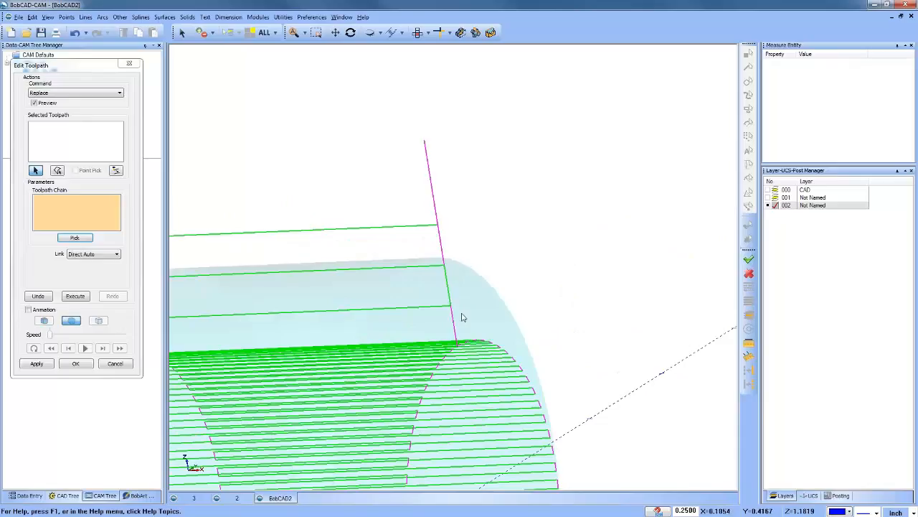
{"action": "middle_click_drag", "start_coordinate": [453, 374], "coordinate": [387, 345]}
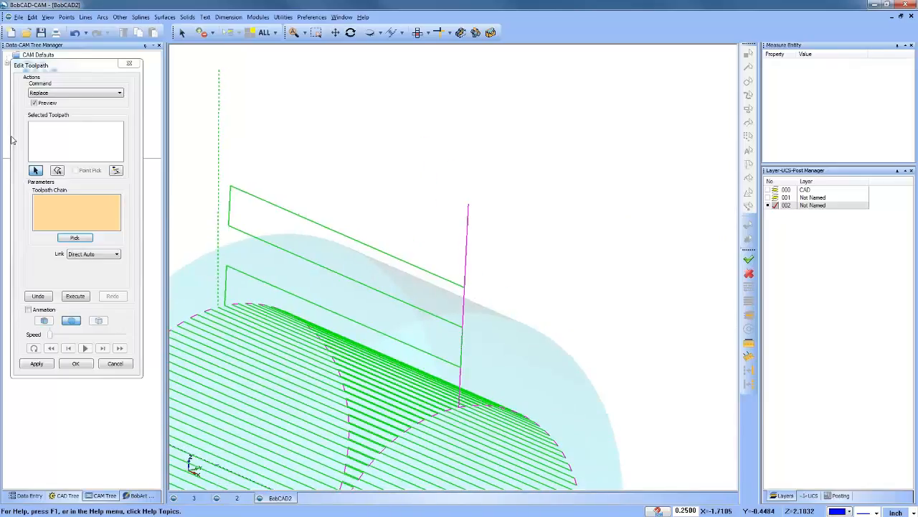
{"action": "left_click", "coordinate": [52, 133]}
{"action": "left_click", "coordinate": [468, 240]}
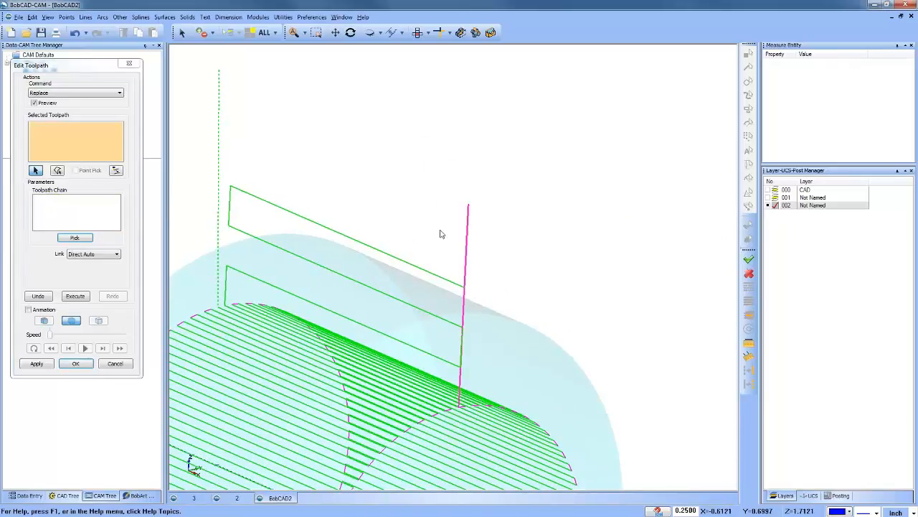
{"action": "left_click", "coordinate": [494, 243]}
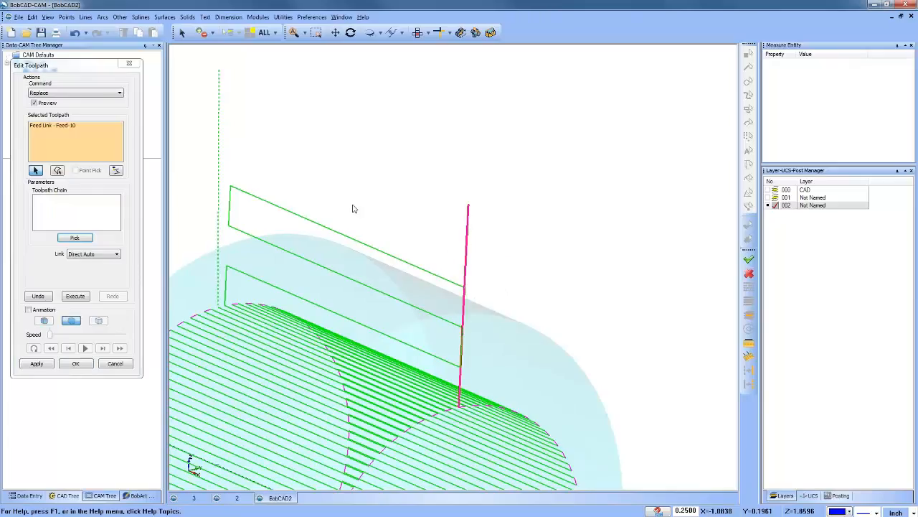
{"action": "left_click", "coordinate": [70, 94]}
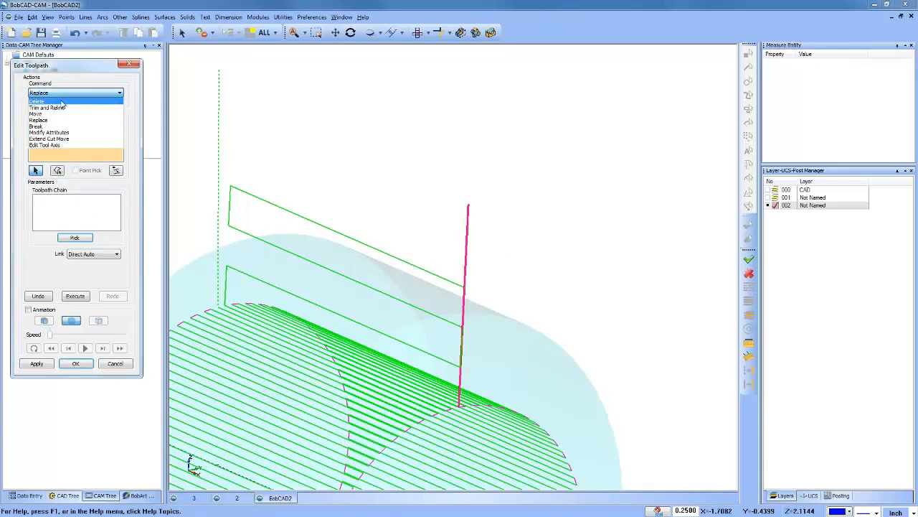
{"action": "left_click", "coordinate": [63, 105]}
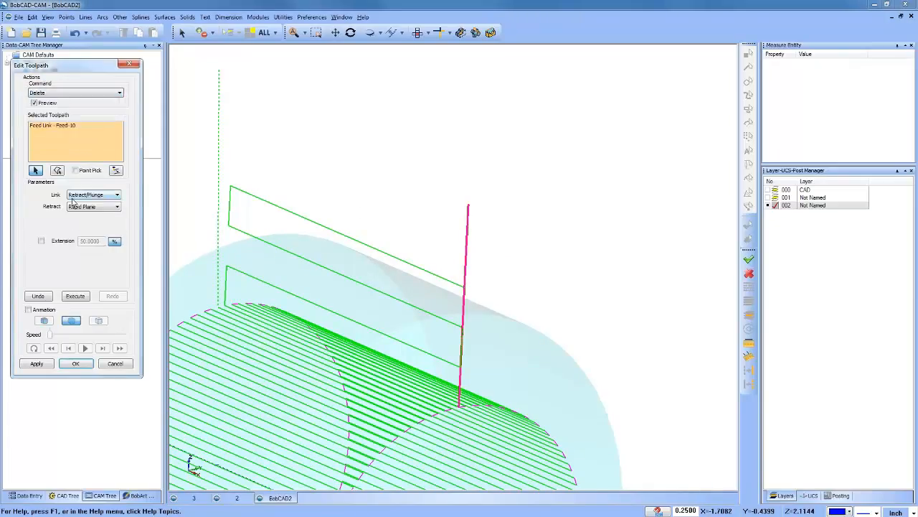
{"action": "left_click", "coordinate": [76, 297]}
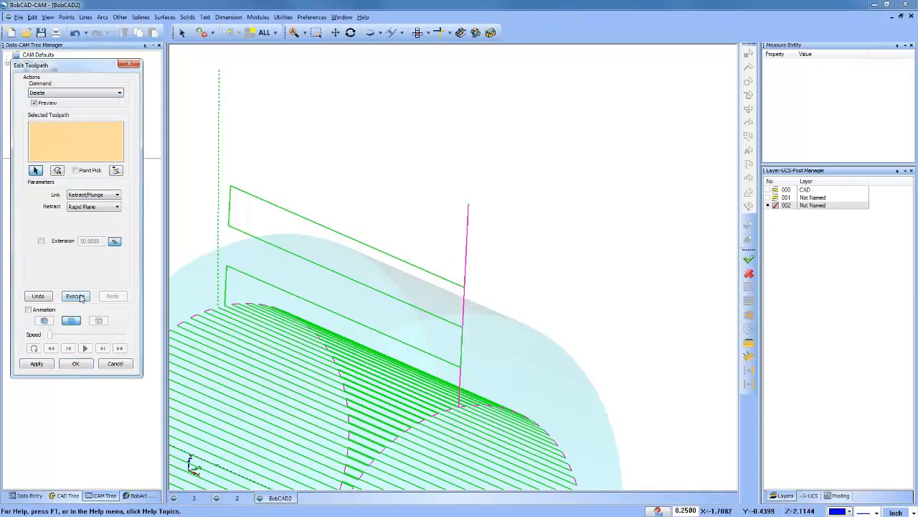
Step: Delete the remaining link moves there: Retract to Feed Link - Rapid-12, then Retract to Feed Link - Rapid-14 together with Feed Link - Feed-17
{"action": "left_click", "coordinate": [466, 243]}
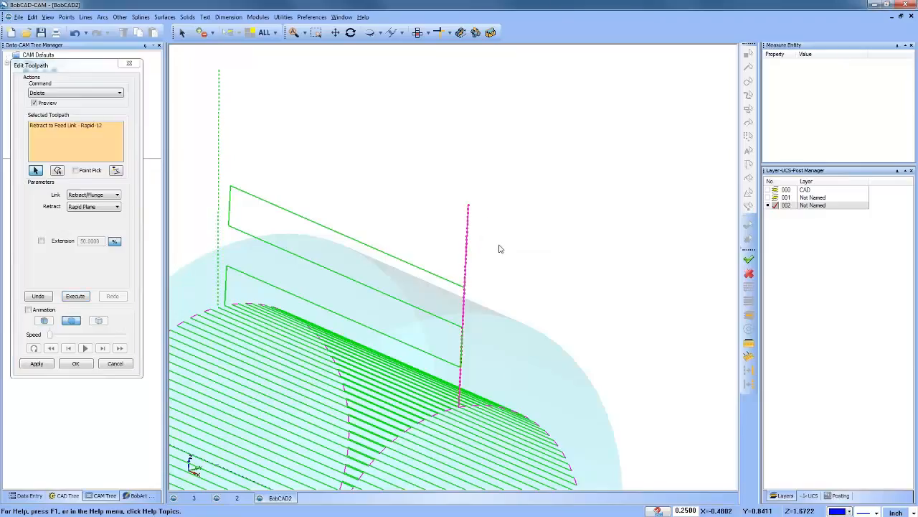
{"action": "left_click", "coordinate": [76, 297]}
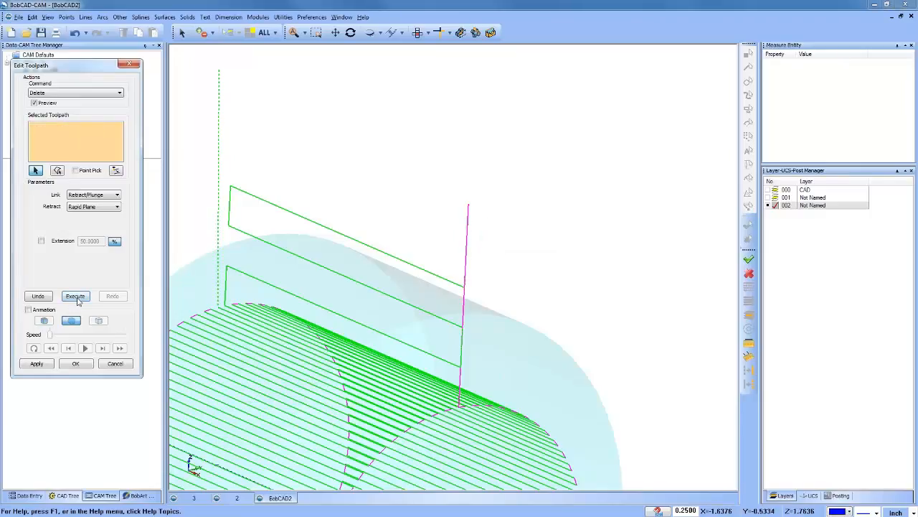
{"action": "left_click_drag", "start_coordinate": [447, 205], "coordinate": [488, 246]}
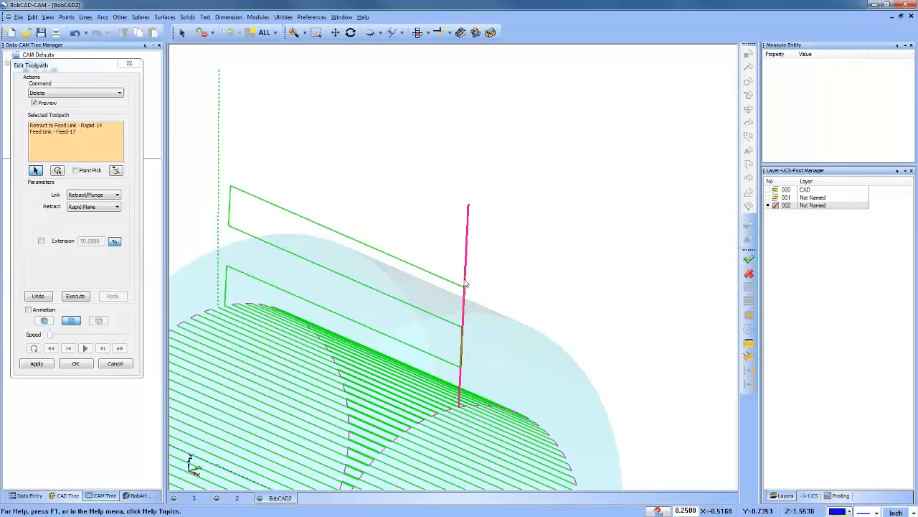
{"action": "left_click", "coordinate": [75, 297]}
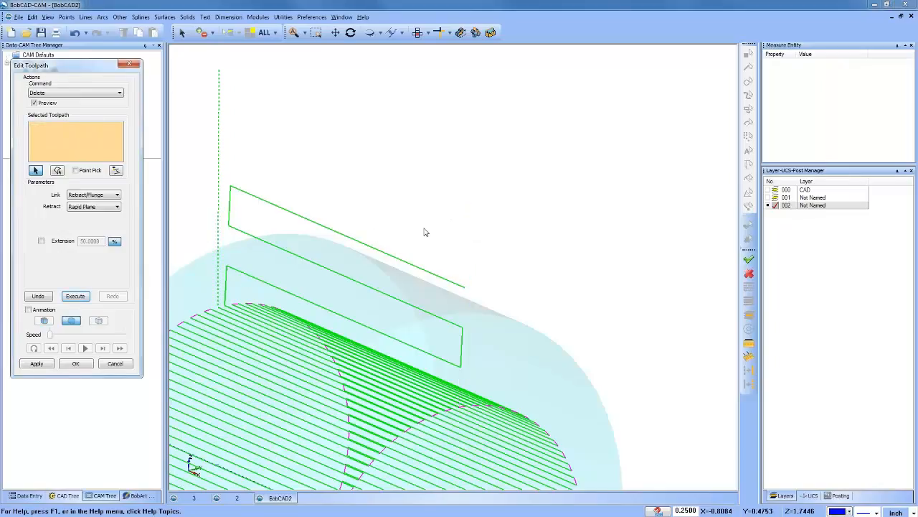
Step: Turn on the toolpath animation and step the tool forward through the replaced zigzag moves into the rotary cuts
{"action": "scroll", "coordinate": [427, 232], "scroll_direction": "down", "scroll_amount": 3}
{"action": "middle_click_drag", "start_coordinate": [478, 304], "coordinate": [373, 300]}
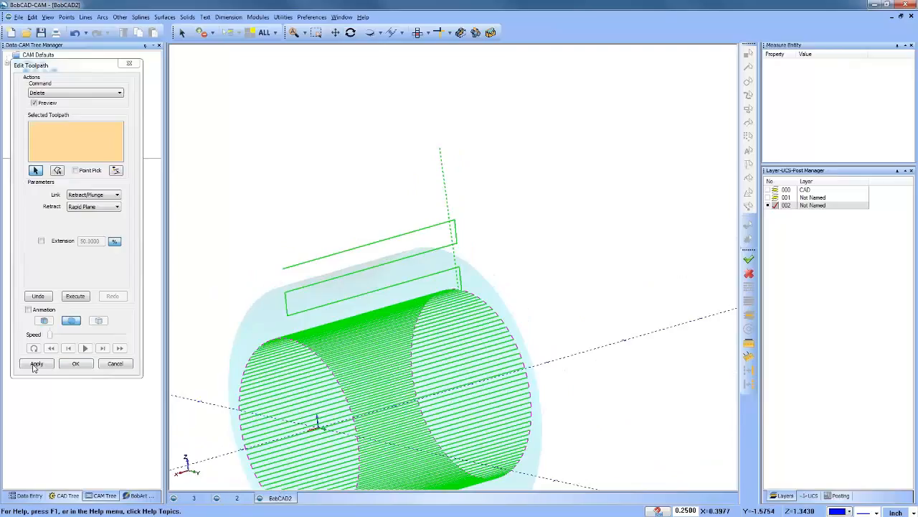
{"action": "left_click", "coordinate": [28, 309]}
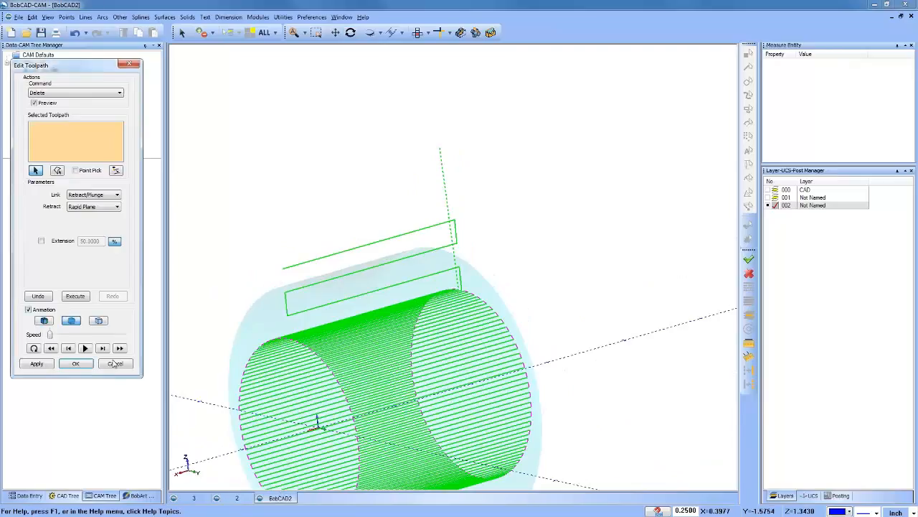
{"action": "left_click", "coordinate": [103, 348]}
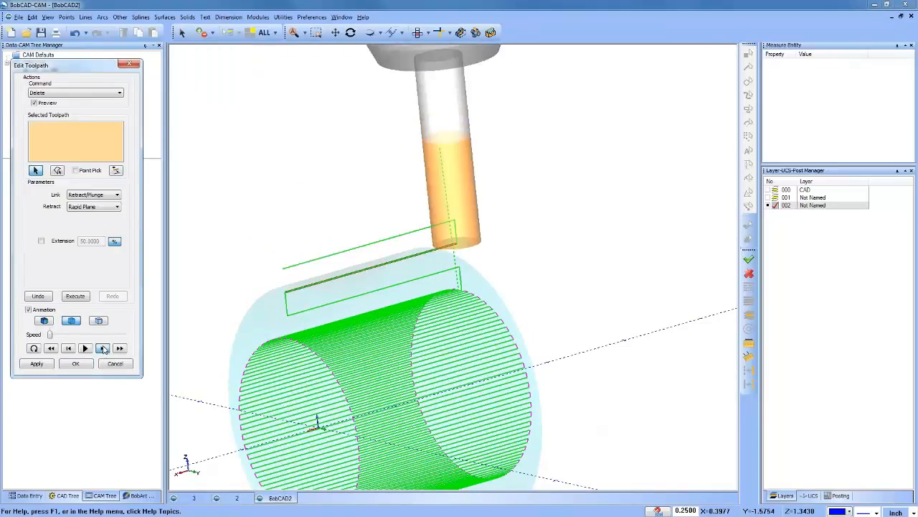
{"action": "left_click", "coordinate": [102, 348]}
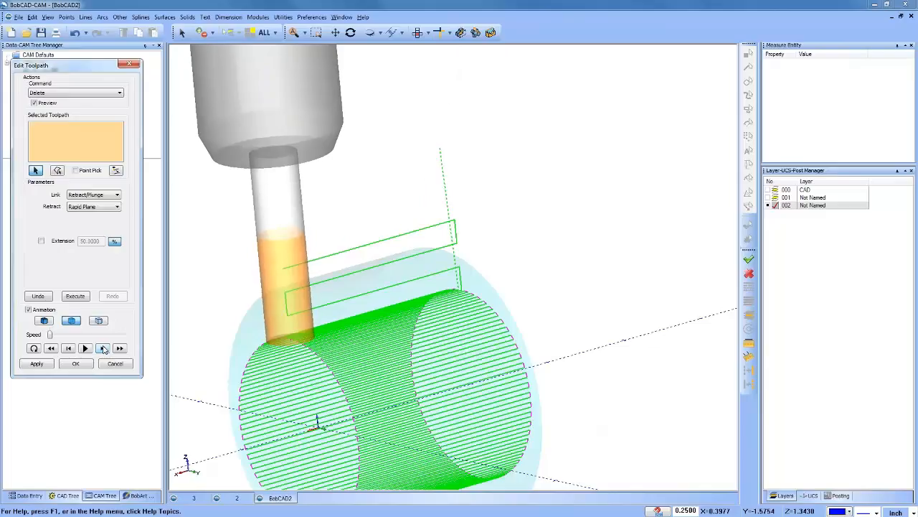
{"action": "left_click", "coordinate": [103, 348]}
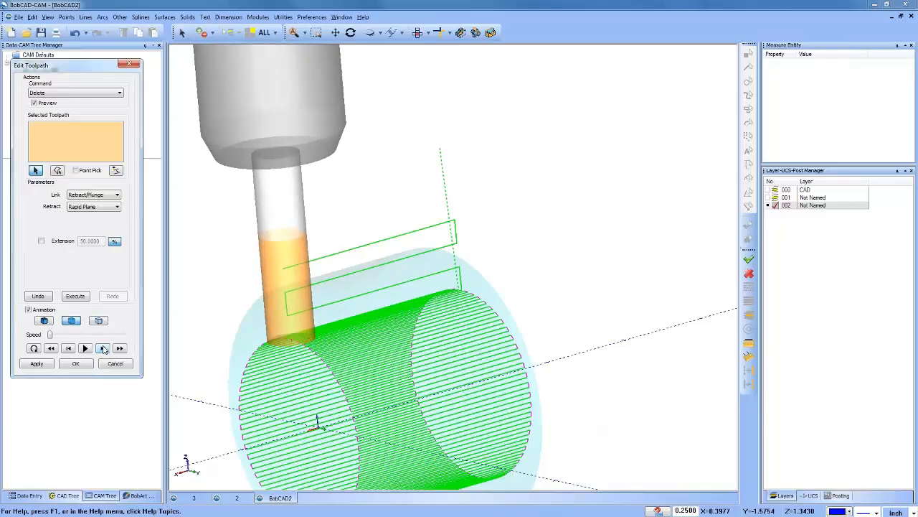